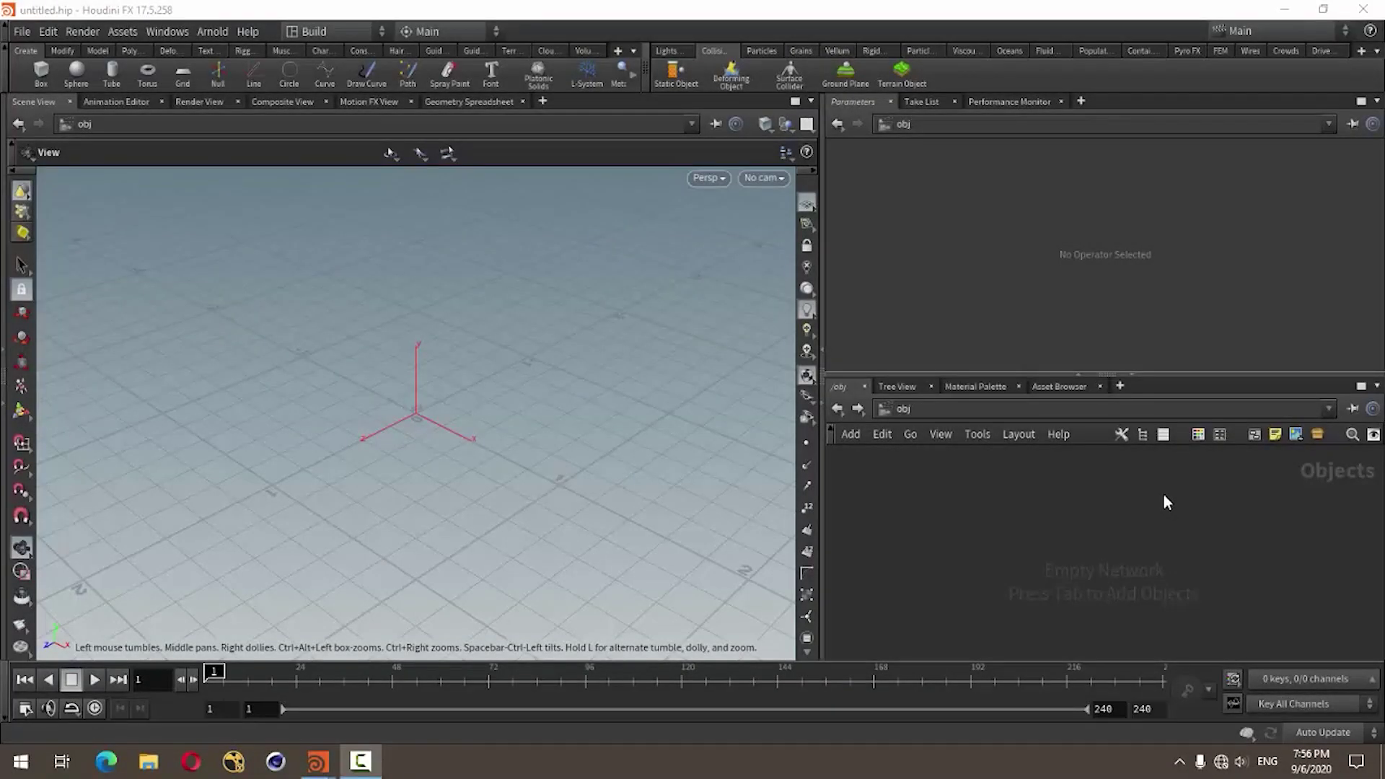
Create a Geometry object and rename it Source
{"action": "left_click_drag", "start_coordinate": [371, 439], "coordinate": [550, 483]}
{"action": "key", "text": "Tab"}
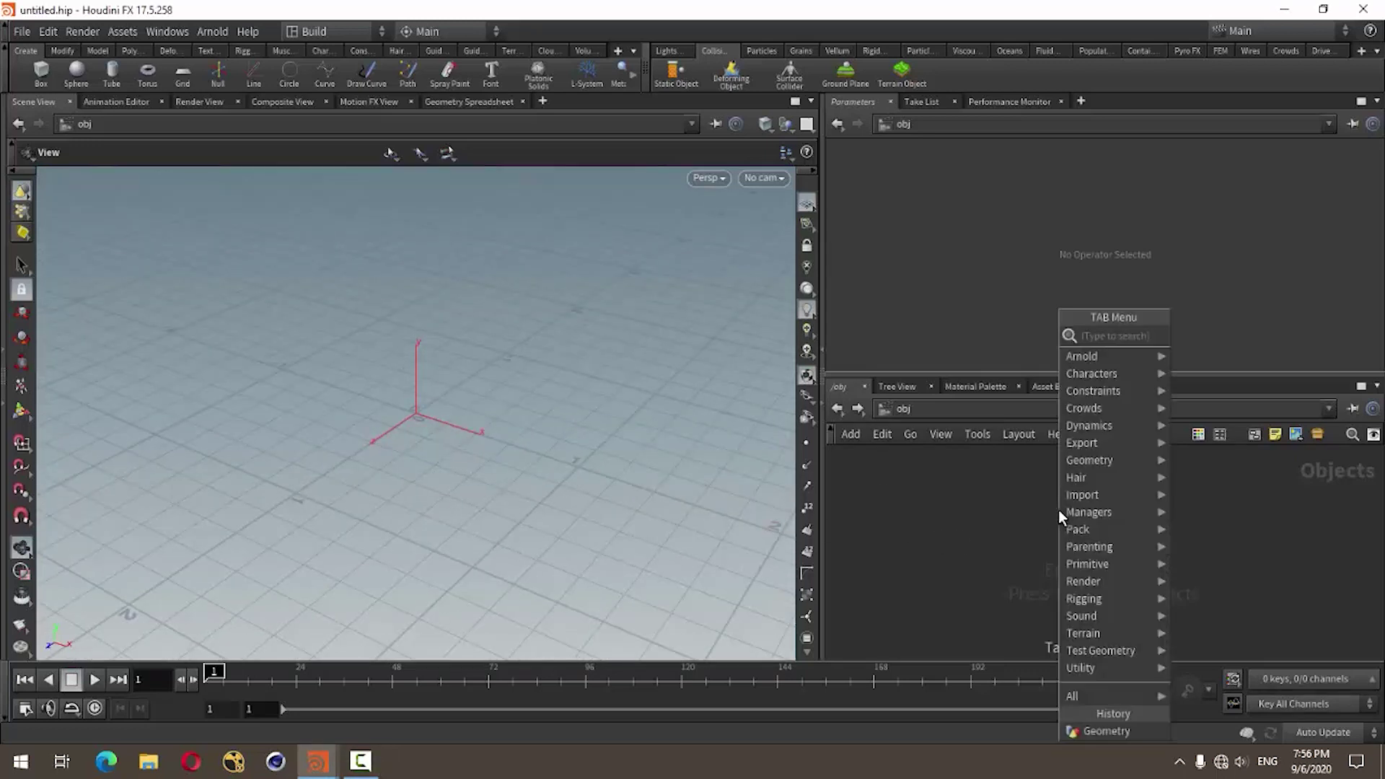
{"action": "type", "text": "geo"}
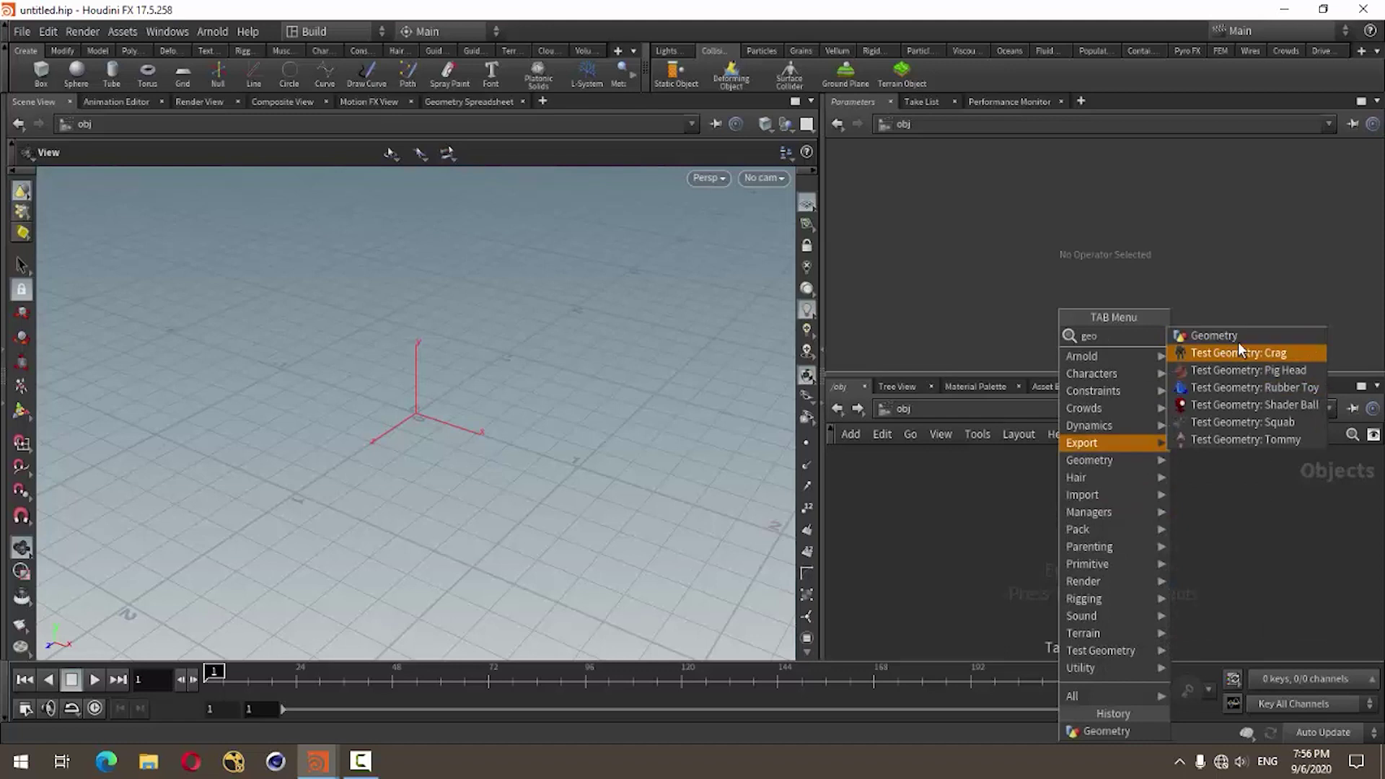
{"action": "left_click", "coordinate": [1219, 337]}
{"action": "left_click", "coordinate": [1024, 501]}
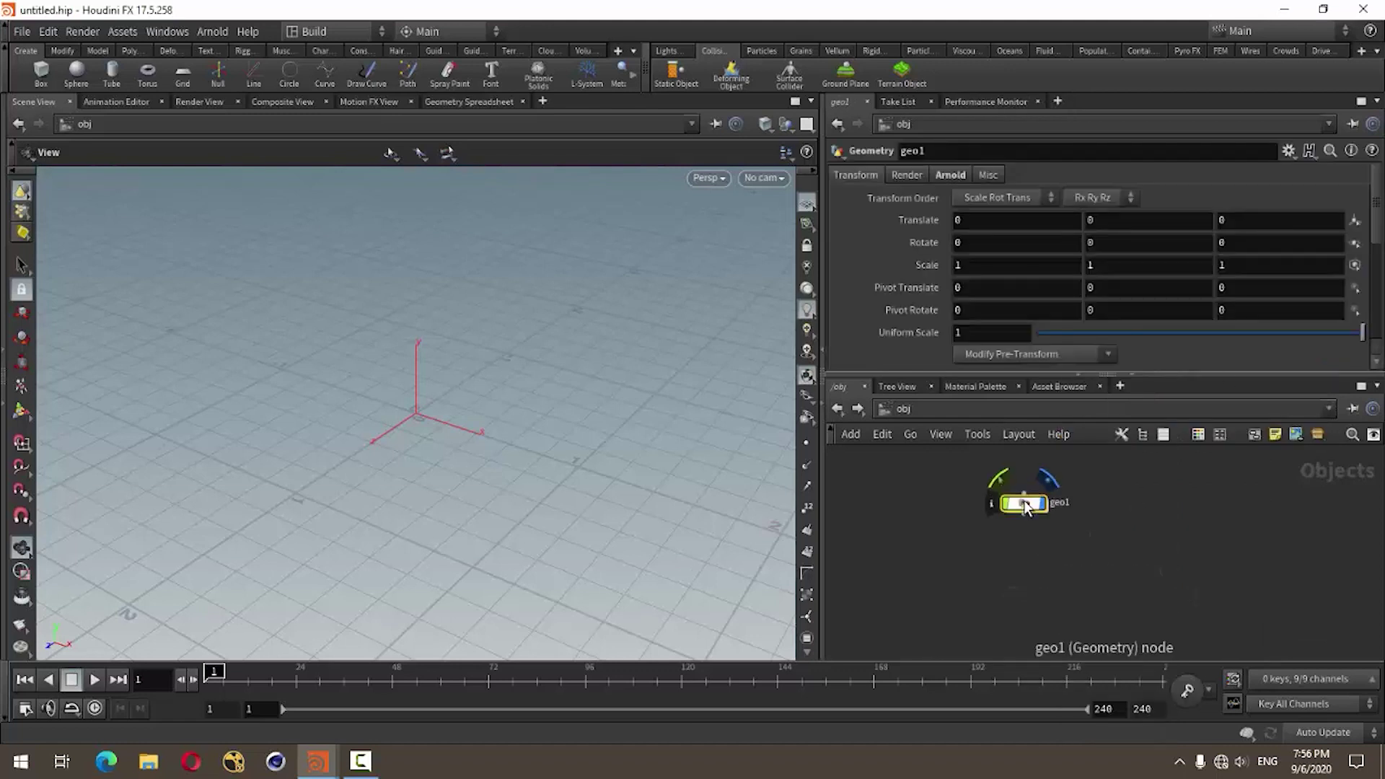
{"action": "double_click", "coordinate": [1130, 521]}
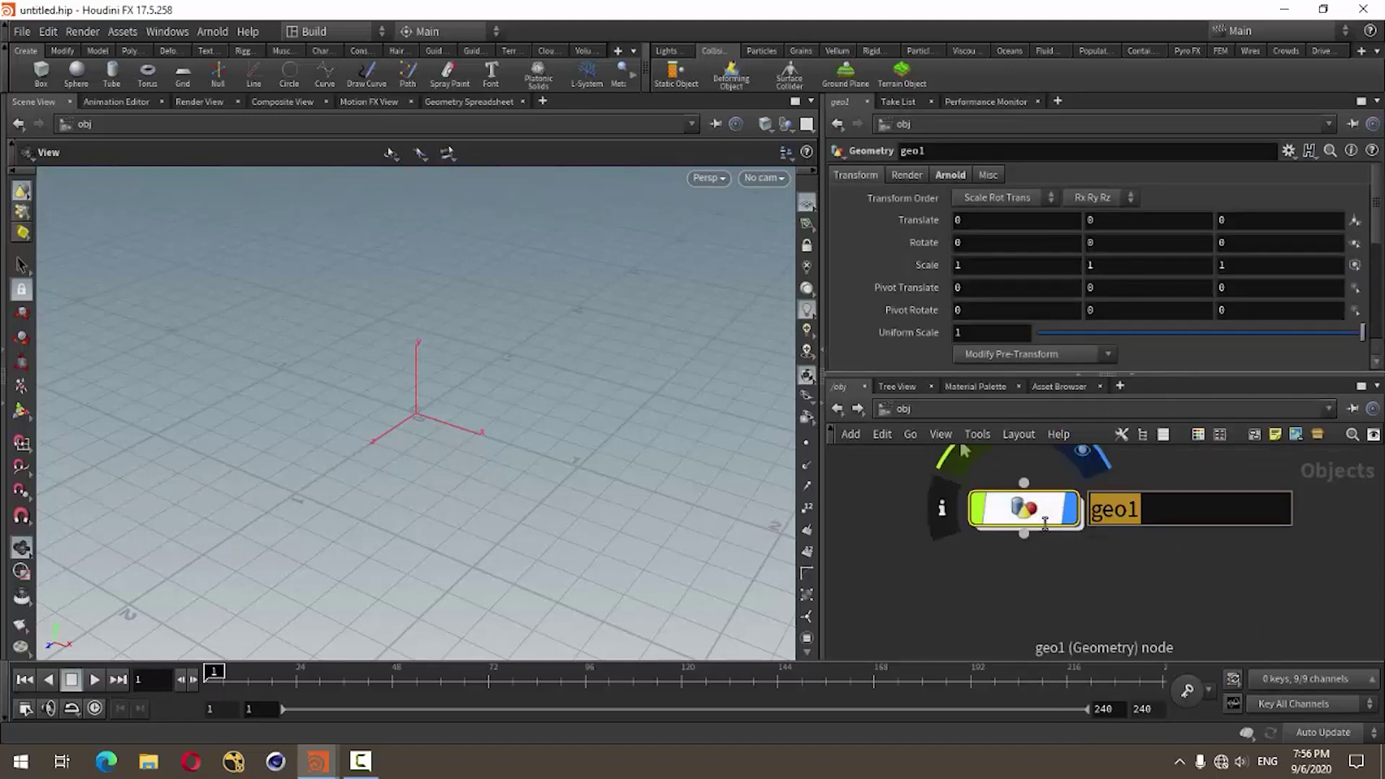
{"action": "type", "text": "Sour"}
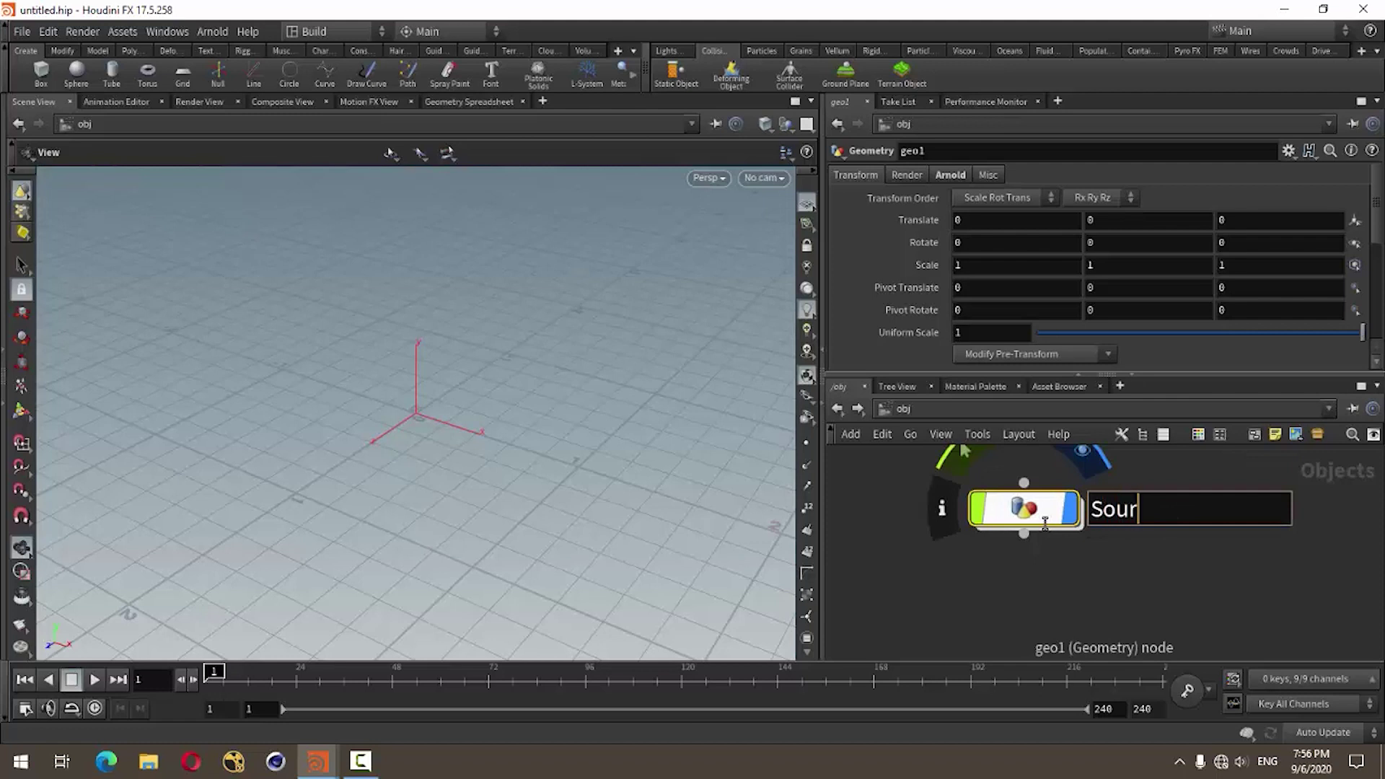
{"action": "type", "text": "ce"}
{"action": "key", "text": "Return"}
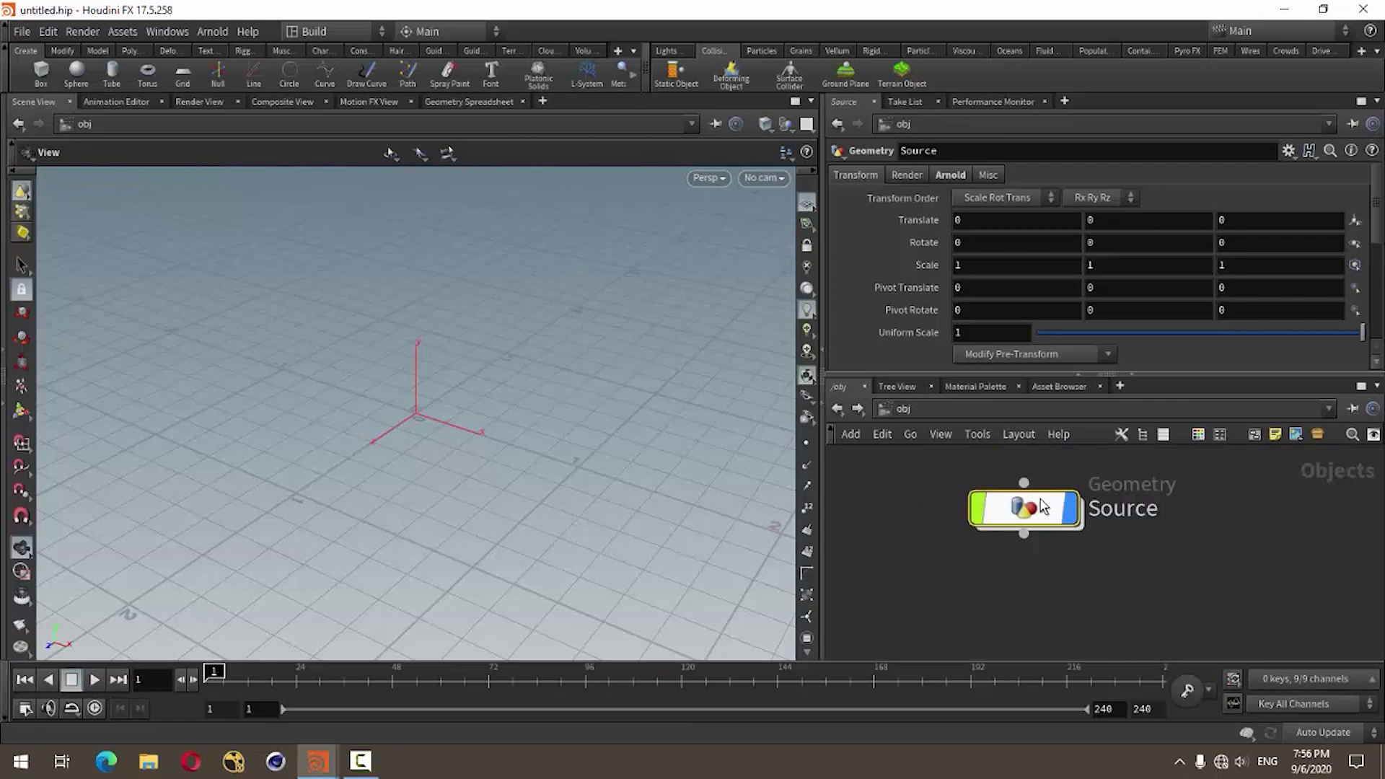
Inside Source, add an Alembic node showing the default lettered cube
{"action": "double_click", "coordinate": [1042, 505]}
{"action": "key", "text": "Tab"}
{"action": "type", "text": "a"}
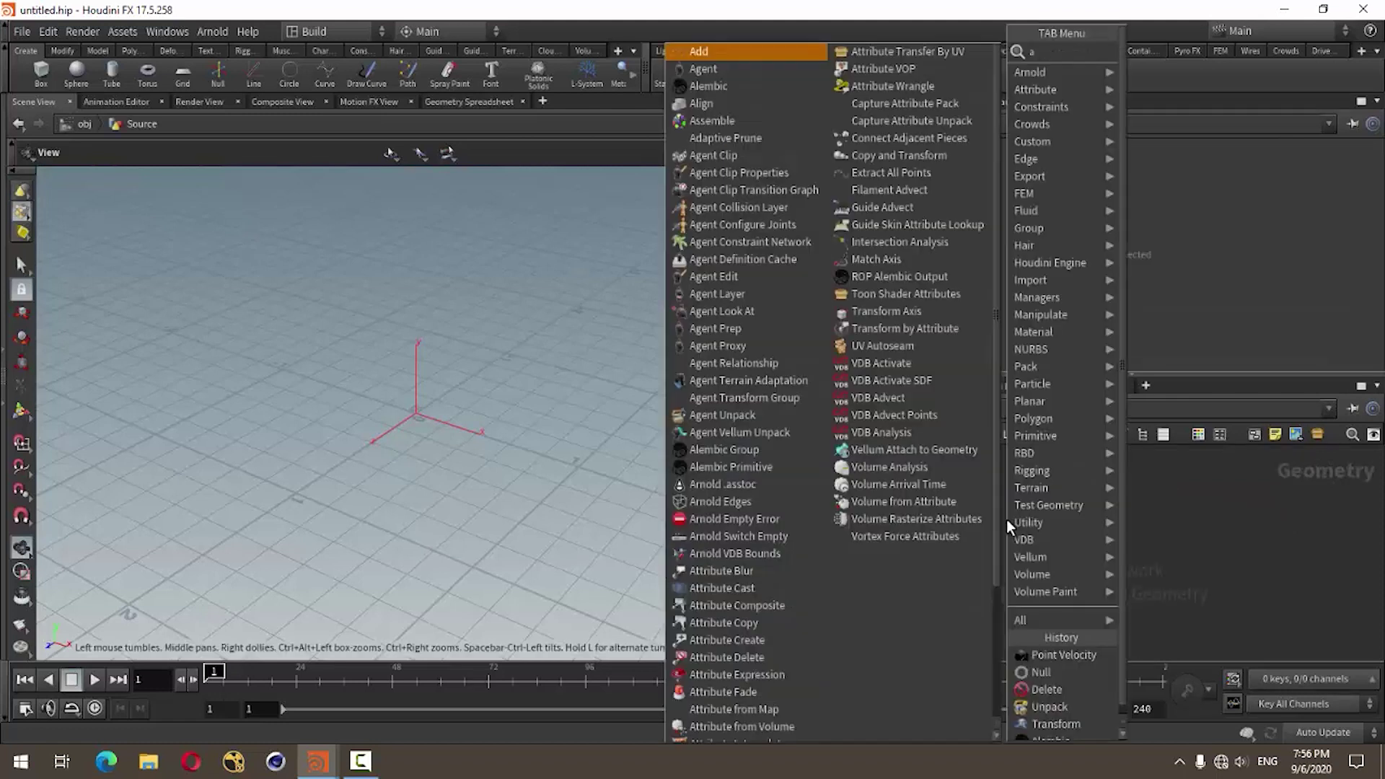
{"action": "type", "text": "le"}
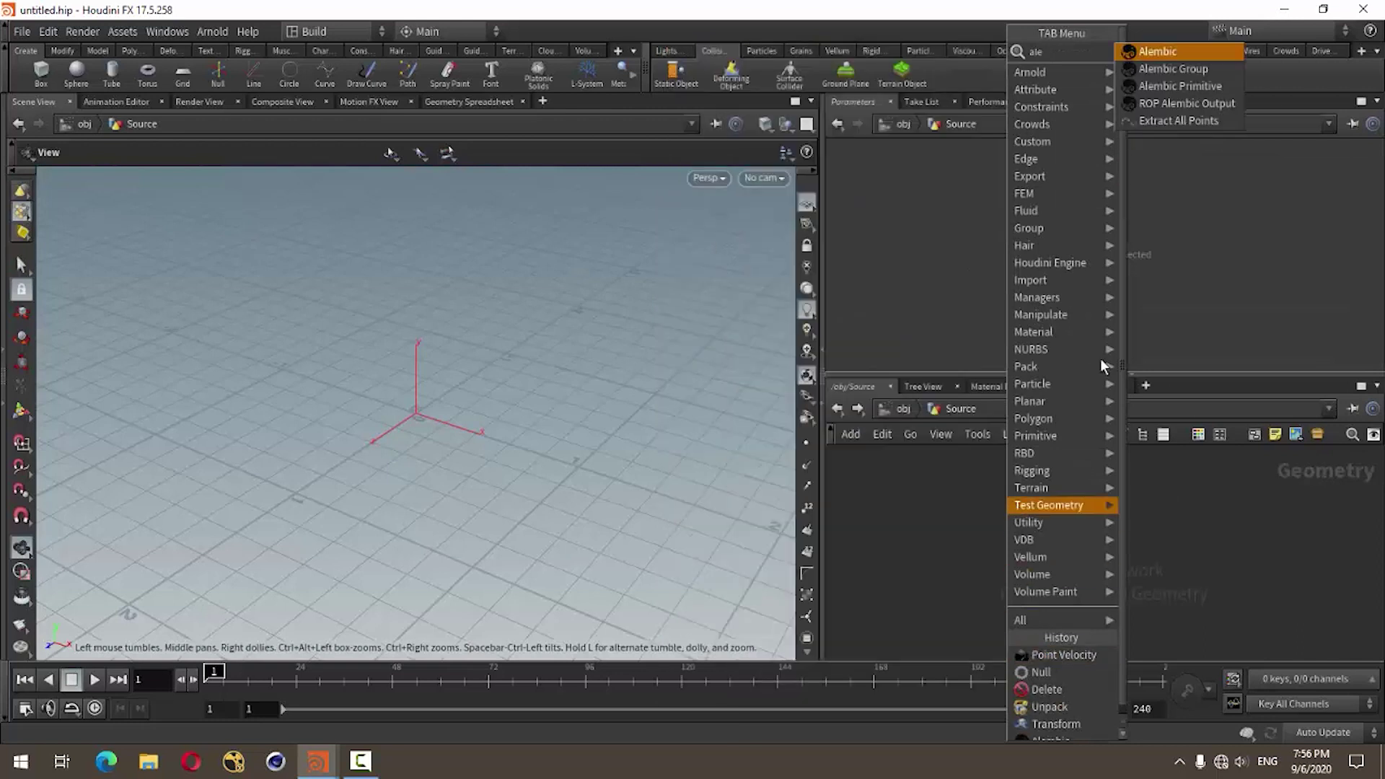
{"action": "left_click", "coordinate": [1180, 54]}
{"action": "left_click", "coordinate": [1042, 502]}
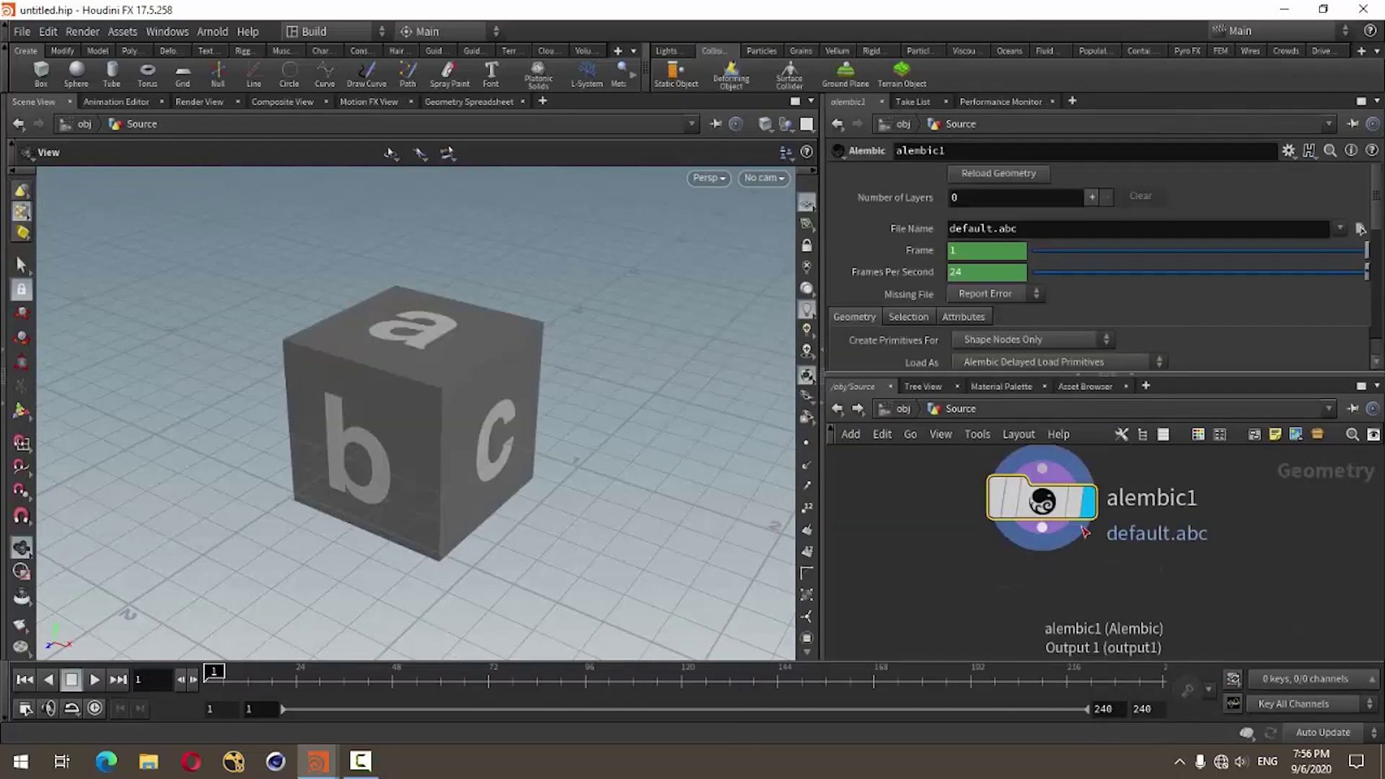
Load up.abc as the Alembic node's file
{"action": "left_click", "coordinate": [1361, 229]}
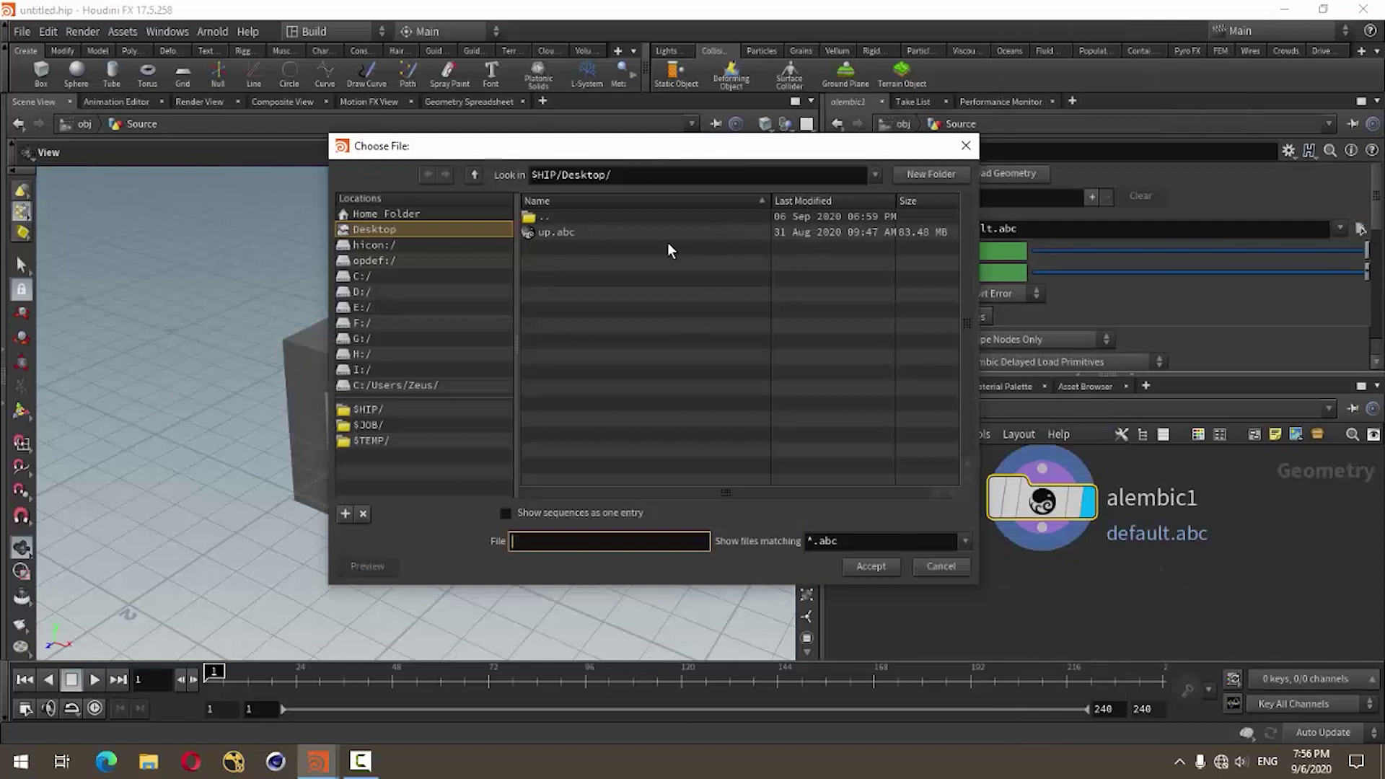
{"action": "left_click", "coordinate": [554, 234]}
{"action": "left_click", "coordinate": [870, 567]}
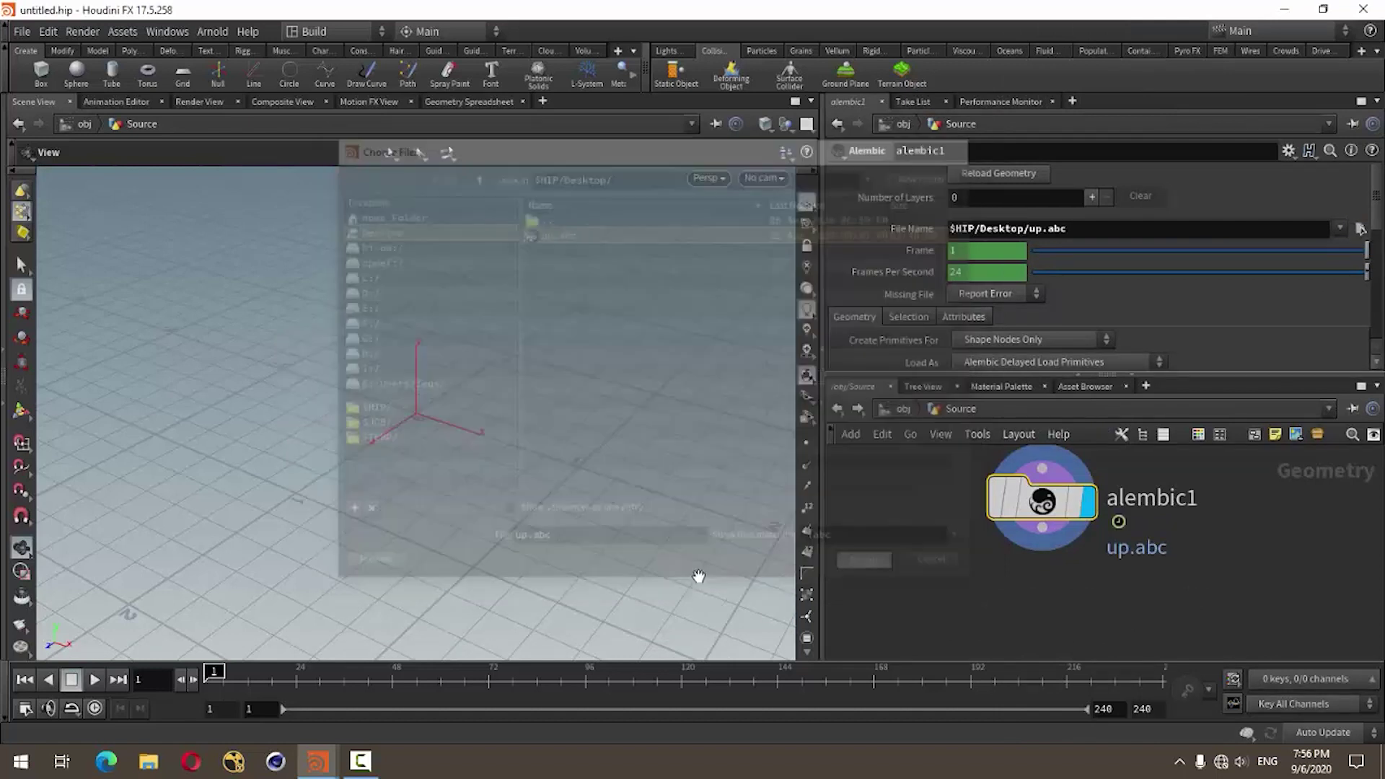
{"action": "left_click", "coordinate": [1062, 611]}
Wire a Transform node below alembic1 with uniform scale .01
{"action": "key", "text": "Tab"}
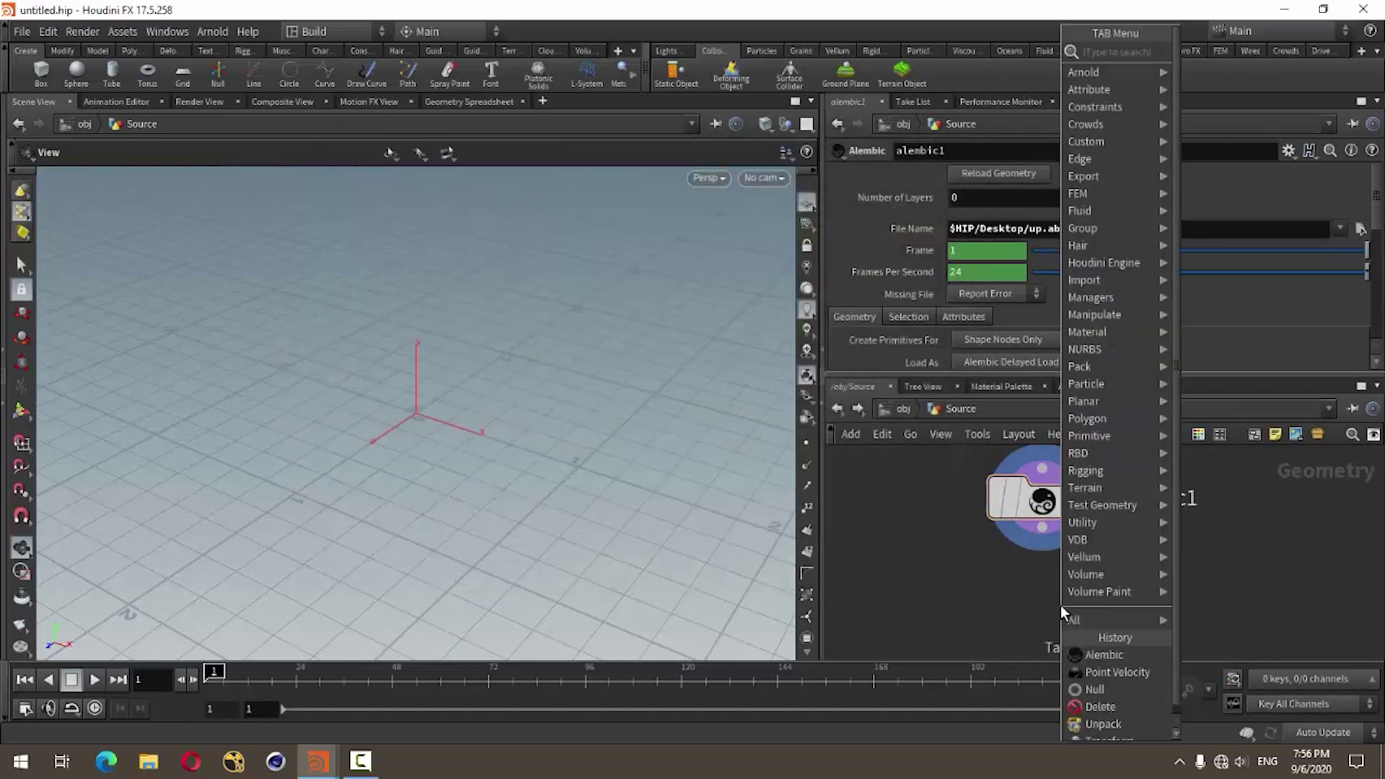
{"action": "type", "text": "tra"}
{"action": "key", "text": "Down"}
{"action": "key", "text": "Down"}
{"action": "key", "text": "Down"}
{"action": "key", "text": "Up"}
{"action": "key", "text": "Return"}
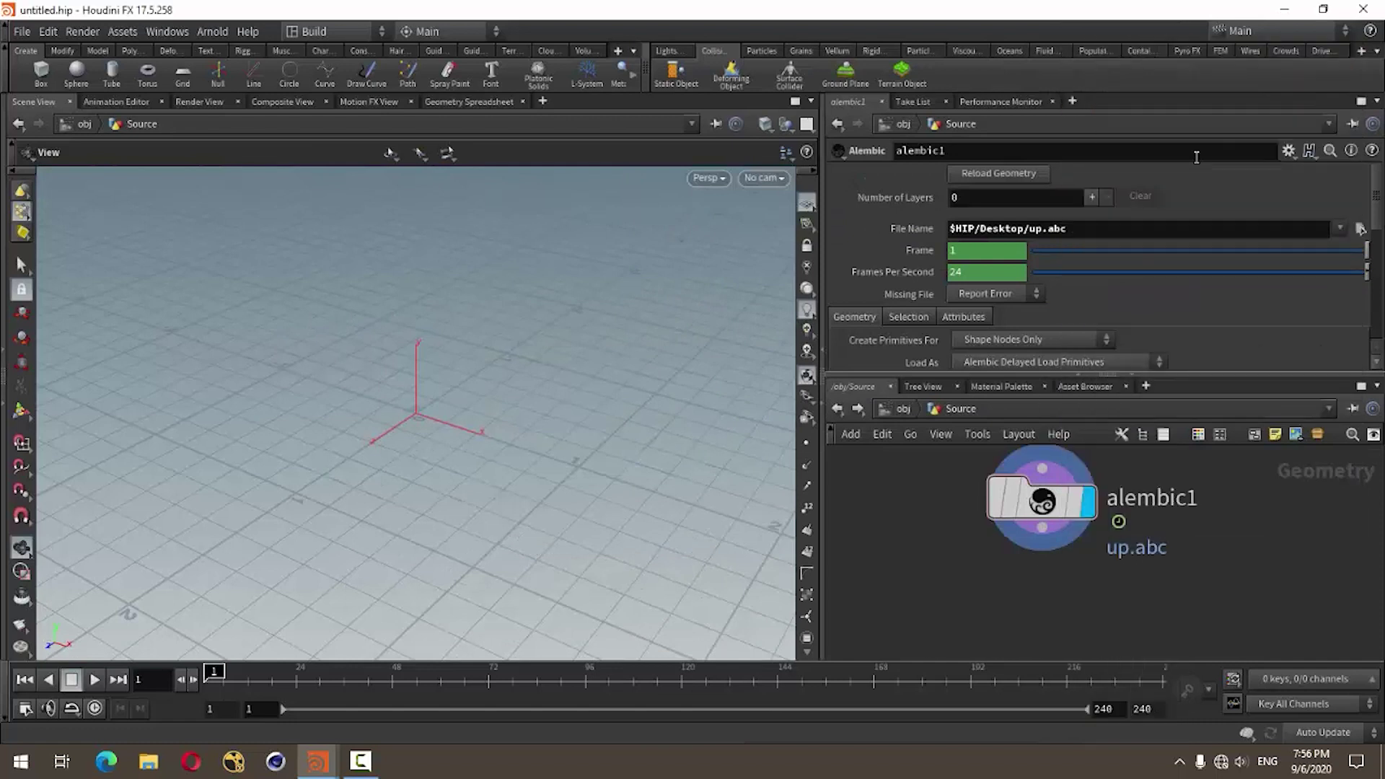
{"action": "left_click", "coordinate": [1045, 594]}
{"action": "mouse_move", "coordinate": [1042, 532]}
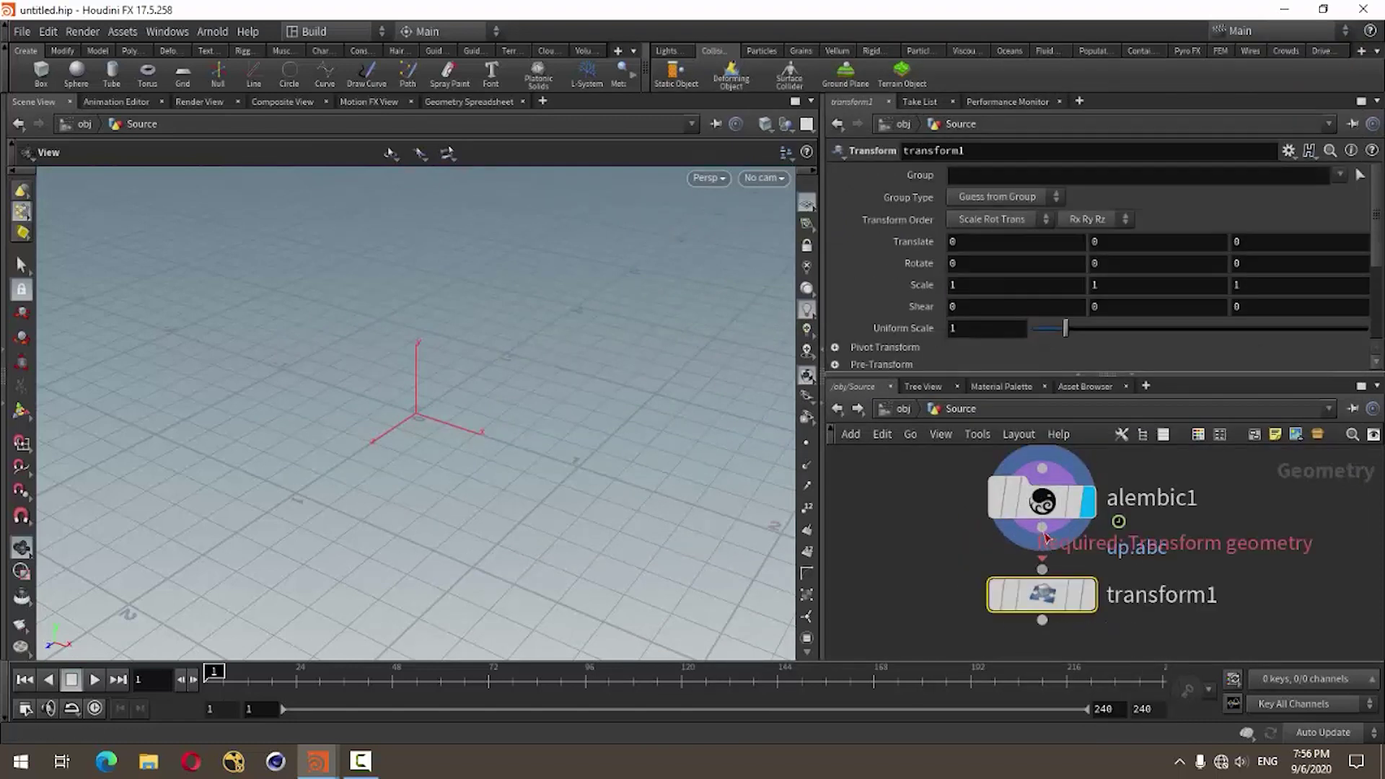
{"action": "left_click_drag", "start_coordinate": [1045, 597], "coordinate": [1045, 618]}
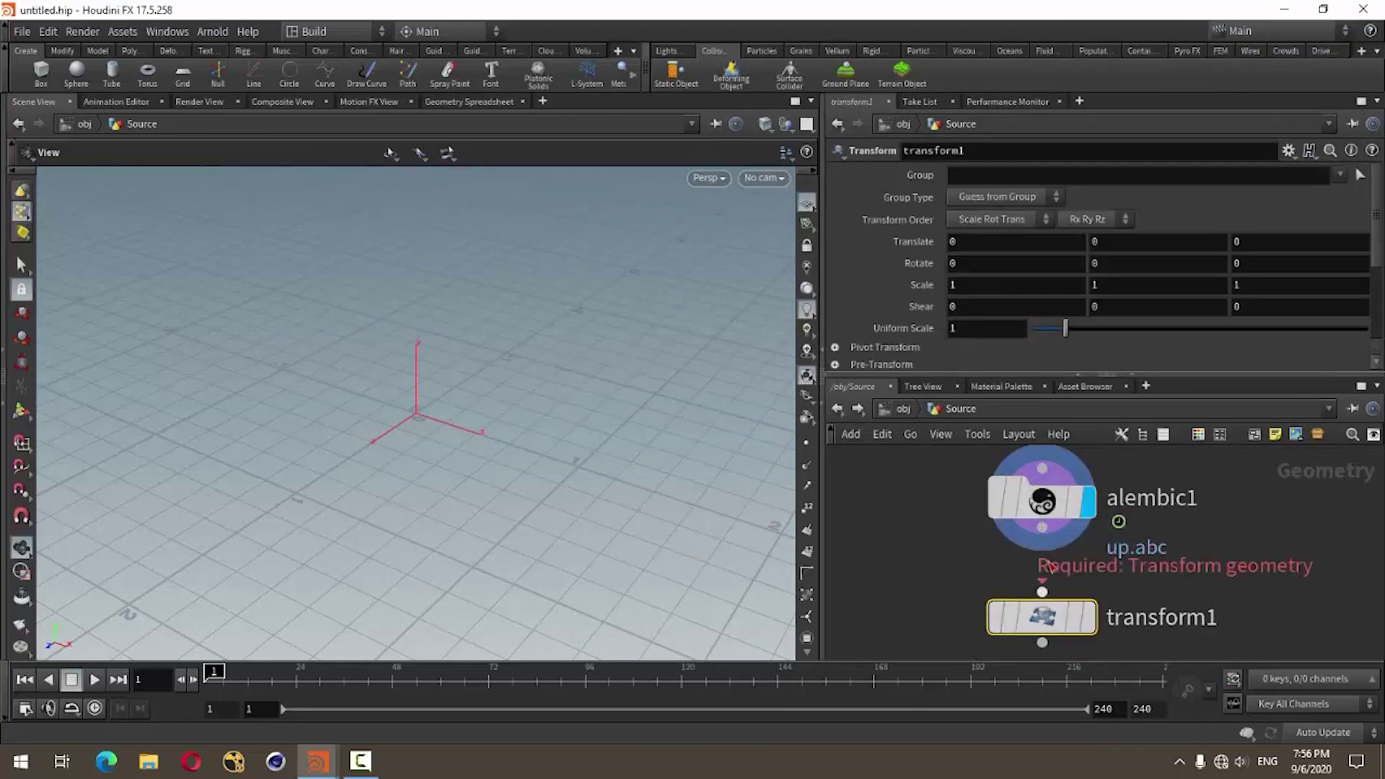
{"action": "left_click", "coordinate": [1043, 640]}
{"action": "left_click", "coordinate": [1042, 527]}
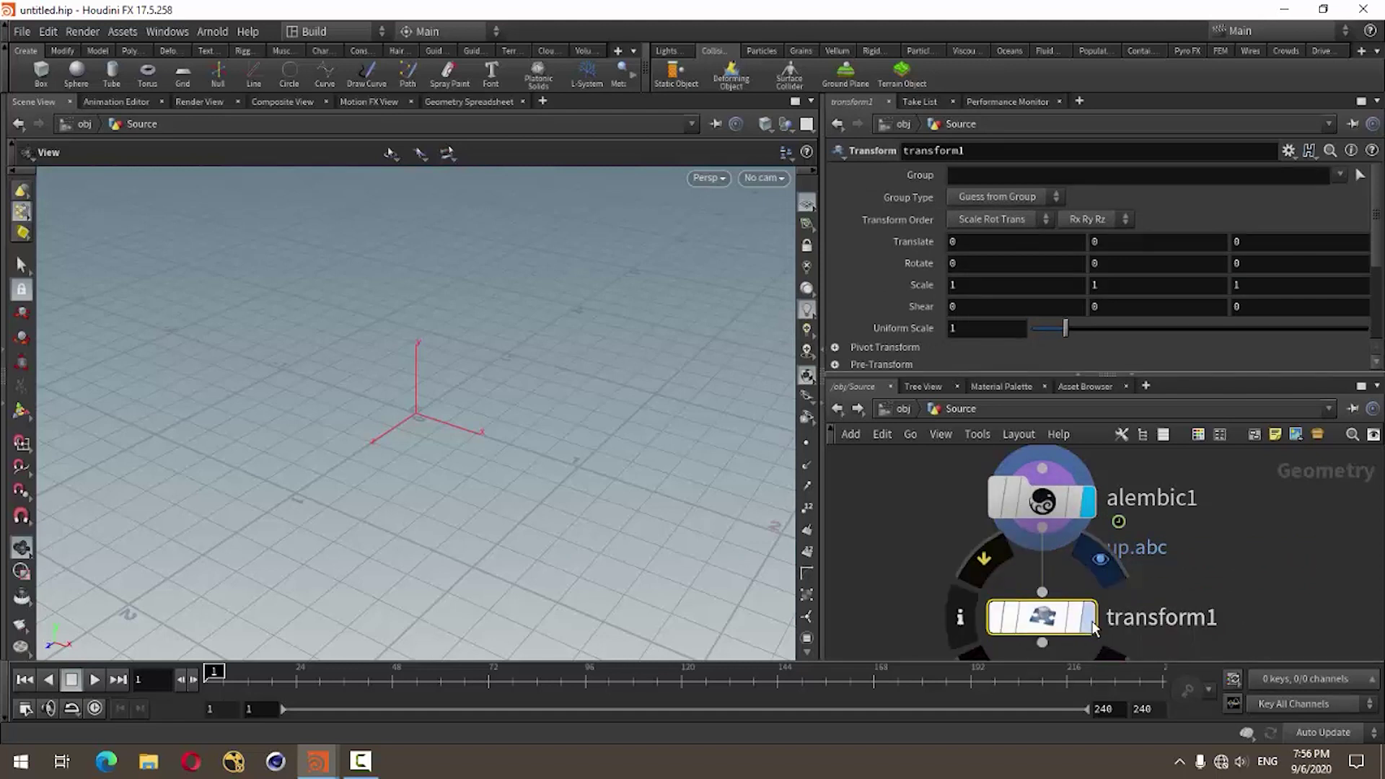
{"action": "left_click", "coordinate": [991, 326]}
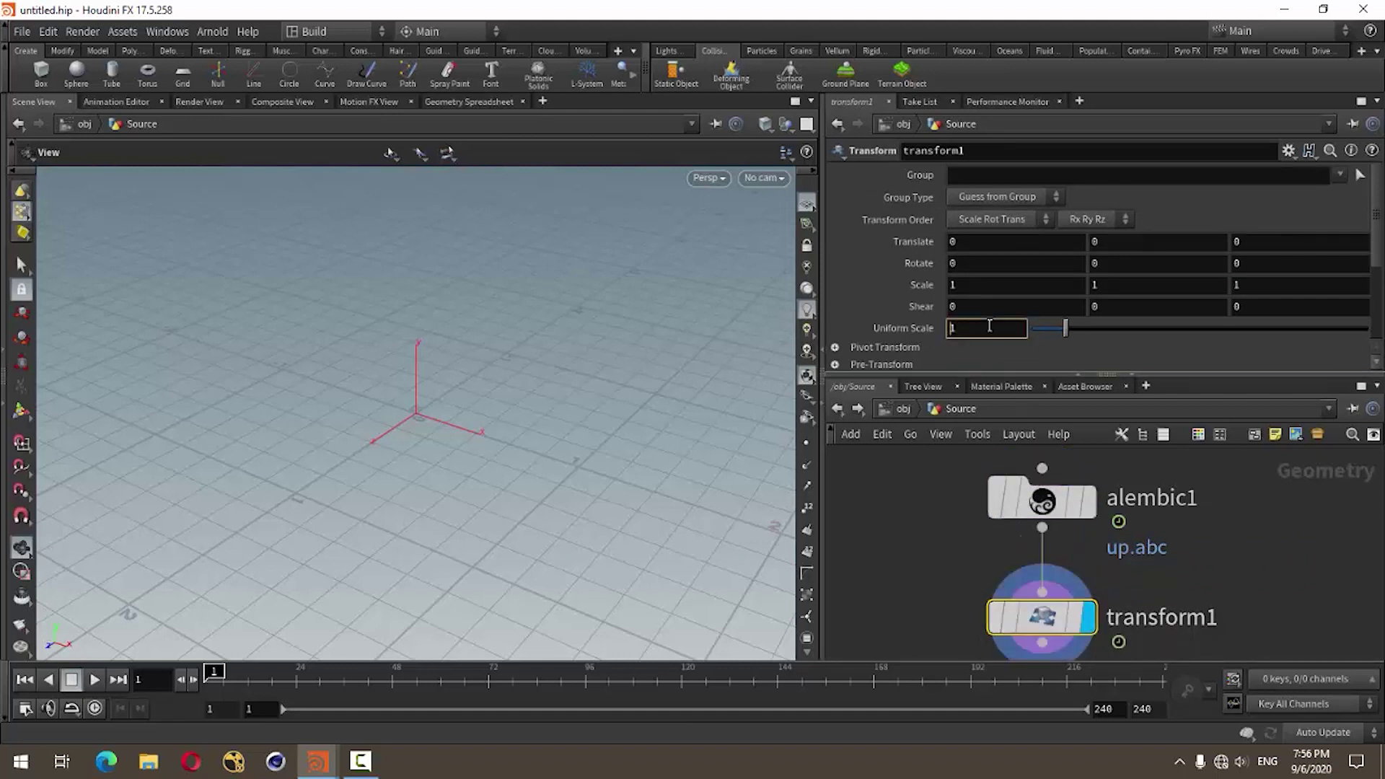
{"action": "type", "text": ".01"}
{"action": "key", "text": "Return"}
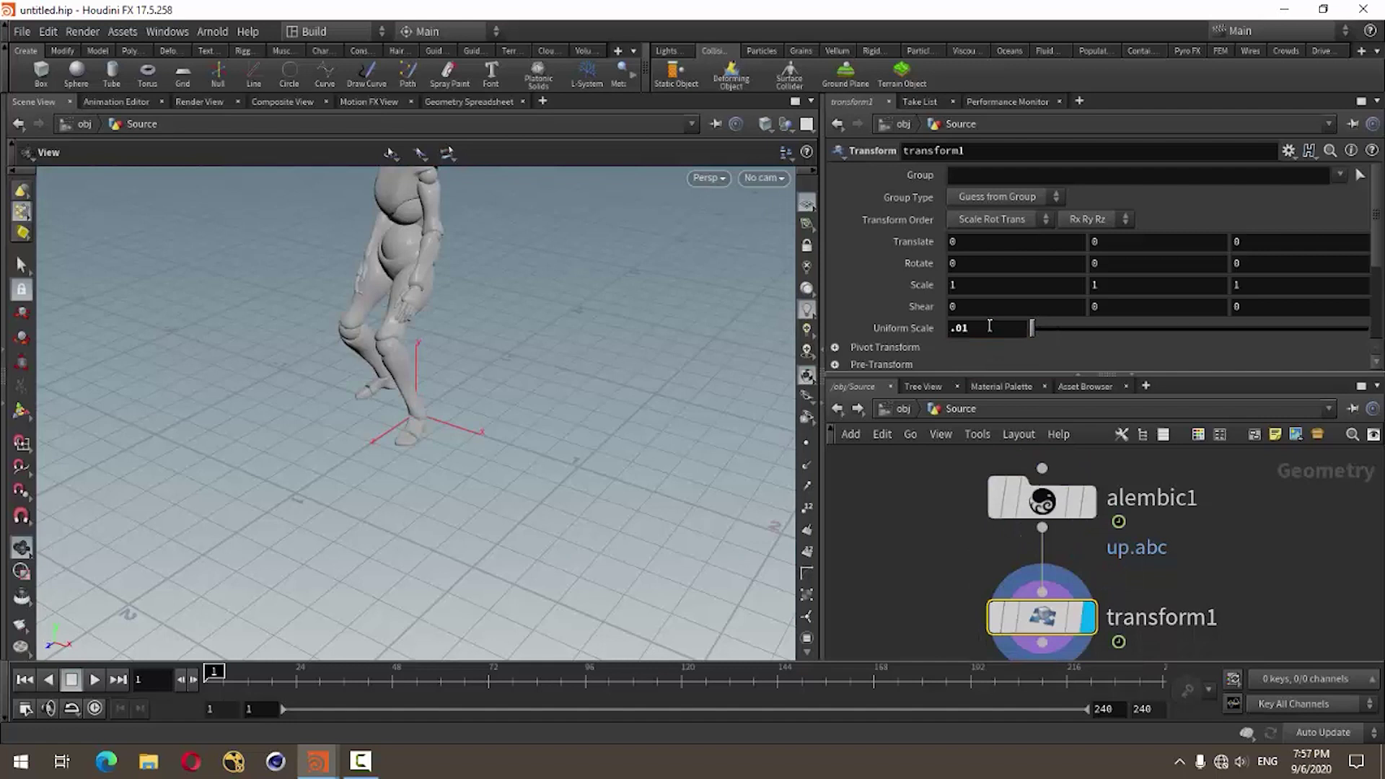
{"action": "mouse_move", "coordinate": [310, 462]}
{"action": "left_mouse_down"}
{"action": "mouse_move", "coordinate": [442, 455]}
{"action": "mouse_move", "coordinate": [381, 517]}
{"action": "mouse_move", "coordinate": [374, 508]}
{"action": "left_mouse_up"}
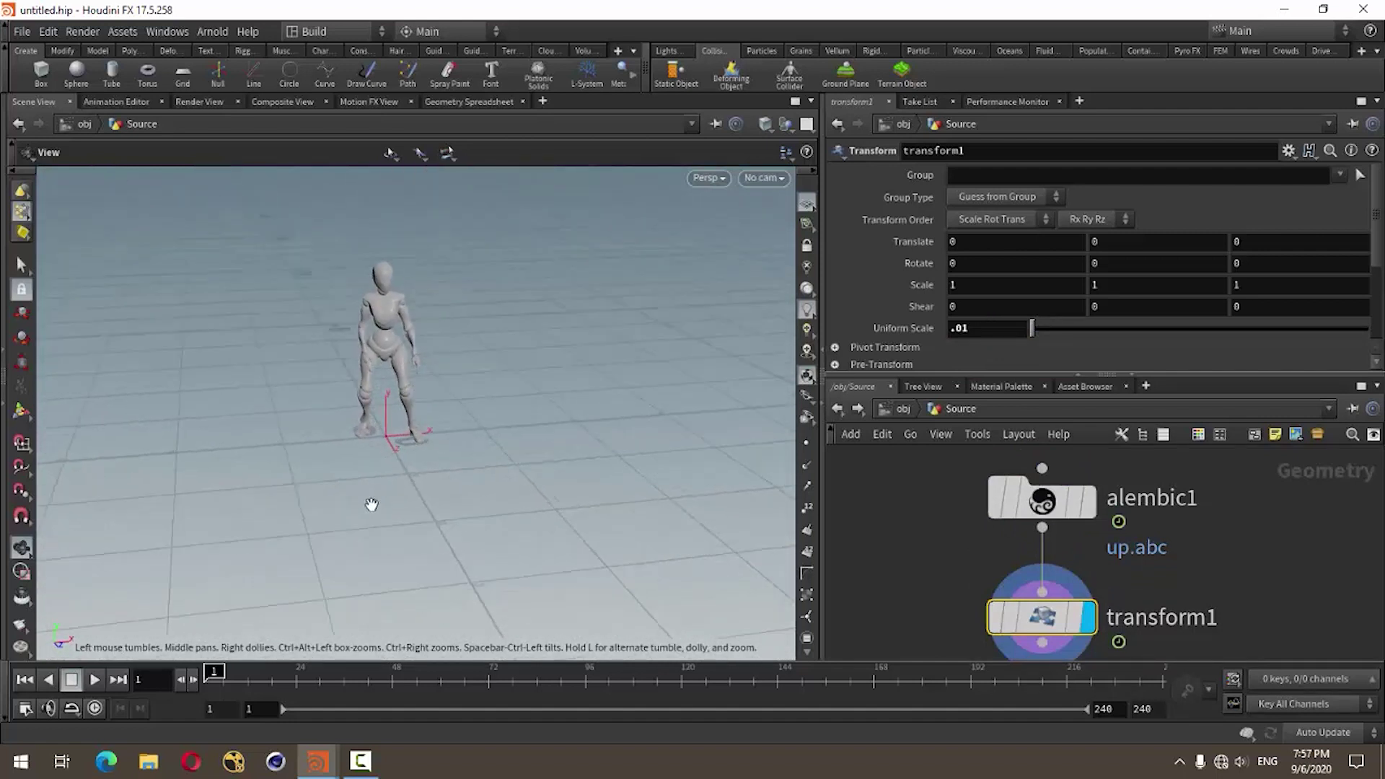
Add an Unpack node wired below transform1
{"action": "key", "text": "Tab"}
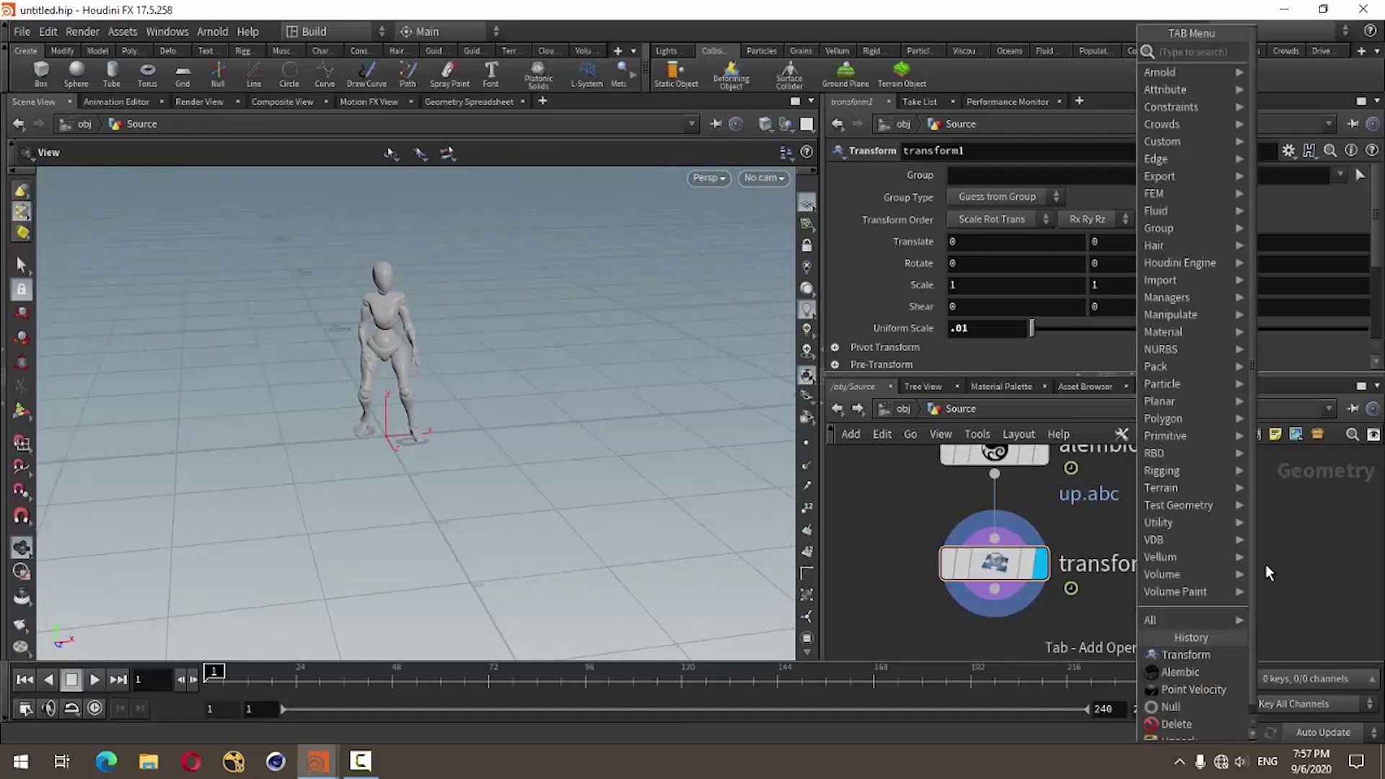
{"action": "type", "text": "unp"}
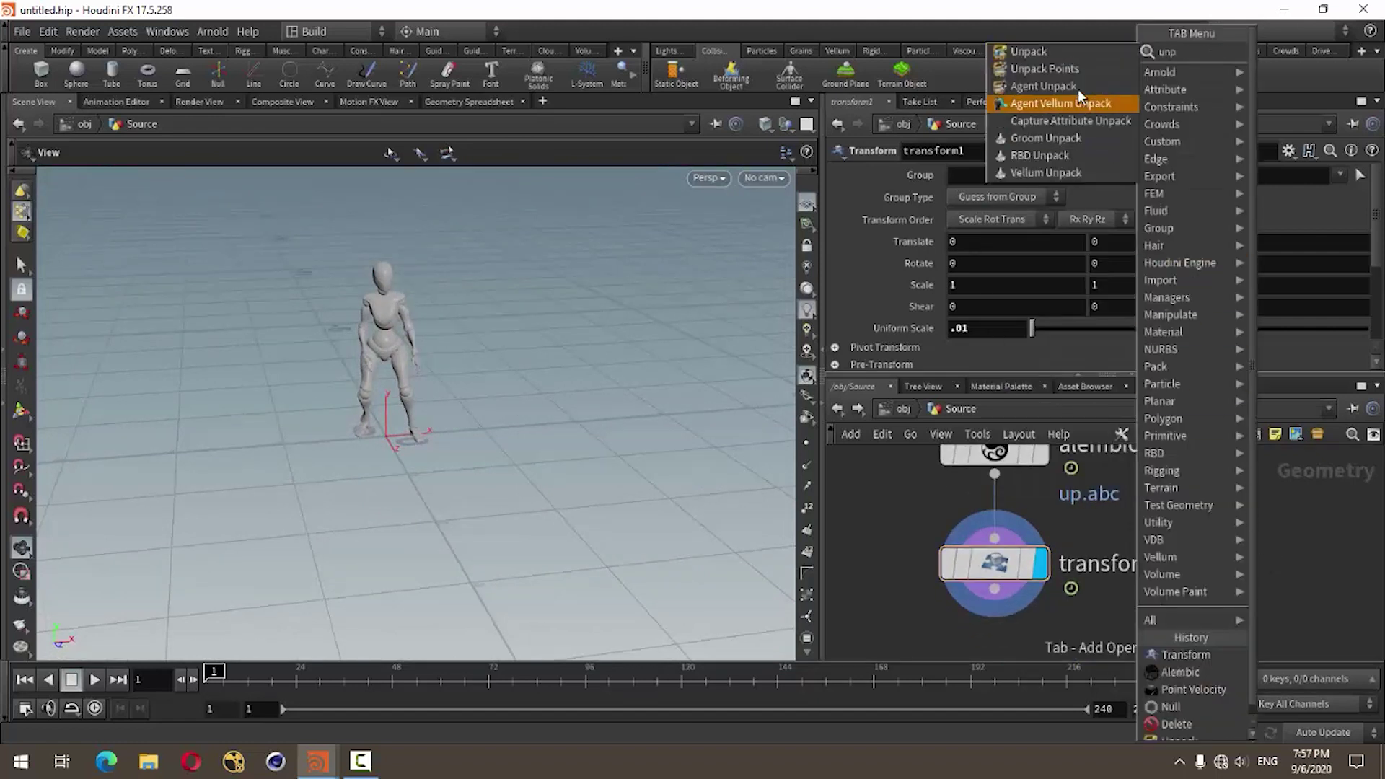
{"action": "left_click", "coordinate": [1067, 53]}
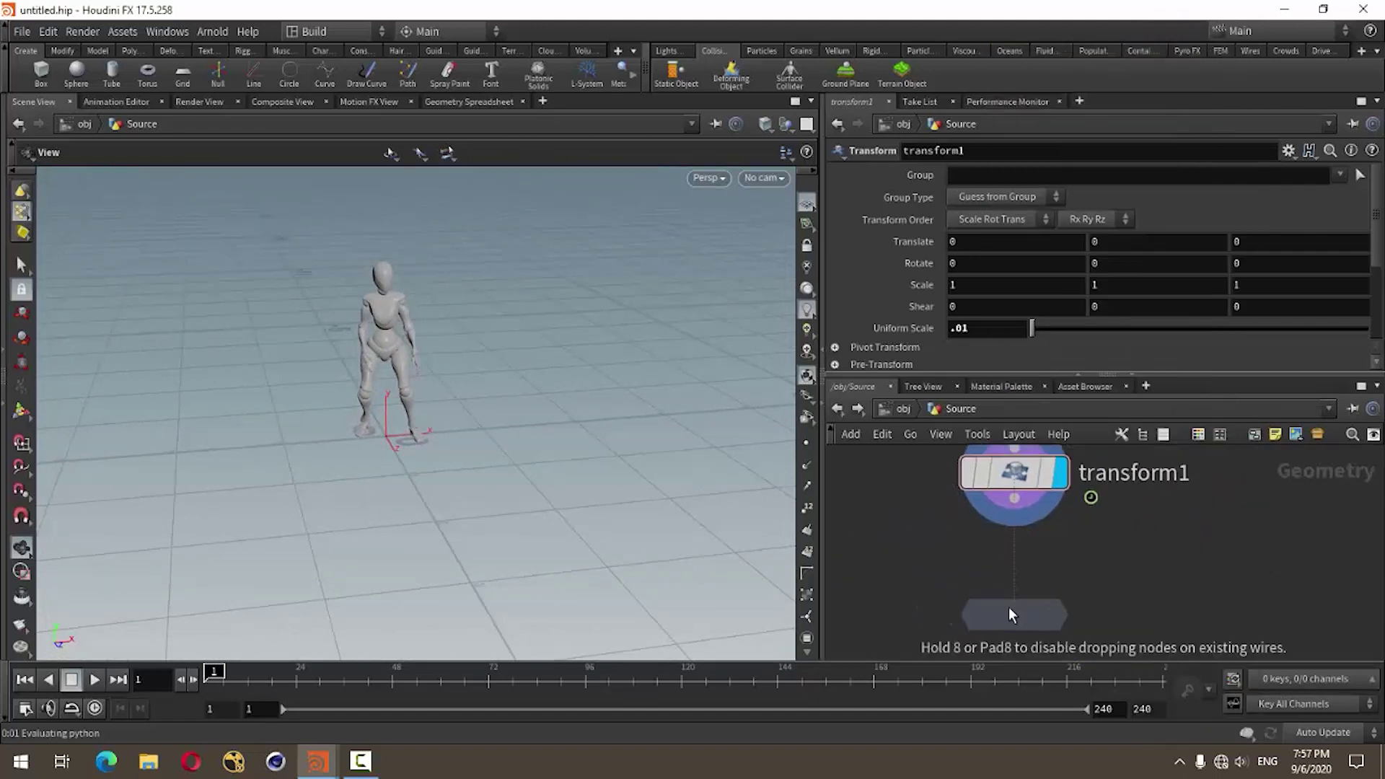
{"action": "left_click", "coordinate": [1015, 574]}
{"action": "left_click", "coordinate": [1023, 588]}
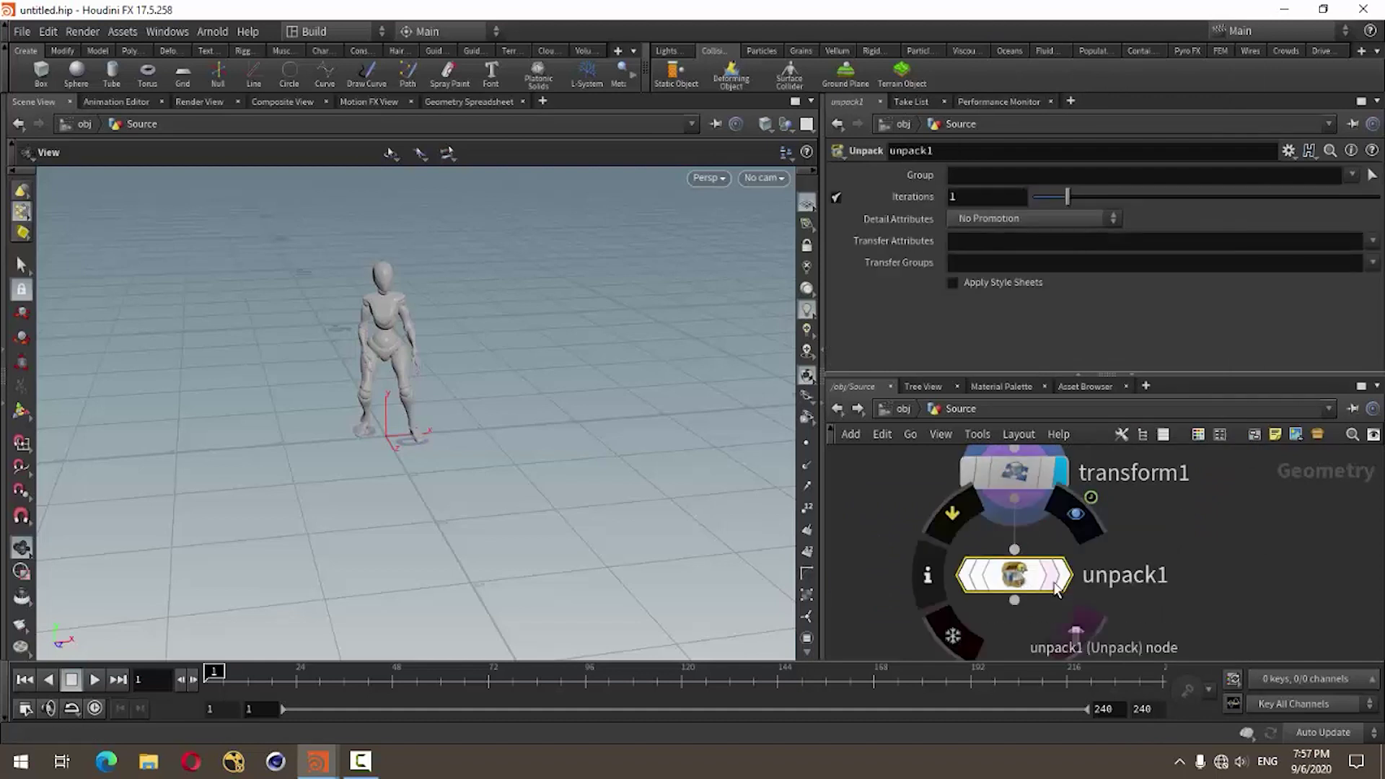
Display unpack1 and scrub the timeline from frame 59 to watch the animation
{"action": "left_click", "coordinate": [1063, 575]}
{"action": "middle_click_drag", "start_coordinate": [1254, 605], "coordinate": [1222, 537]}
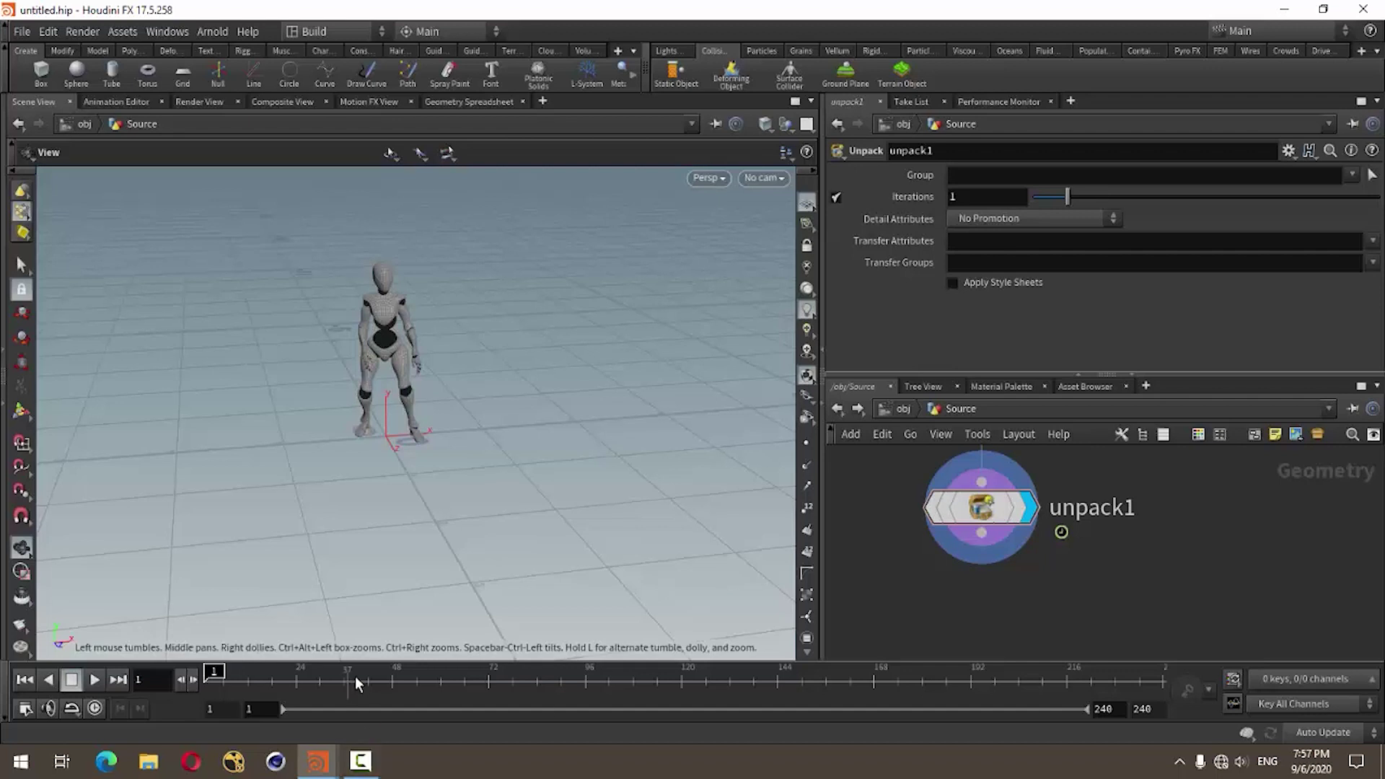
{"action": "left_click", "coordinate": [436, 678]}
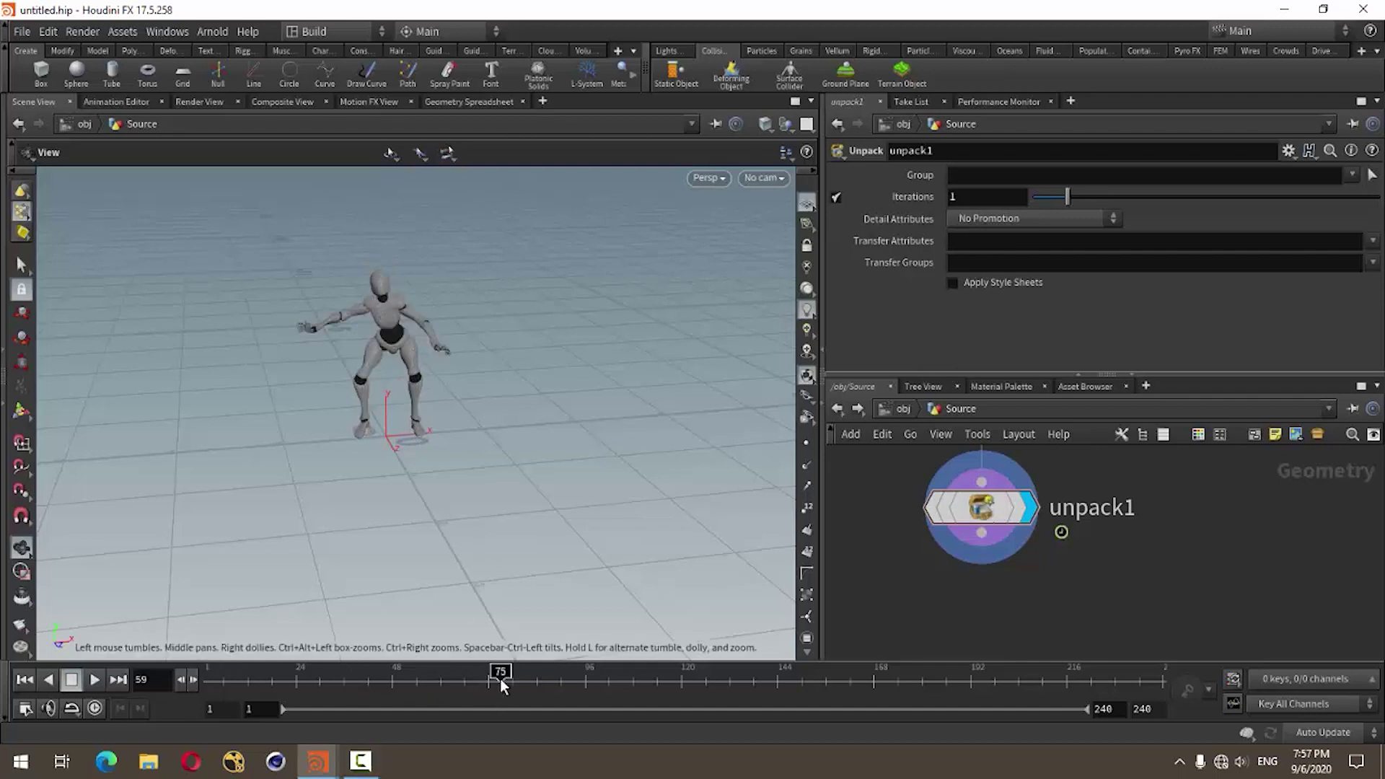
{"action": "mouse_move", "coordinate": [500, 682]}
{"action": "left_mouse_down"}
{"action": "mouse_move", "coordinate": [254, 682]}
{"action": "mouse_move", "coordinate": [328, 678]}
{"action": "mouse_move", "coordinate": [300, 681]}
{"action": "left_mouse_up"}
Switch to a front view and box-select the points of both feet
{"action": "left_click", "coordinate": [708, 178]}
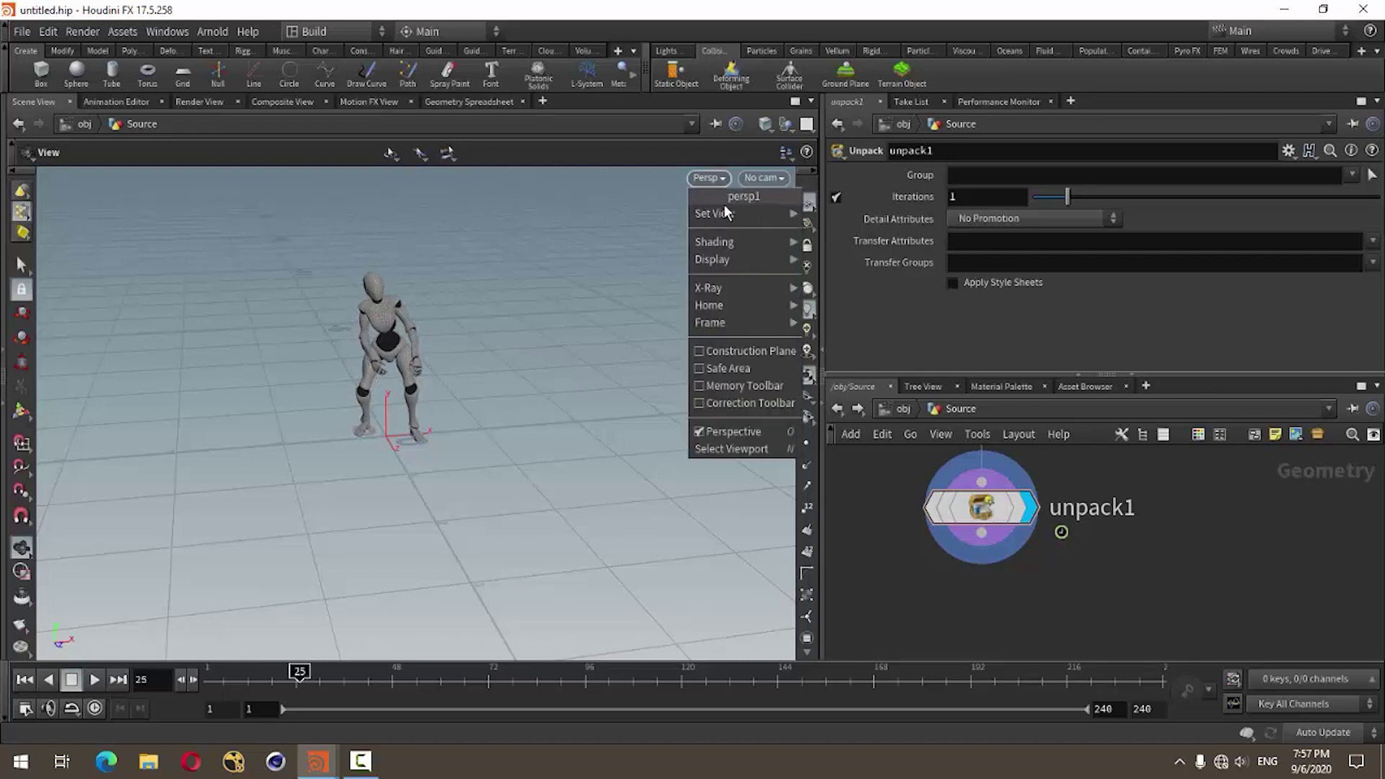
{"action": "key", "text": "Escape"}
{"action": "key", "text": "space+3"}
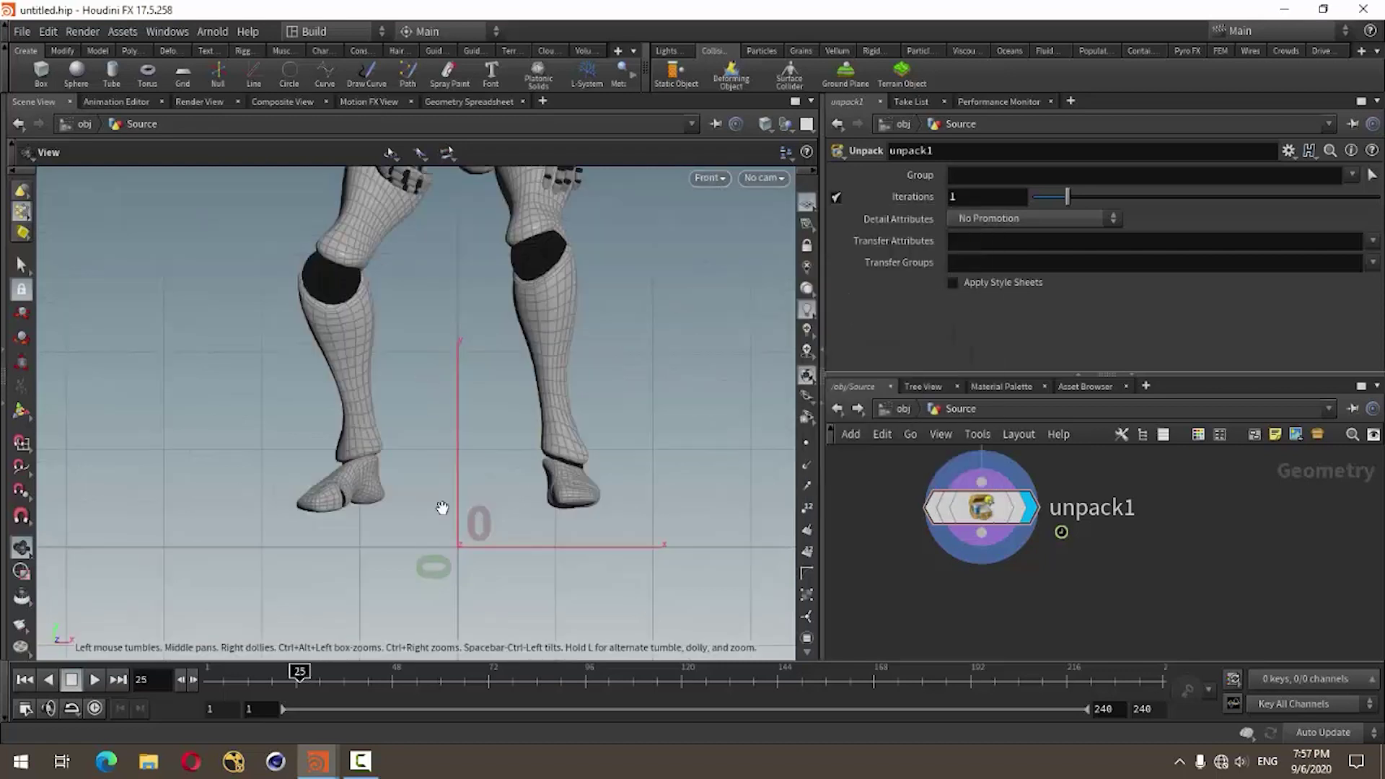
{"action": "left_click", "coordinate": [22, 266]}
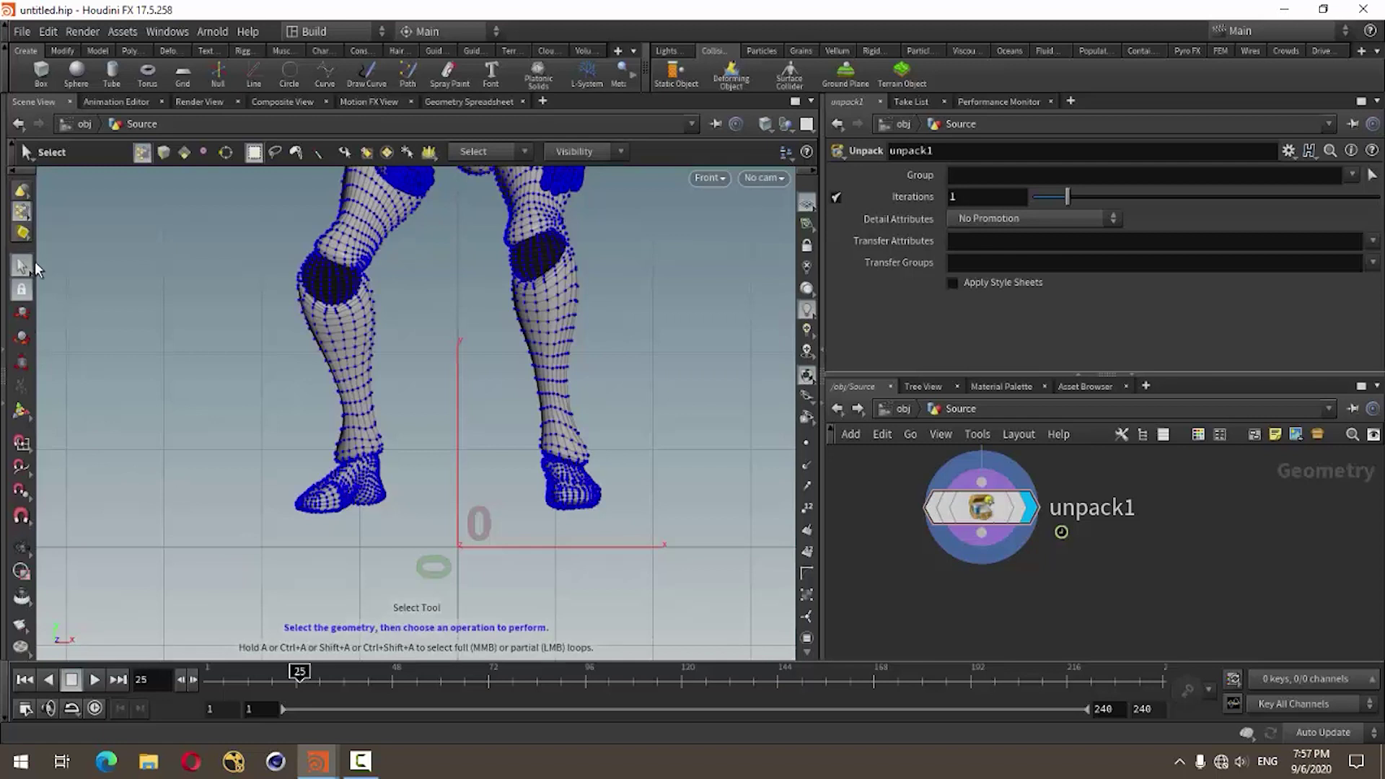
{"action": "left_click_drag", "start_coordinate": [267, 543], "coordinate": [650, 455]}
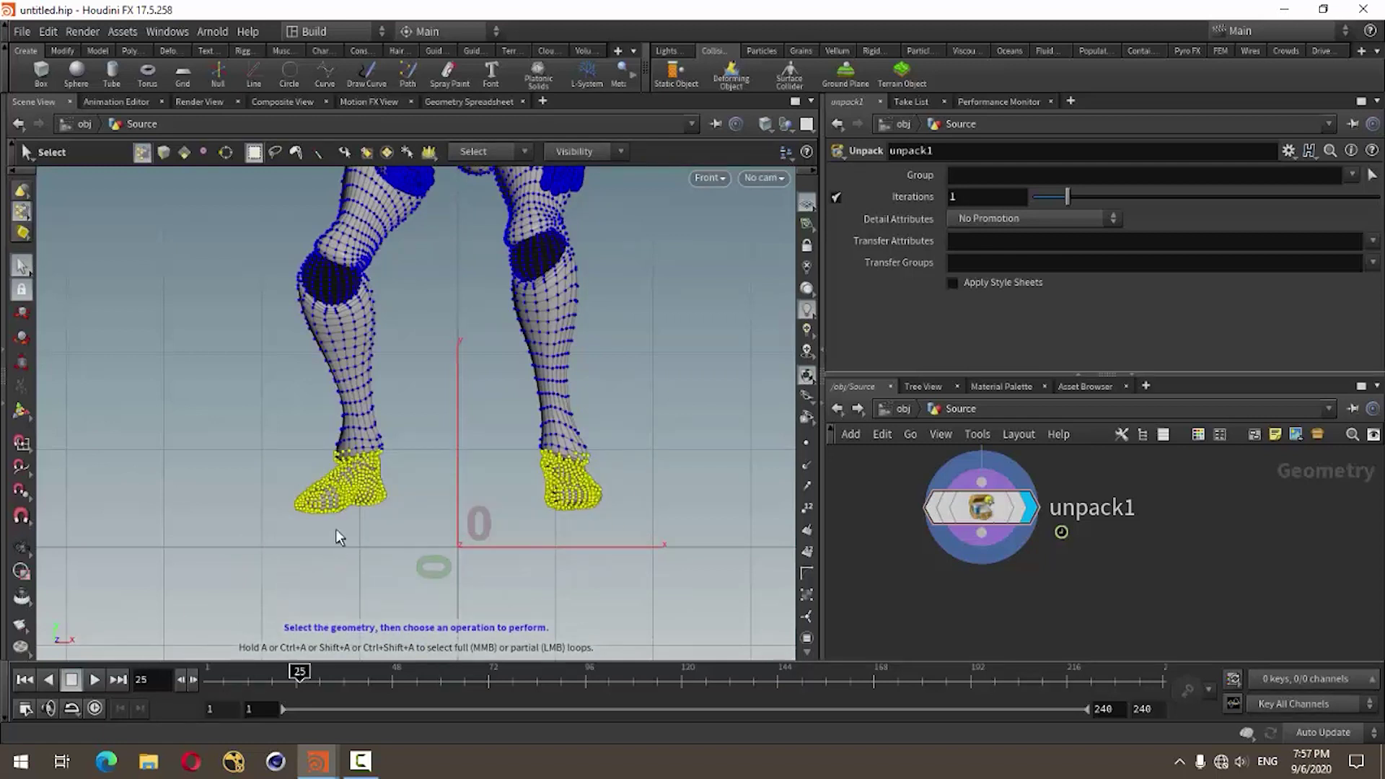
Create a Group node from the selected foot points, named Source
{"action": "key", "text": "Tab"}
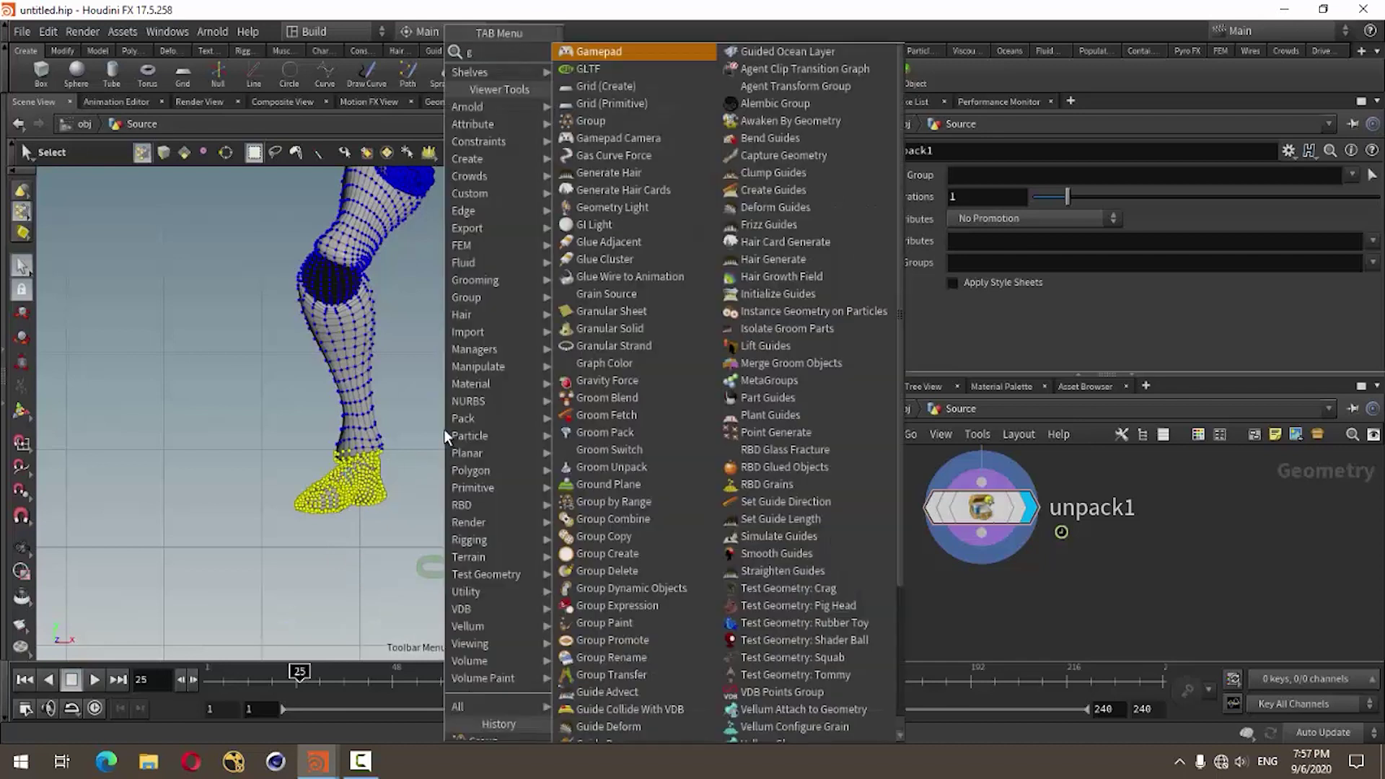
{"action": "type", "text": "group"}
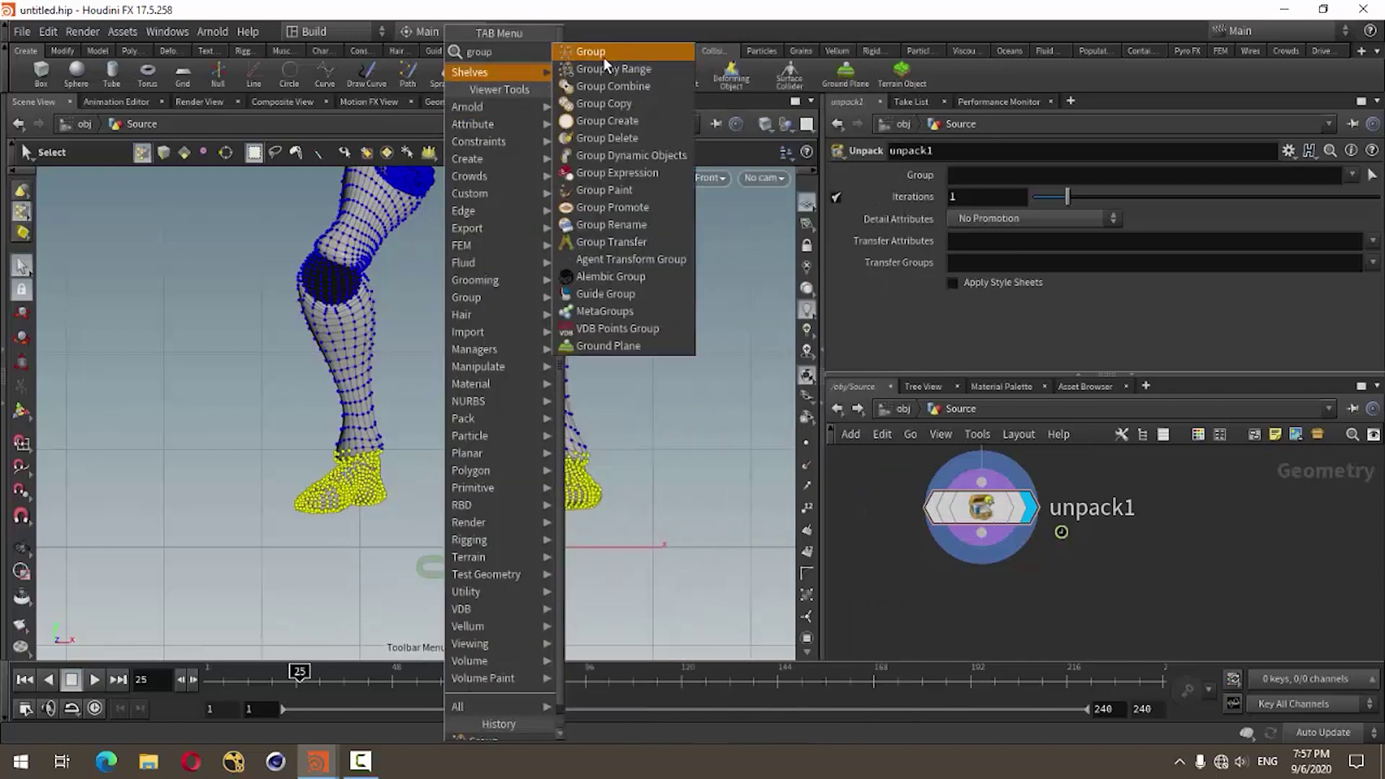
{"action": "left_click", "coordinate": [606, 54]}
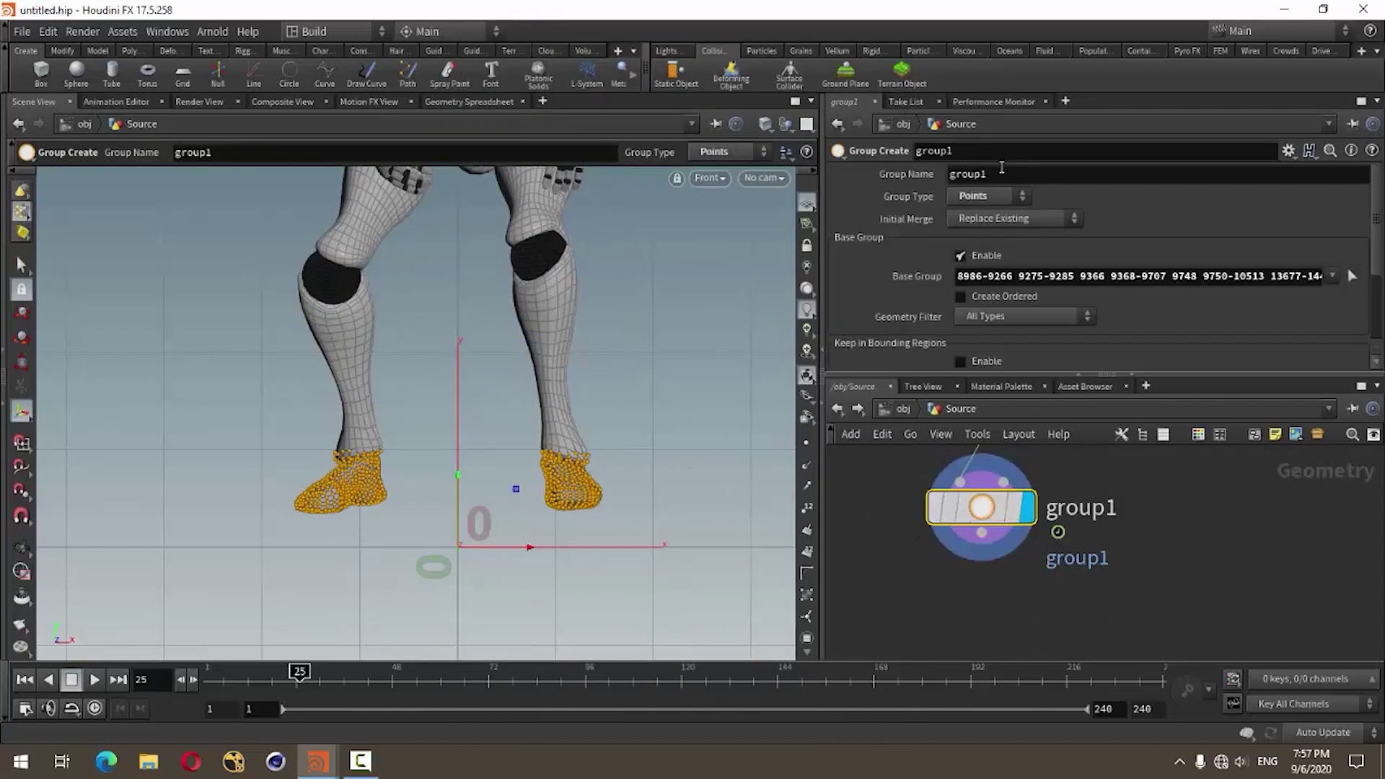
{"action": "left_click", "coordinate": [922, 176]}
{"action": "type", "text": "s"}
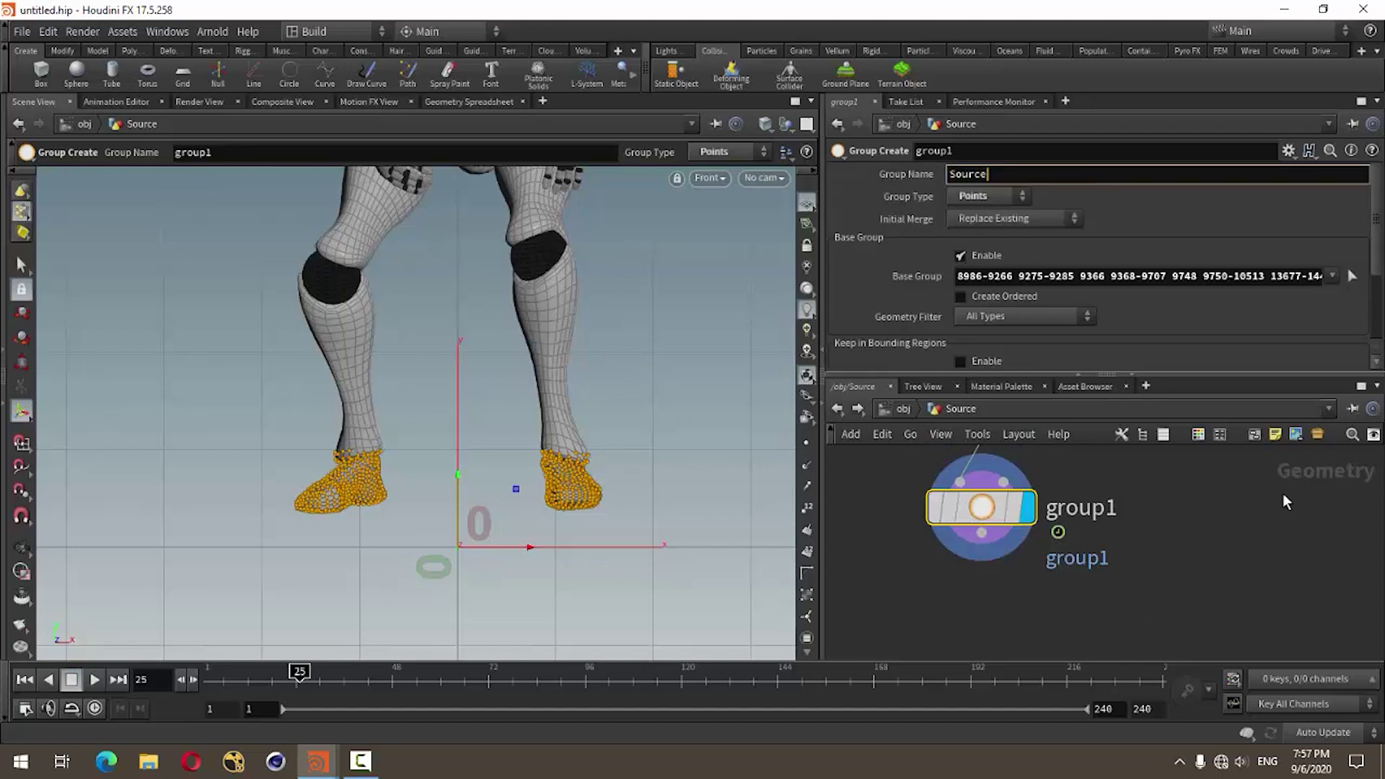
{"action": "left_click", "coordinate": [1179, 534]}
{"action": "scroll", "coordinate": [1000, 604], "scroll_direction": "down", "scroll_amount": 2}
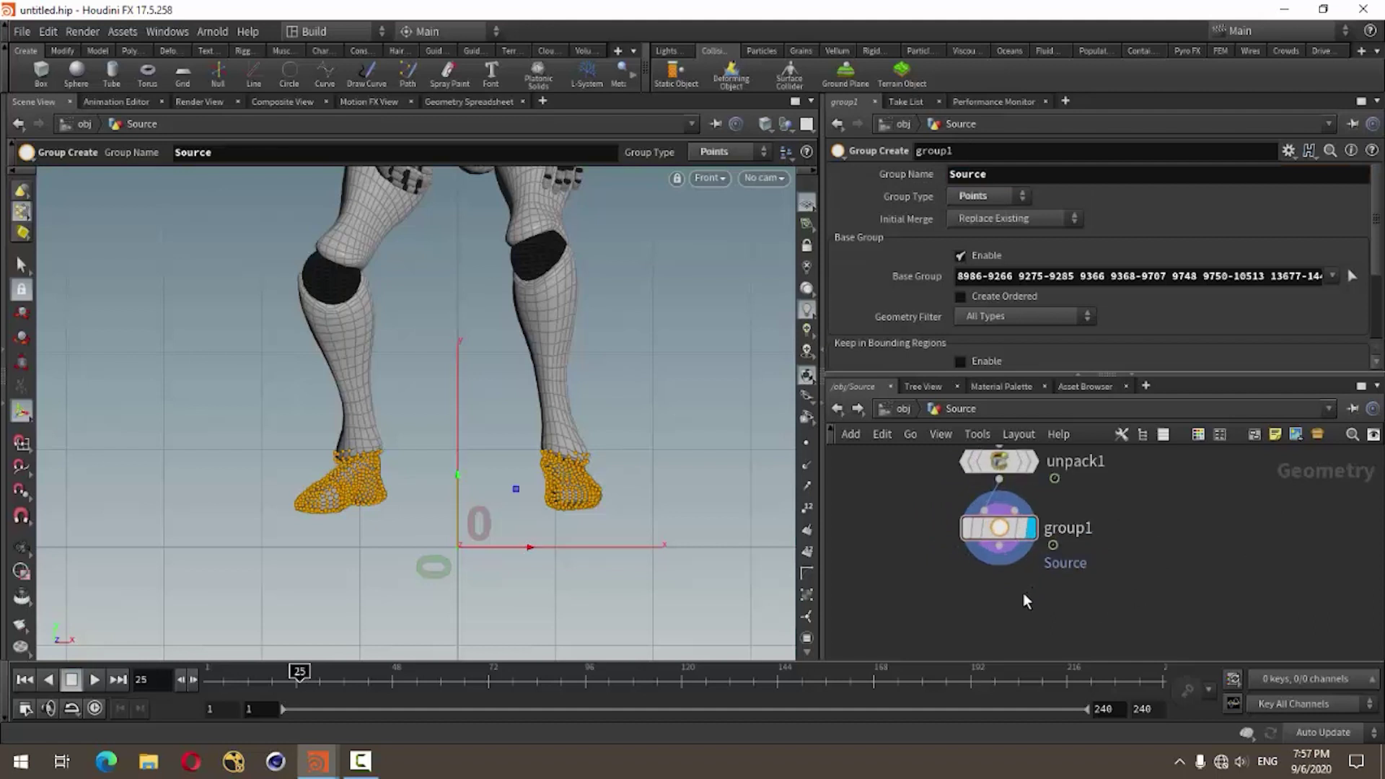
Add a Delete node wired after group1
{"action": "key", "text": "Tab"}
{"action": "type", "text": "del"}
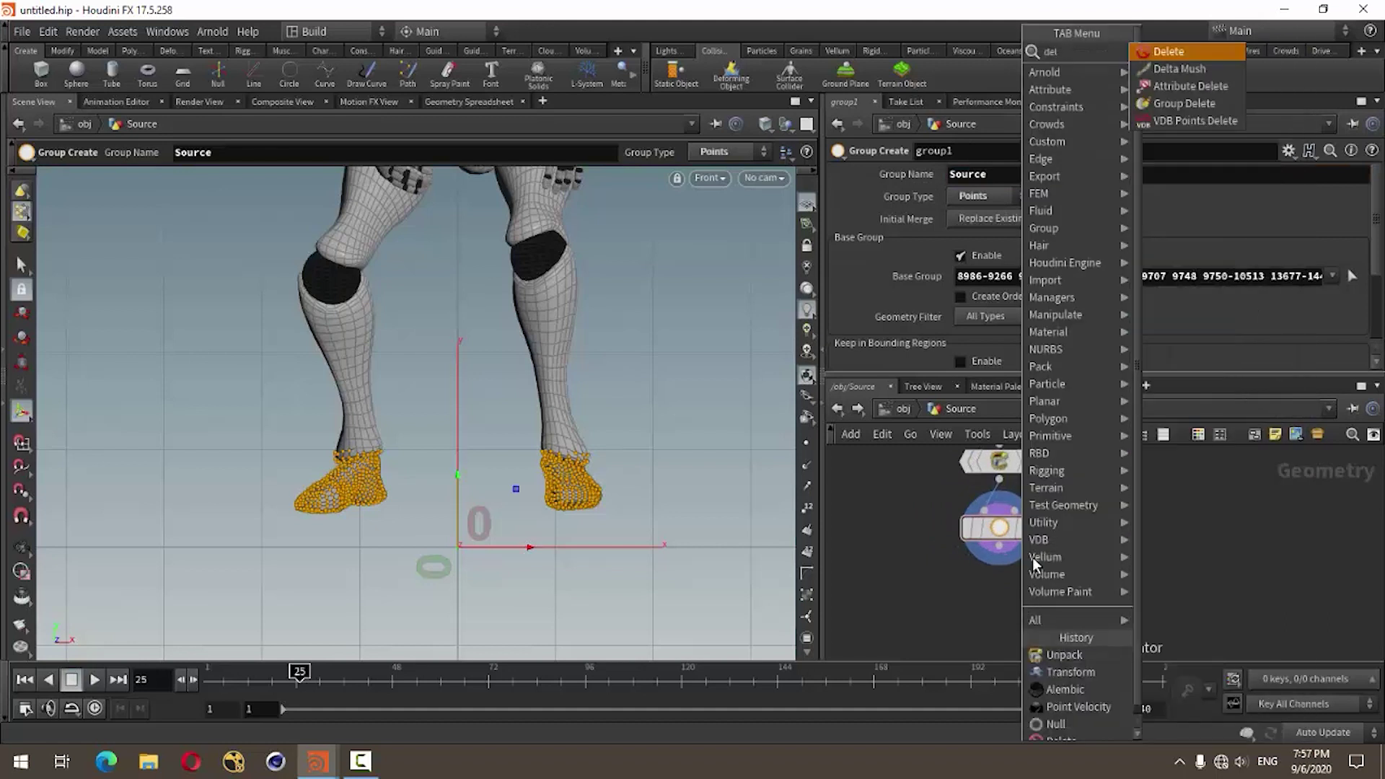
{"action": "left_click", "coordinate": [1219, 50]}
{"action": "left_click", "coordinate": [1000, 609]}
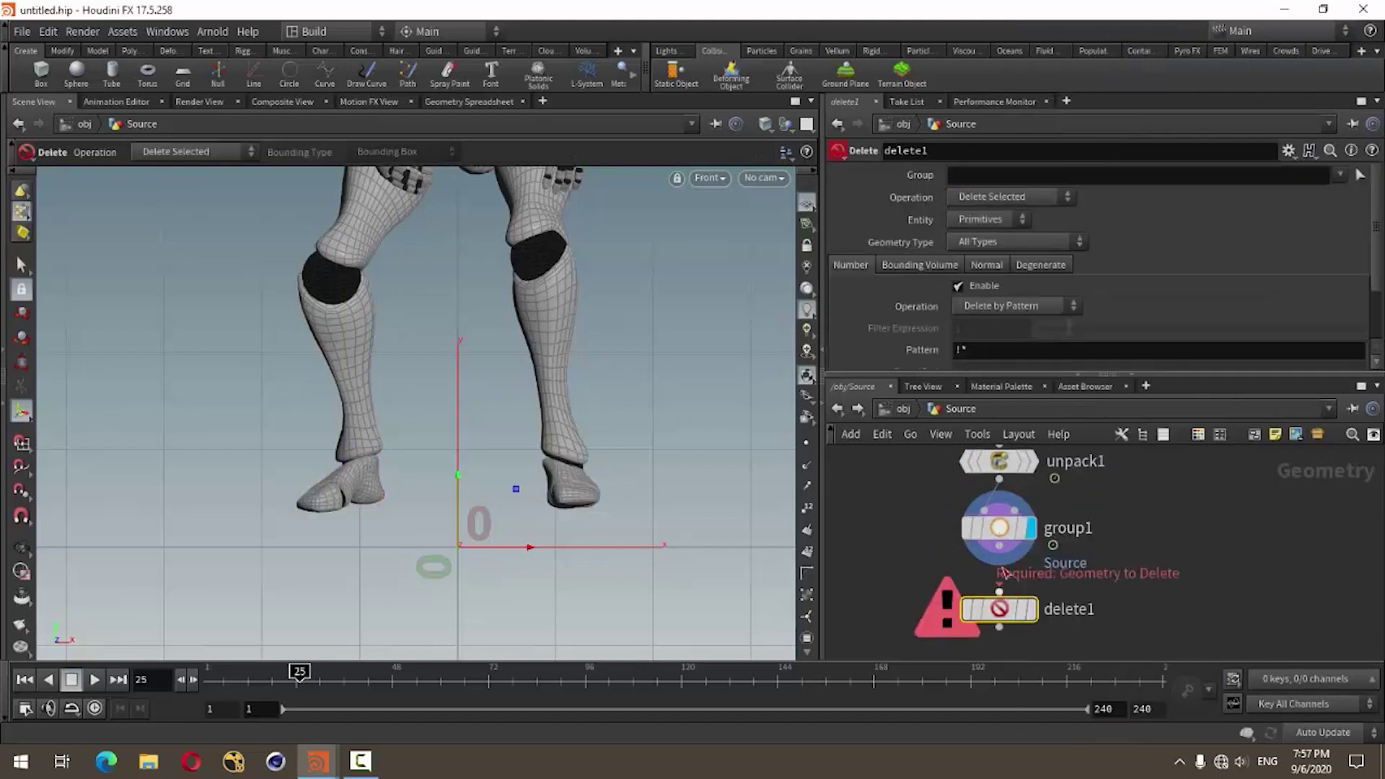
{"action": "left_click_drag", "start_coordinate": [1001, 559], "coordinate": [999, 612]}
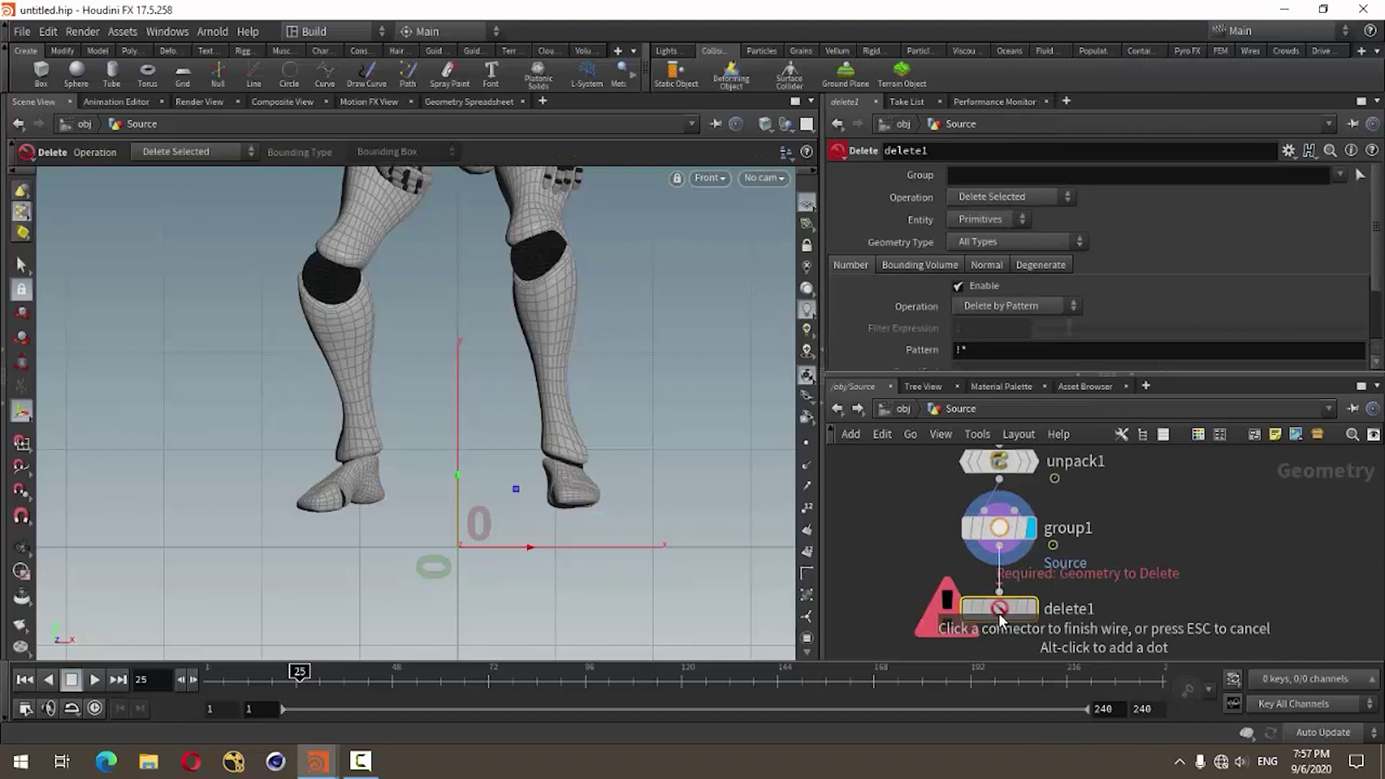
Set delete1 to keep only Source points (Delete Non-Selected, Points) and display it
{"action": "left_click", "coordinate": [1340, 175]}
{"action": "left_click", "coordinate": [1352, 200]}
{"action": "left_click", "coordinate": [1021, 202]}
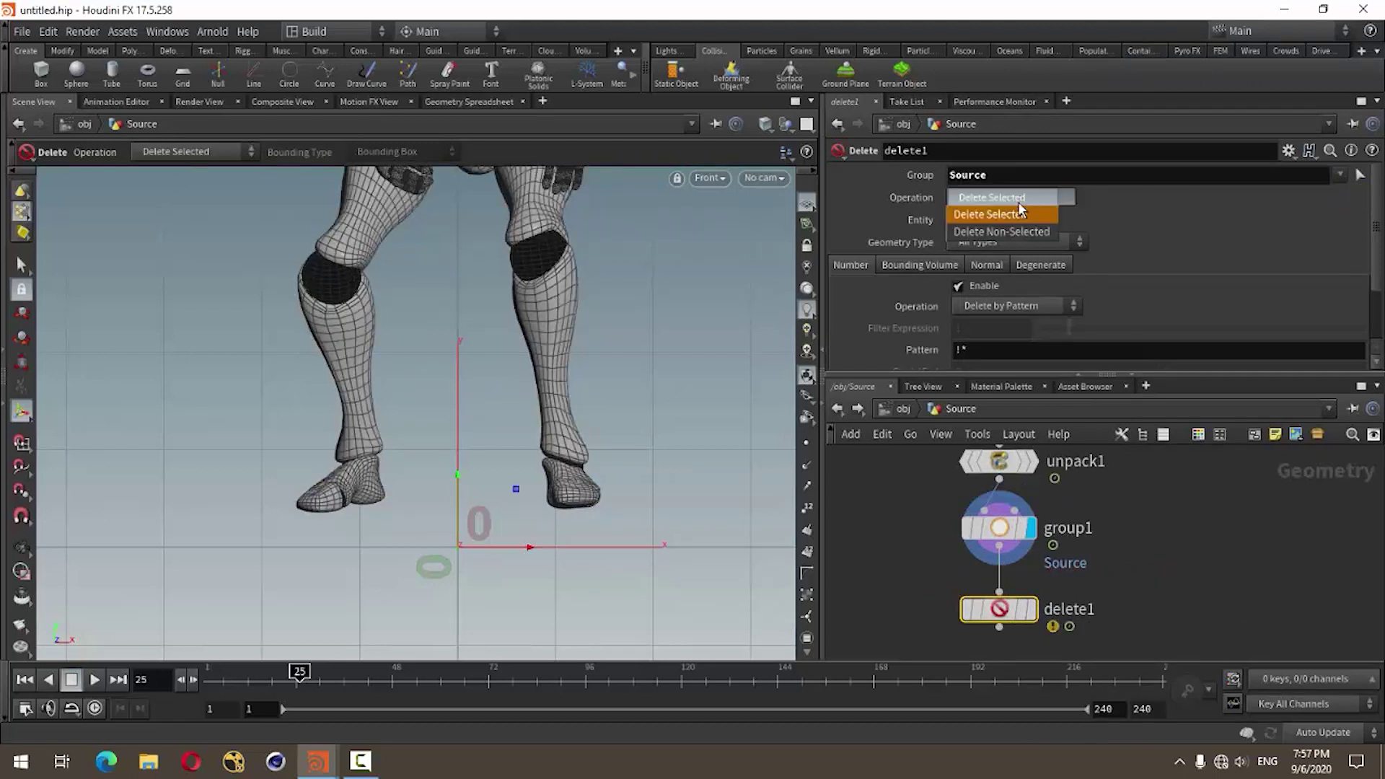
{"action": "left_click", "coordinate": [1010, 232]}
{"action": "left_click", "coordinate": [974, 218]}
{"action": "left_click", "coordinate": [970, 258]}
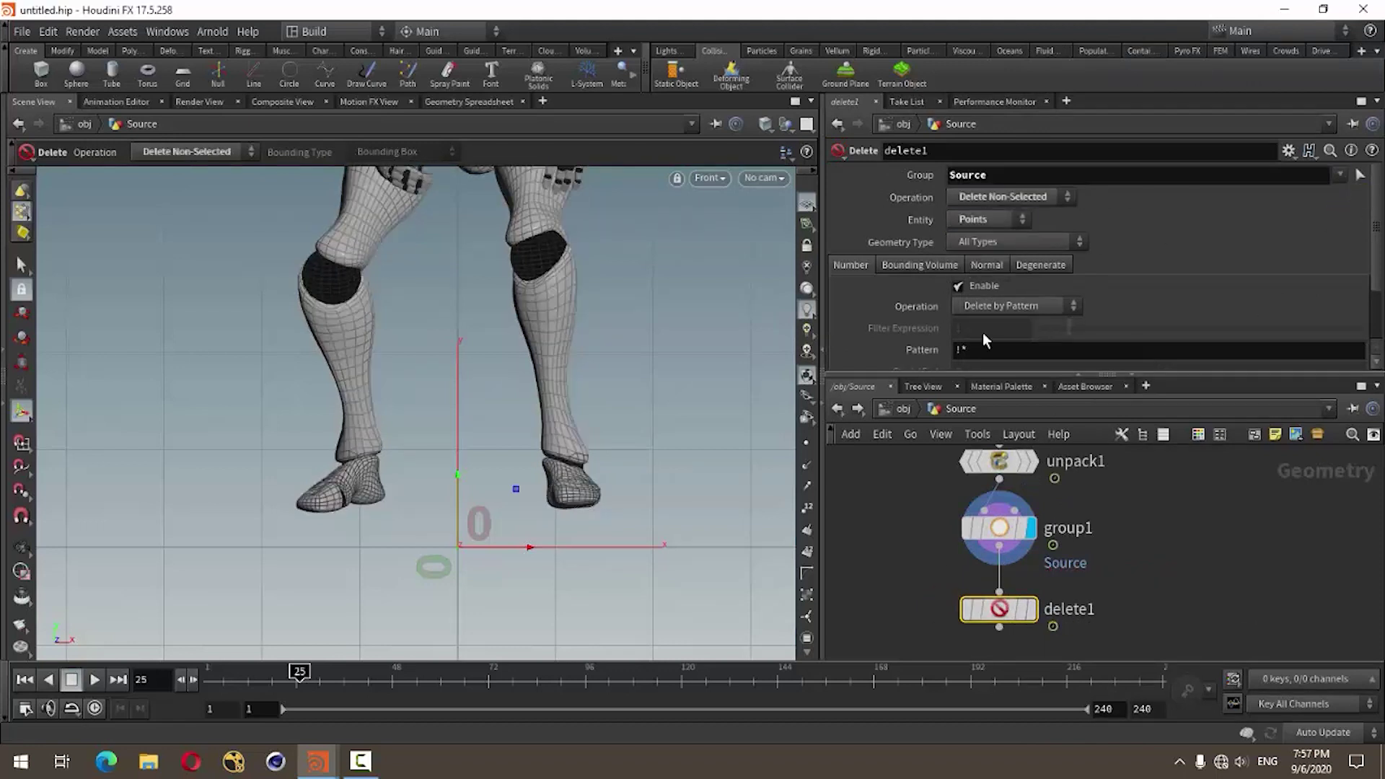
{"action": "left_click", "coordinate": [1031, 610]}
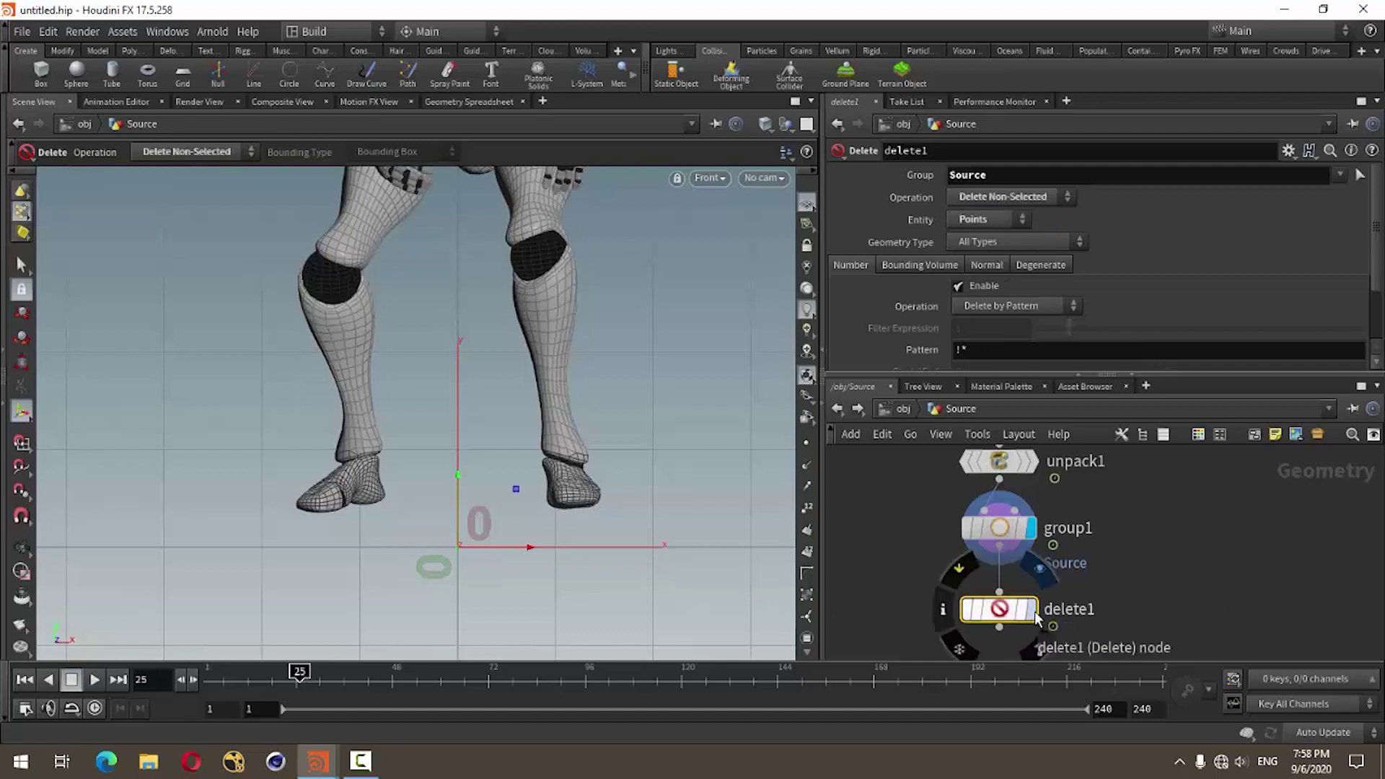
Add a Null node connected below delete1
{"action": "middle_click_drag", "start_coordinate": [1308, 611], "coordinate": [1296, 514]}
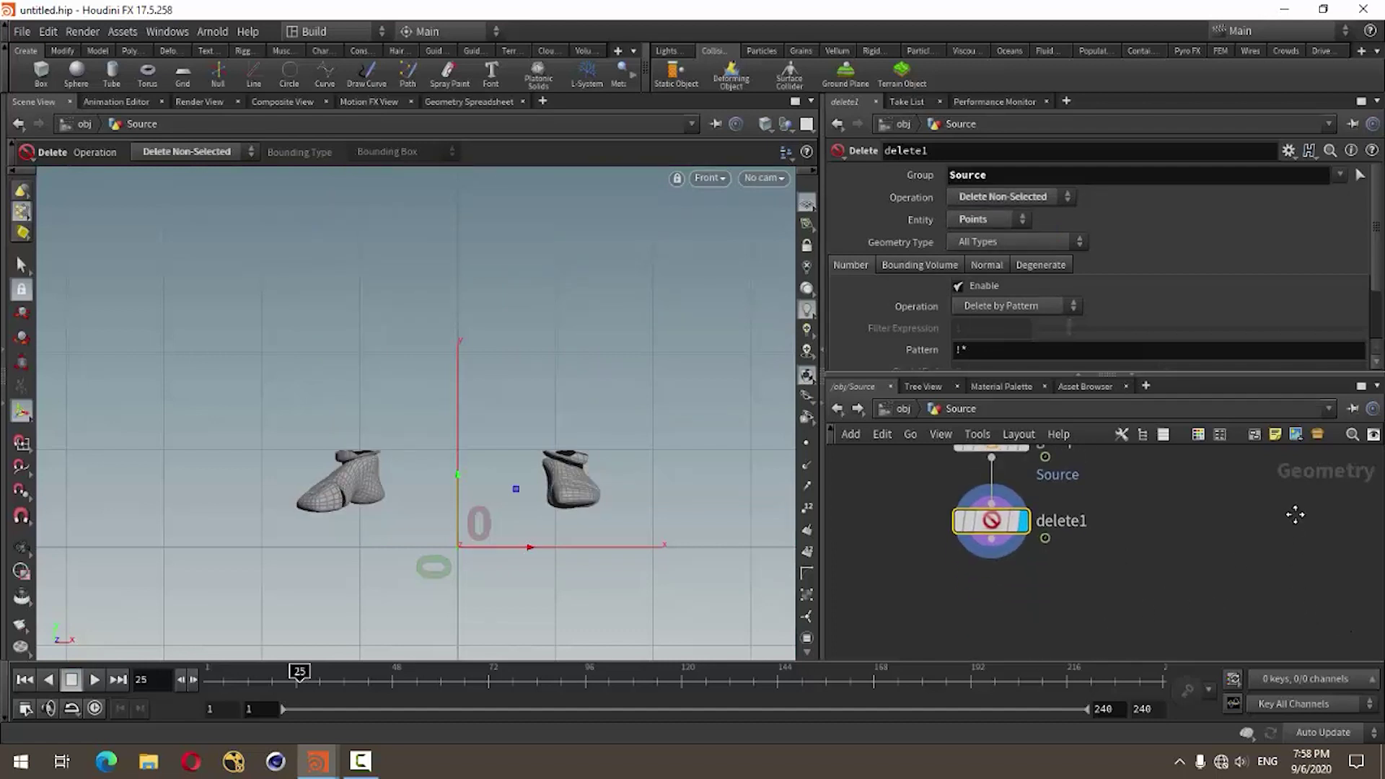
{"action": "left_click", "coordinate": [1085, 605]}
{"action": "key", "text": "Tab"}
{"action": "type", "text": "nu"}
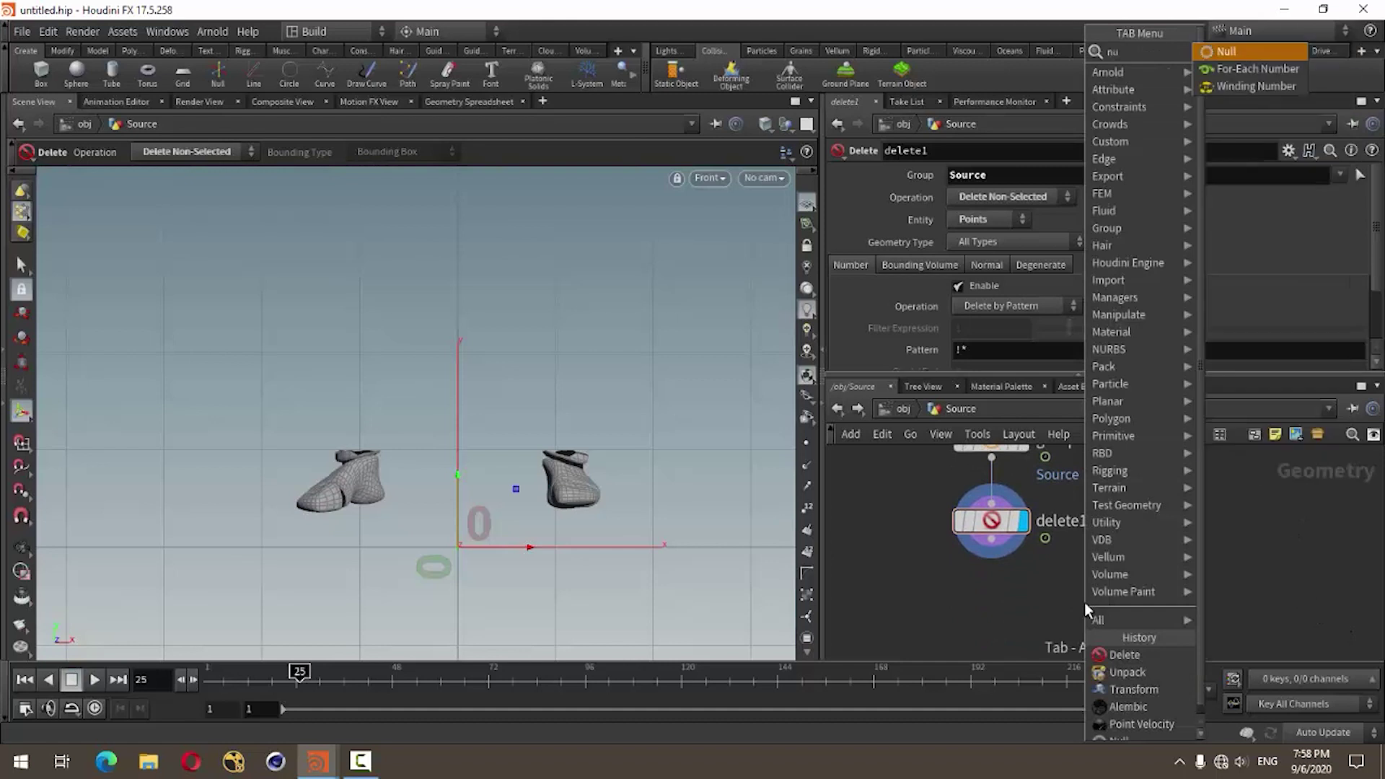
{"action": "type", "text": "ll"}
{"action": "left_click", "coordinate": [1230, 50]}
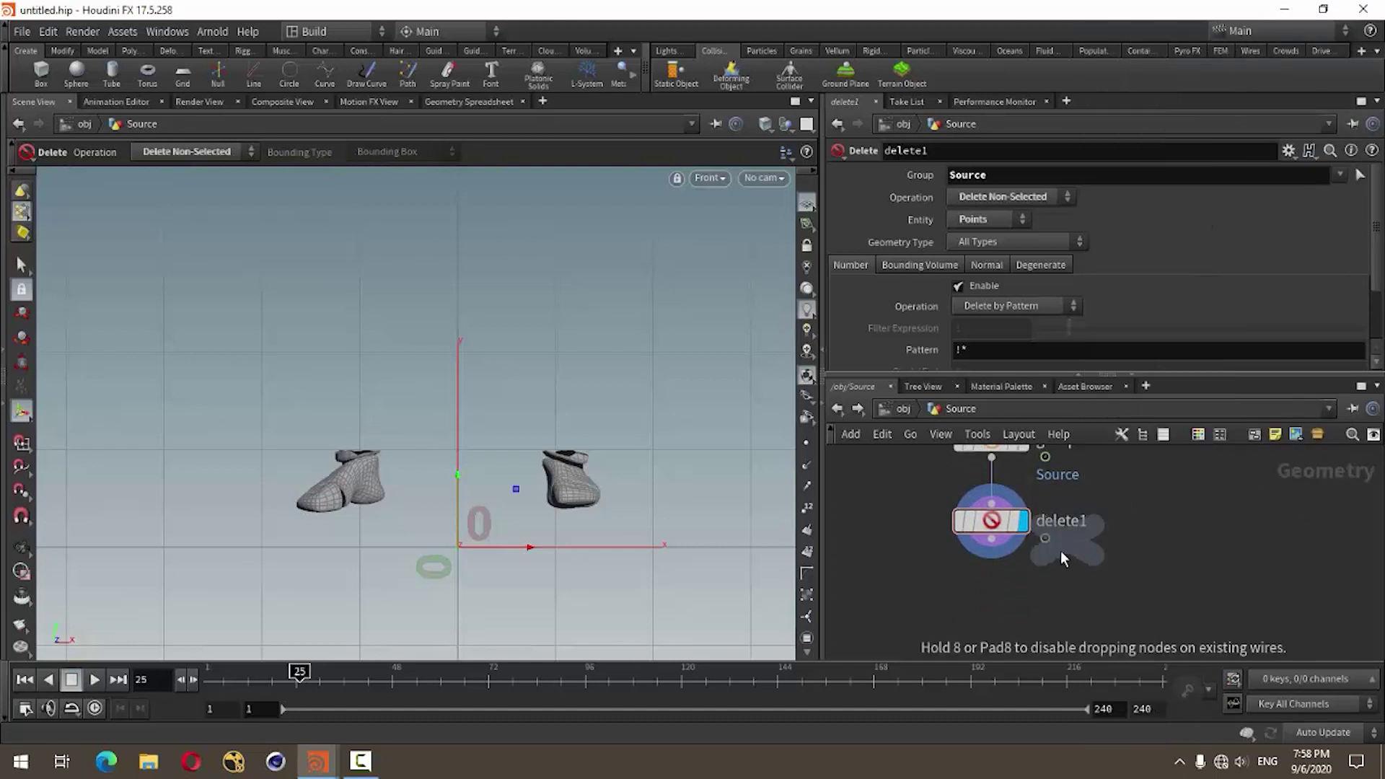
{"action": "left_click", "coordinate": [1001, 607]}
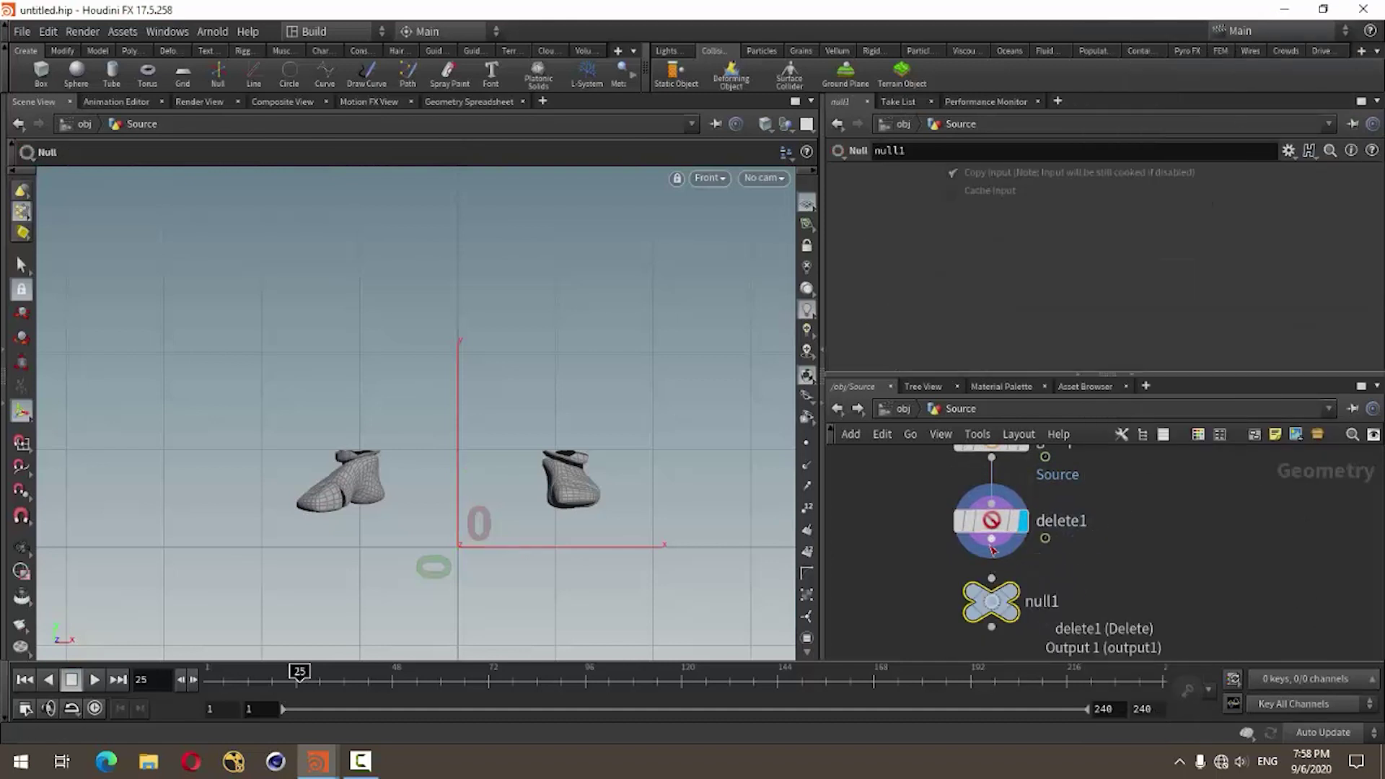
{"action": "left_click", "coordinate": [991, 554]}
Rename the null to out and frame all nodes
{"action": "left_click", "coordinate": [991, 579]}
{"action": "double_click", "coordinate": [1042, 602]}
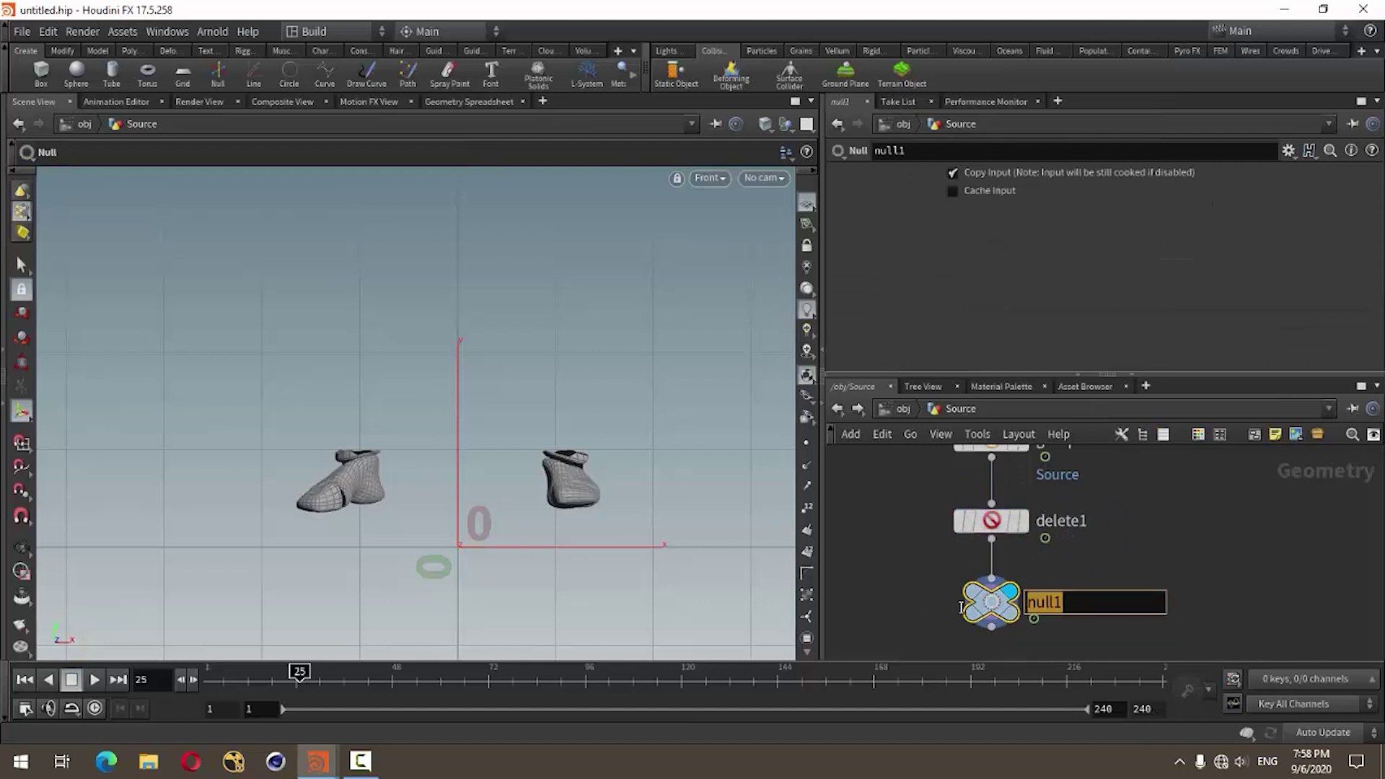
{"action": "type", "text": "out"}
{"action": "key", "text": "Return"}
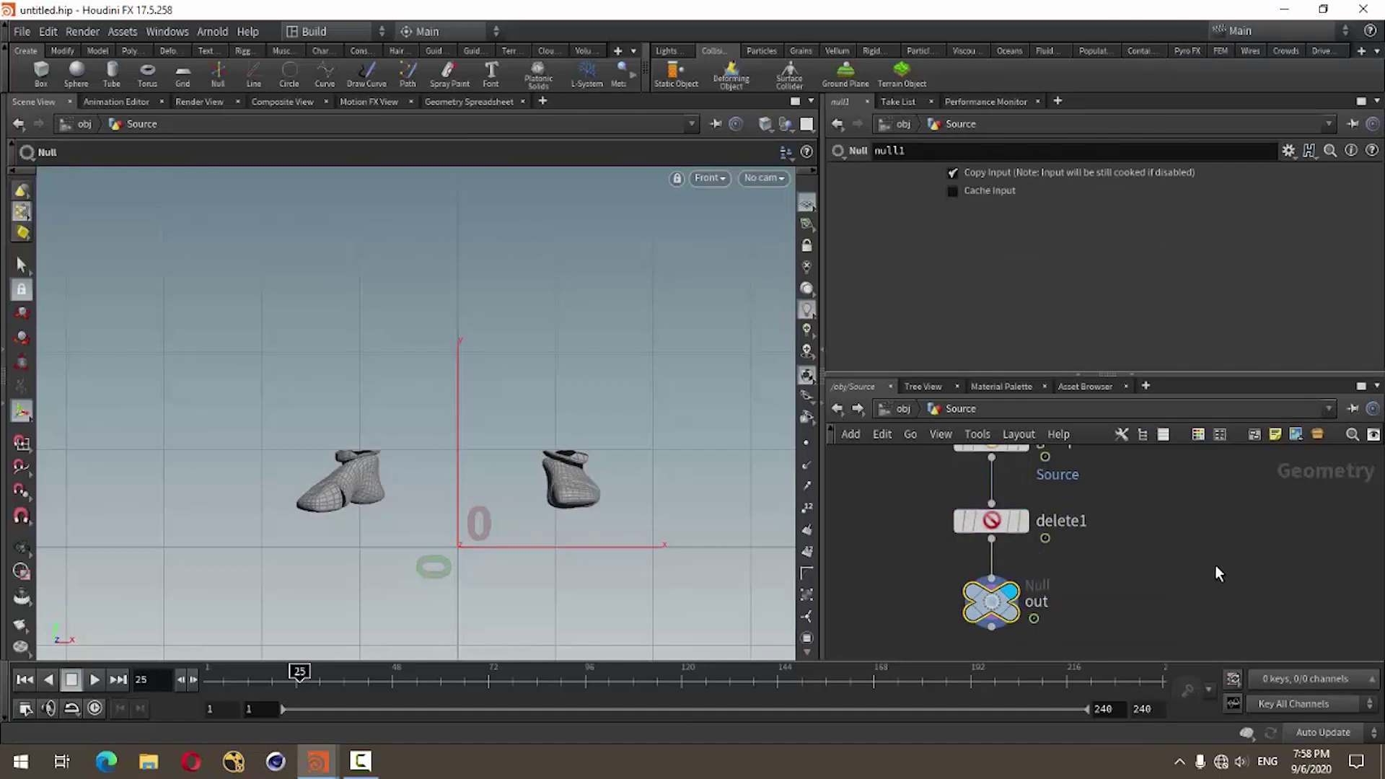
{"action": "key", "text": "h"}
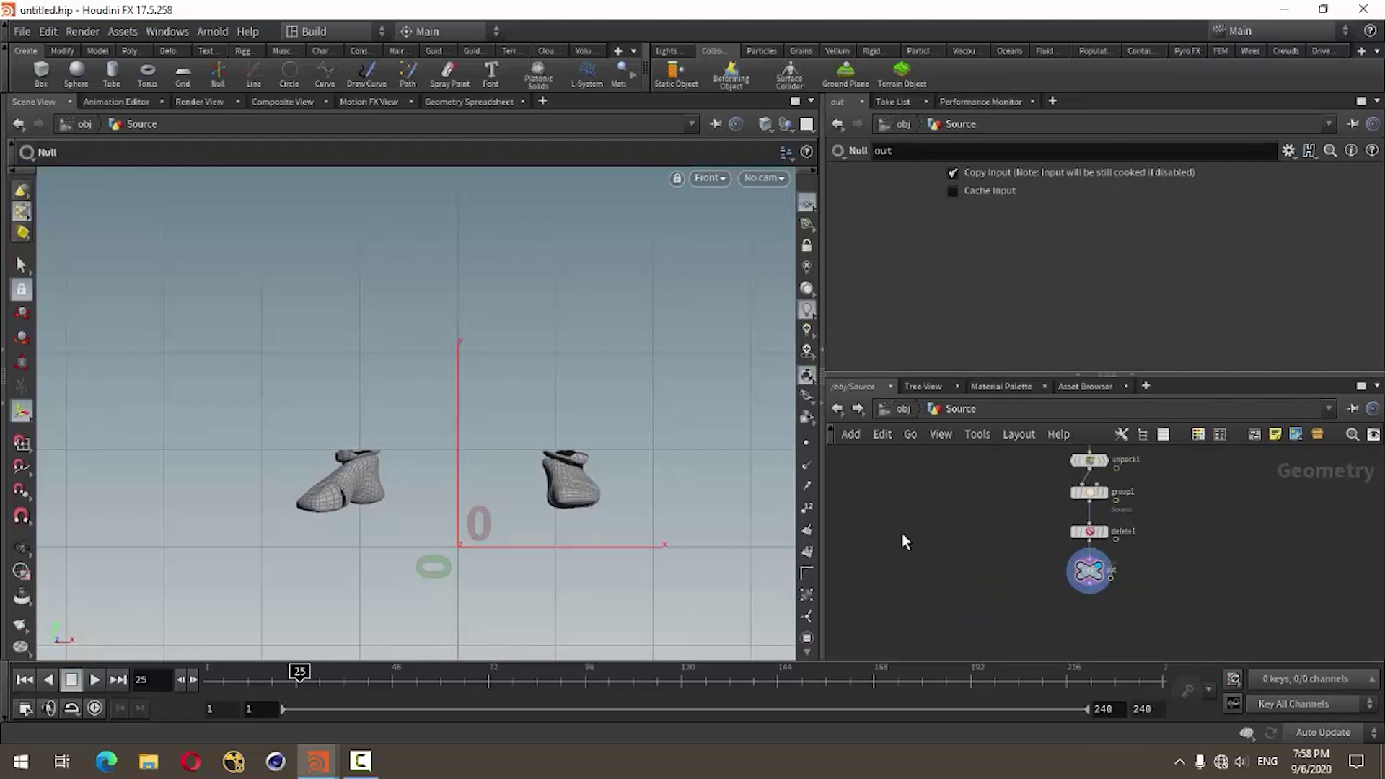
Return to object level and switch the viewport to Perspective
{"action": "left_click", "coordinate": [836, 409]}
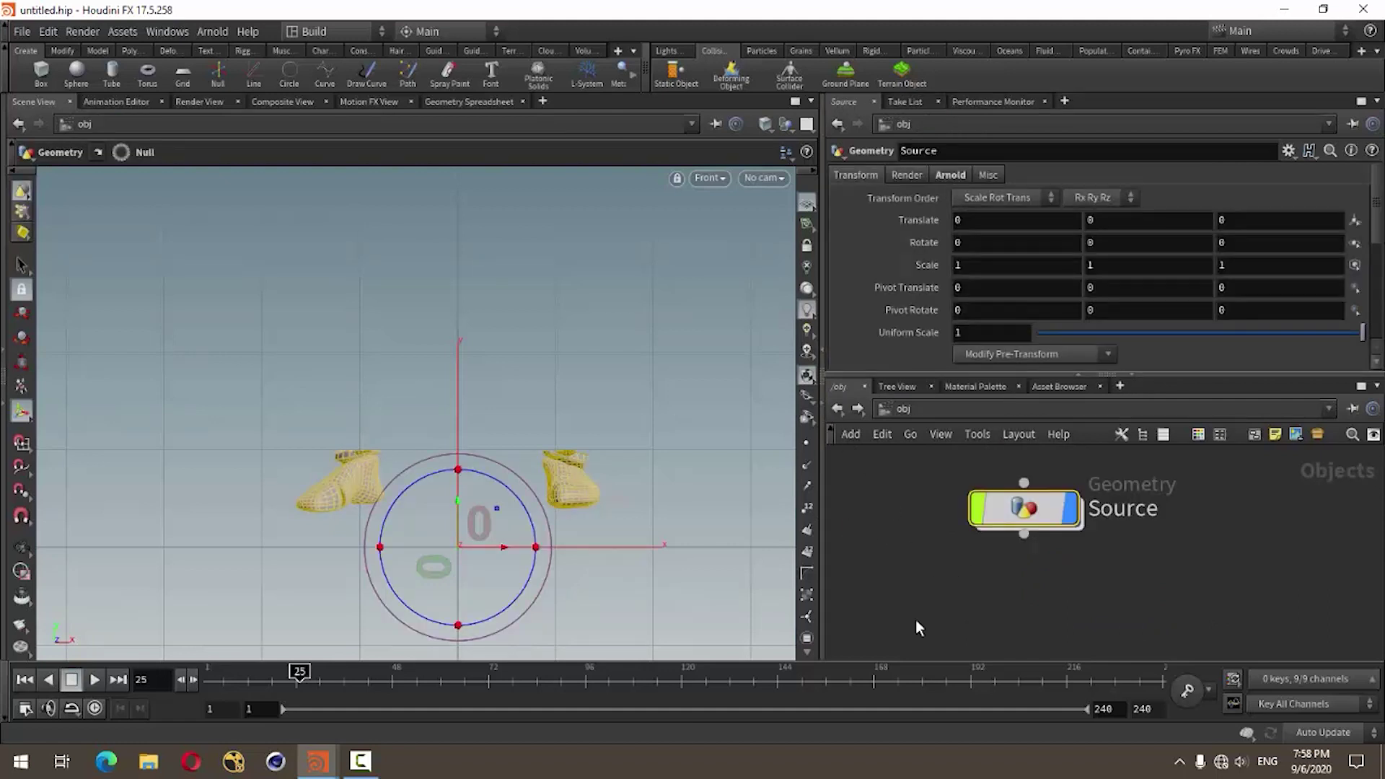
{"action": "left_click", "coordinate": [696, 179]}
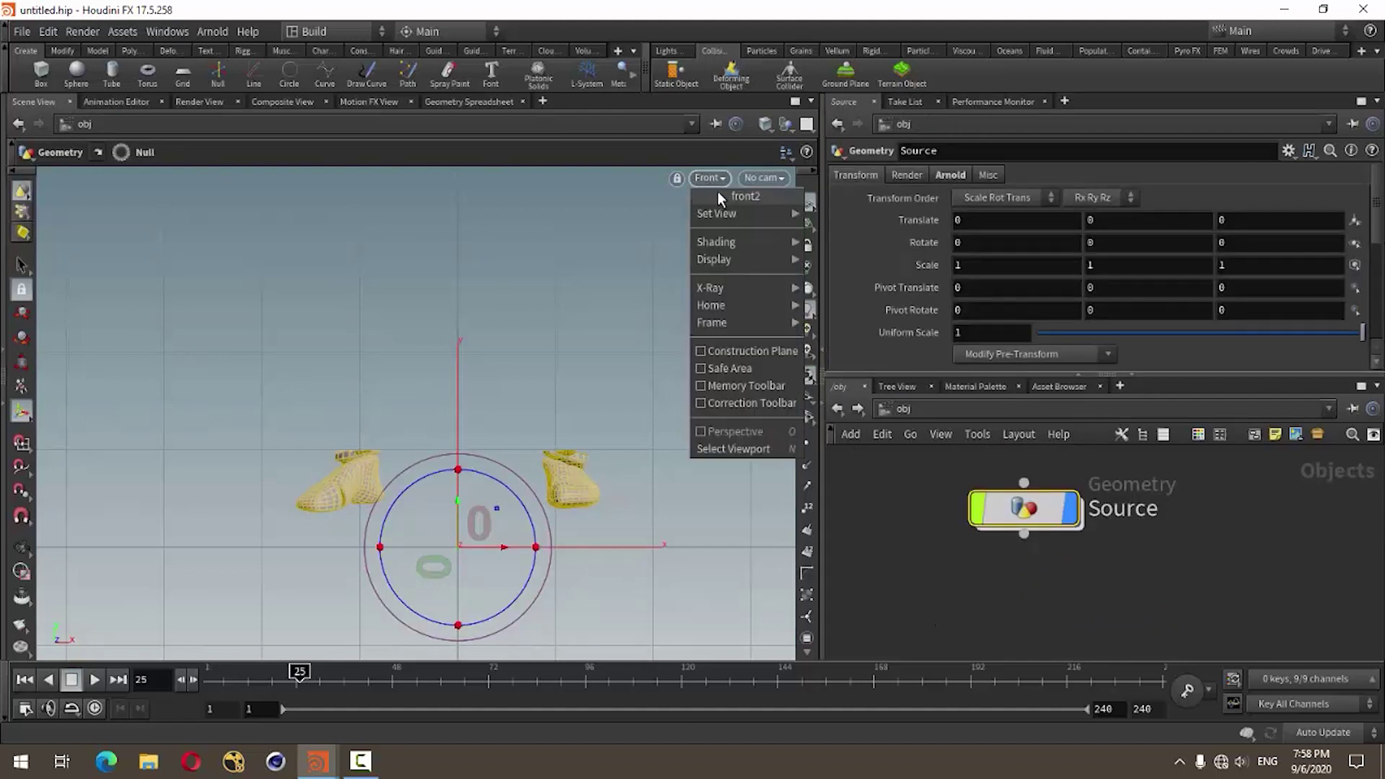
{"action": "left_click", "coordinate": [830, 215]}
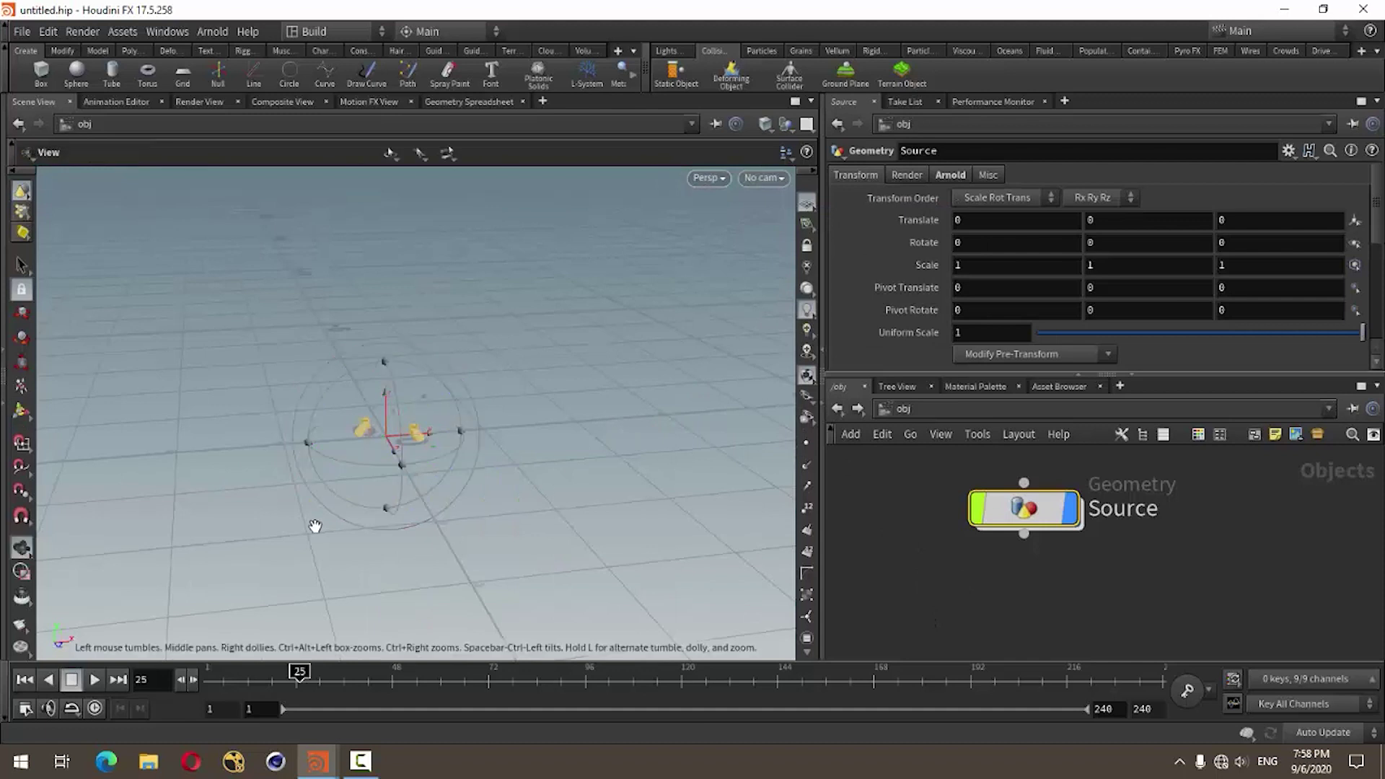
{"action": "left_click_drag", "start_coordinate": [315, 526], "coordinate": [390, 534], "text": "alt"}
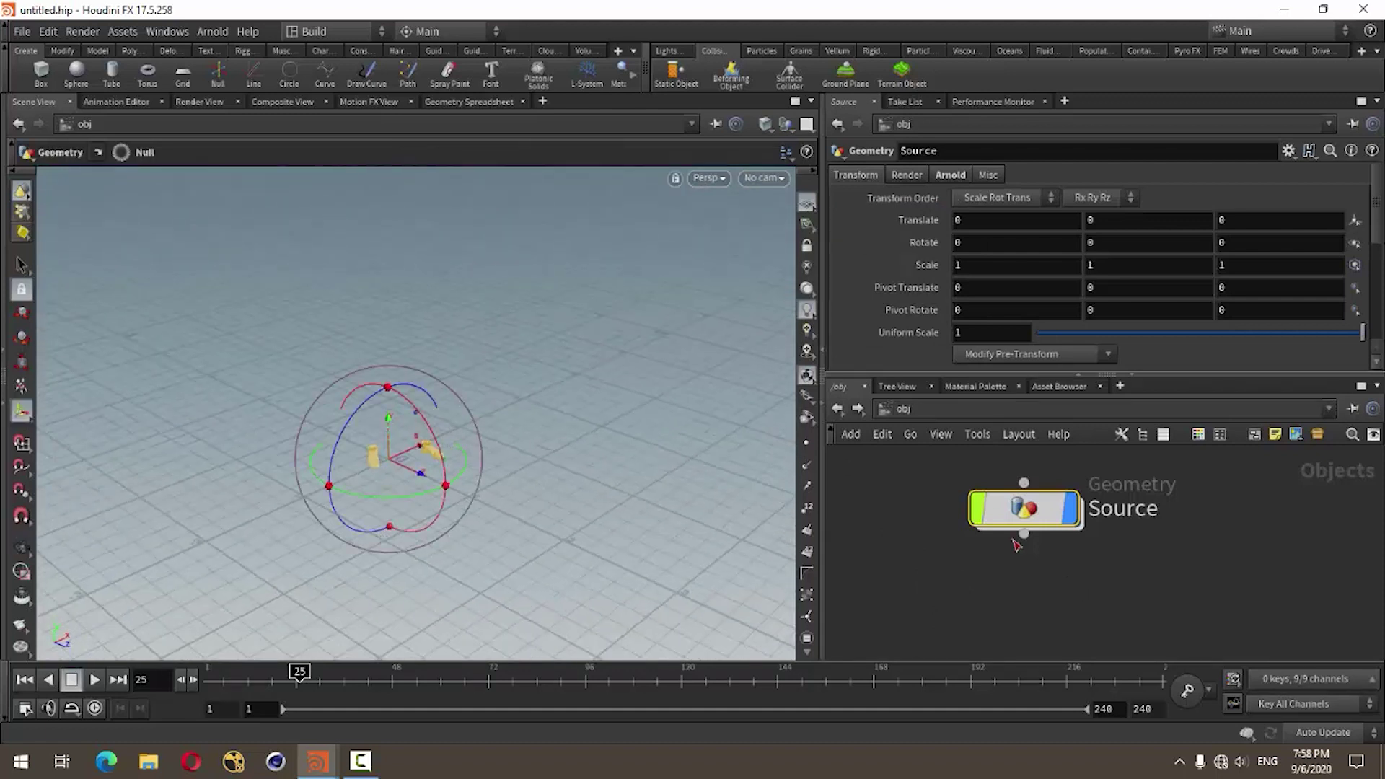
Start Billowy Smoke from the Pyro FX shelf, picking the feet as source
{"action": "left_click", "coordinate": [1187, 50]}
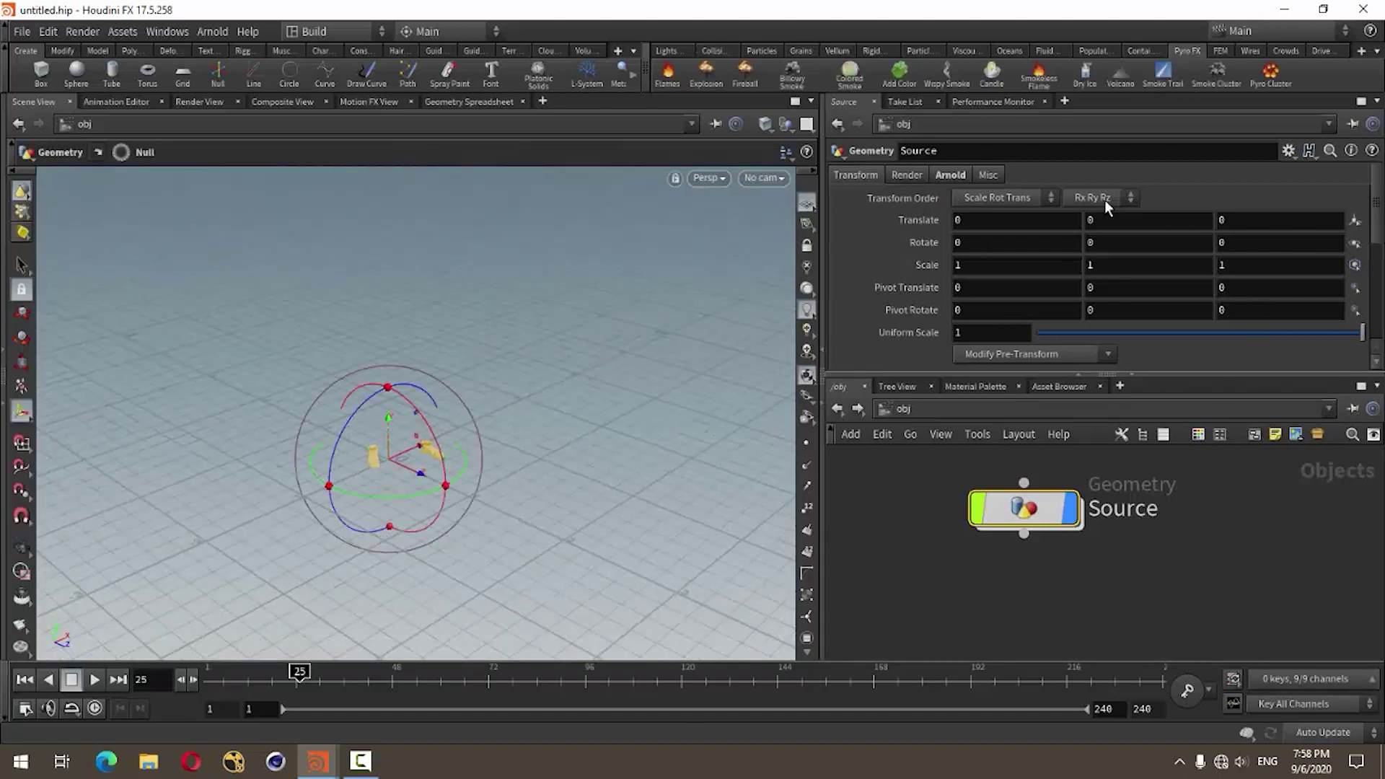
{"action": "left_click", "coordinate": [1275, 566]}
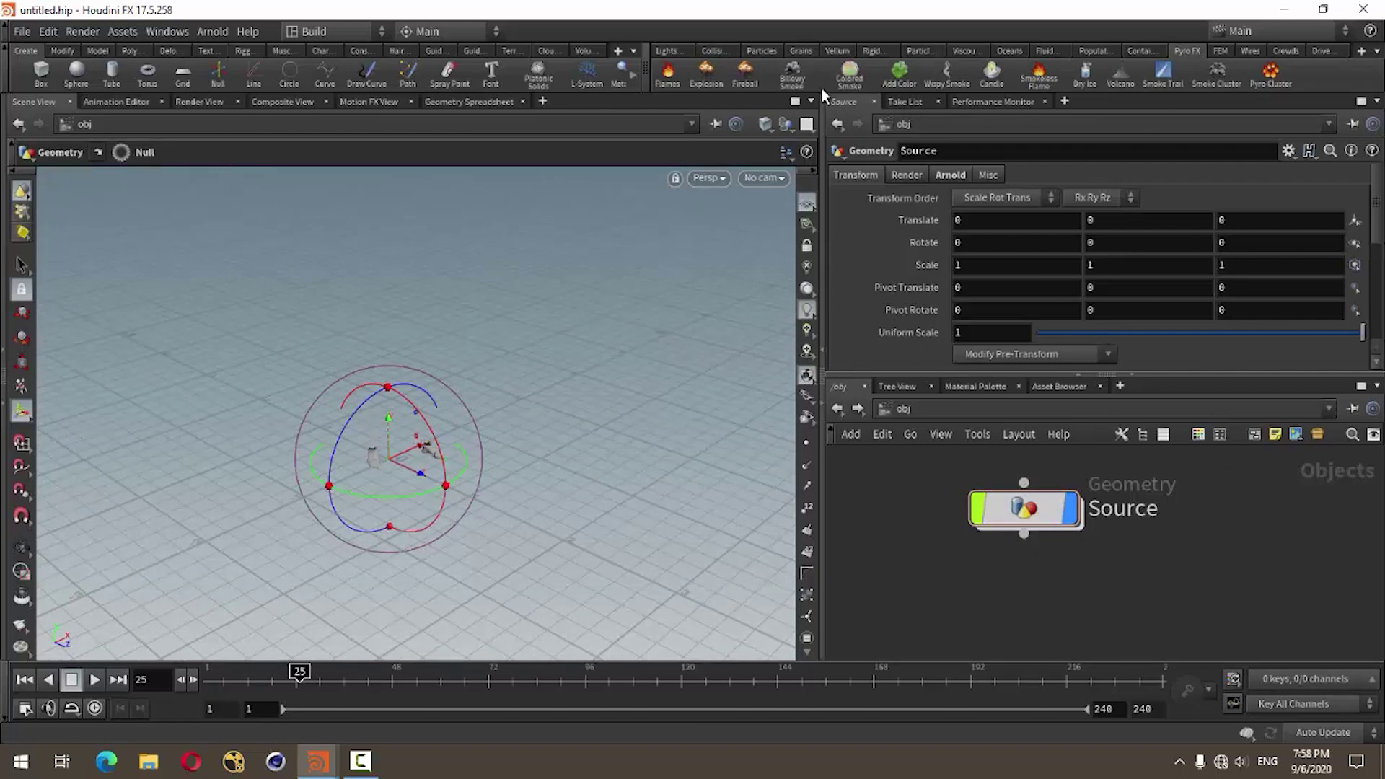
{"action": "left_click", "coordinate": [797, 78]}
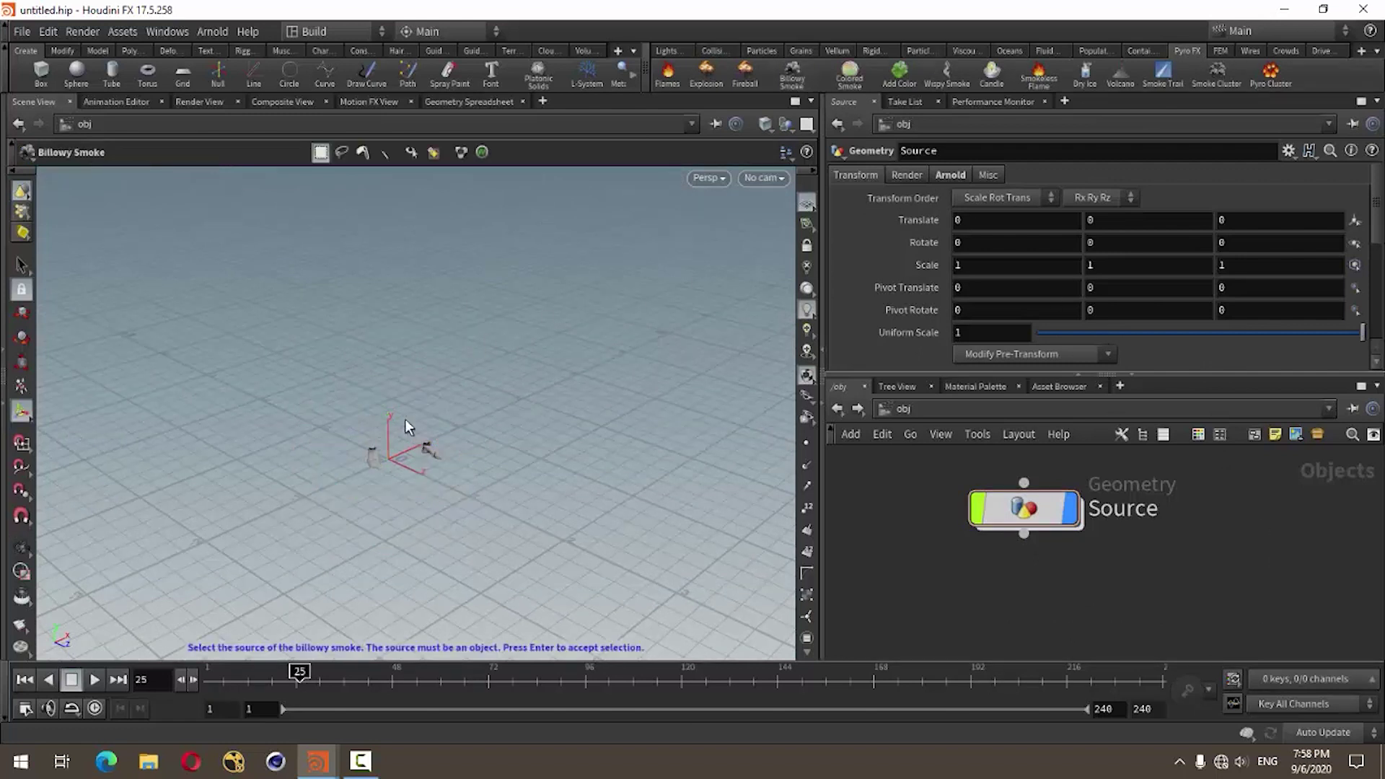
{"action": "left_click", "coordinate": [370, 462]}
Accept the feet as the smoke source and bring the generated pyro network into view
{"action": "key", "text": "Return"}
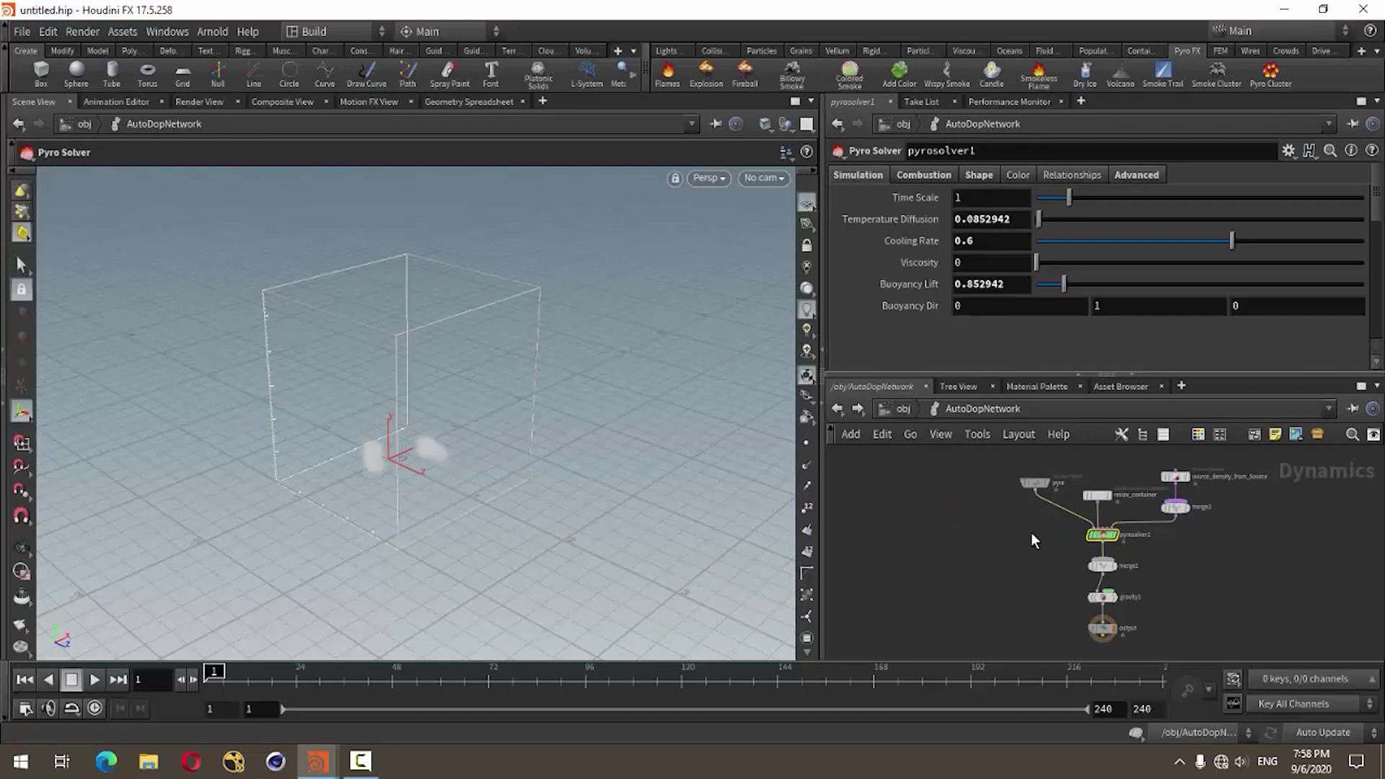
{"action": "scroll", "coordinate": [1018, 552], "scroll_direction": "up", "scroll_amount": 1}
{"action": "scroll", "coordinate": [971, 564], "scroll_direction": "up", "scroll_amount": 1}
{"action": "scroll", "coordinate": [971, 565], "scroll_direction": "up", "scroll_amount": 1}
{"action": "scroll", "coordinate": [938, 614], "scroll_direction": "up", "scroll_amount": 1}
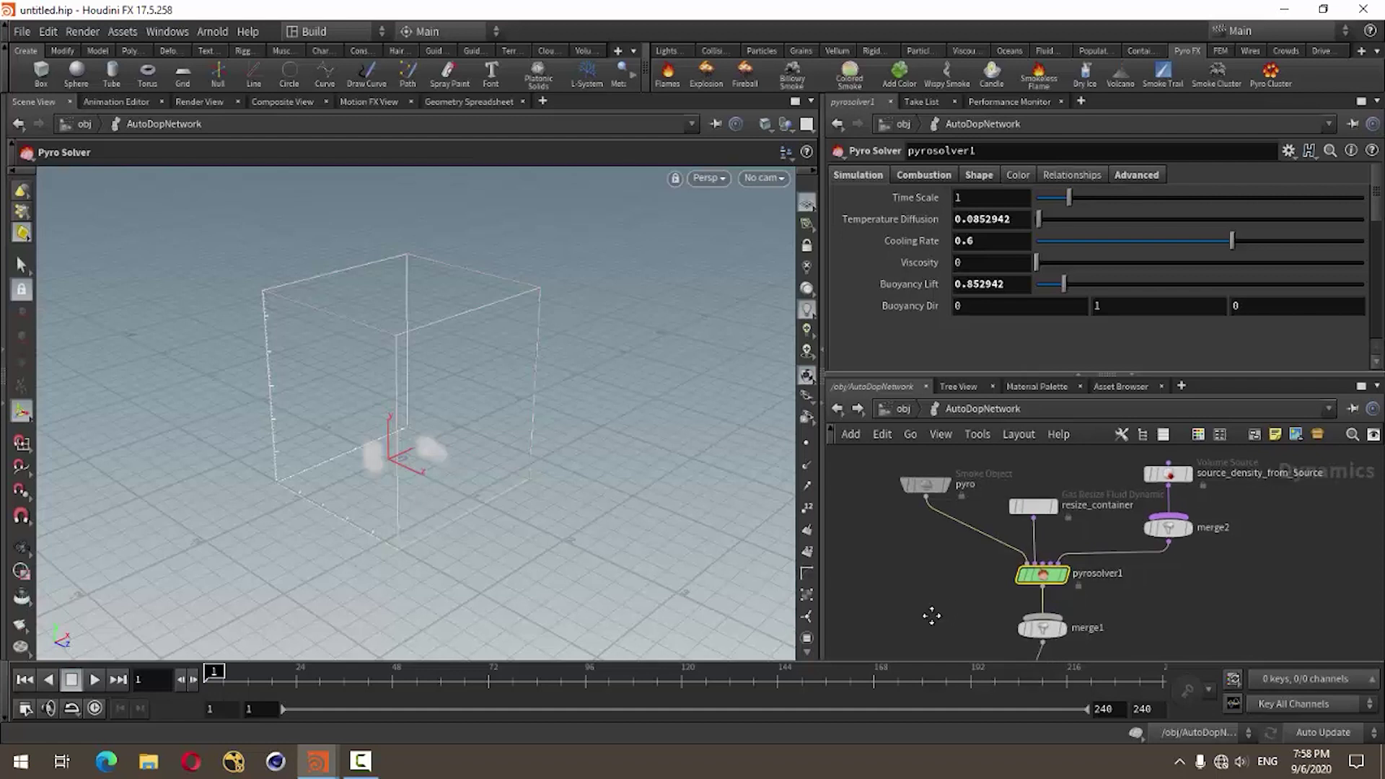
{"action": "middle_click_drag", "start_coordinate": [932, 616], "coordinate": [925, 620]}
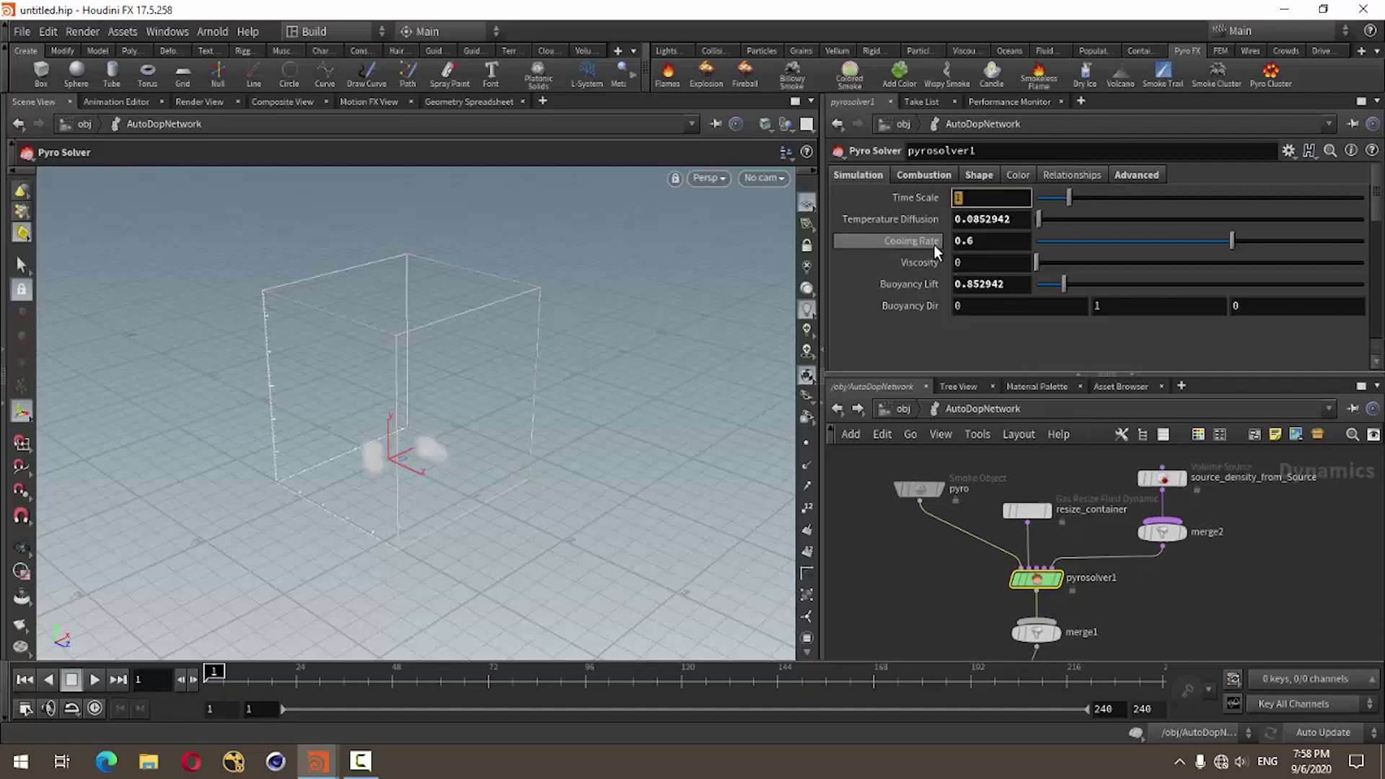
{"action": "type", "text": "2"}
Turn off Disturbance in pyrosolver1's Shape settings
{"action": "left_click", "coordinate": [932, 175]}
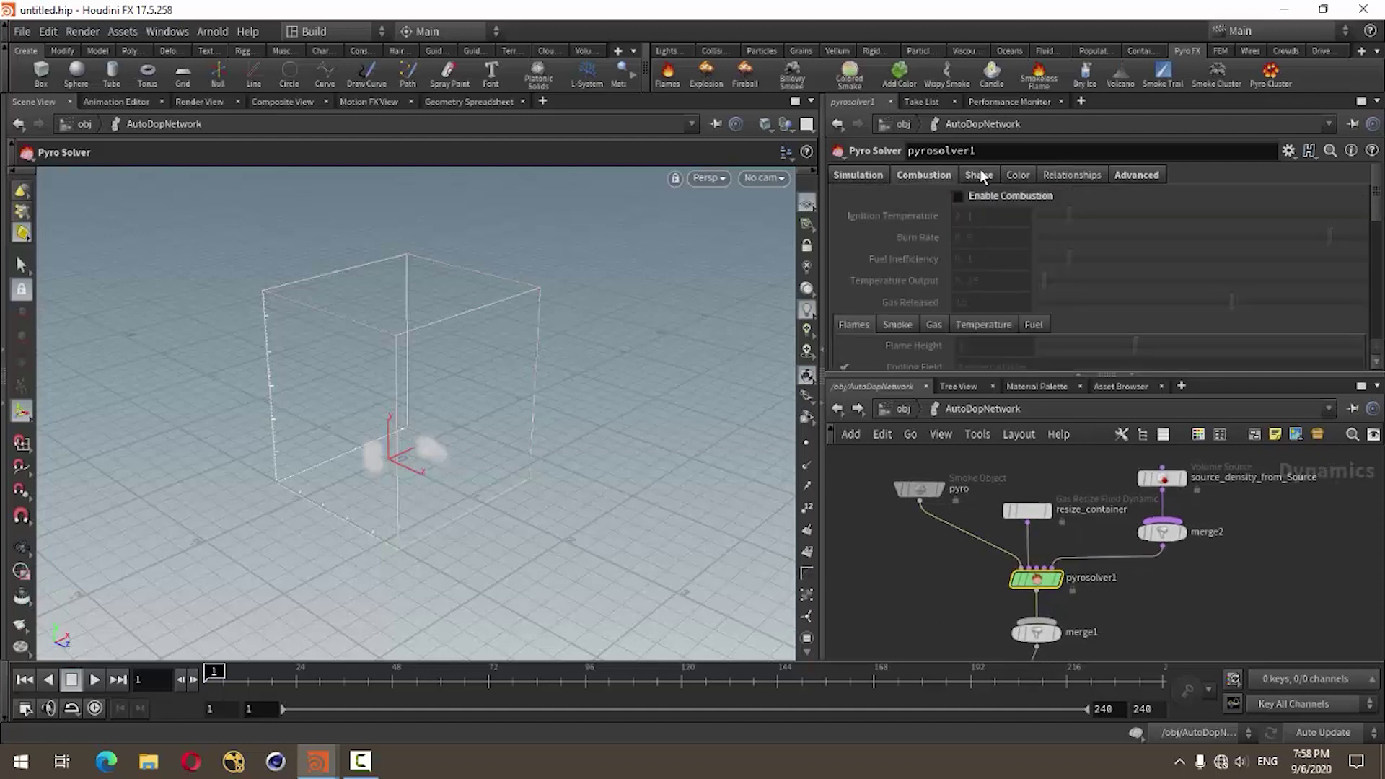
{"action": "left_click", "coordinate": [979, 175]}
{"action": "left_click", "coordinate": [840, 219]}
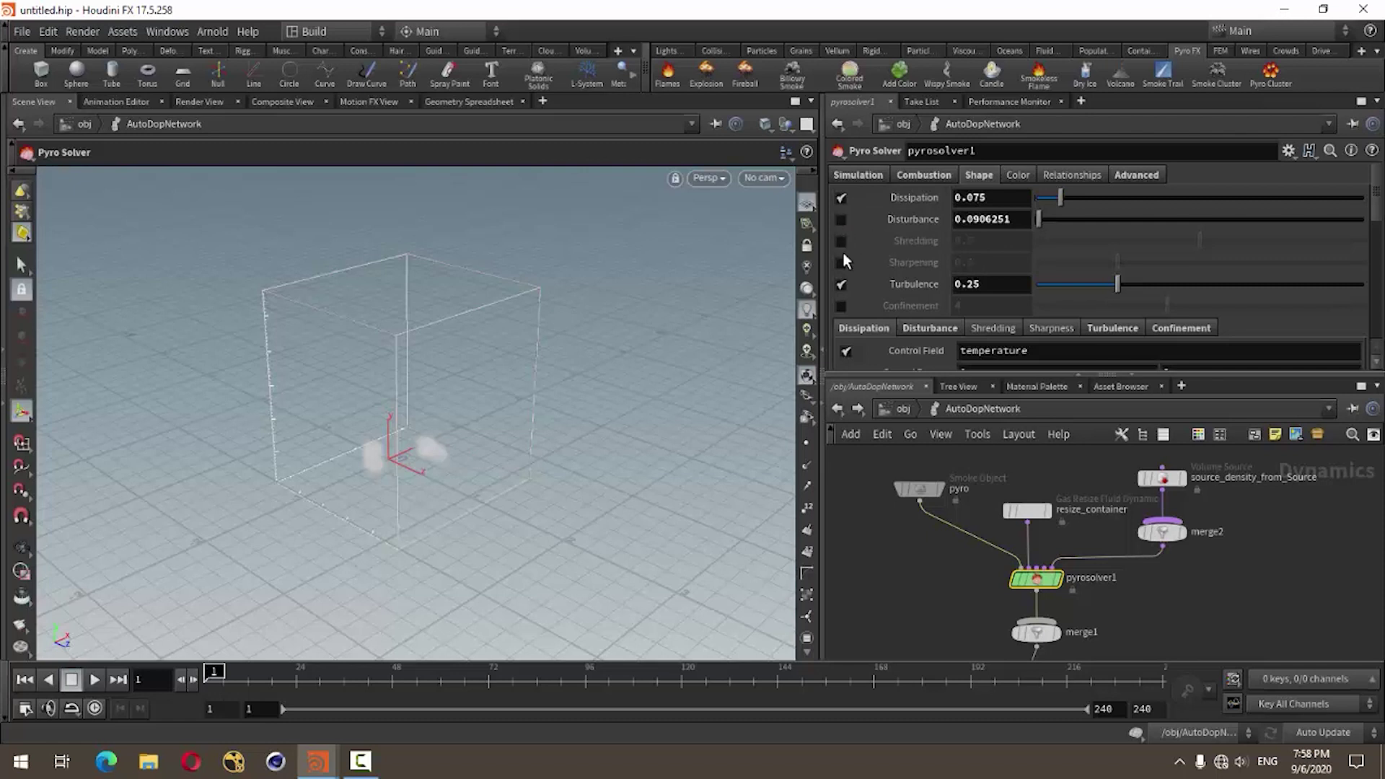
Set pyrosolver1's minimum and maximum substeps to 4
{"action": "left_click", "coordinate": [1117, 177]}
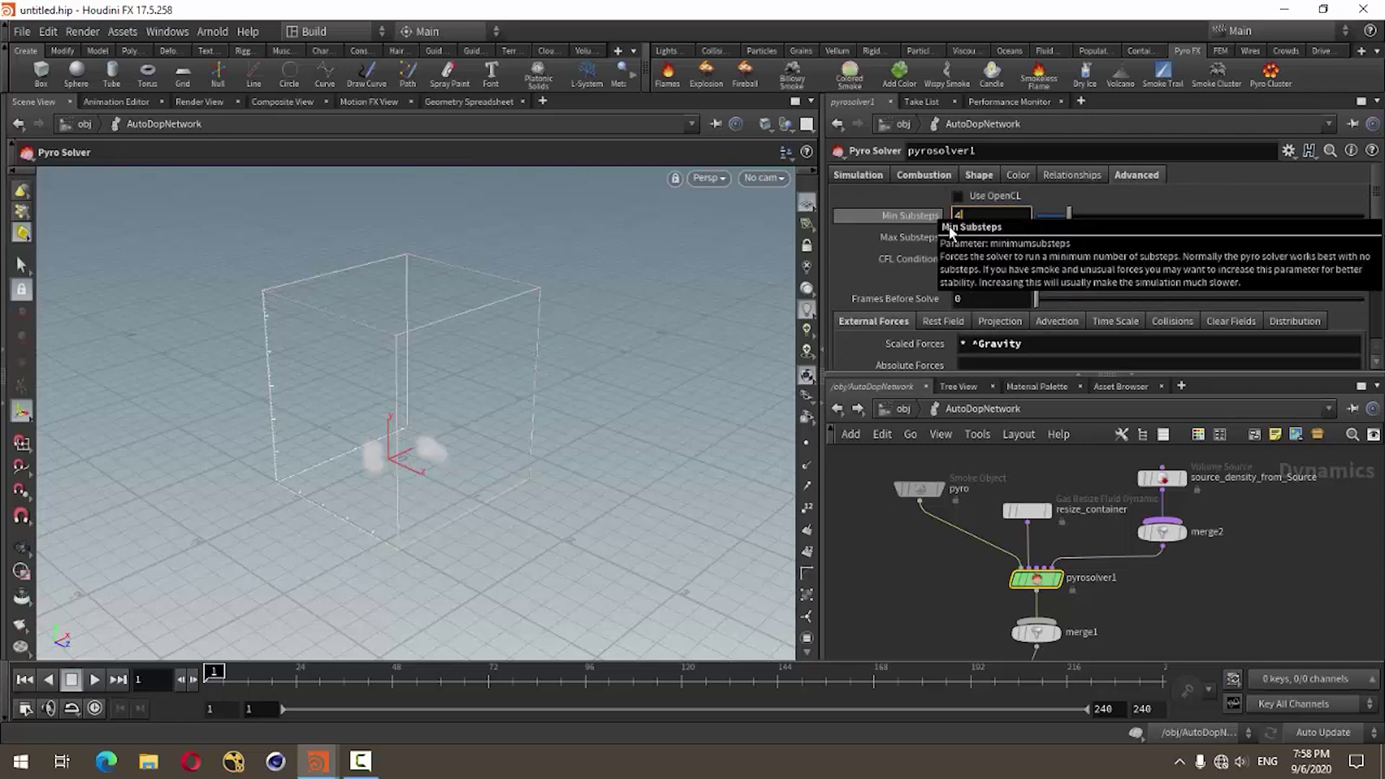
{"action": "type", "text": "4"}
{"action": "key", "text": "Tab"}
{"action": "type", "text": "4"}
{"action": "key", "text": "Return"}
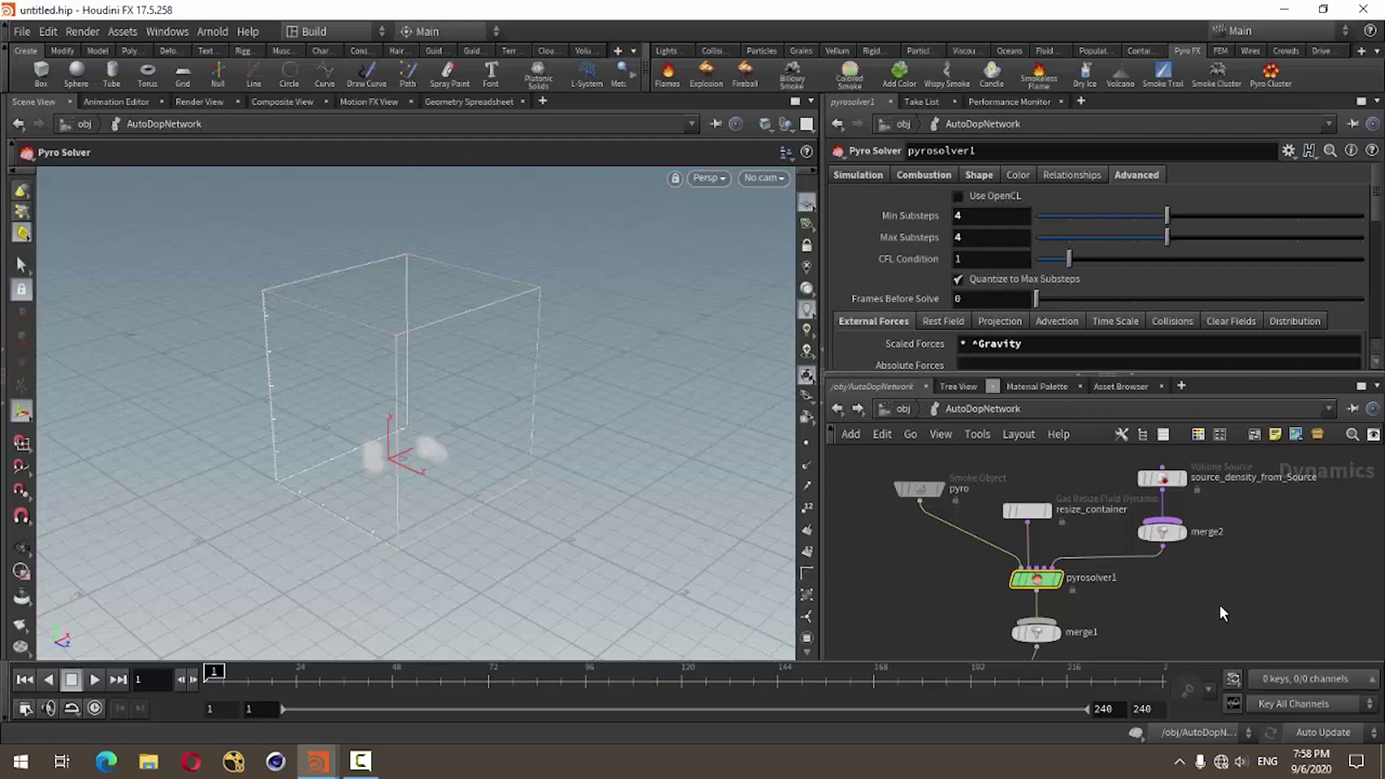
{"action": "left_click", "coordinate": [1219, 605]}
Set resize_container's lower and upper padding scales to 10
{"action": "left_click", "coordinate": [1025, 510]}
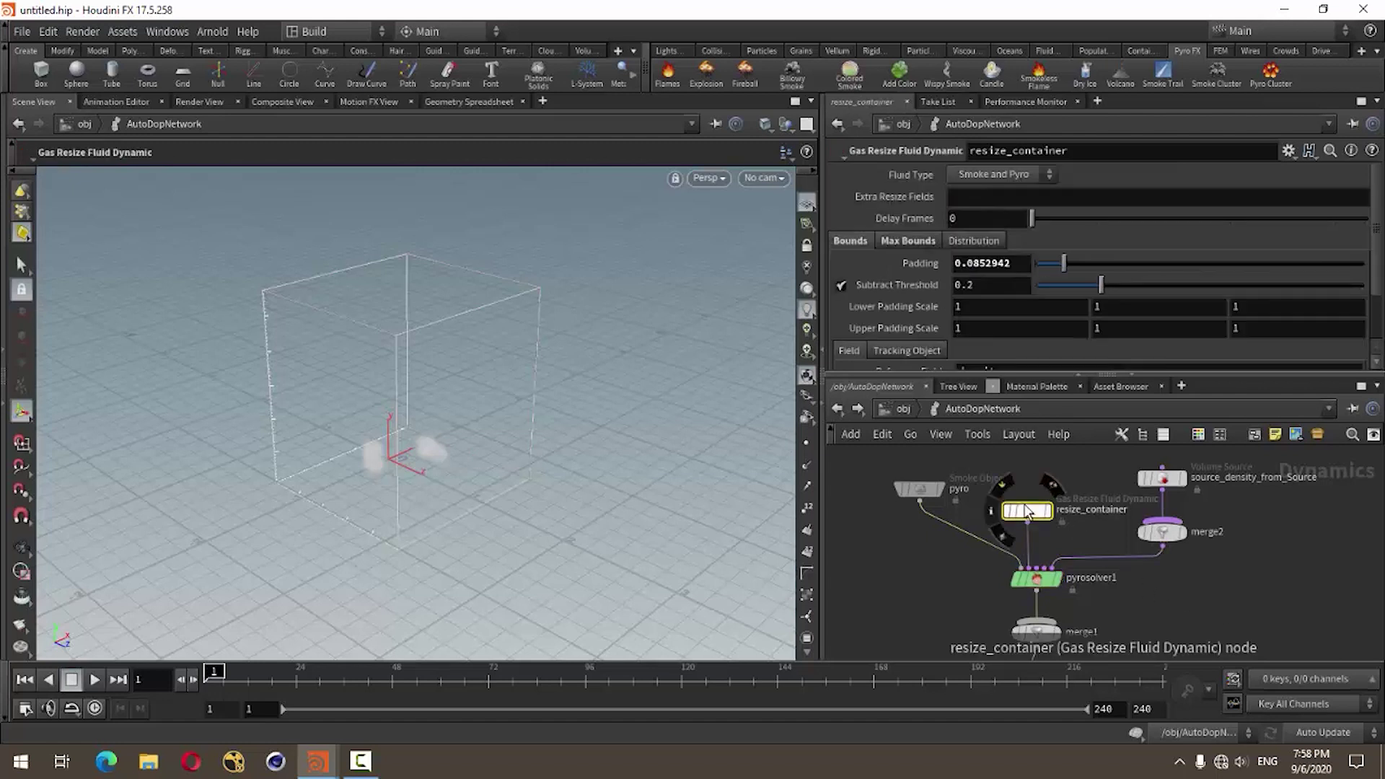
{"action": "left_click", "coordinate": [976, 309]}
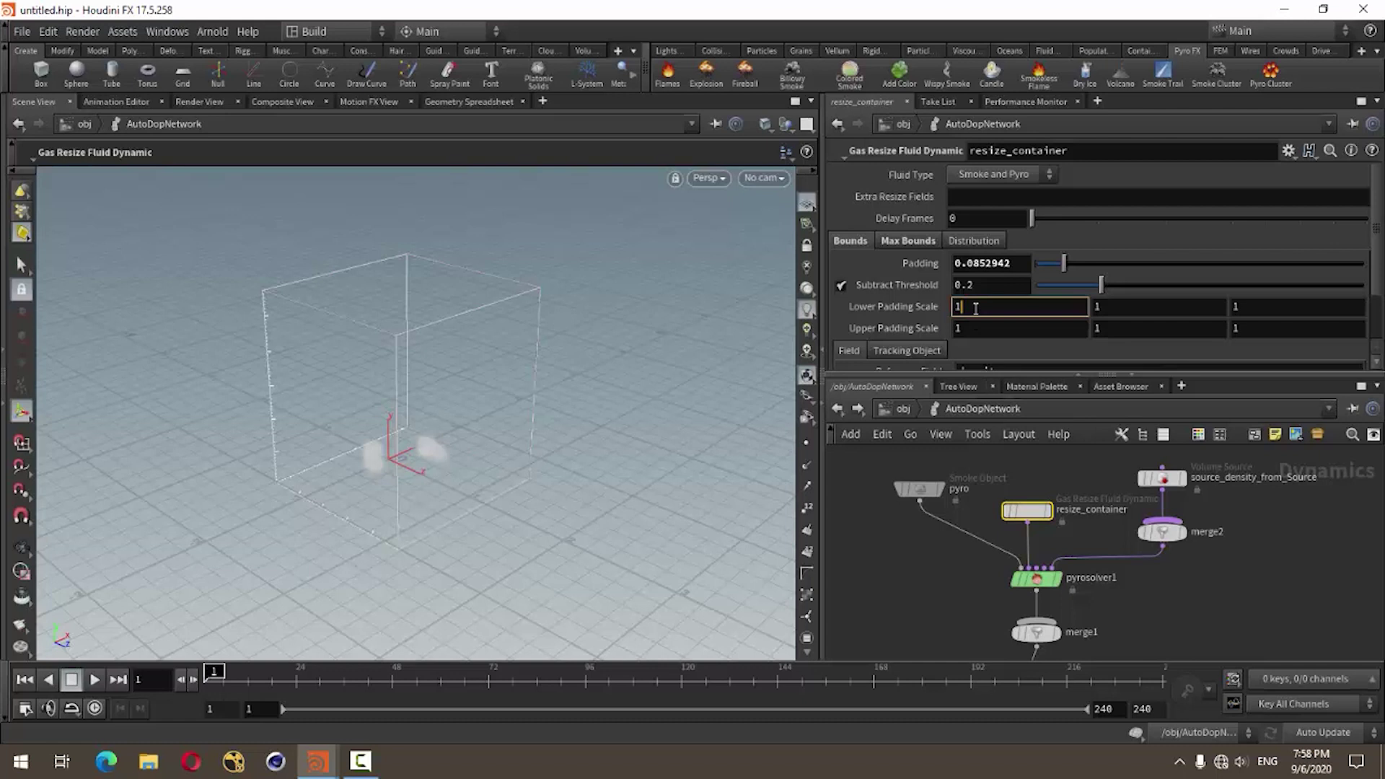
{"action": "type", "text": "0"}
{"action": "key", "text": "Tab"}
{"action": "key", "text": "Tab"}
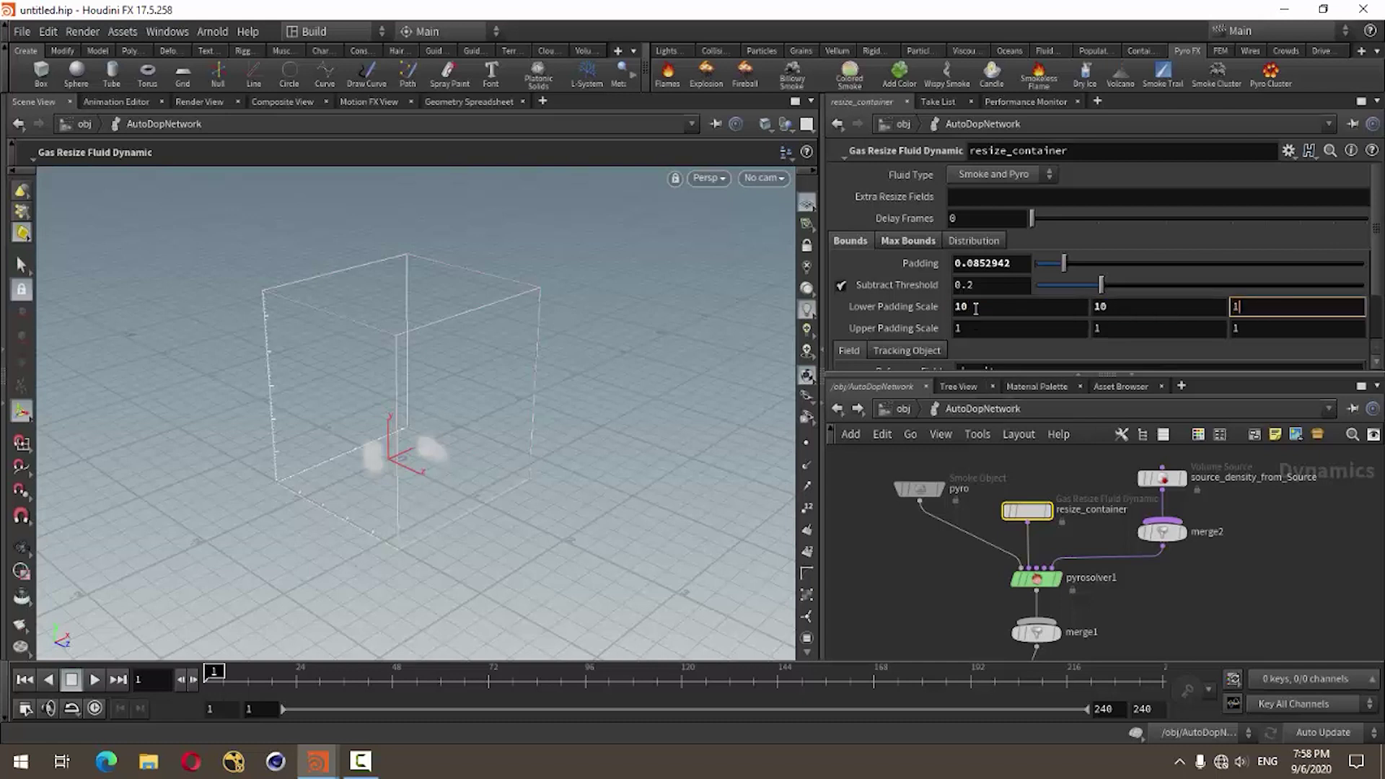
{"action": "type", "text": "0"}
{"action": "key", "text": "Tab"}
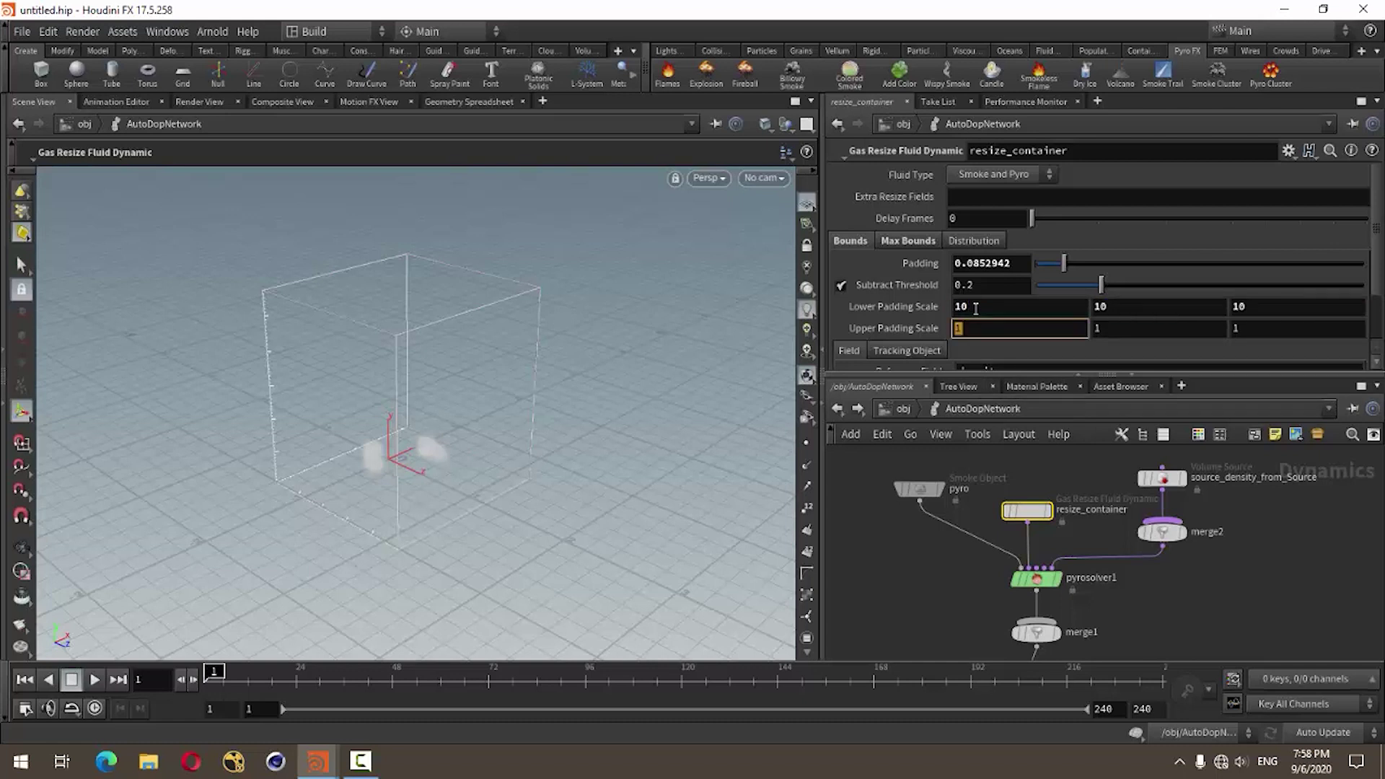
{"action": "key", "text": "Tab"}
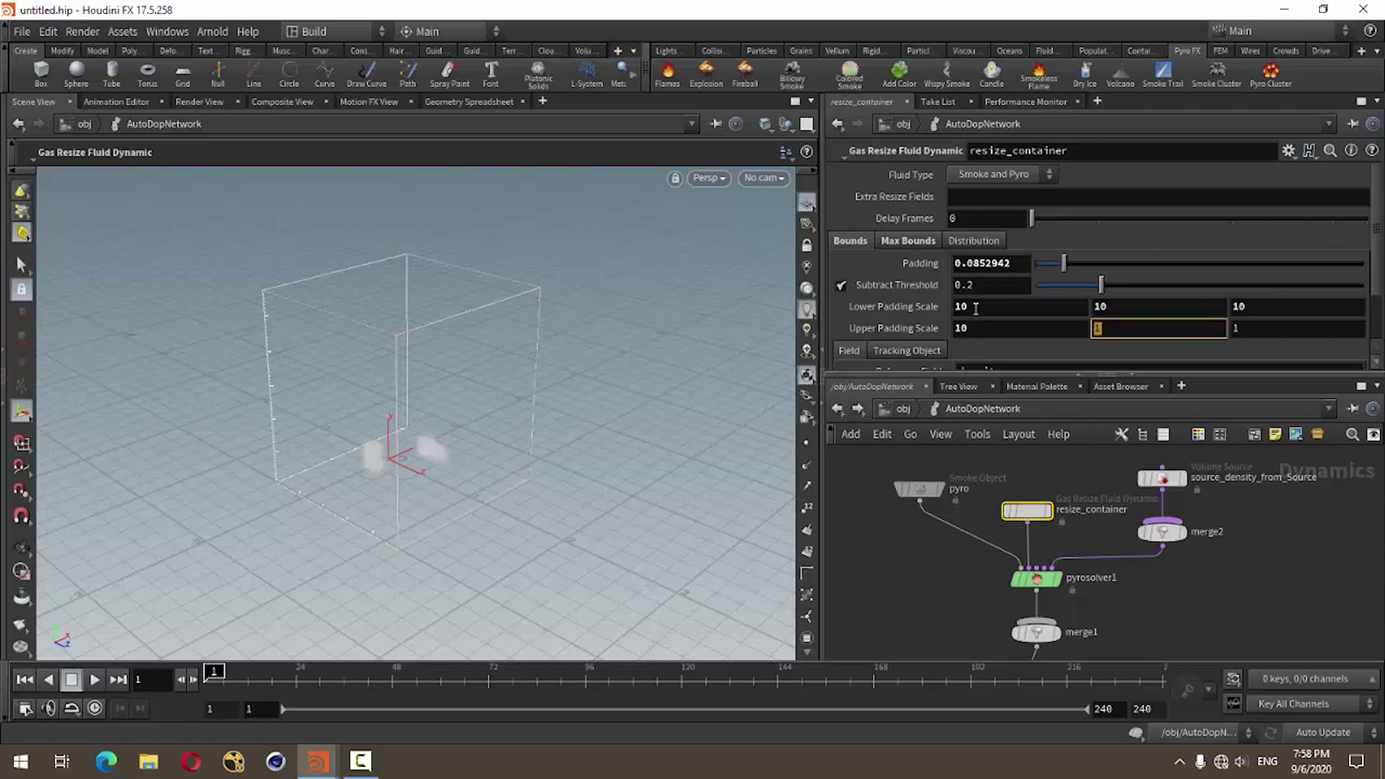
{"action": "type", "text": "0"}
{"action": "key", "text": "Tab"}
{"action": "key", "text": "Return"}
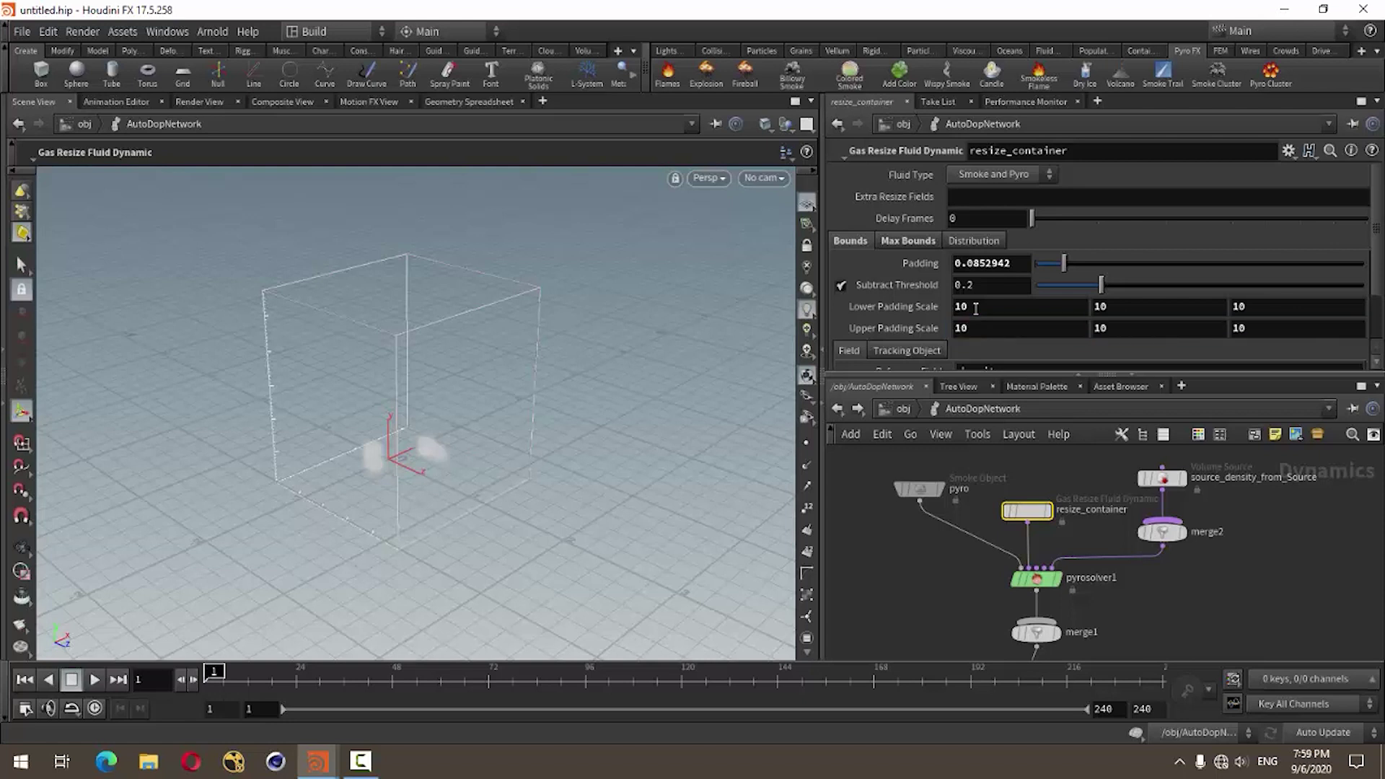
Make max bounds Manual and unclamped, size 10×10×10, centre Y 4
{"action": "left_click", "coordinate": [919, 243]}
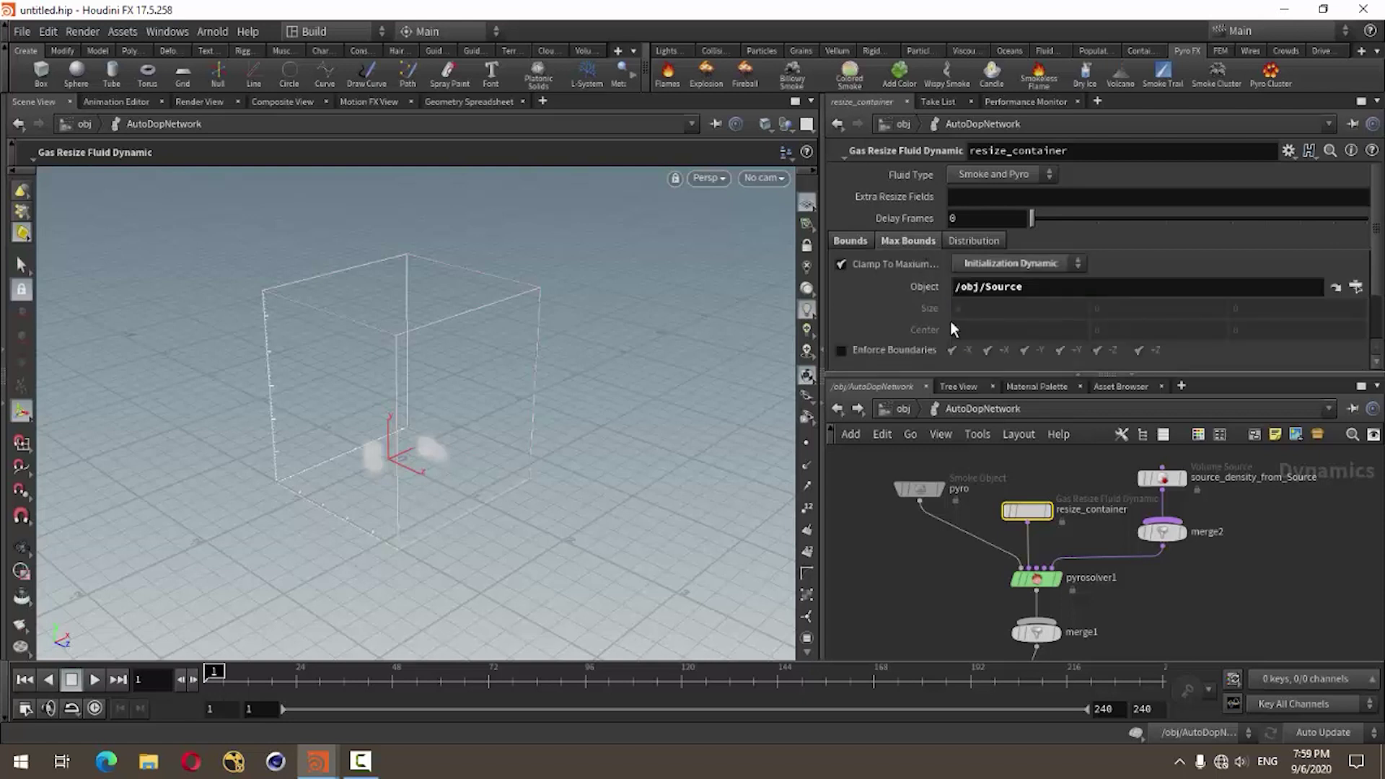
{"action": "left_click", "coordinate": [1010, 265]}
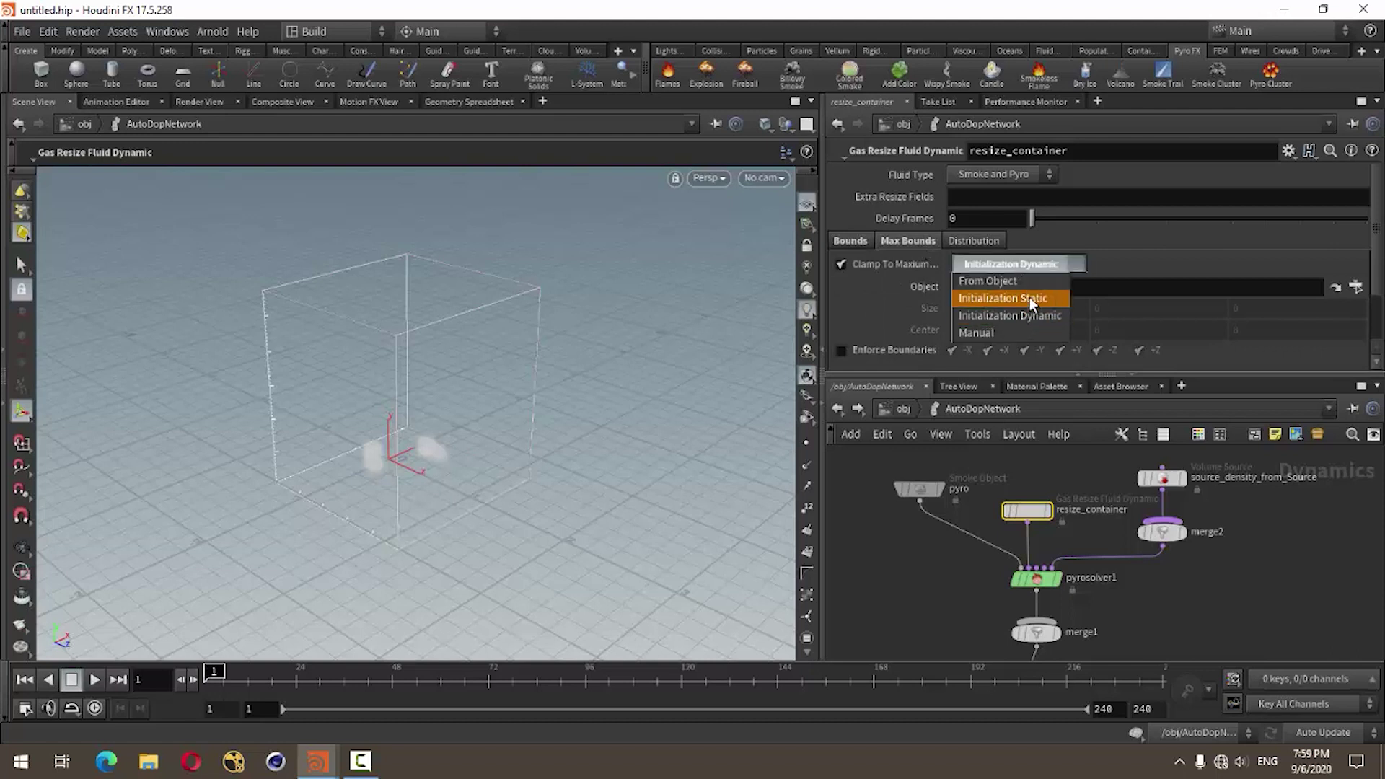
{"action": "left_click", "coordinate": [1010, 298]}
{"action": "left_click", "coordinate": [994, 262]}
{"action": "left_click", "coordinate": [986, 331]}
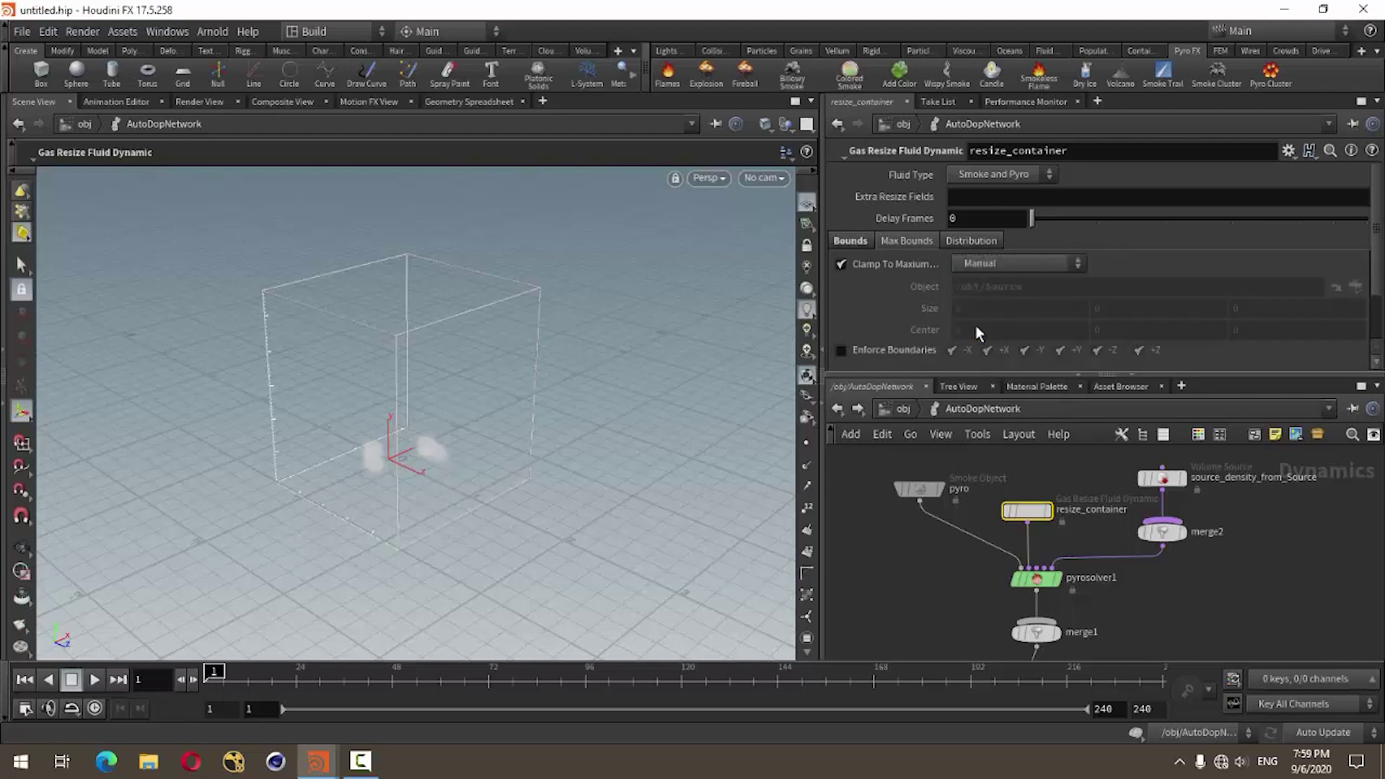
{"action": "left_click", "coordinate": [841, 264]}
{"action": "type", "text": "10"}
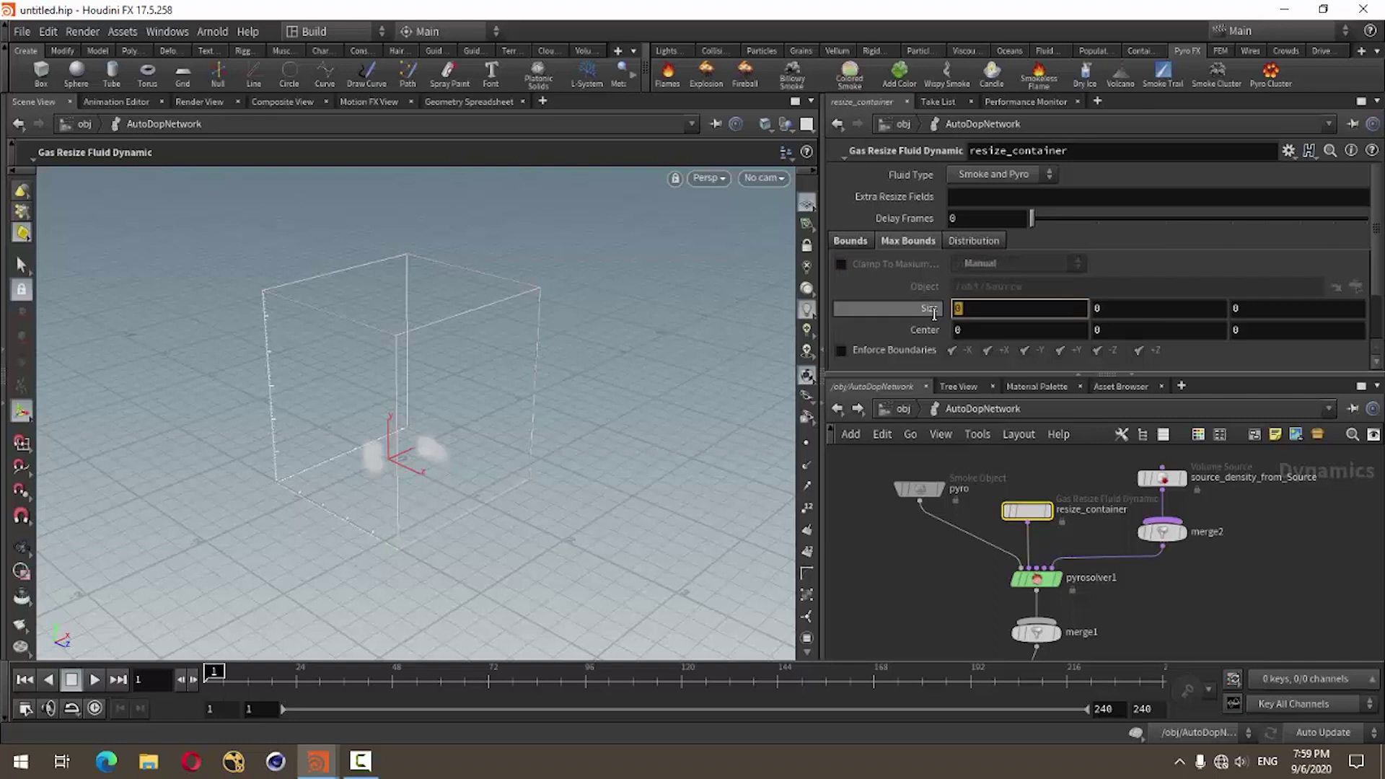
{"action": "key", "text": "Tab"}
{"action": "type", "text": "0"}
{"action": "key", "text": "Tab"}
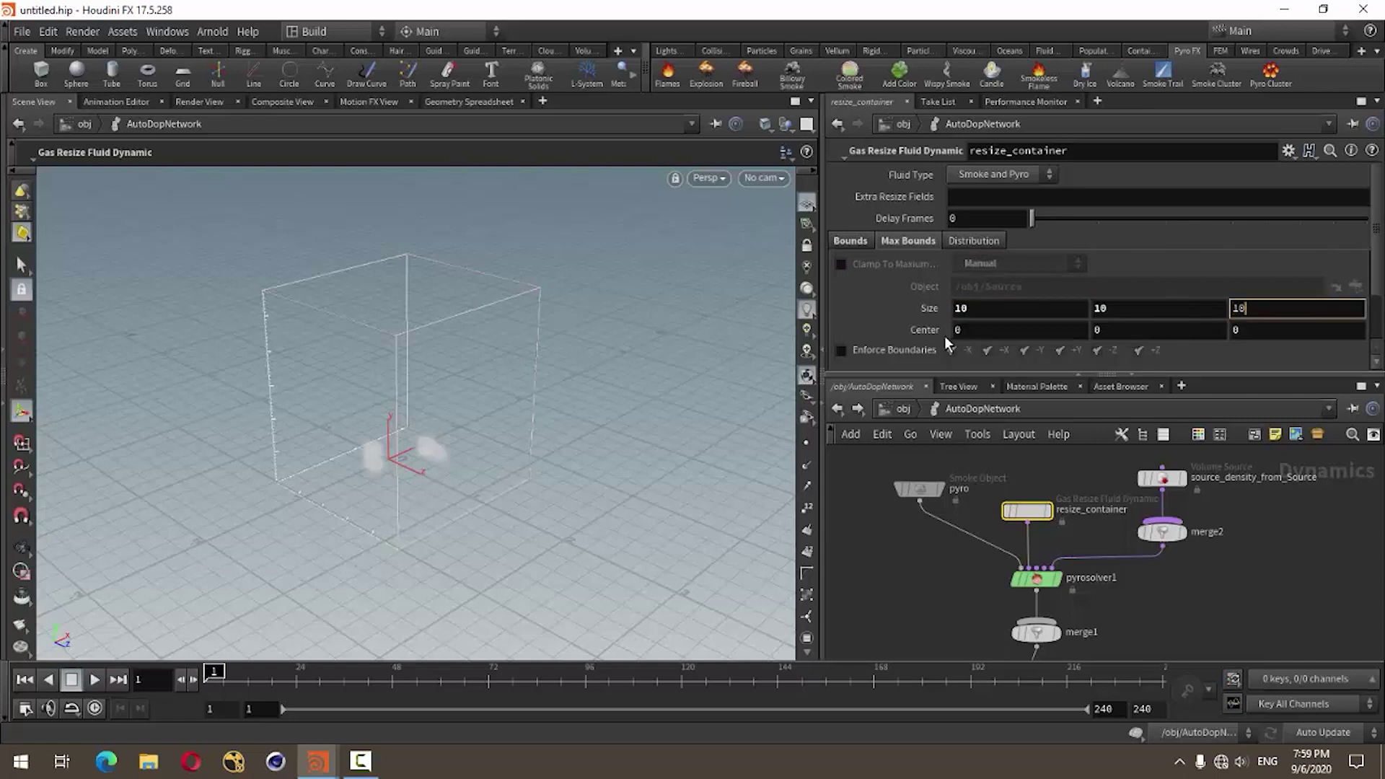
{"action": "key", "text": "Tab"}
{"action": "key", "text": "Tab"}
{"action": "type", "text": "4"}
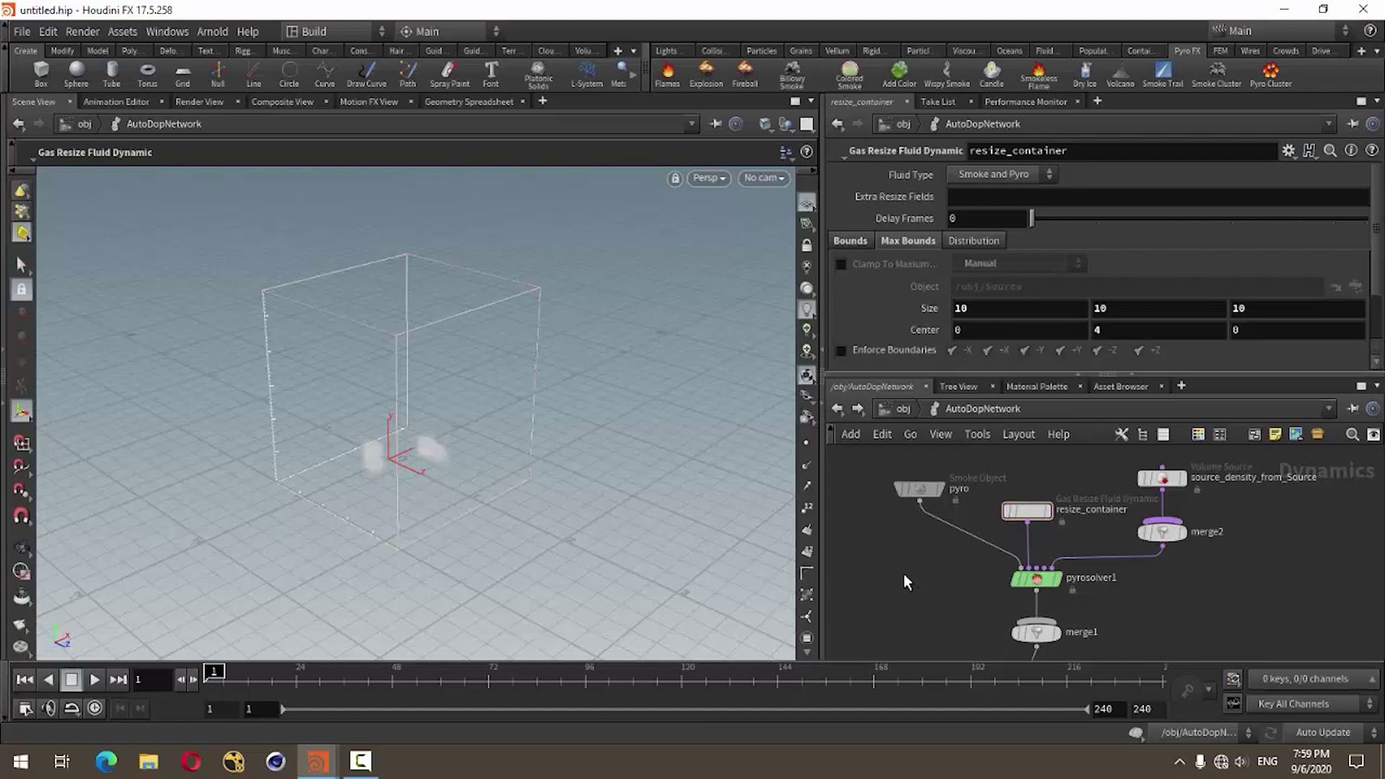
Set the pyro smoke object's size to 10, 10, 10
{"action": "left_click", "coordinate": [918, 489]}
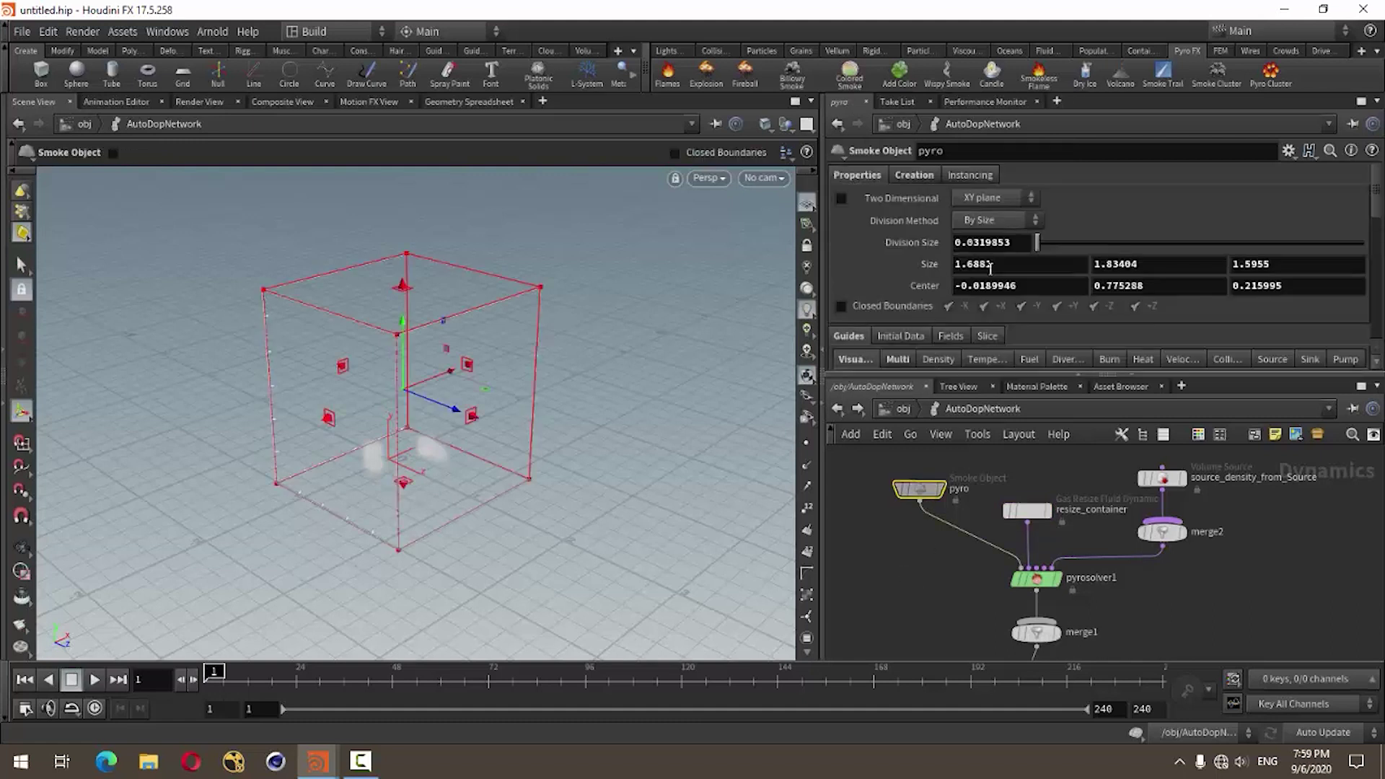
{"action": "left_click_drag", "start_coordinate": [991, 266], "coordinate": [936, 277]}
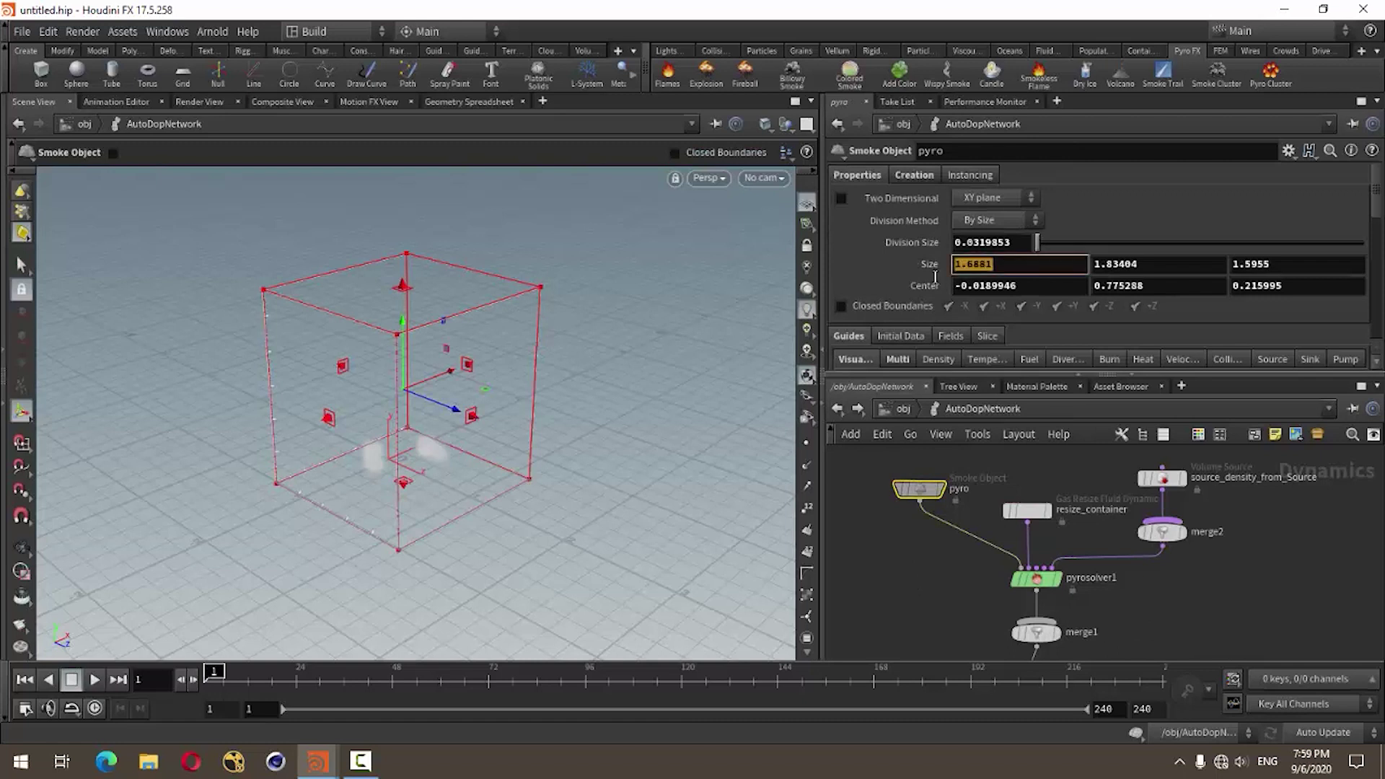
{"action": "type", "text": "10"}
{"action": "key", "text": "Tab"}
{"action": "type", "text": "1"}
{"action": "key", "text": "Tab"}
{"action": "type", "text": "1"}
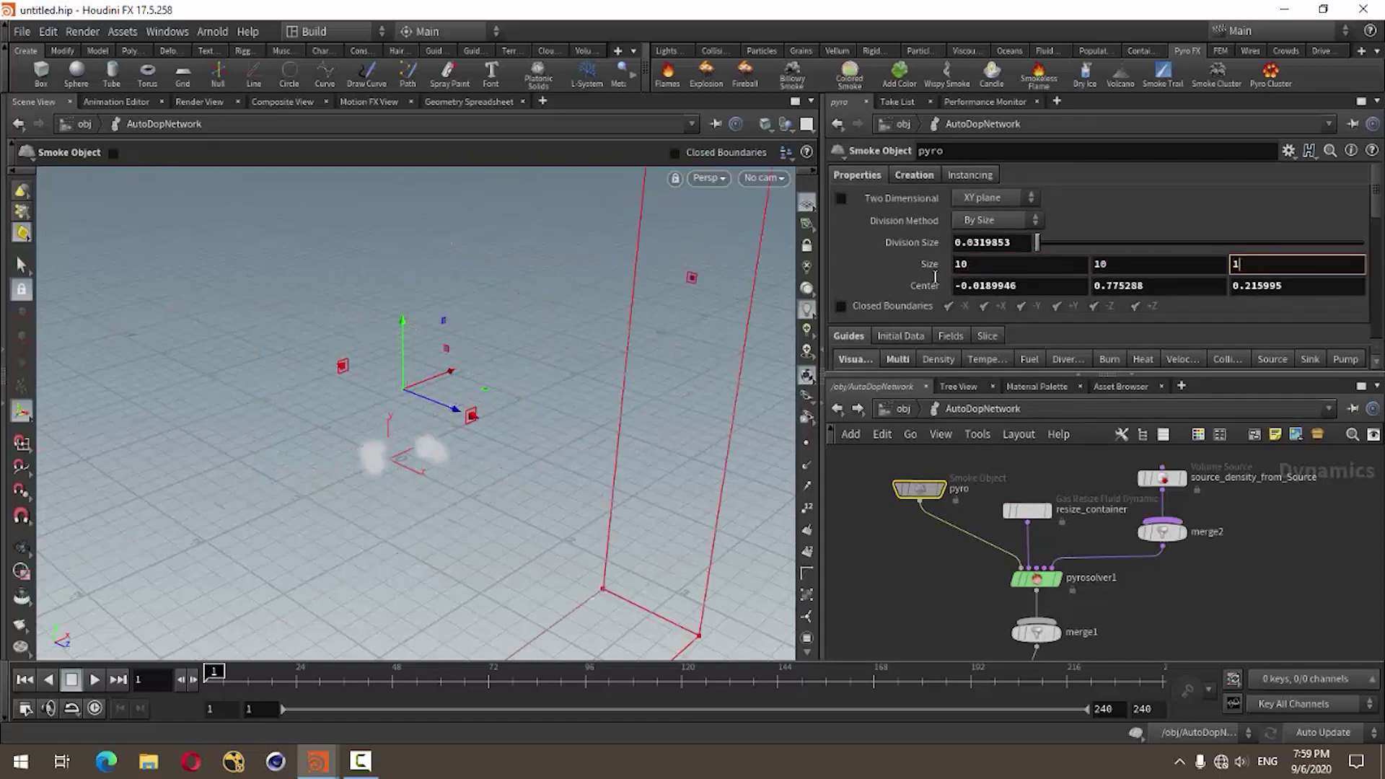
{"action": "type", "text": "0"}
{"action": "key", "text": "Tab"}
{"action": "type", "text": "0"}
Centre the smoke container at 0, 4, 0 and set its division size to 0.04
{"action": "key", "text": "Tab"}
{"action": "type", "text": "4"}
{"action": "key", "text": "Tab"}
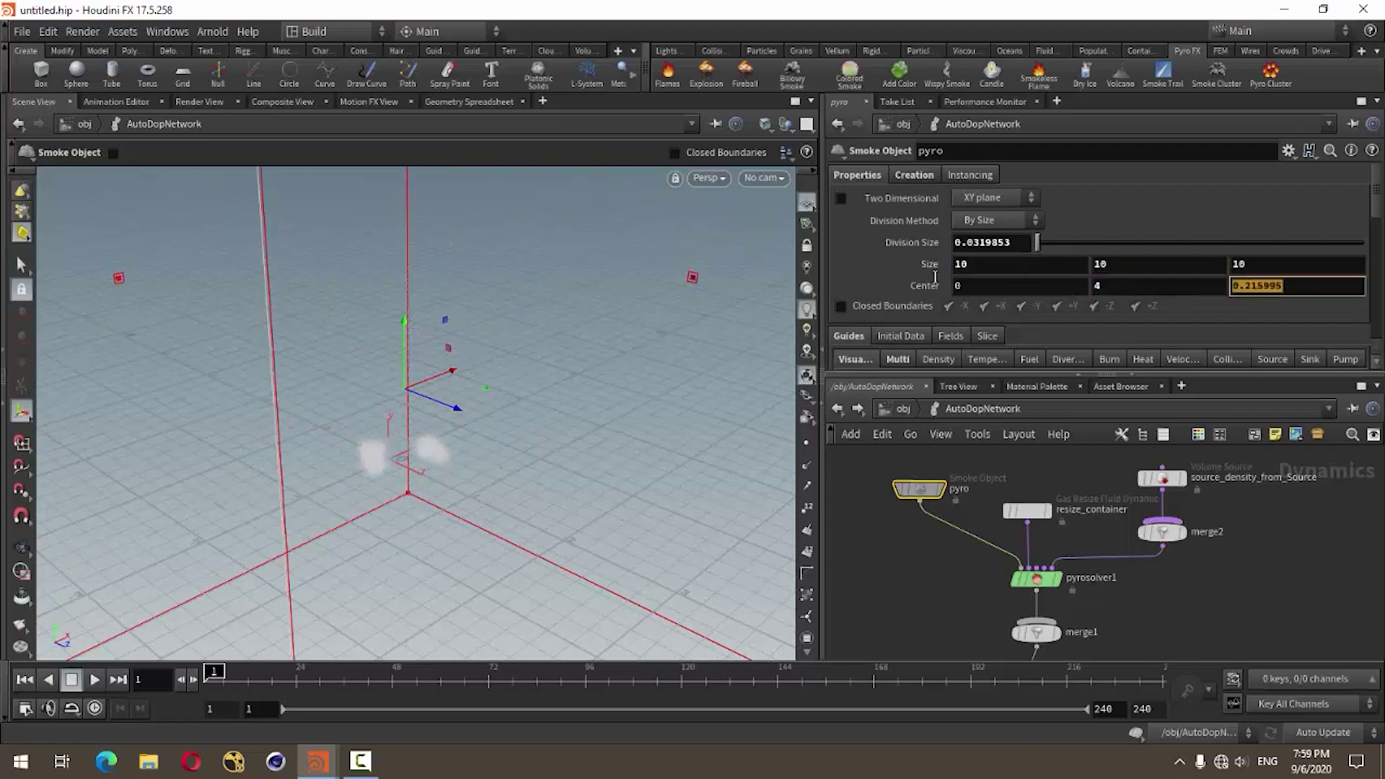
{"action": "type", "text": "0"}
{"action": "key", "text": "Return"}
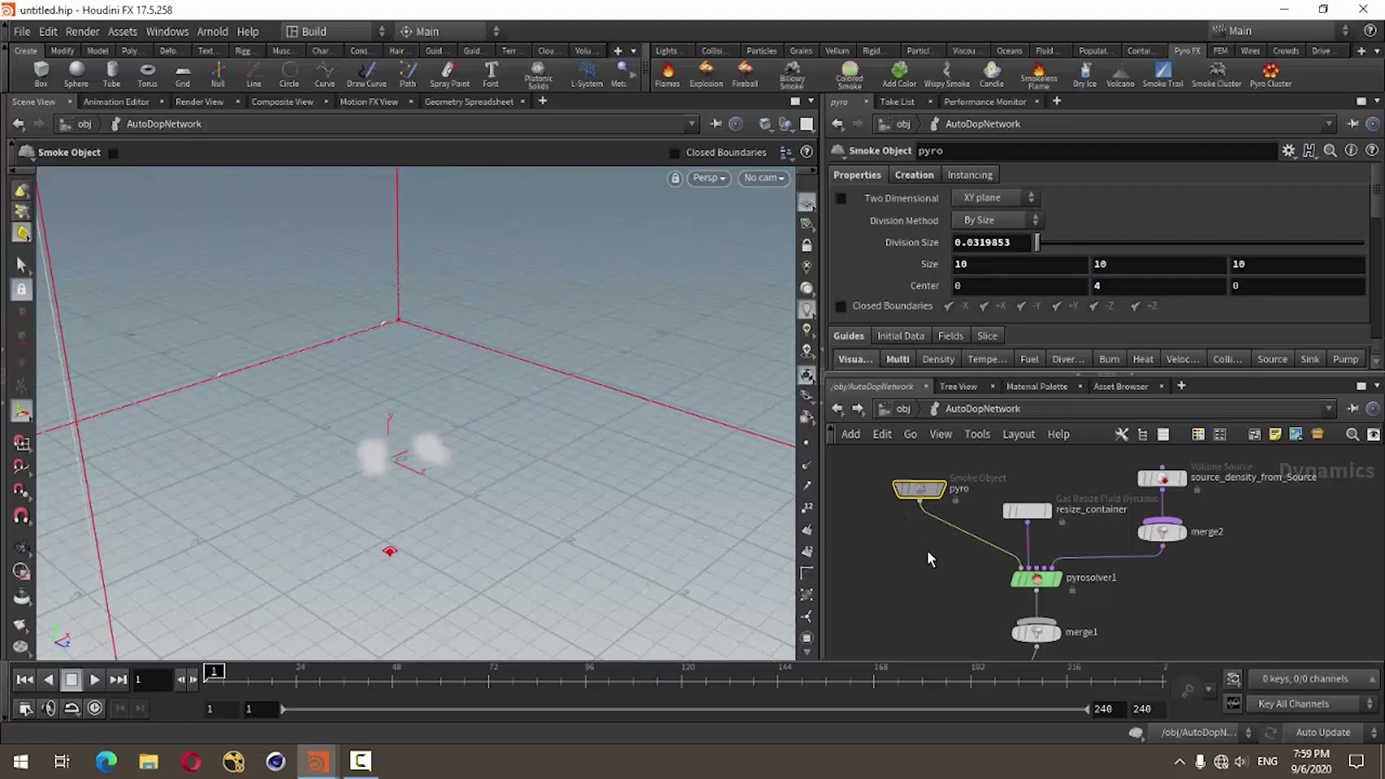
{"action": "double_click", "coordinate": [972, 242]}
Commit the 0.04 division size, then go from /obj into the Source geometry network
{"action": "type", "text": "04"}
{"action": "left_click", "coordinate": [1278, 580]}
{"action": "left_click", "coordinate": [841, 409]}
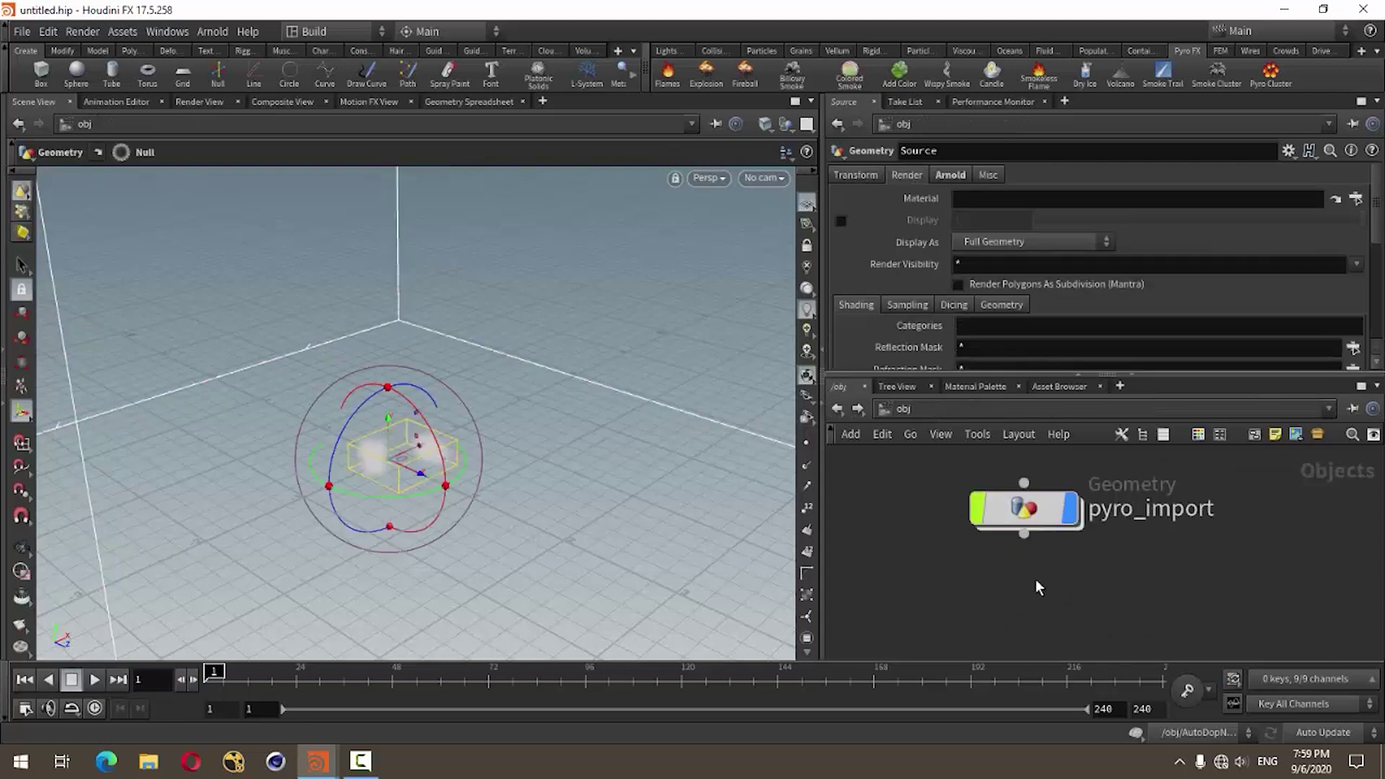
{"action": "scroll", "coordinate": [938, 563], "scroll_direction": "down", "scroll_amount": 3}
{"action": "scroll", "coordinate": [940, 516], "scroll_direction": "up", "scroll_amount": 5}
{"action": "double_click", "coordinate": [941, 514]}
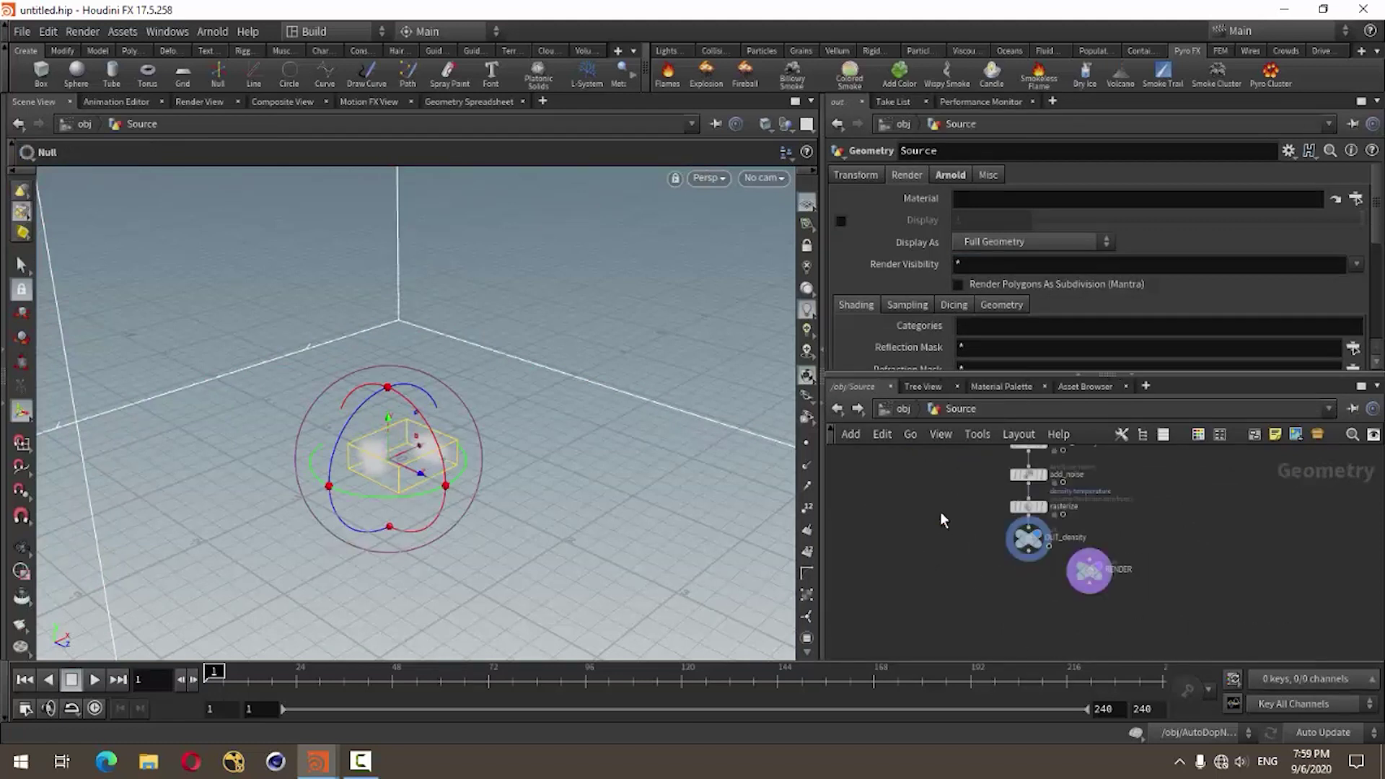
{"action": "scroll", "coordinate": [969, 571], "scroll_direction": "down", "scroll_amount": 3}
{"action": "scroll", "coordinate": [959, 472], "scroll_direction": "up", "scroll_amount": 2}
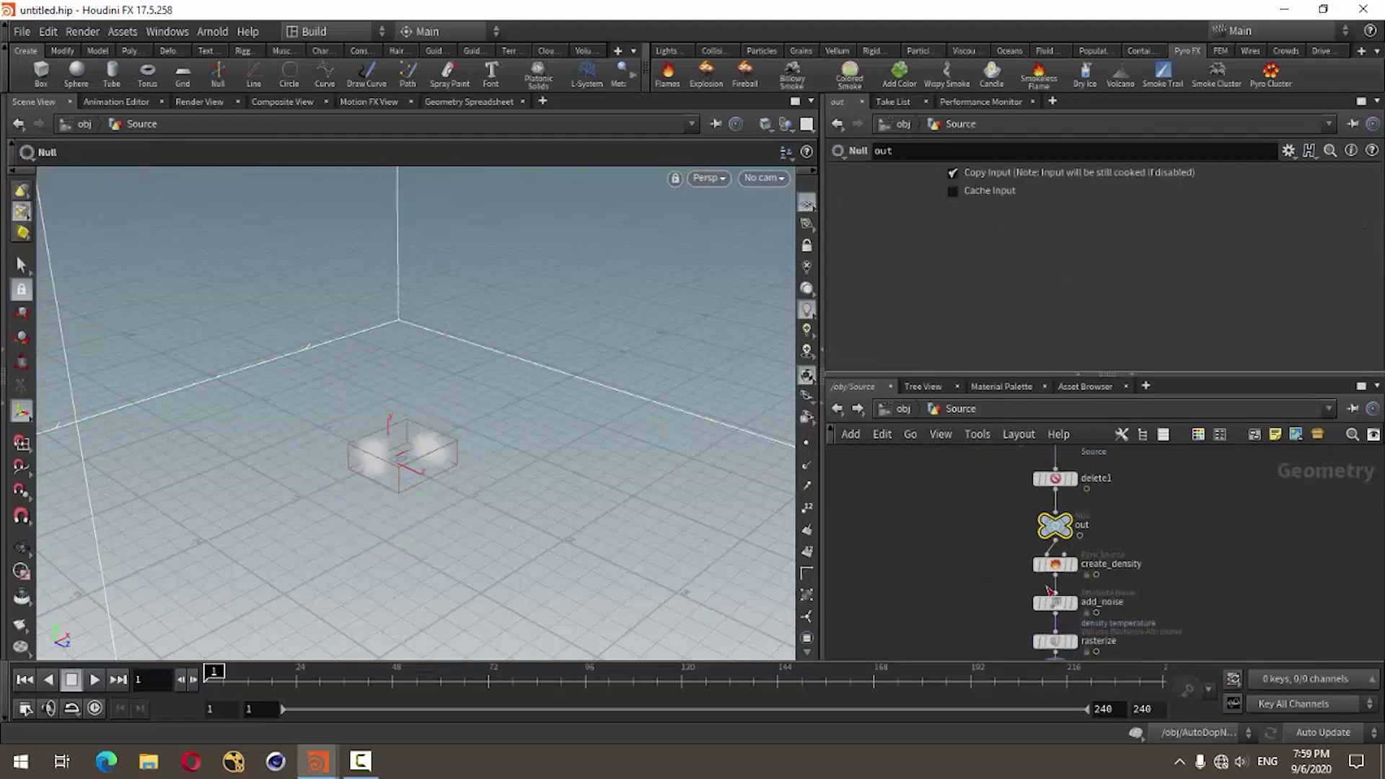
Set create_density to Volume Scatter with particle separation 0.02
{"action": "left_click", "coordinate": [1055, 564]}
{"action": "left_click", "coordinate": [987, 244]}
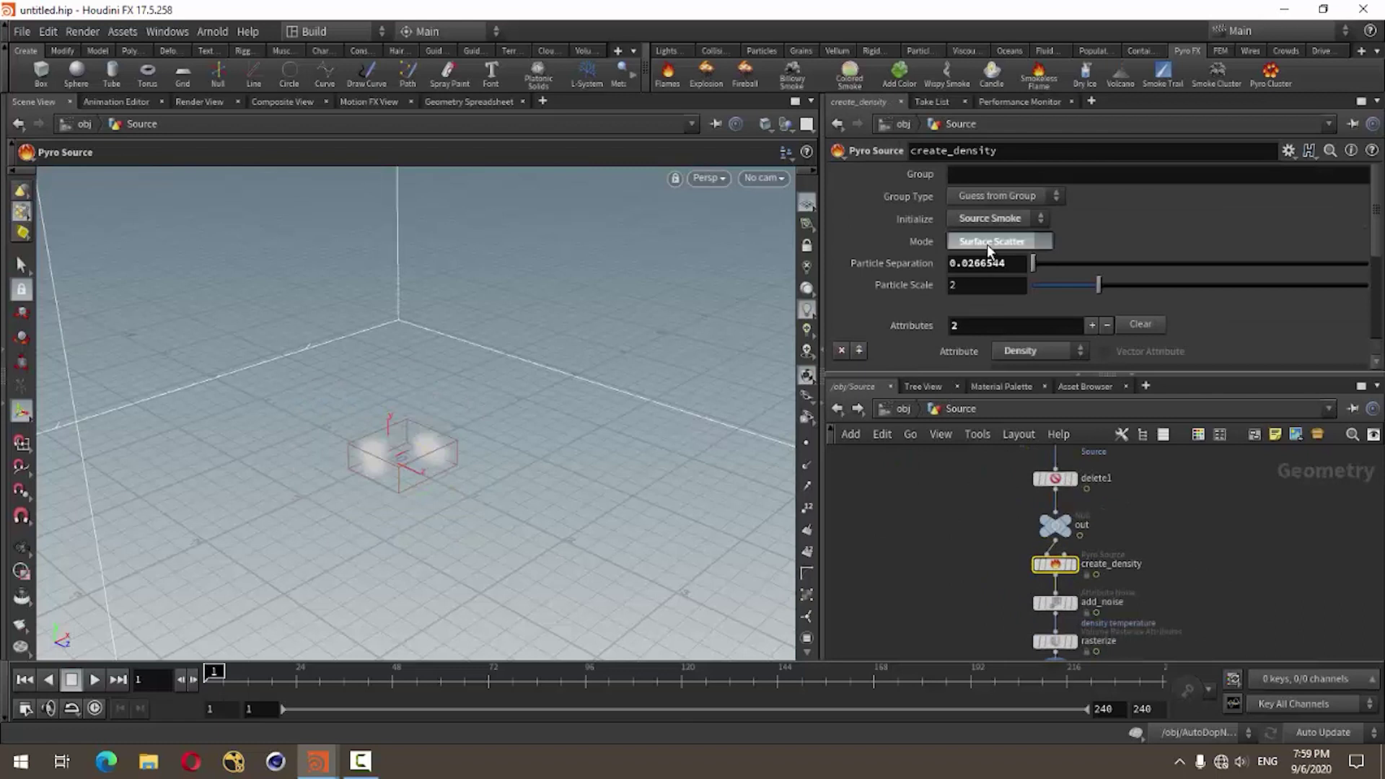
{"action": "left_click", "coordinate": [987, 281]}
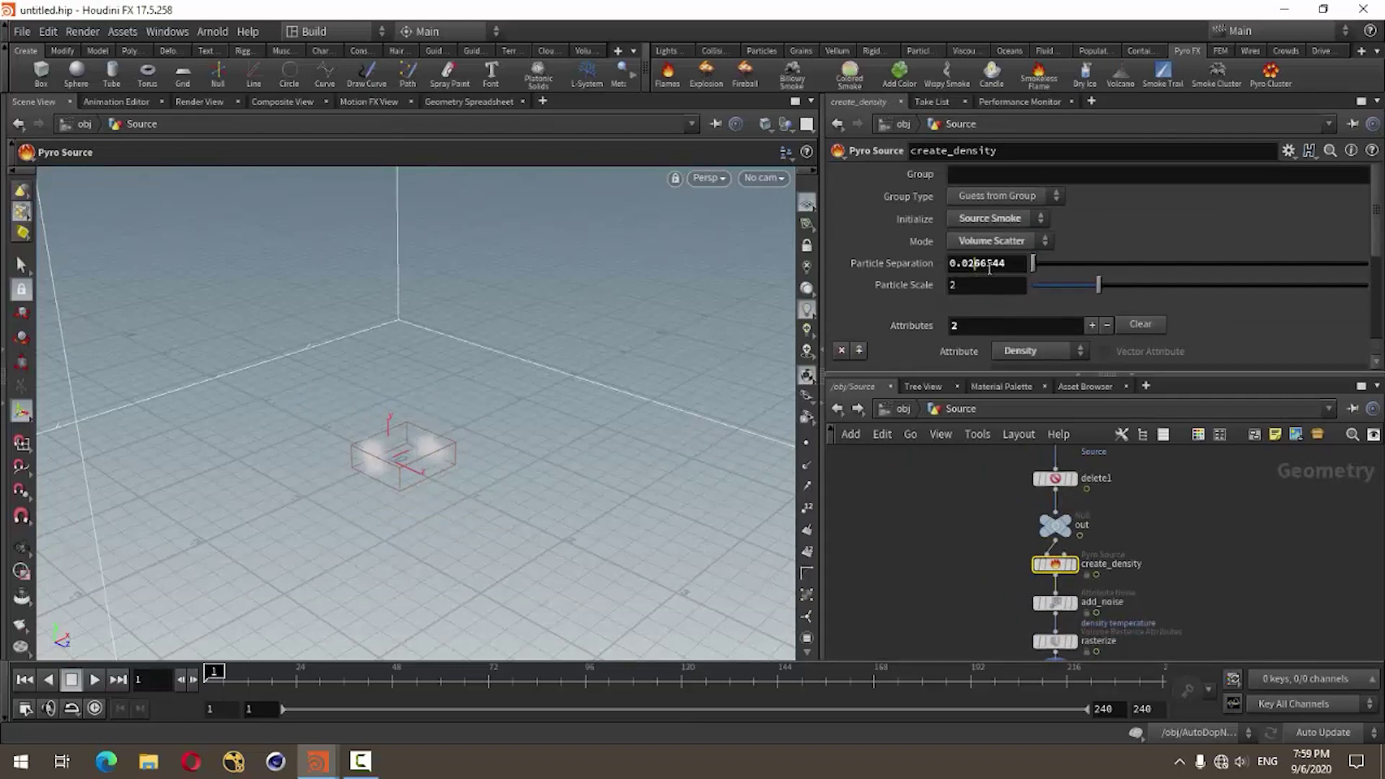
{"action": "left_click_drag", "start_coordinate": [975, 268], "coordinate": [1024, 275]}
{"action": "key", "text": "BackSpace"}
{"action": "key", "text": "Return"}
Move rasterize, OUT_density and RENDER further below add_noise to make room
{"action": "mouse_move", "coordinate": [1274, 548]}
{"action": "middle_mouse_down"}
{"action": "mouse_move", "coordinate": [1234, 518]}
{"action": "mouse_move", "coordinate": [1225, 488]}
{"action": "middle_mouse_up"}
{"action": "left_click_drag", "start_coordinate": [971, 622], "coordinate": [1204, 509]}
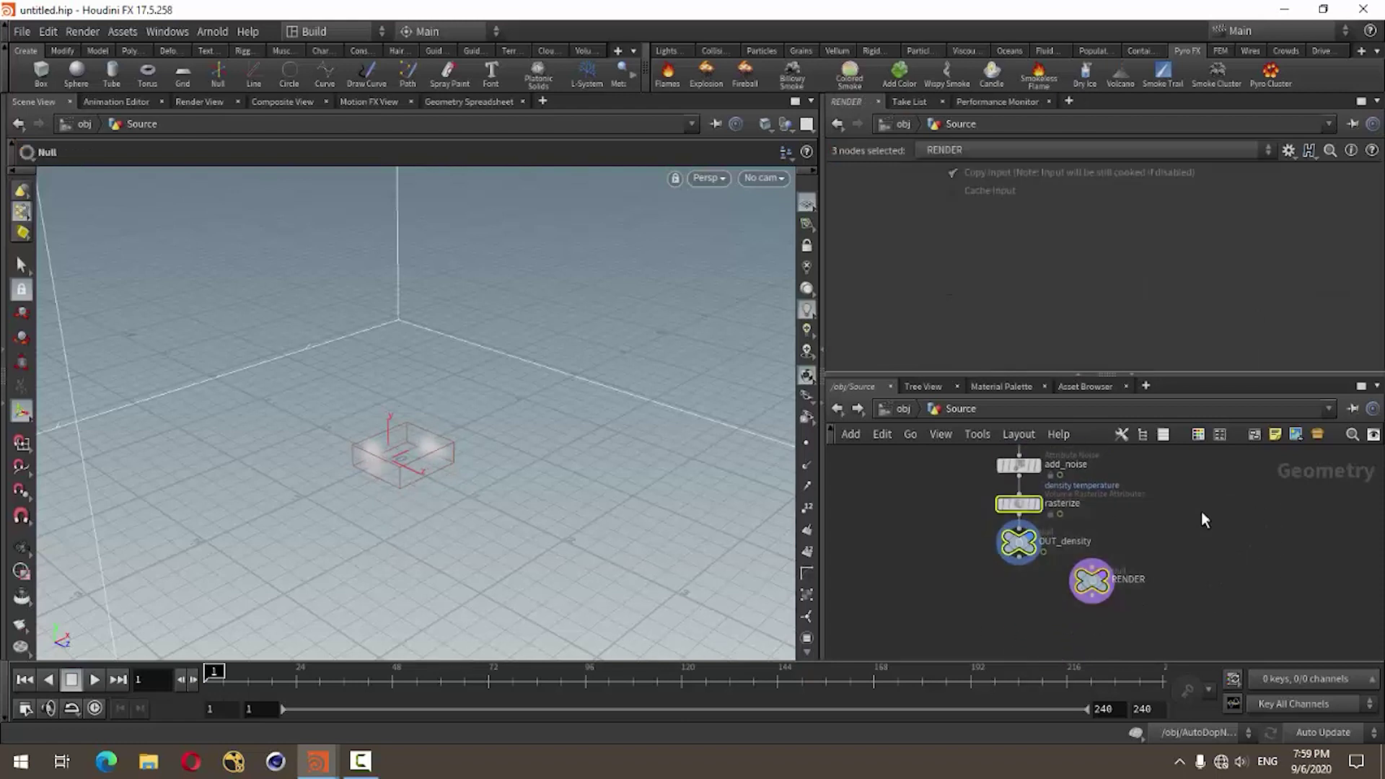
{"action": "left_click_drag", "start_coordinate": [1028, 507], "coordinate": [1028, 568]}
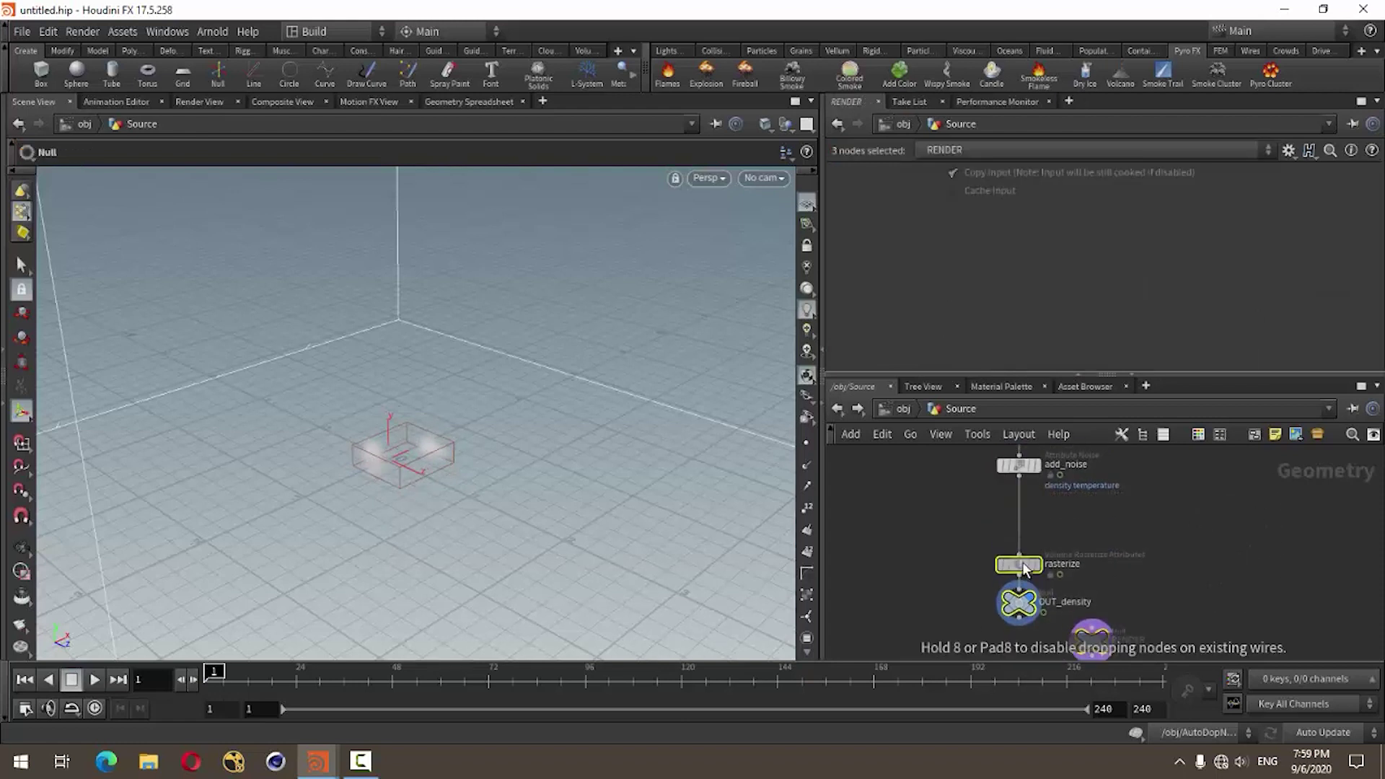
{"action": "left_click", "coordinate": [1248, 527]}
{"action": "key", "text": "Tab"}
Insert a Point Velocity node between add_noise and rasterize, adding -10 velocity in Y
{"action": "type", "text": "po"}
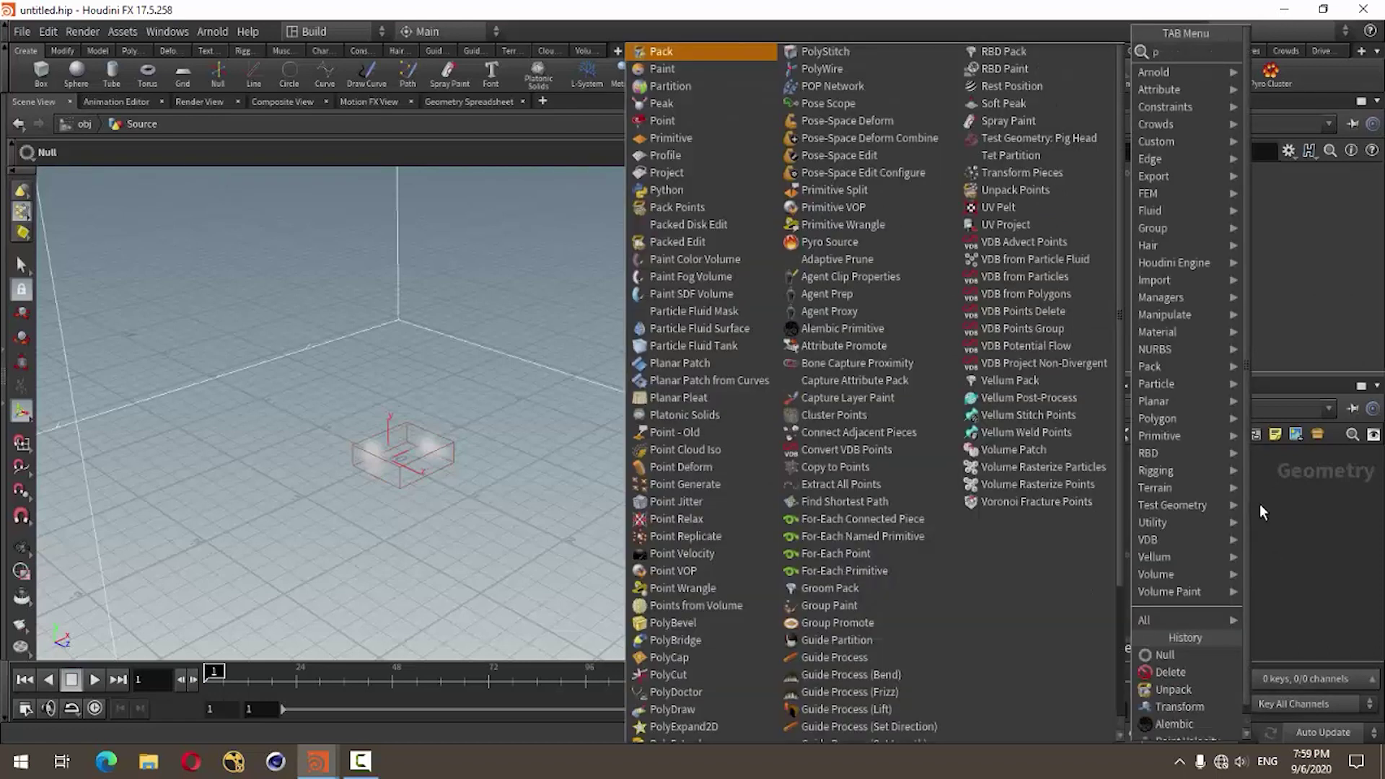
{"action": "type", "text": "i"}
{"action": "left_click", "coordinate": [1061, 191]}
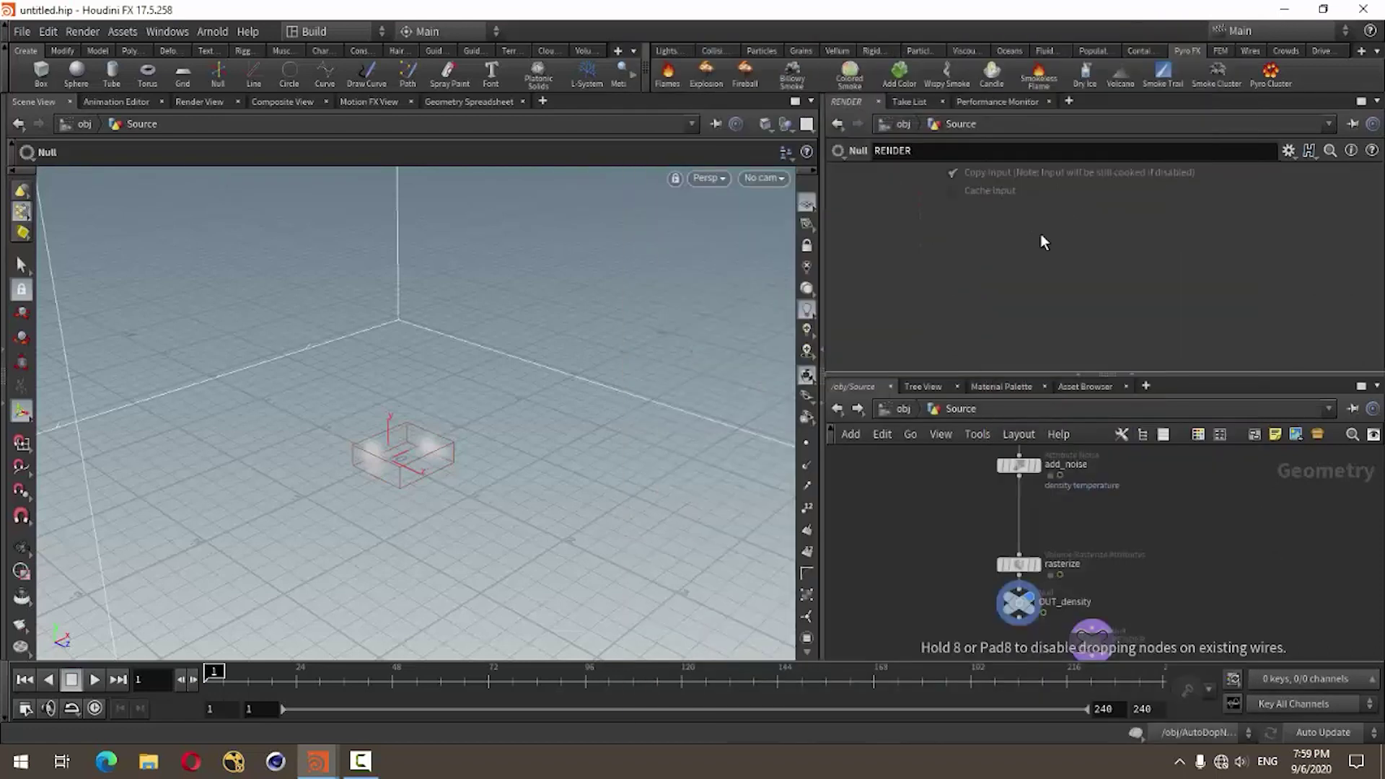
{"action": "left_click", "coordinate": [1017, 507]}
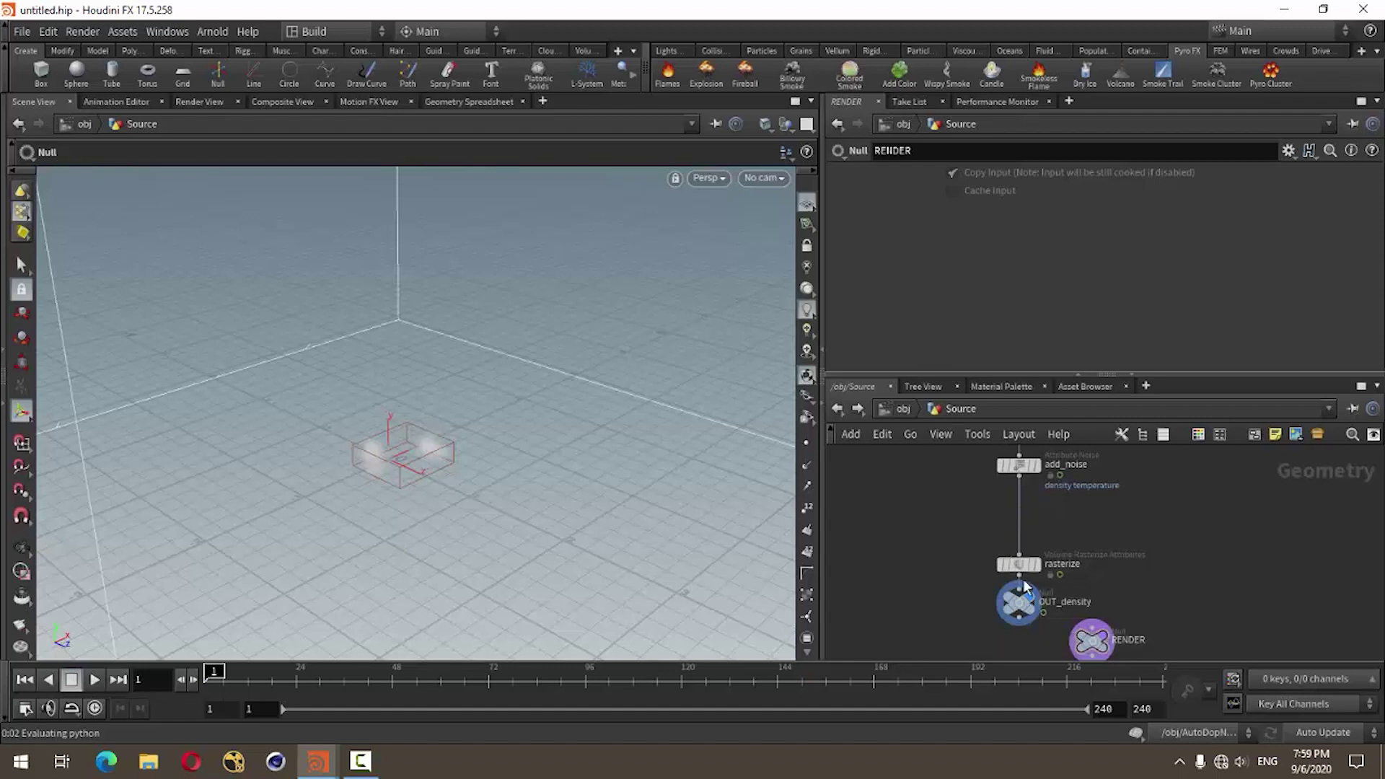
{"action": "left_click_drag", "start_coordinate": [1019, 507], "coordinate": [1019, 520]}
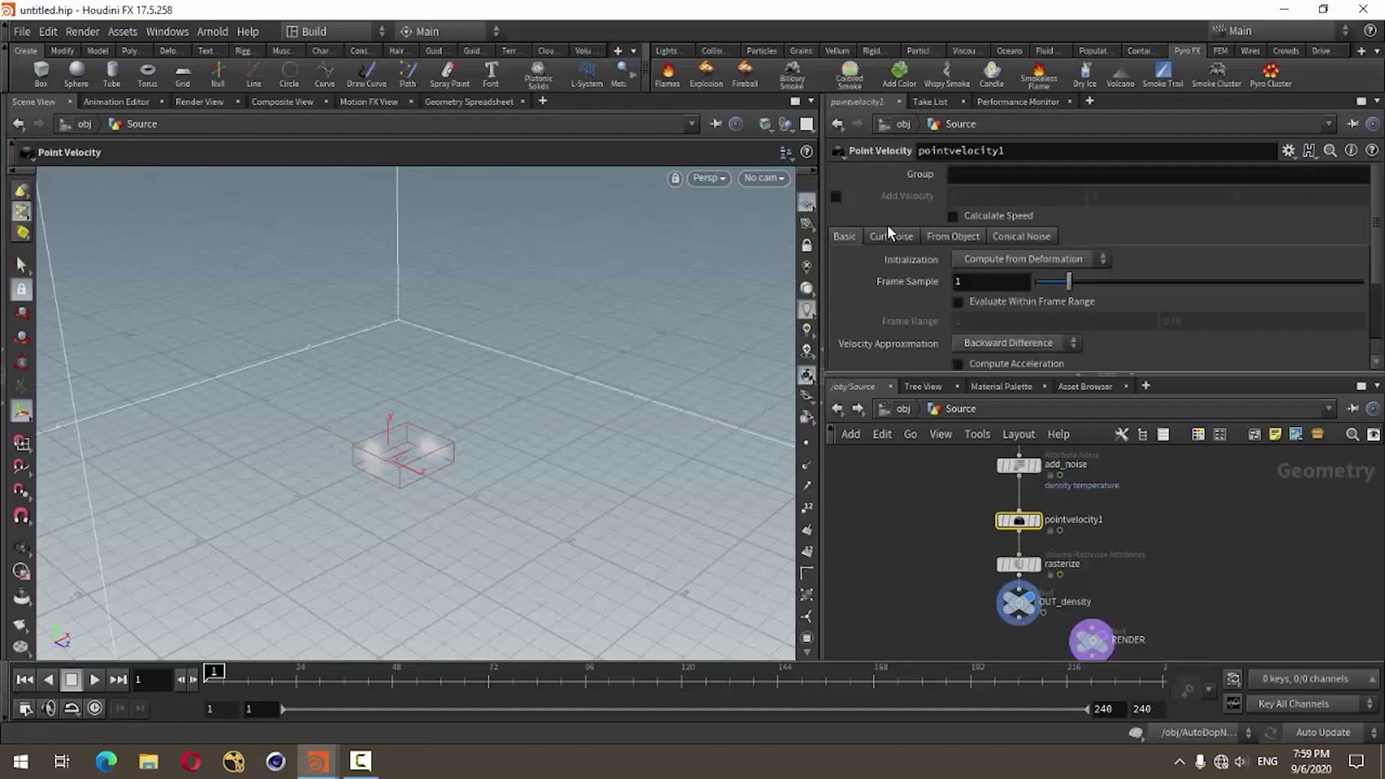
{"action": "left_click", "coordinate": [835, 197]}
{"action": "left_click", "coordinate": [1124, 197]}
{"action": "type", "text": "-10"}
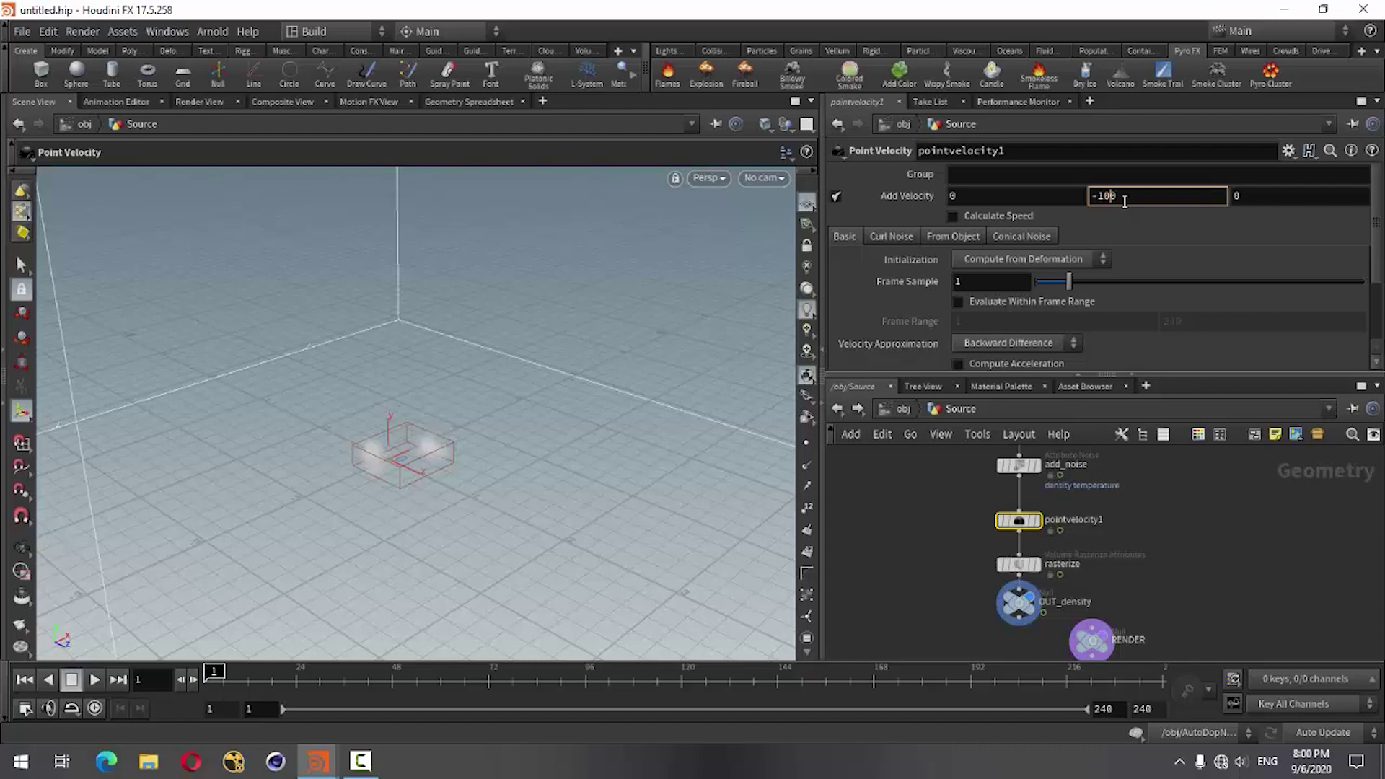
{"action": "key", "text": "Return"}
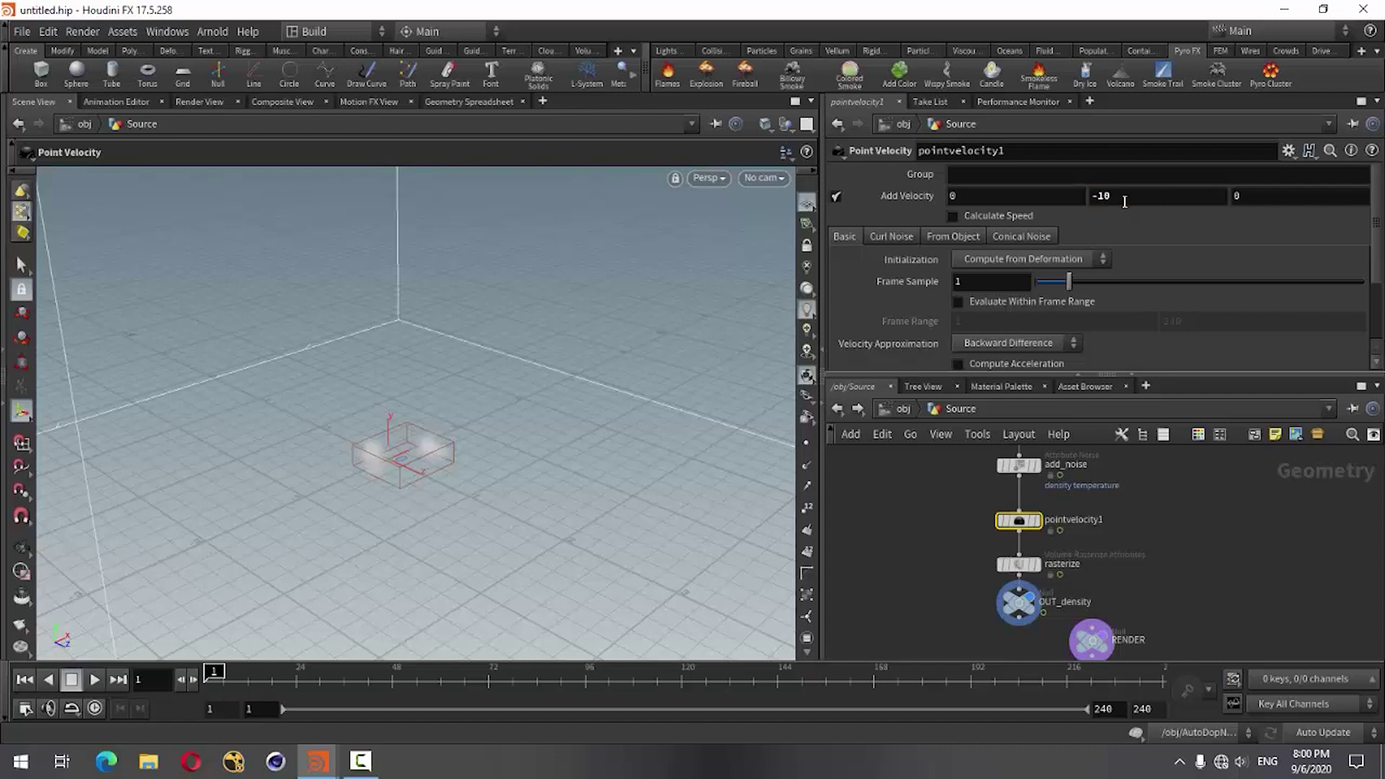
Display transform1 to show the character, frame the node chain, and return to /obj
{"action": "scroll", "coordinate": [1121, 595], "scroll_direction": "down", "scroll_amount": 3}
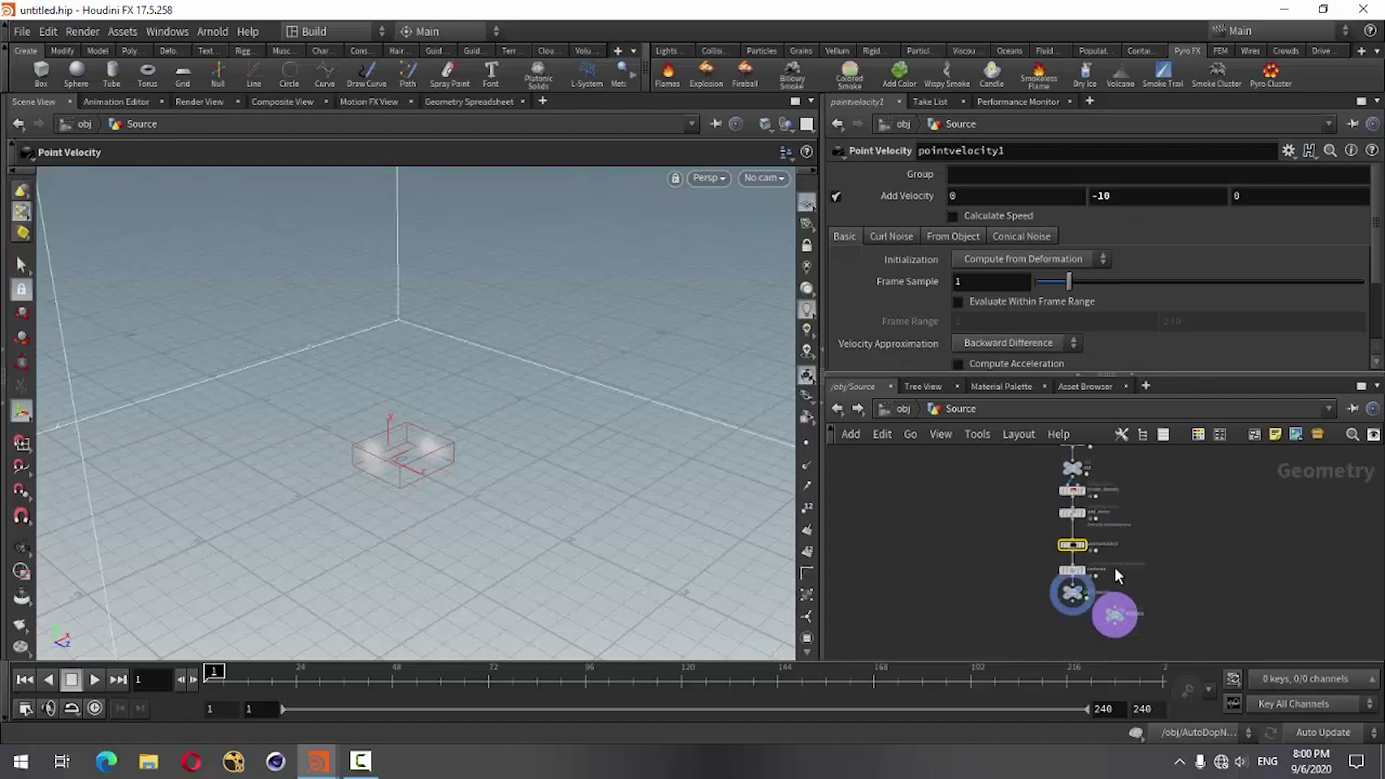
{"action": "scroll", "coordinate": [1115, 569], "scroll_direction": "down", "scroll_amount": 1}
{"action": "scroll", "coordinate": [1001, 560], "scroll_direction": "down", "scroll_amount": 2}
{"action": "scroll", "coordinate": [958, 524], "scroll_direction": "down", "scroll_amount": 2}
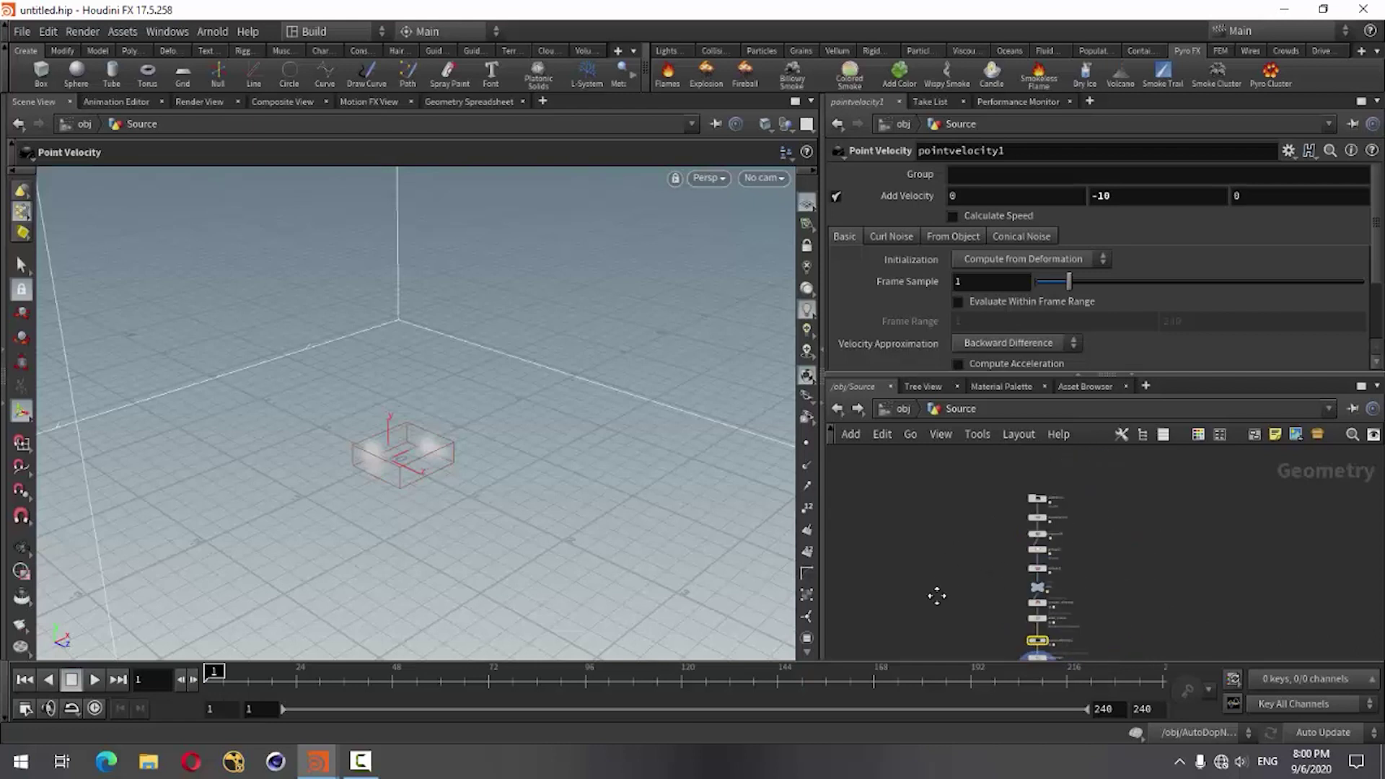
{"action": "scroll", "coordinate": [1050, 578], "scroll_direction": "up", "scroll_amount": 5}
{"action": "scroll", "coordinate": [1045, 552], "scroll_direction": "down", "scroll_amount": 1}
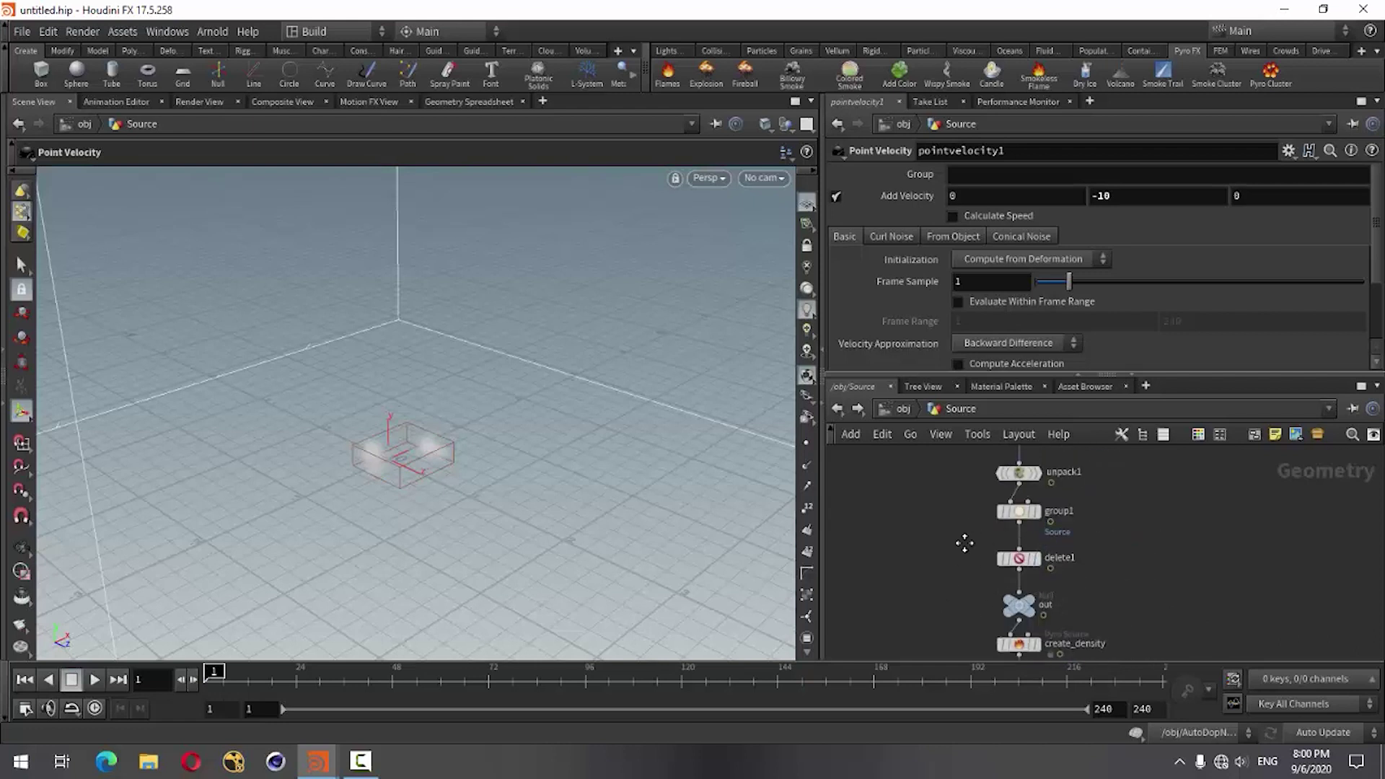
{"action": "scroll", "coordinate": [1050, 547], "scroll_direction": "up", "scroll_amount": 3}
{"action": "left_click", "coordinate": [1036, 464]}
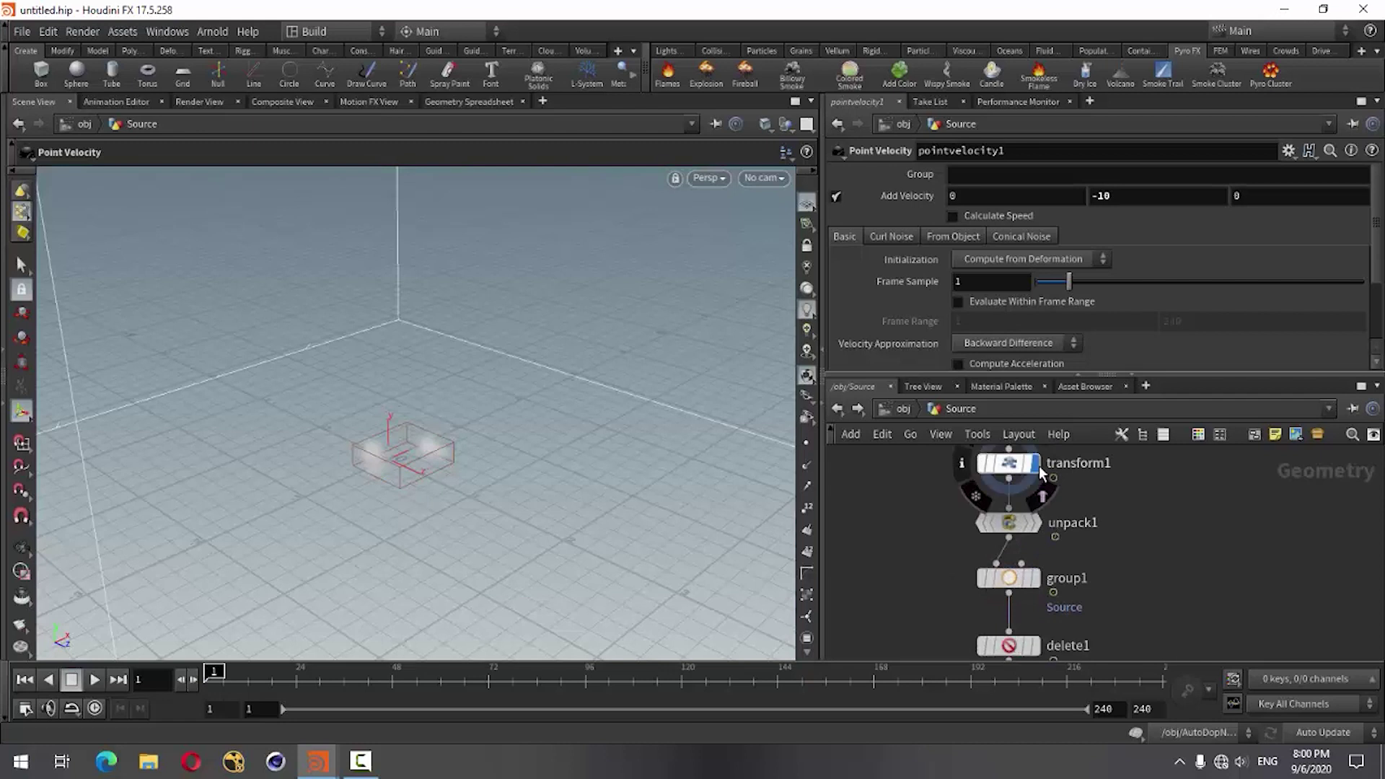
{"action": "key", "text": "h"}
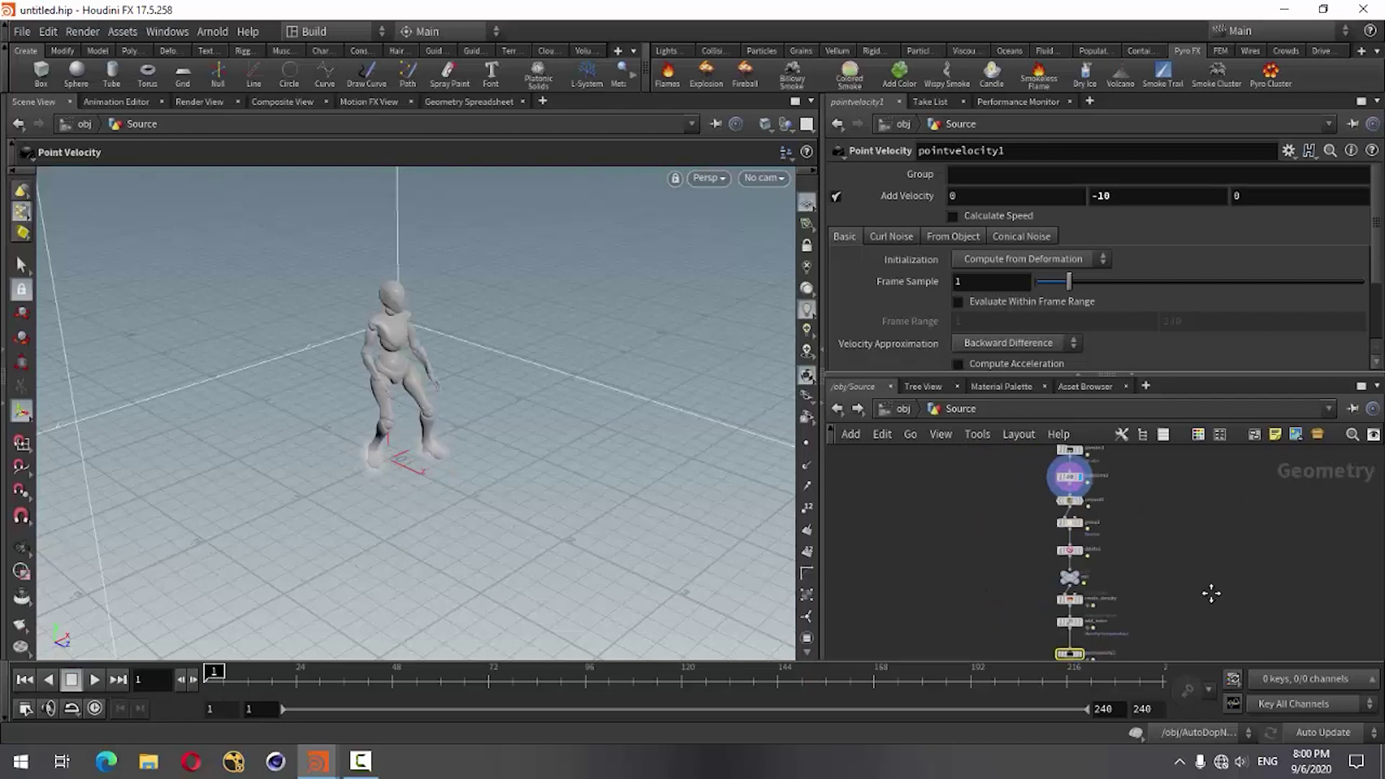
{"action": "middle_click_drag", "start_coordinate": [1211, 593], "coordinate": [1131, 467]}
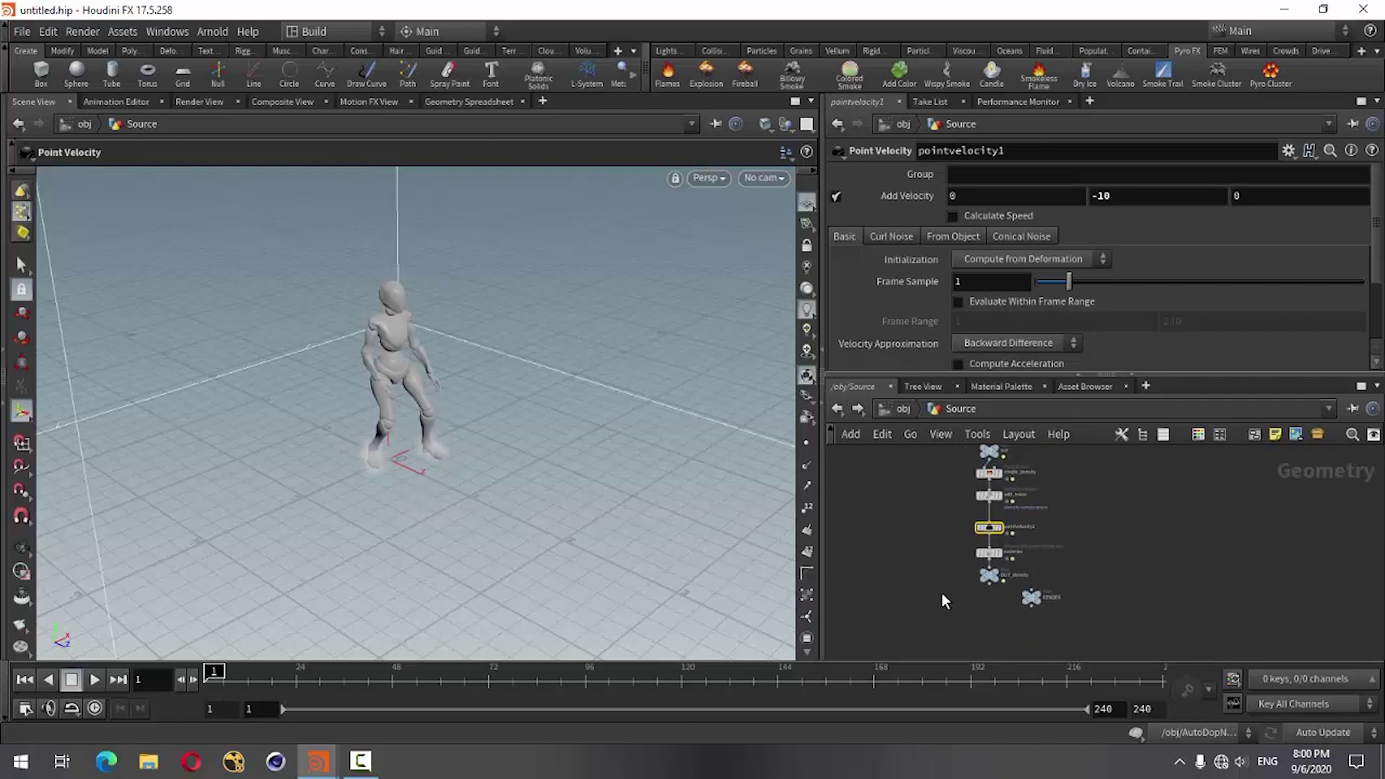
{"action": "left_click", "coordinate": [837, 409]}
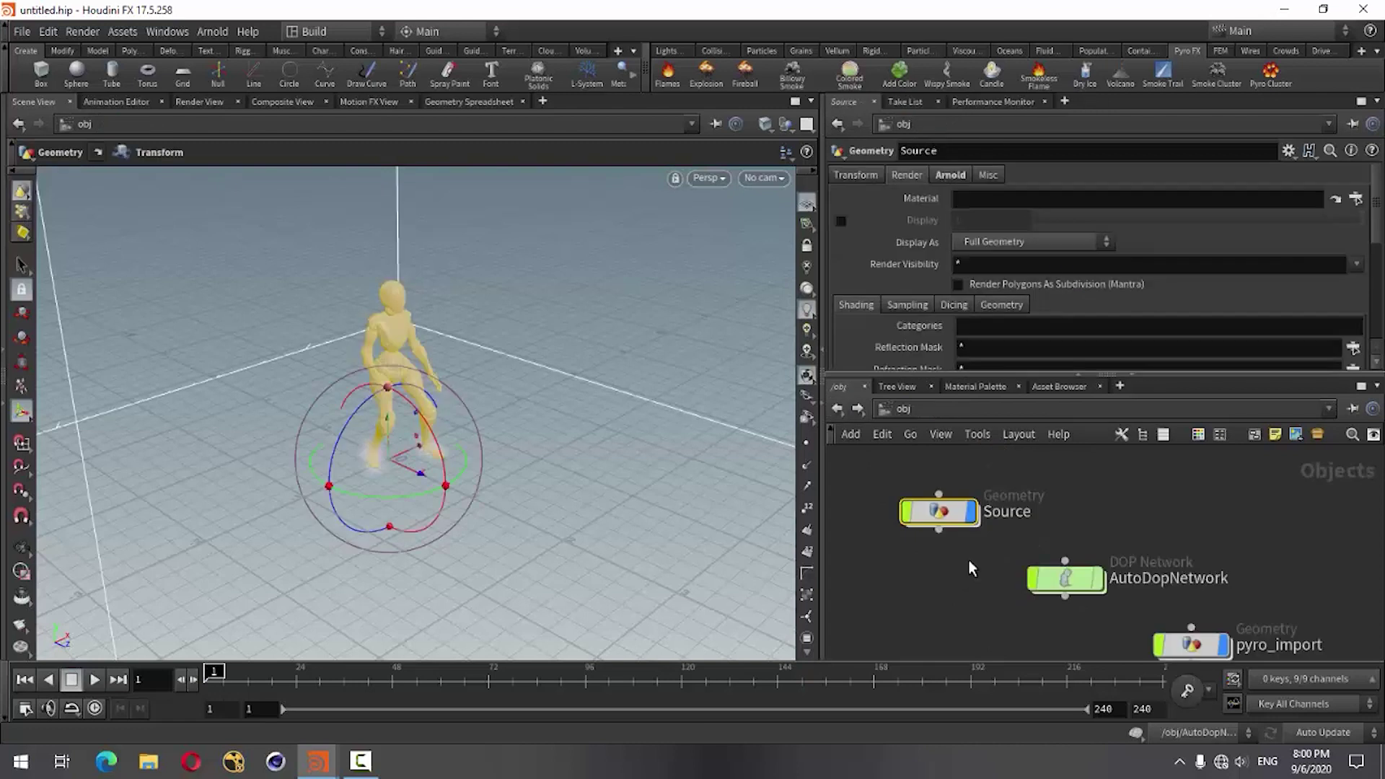
Look inside AutoDopNetwork, then return to the object level
{"action": "double_click", "coordinate": [1061, 578]}
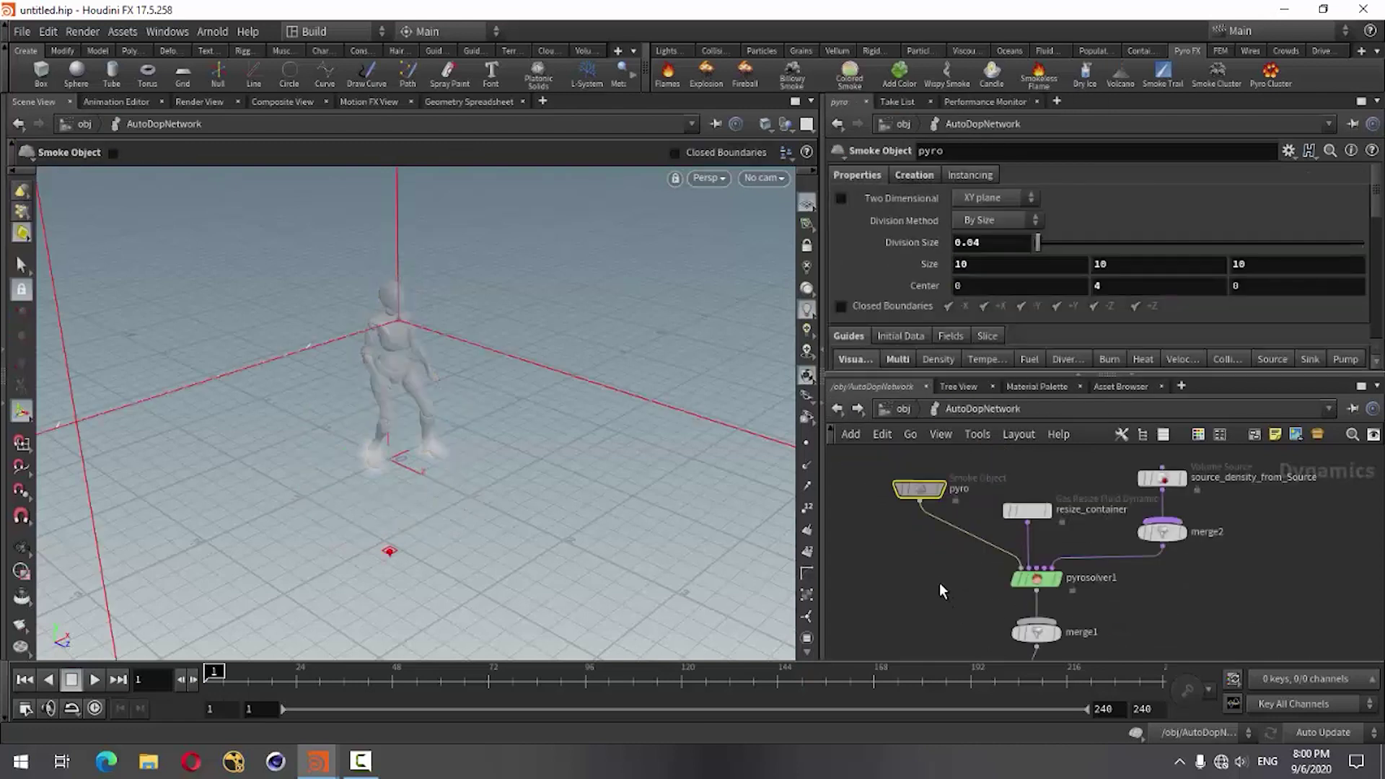
{"action": "scroll", "coordinate": [938, 578], "scroll_direction": "down", "scroll_amount": 3}
{"action": "scroll", "coordinate": [952, 613], "scroll_direction": "up", "scroll_amount": 3}
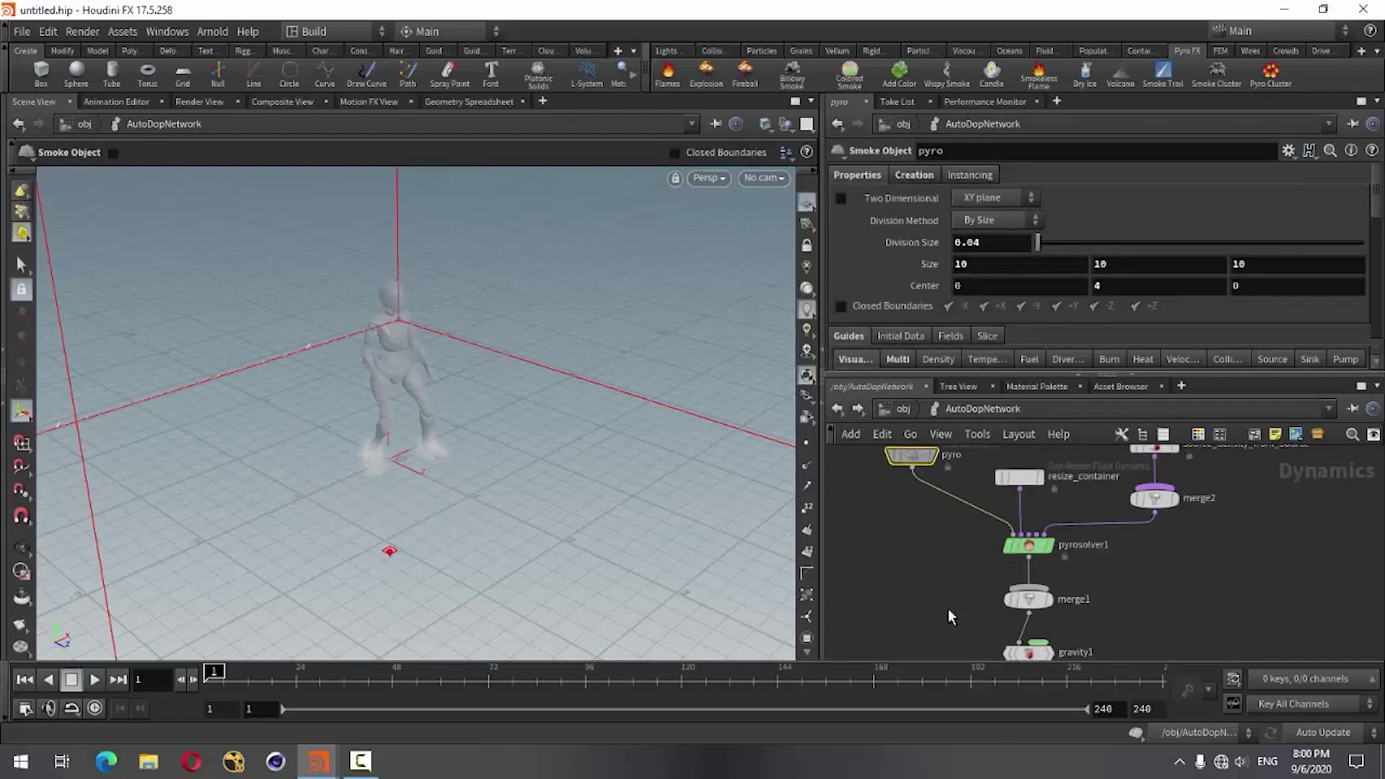
{"action": "left_click", "coordinate": [837, 408]}
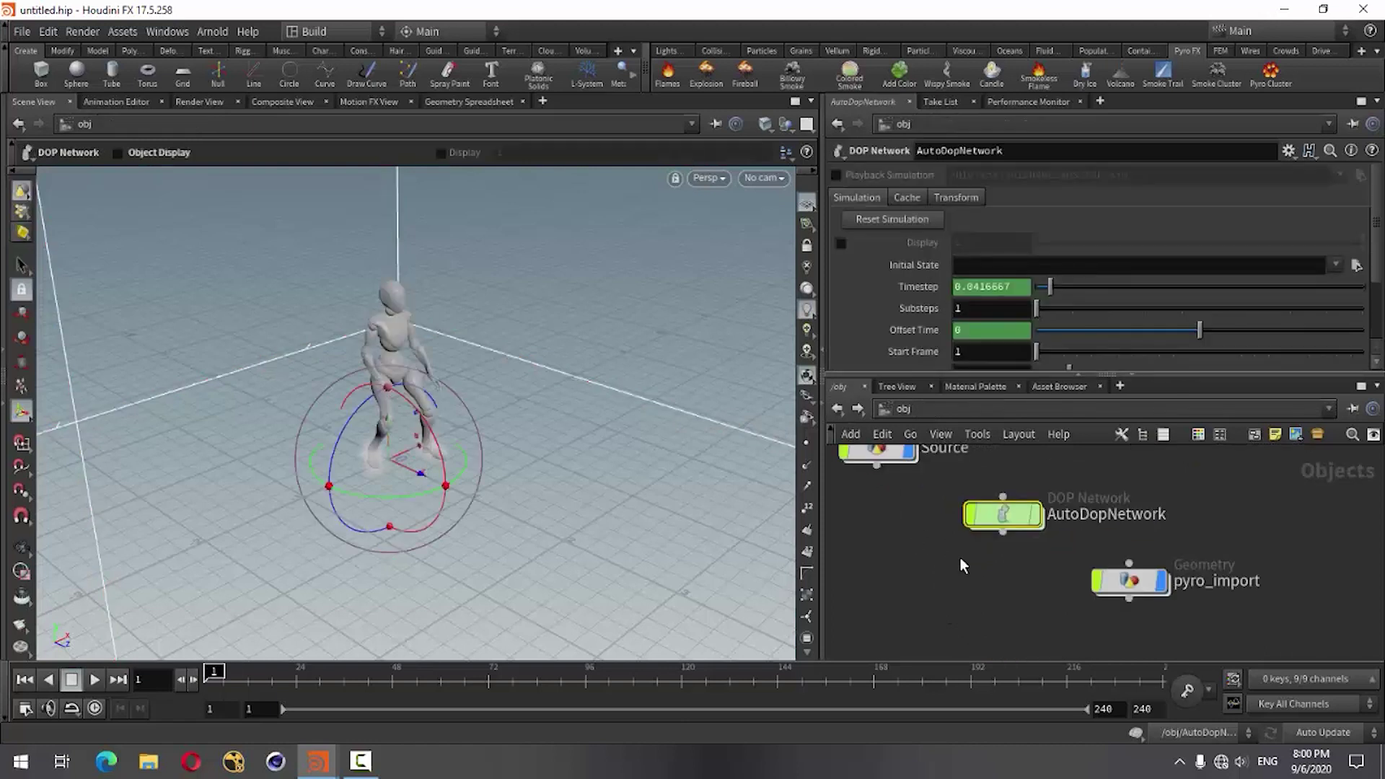
Add a Ground Plane collider from the Collisions shelf and hide its object in the viewport
{"action": "left_click", "coordinate": [724, 50]}
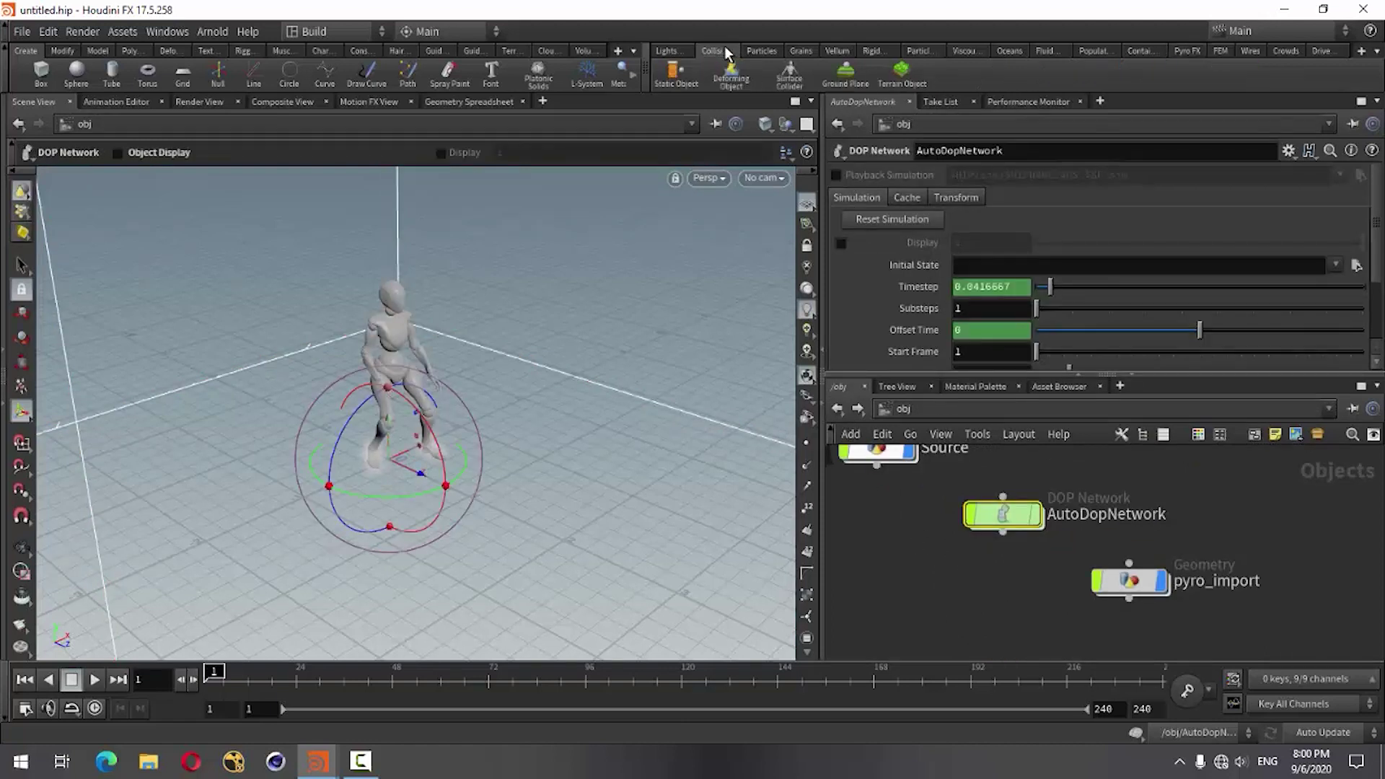
{"action": "left_click", "coordinate": [846, 73]}
{"action": "scroll", "coordinate": [1059, 604], "scroll_direction": "down", "scroll_amount": 3}
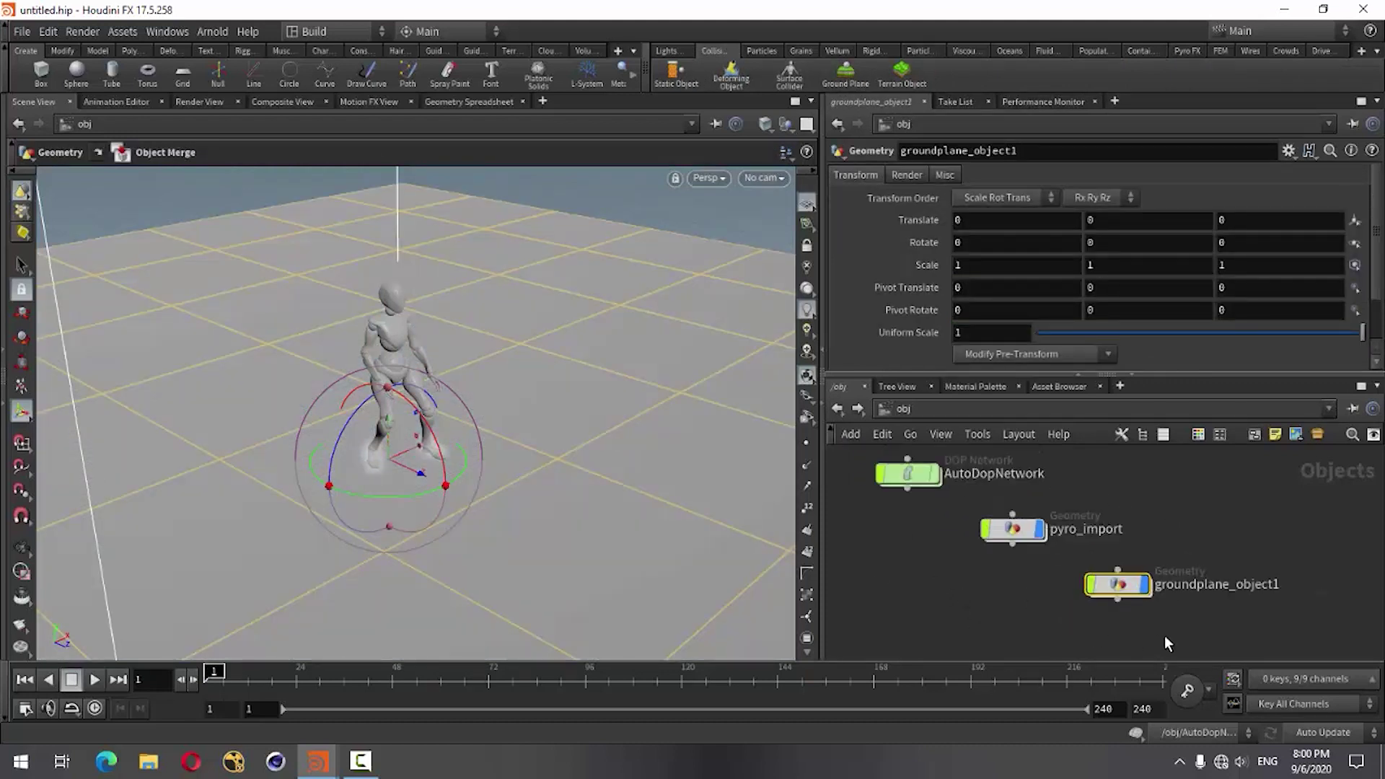
{"action": "left_click", "coordinate": [1147, 586]}
{"action": "scroll", "coordinate": [1065, 614], "scroll_direction": "down", "scroll_amount": 2}
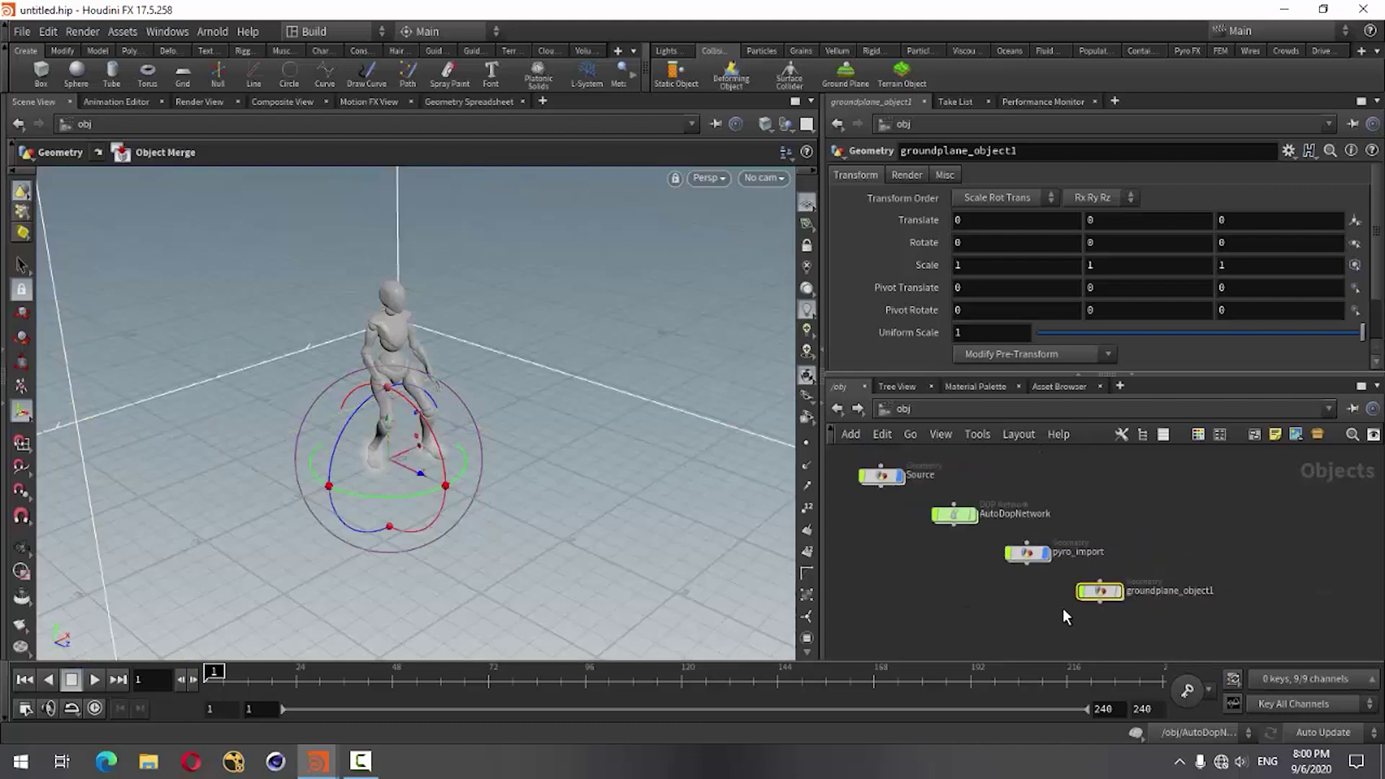
Turn off Display Proxy Geometry on groundplane1 in AutoDopNetwork and return to /obj
{"action": "double_click", "coordinate": [955, 515]}
{"action": "key", "text": "l"}
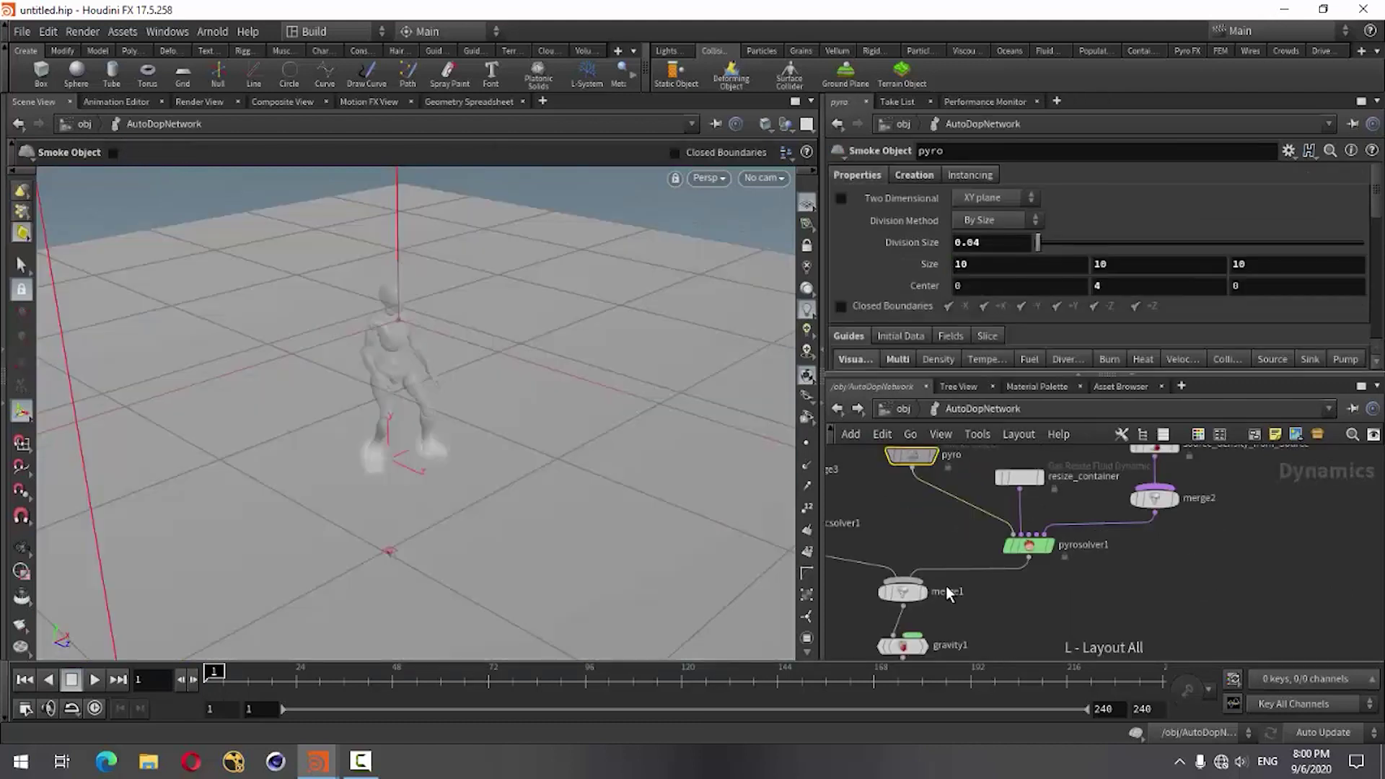
{"action": "scroll", "coordinate": [946, 586], "scroll_direction": "down", "scroll_amount": 3}
{"action": "scroll", "coordinate": [883, 516], "scroll_direction": "up", "scroll_amount": 3}
{"action": "left_click", "coordinate": [928, 535]}
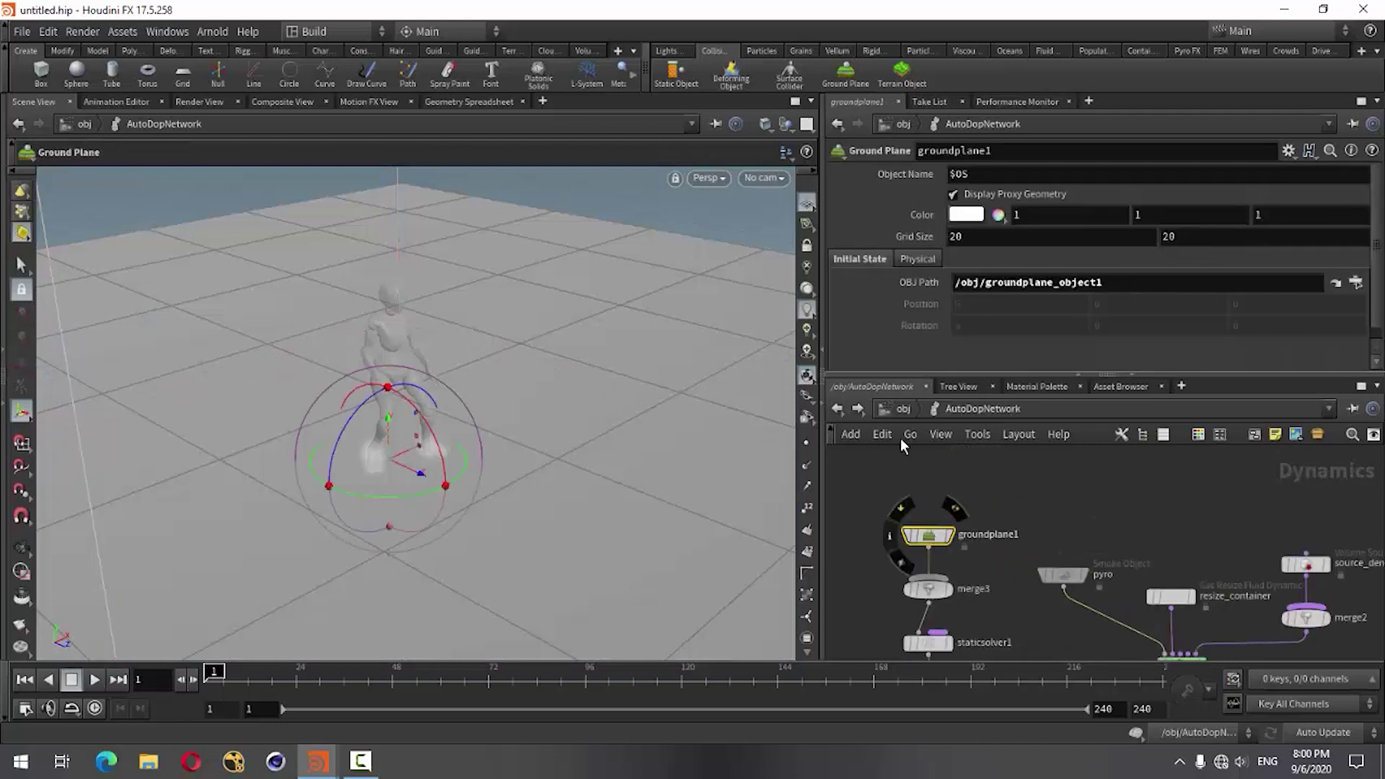
{"action": "left_click", "coordinate": [953, 194]}
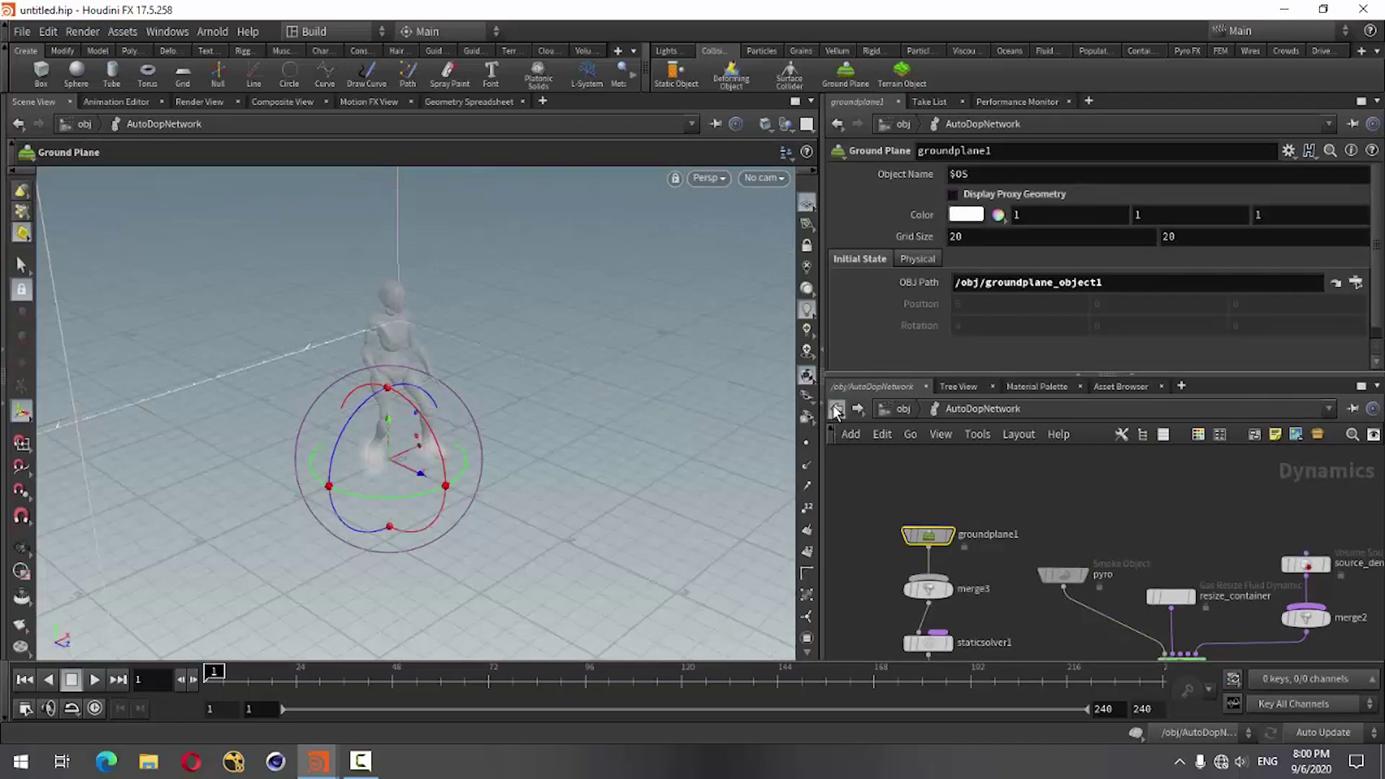
{"action": "left_click", "coordinate": [836, 410]}
Create a grid1 Grid object at /obj and go inside it
{"action": "key", "text": "Tab"}
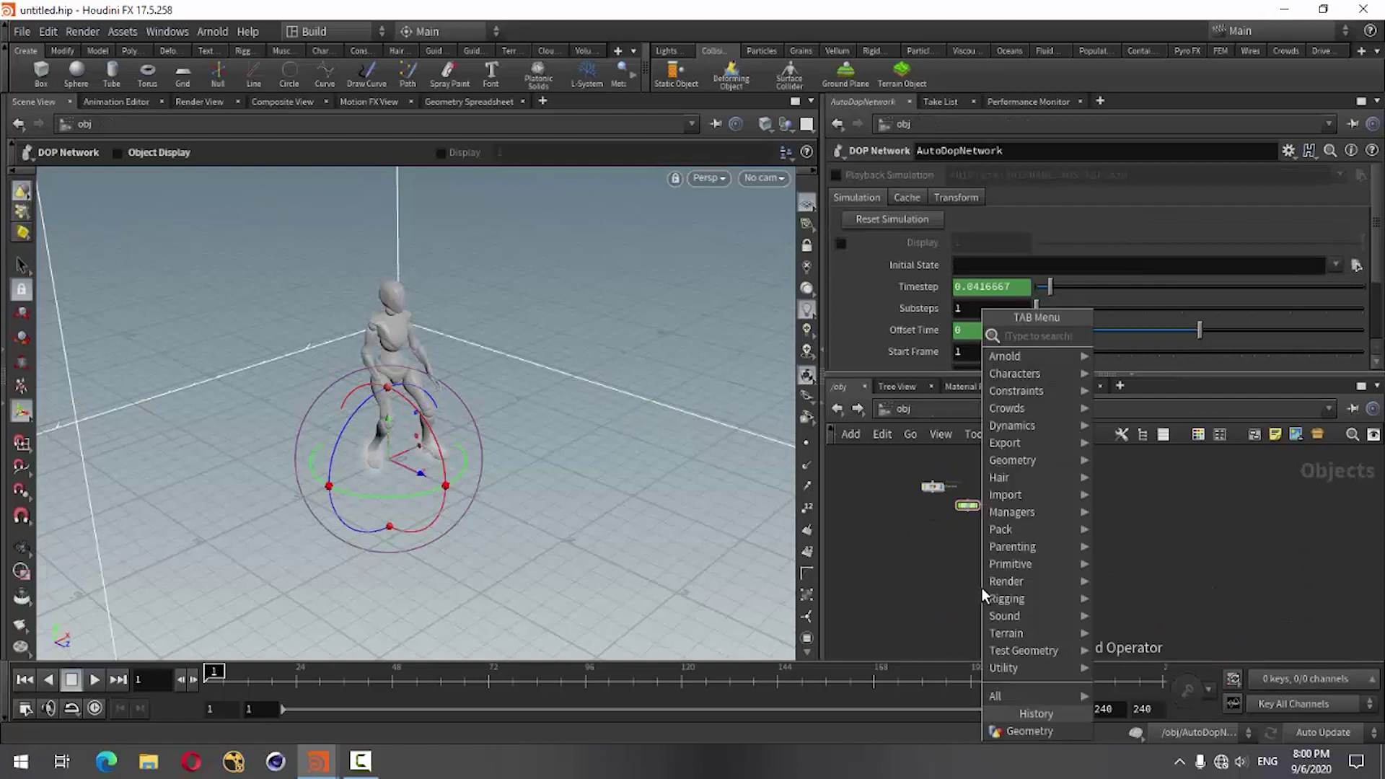
{"action": "type", "text": "grid"}
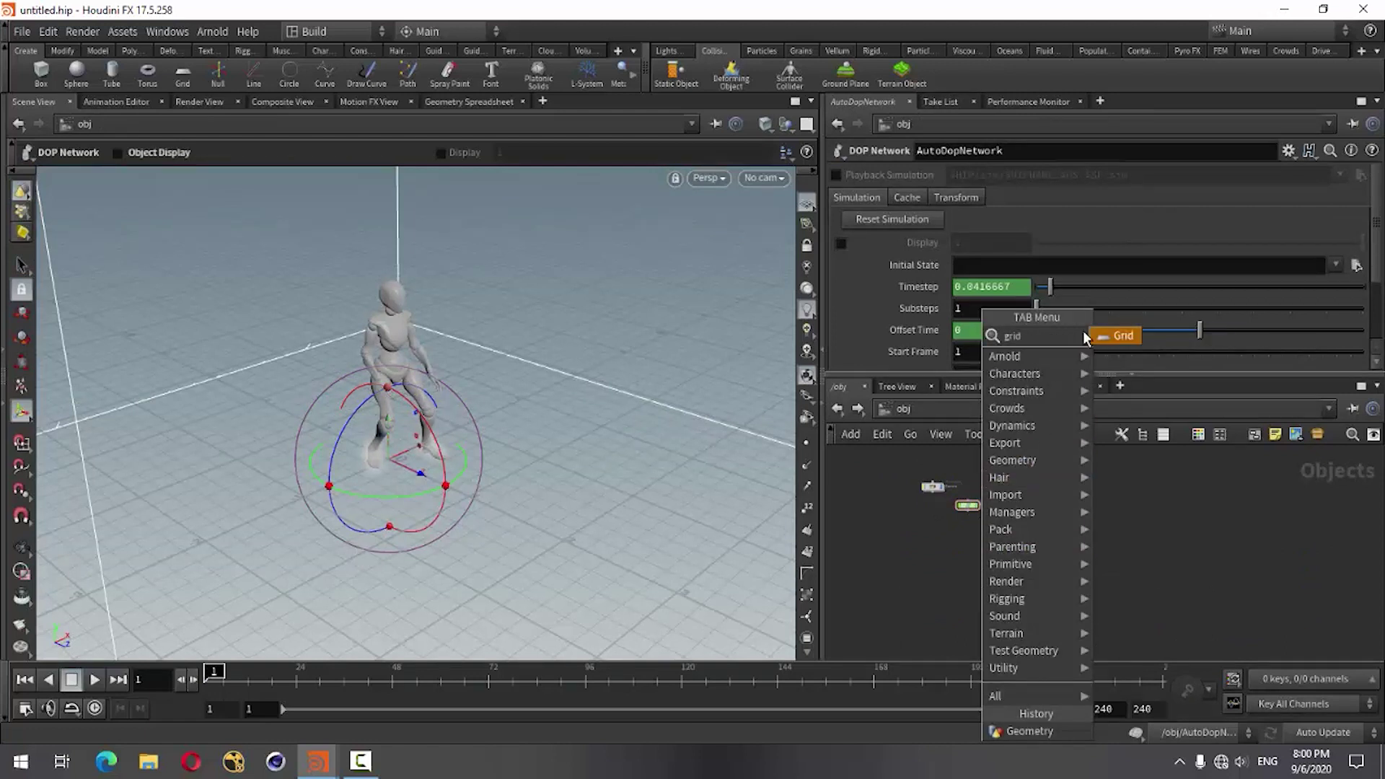
{"action": "left_click", "coordinate": [1117, 336]}
{"action": "left_click", "coordinate": [944, 565]}
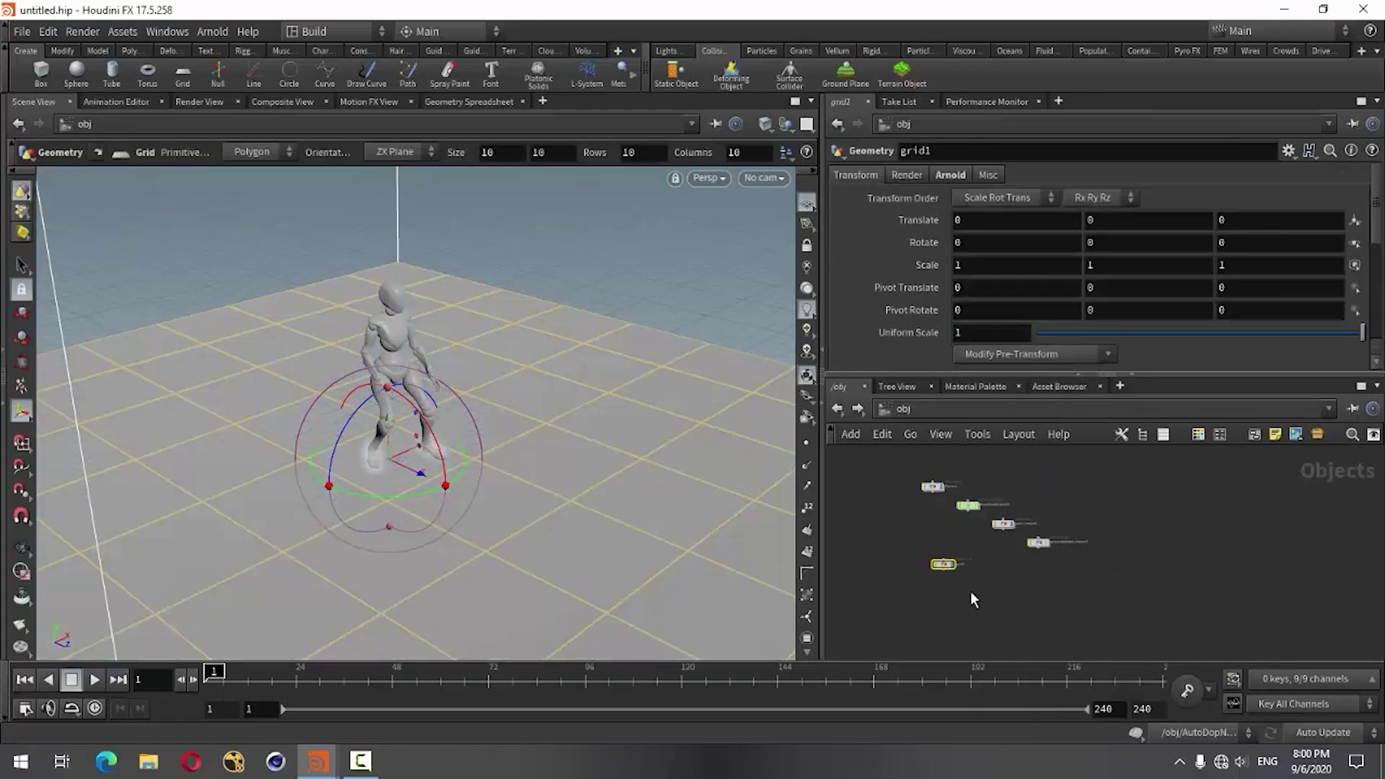
{"action": "double_click", "coordinate": [944, 567]}
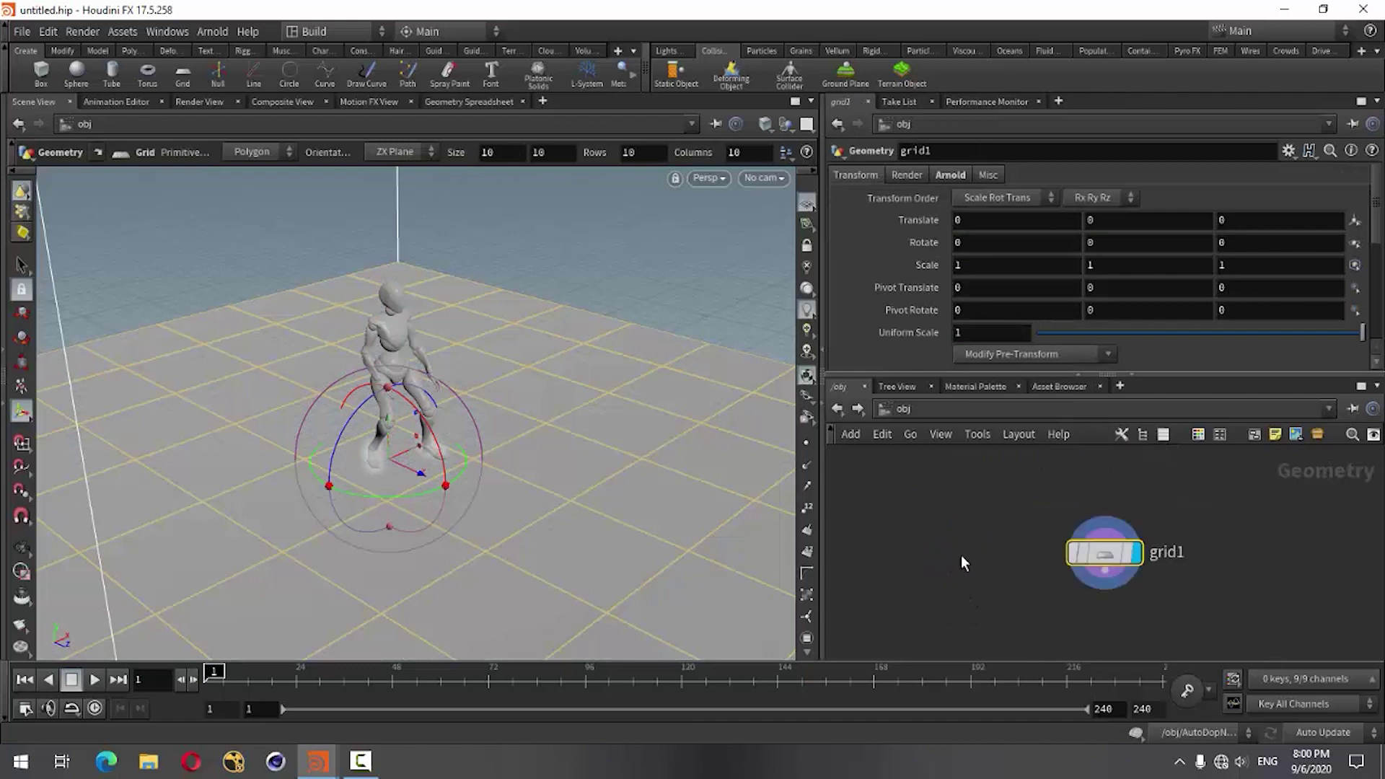
Set the grid Size to 100 by 100 and deselect grid1
{"action": "scroll", "coordinate": [970, 346], "scroll_direction": "down", "scroll_amount": 2}
{"action": "scroll", "coordinate": [970, 344], "scroll_direction": "up", "scroll_amount": 2}
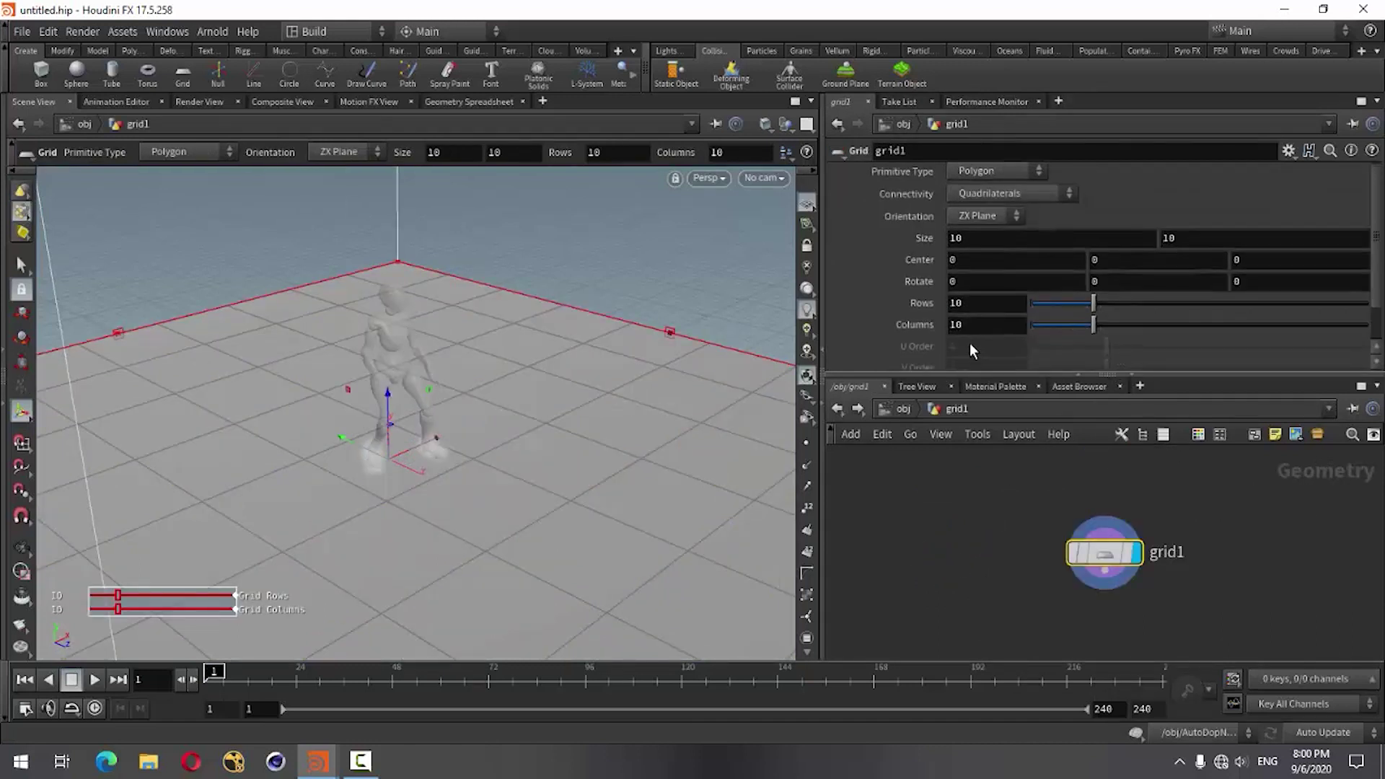
{"action": "left_click", "coordinate": [965, 242]}
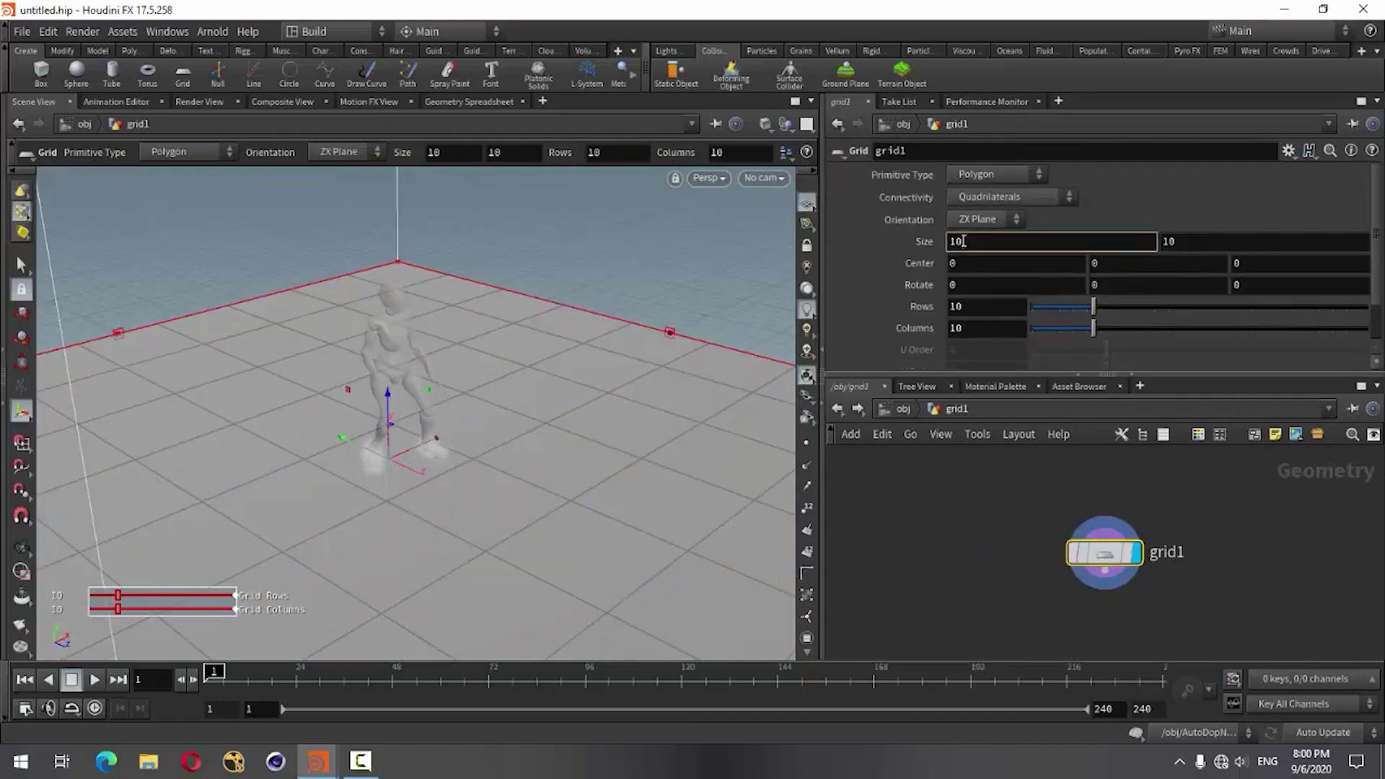
{"action": "type", "text": "0"}
{"action": "key", "text": "Tab"}
{"action": "type", "text": "100"}
{"action": "key", "text": "Return"}
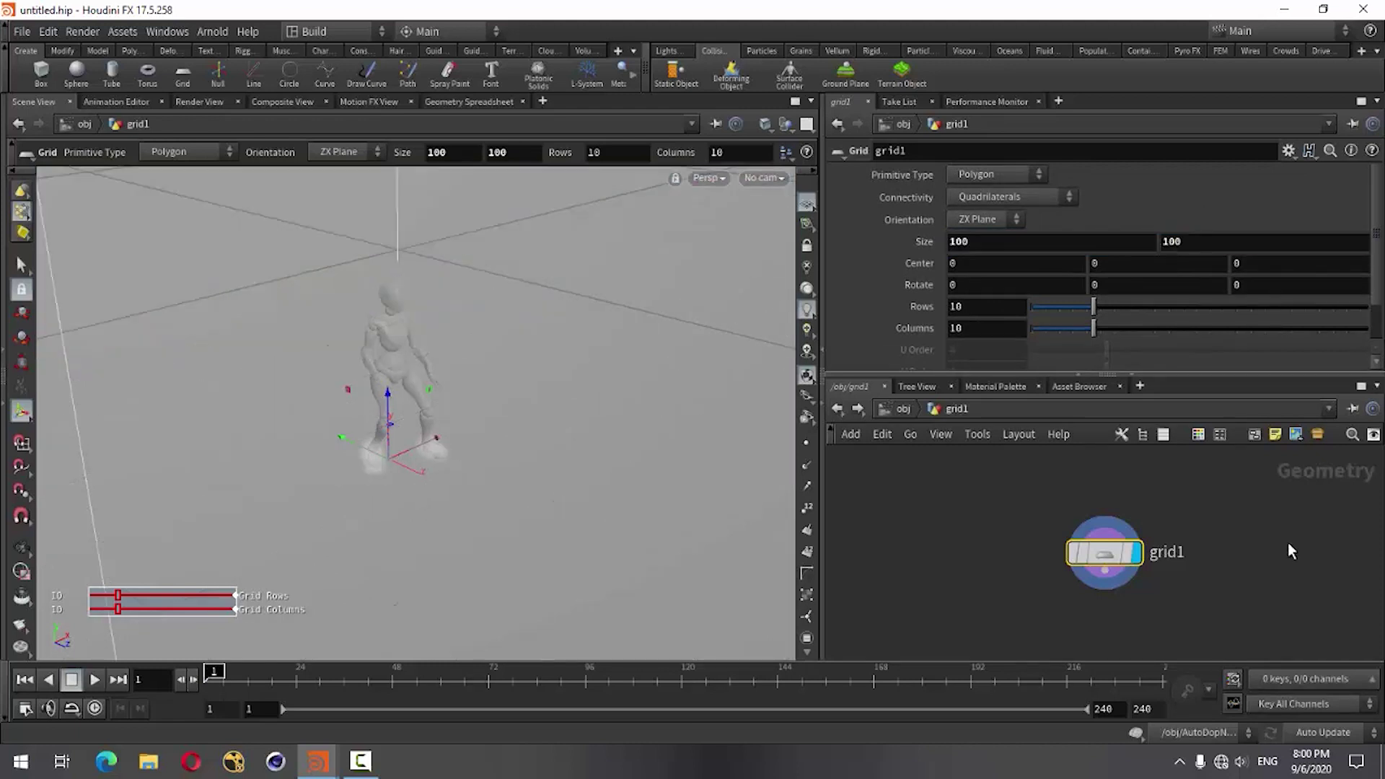
{"action": "key", "text": "u"}
{"action": "left_click", "coordinate": [1121, 615]}
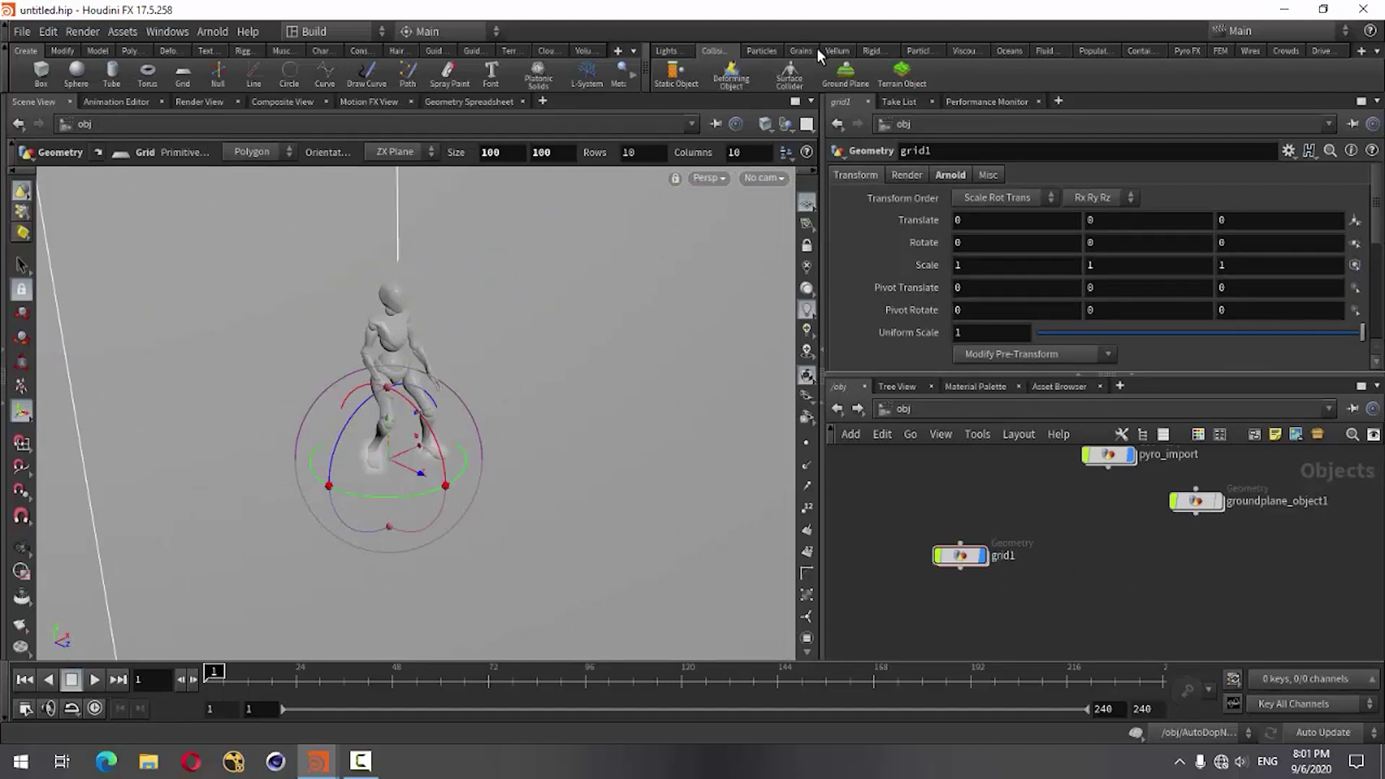
Add a Sky Light rig (sunlight1, skylight1) and rotate the environment light about 38 degrees
{"action": "left_click", "coordinate": [670, 49]}
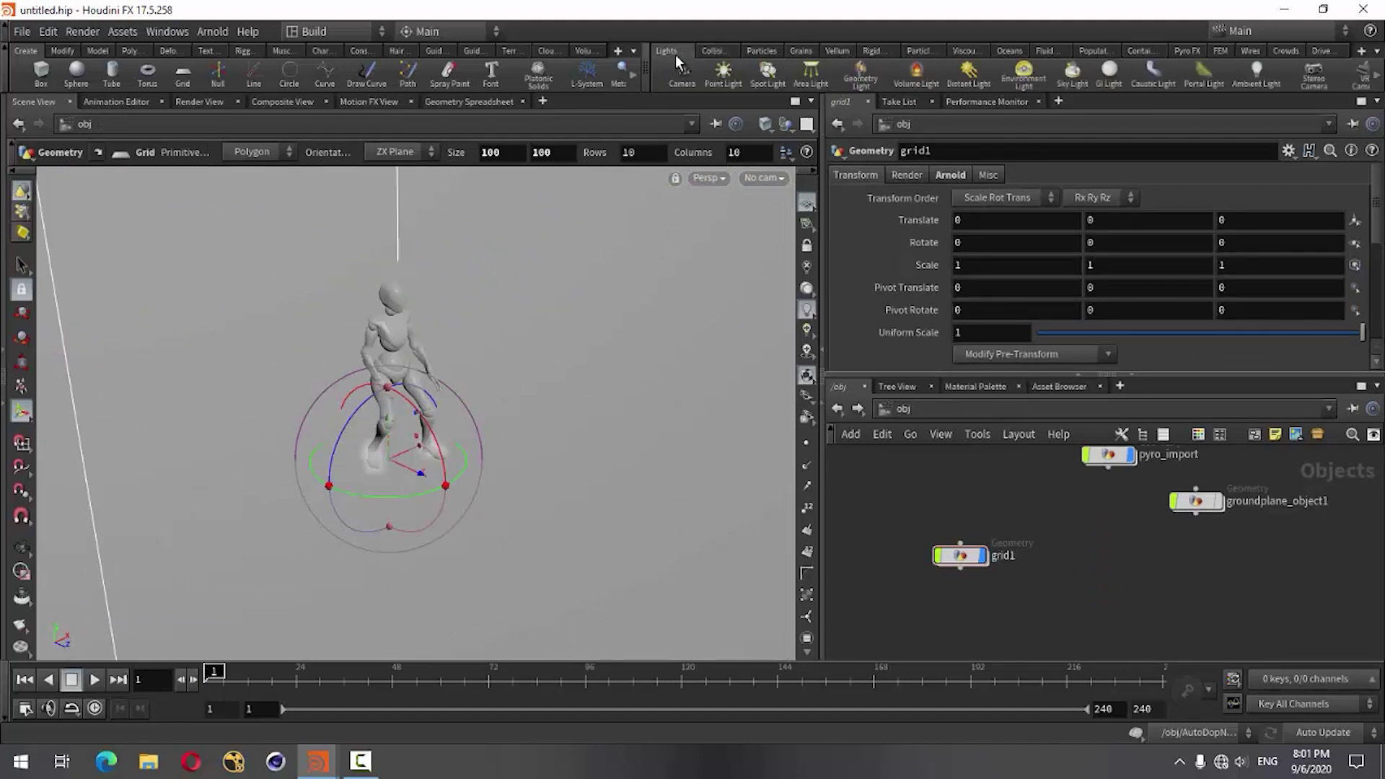
{"action": "left_click", "coordinate": [1073, 72]}
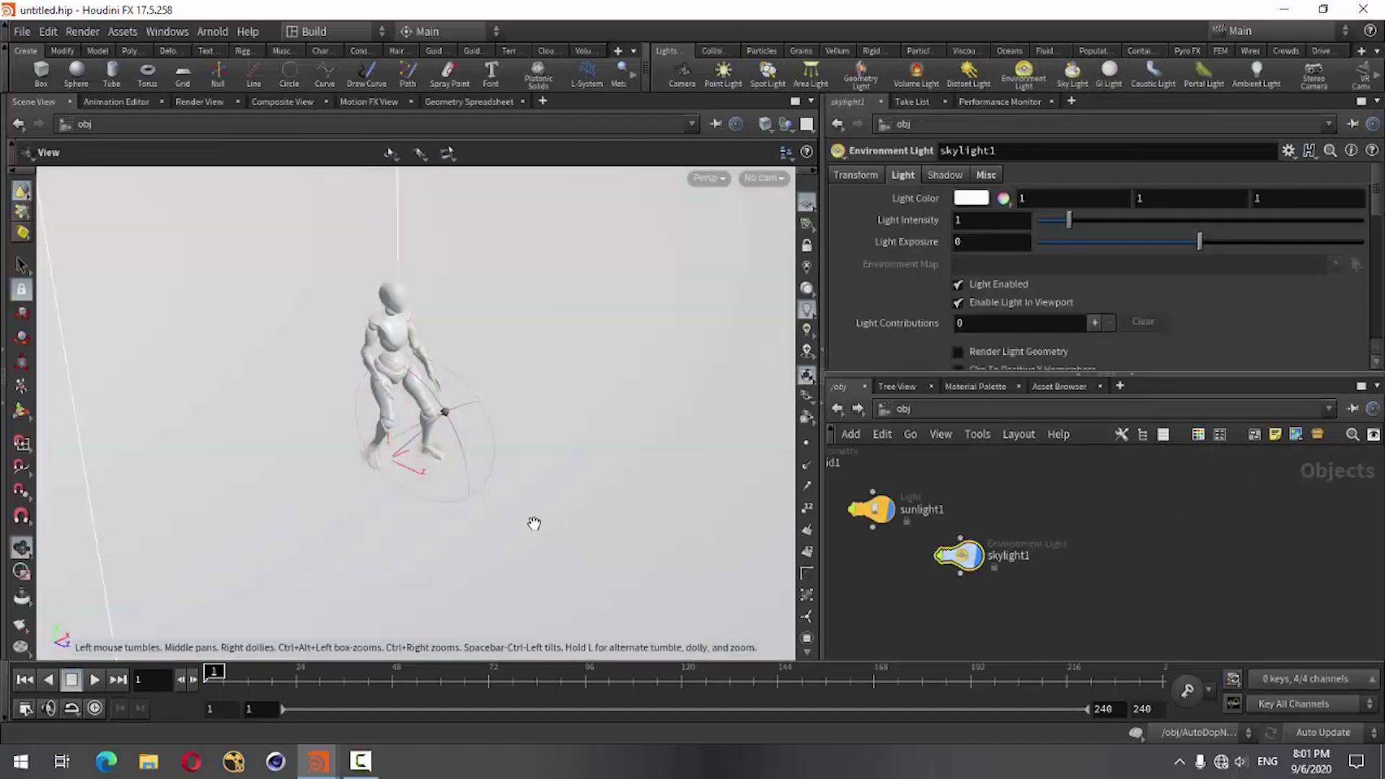
{"action": "left_click_drag", "start_coordinate": [534, 523], "coordinate": [495, 526]}
{"action": "key", "text": "Return"}
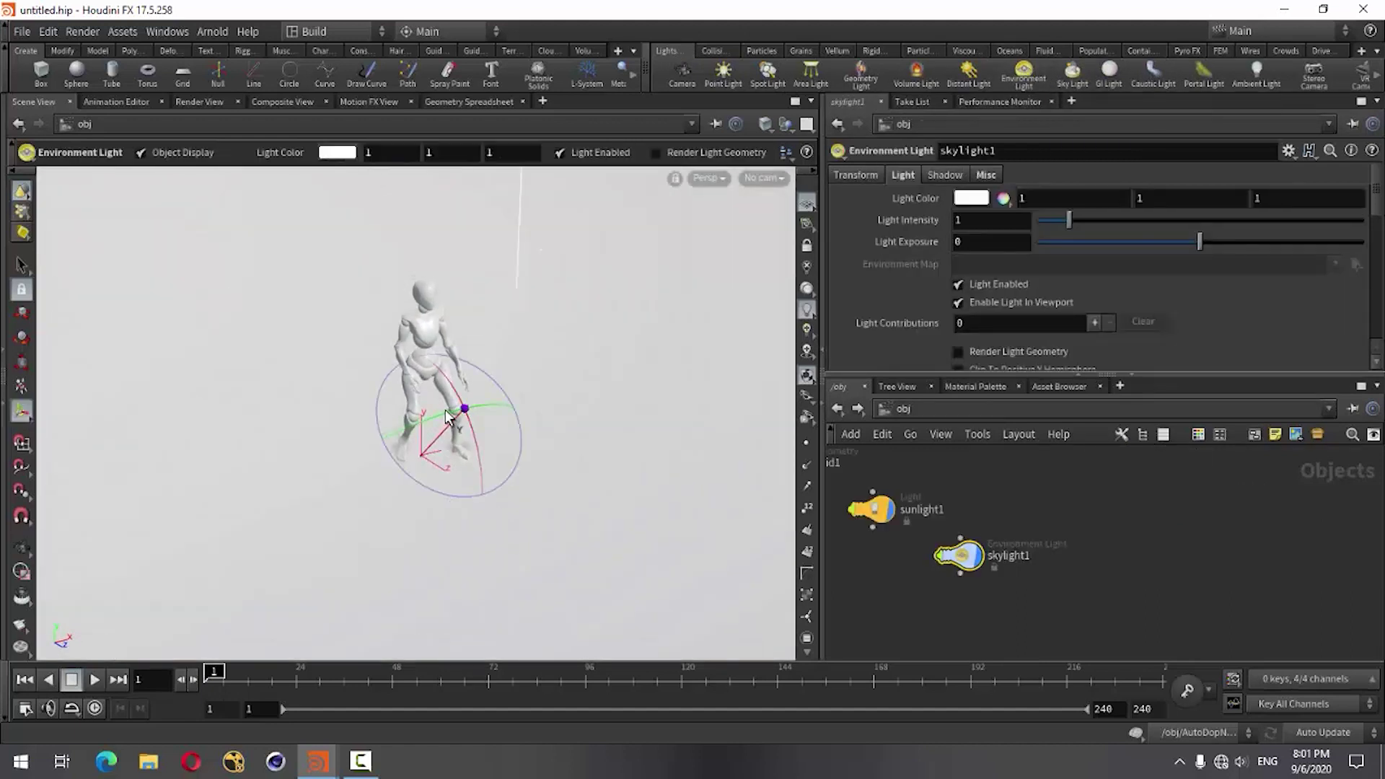
{"action": "left_click_drag", "start_coordinate": [385, 441], "coordinate": [351, 456]}
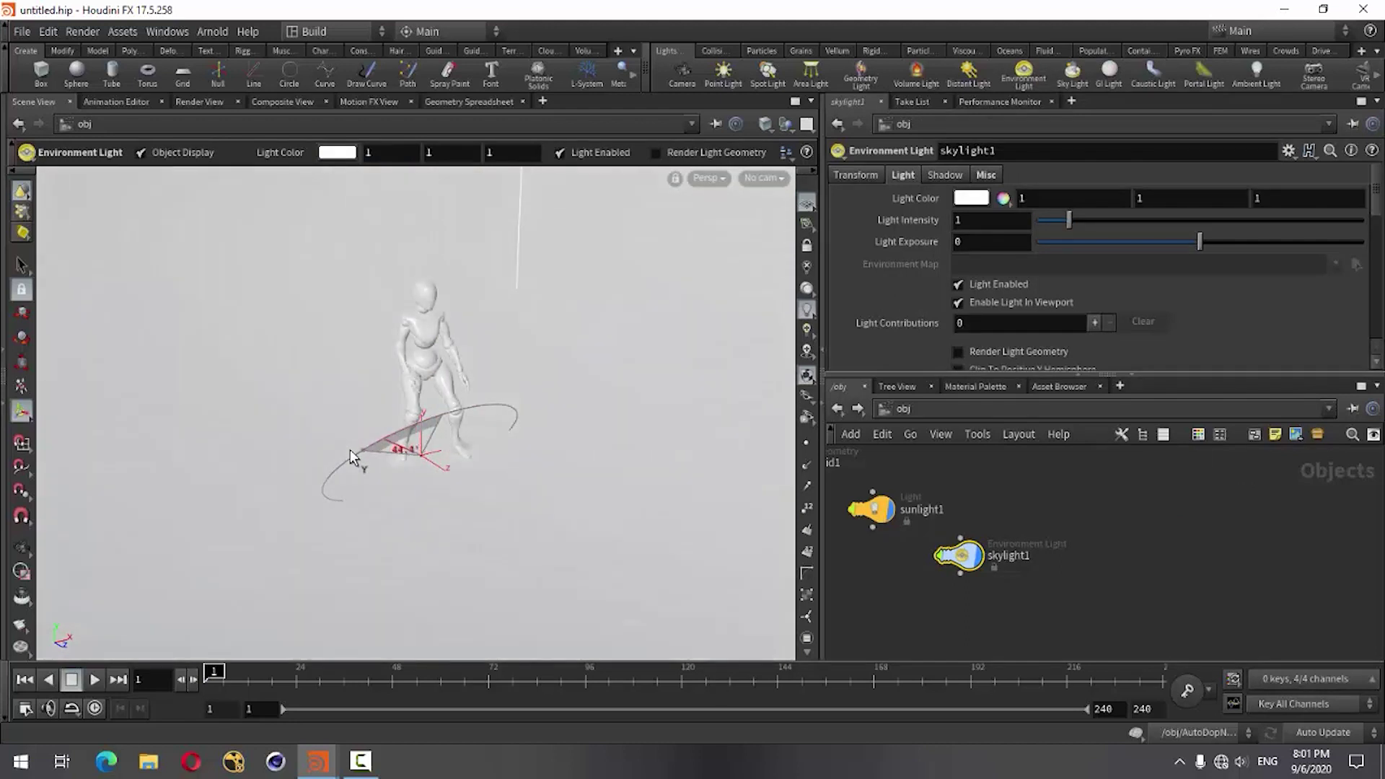
{"action": "left_click_drag", "start_coordinate": [349, 456], "coordinate": [349, 456]}
{"action": "left_click", "coordinate": [808, 352]}
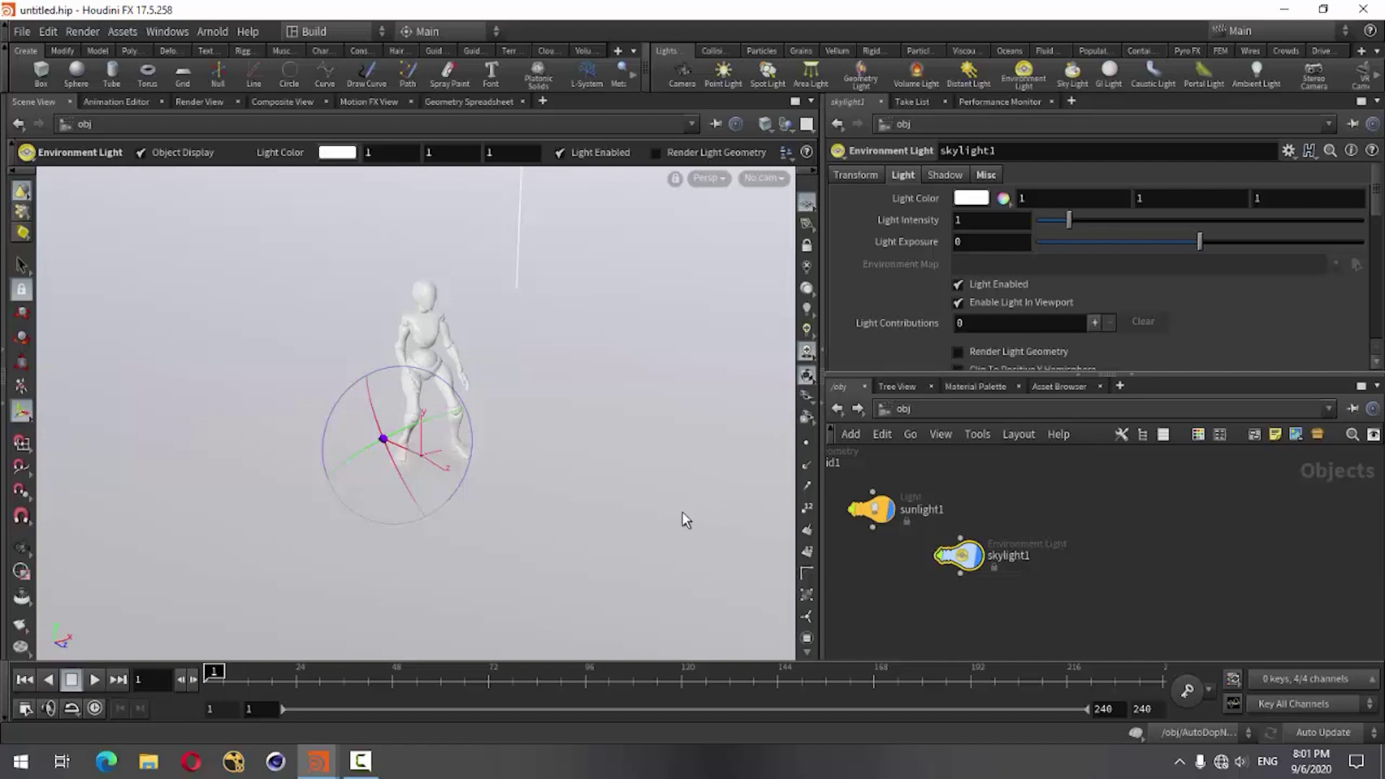
Rotate the environment light about 7 more degrees, then open AutoDopNetwork
{"action": "key", "text": "Escape"}
{"action": "mouse_move", "coordinate": [662, 437]}
{"action": "left_mouse_down"}
{"action": "mouse_move", "coordinate": [449, 535]}
{"action": "mouse_move", "coordinate": [511, 511]}
{"action": "mouse_move", "coordinate": [532, 532]}
{"action": "mouse_move", "coordinate": [544, 504]}
{"action": "left_mouse_up"}
{"action": "scroll", "coordinate": [534, 505], "scroll_direction": "up", "scroll_amount": 3}
{"action": "key", "text": "r"}
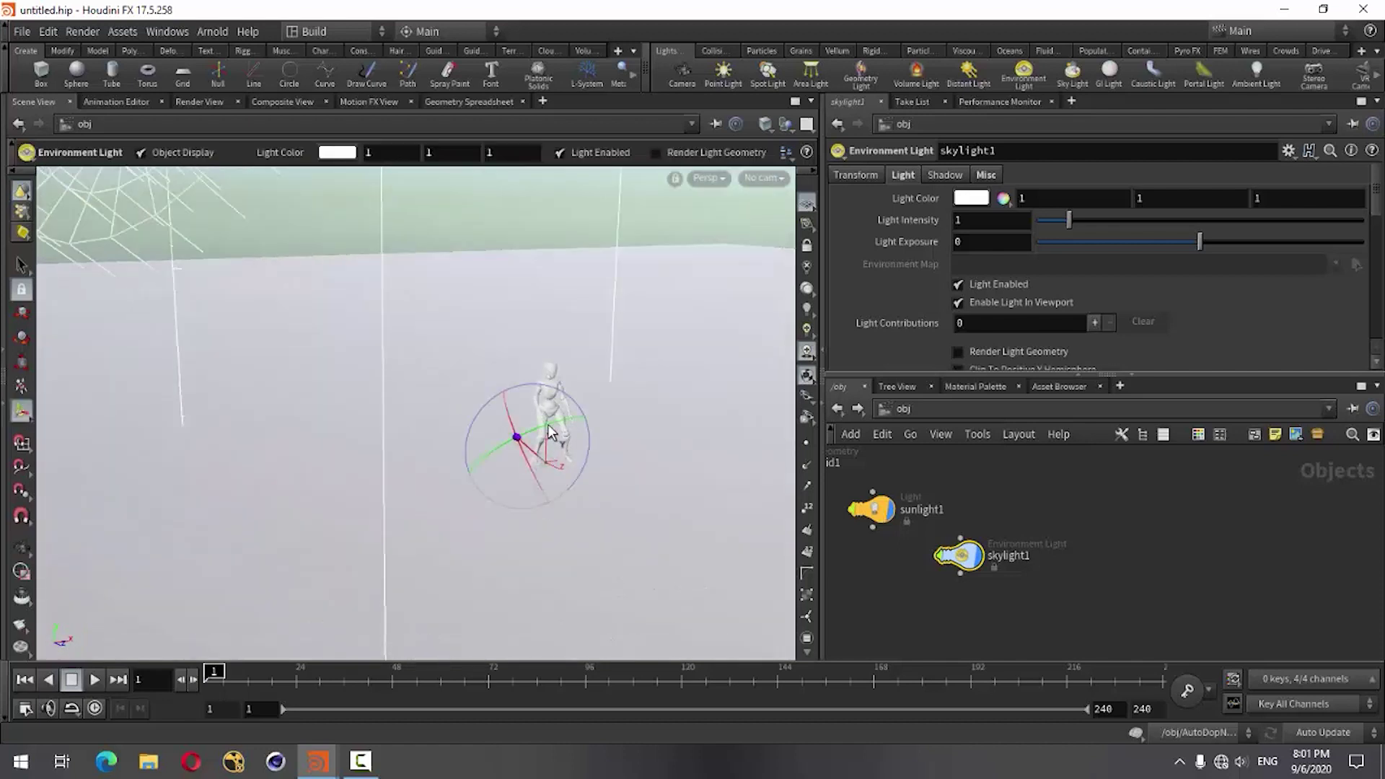
{"action": "mouse_move", "coordinate": [550, 433]}
{"action": "left_mouse_down"}
{"action": "mouse_move", "coordinate": [496, 443]}
{"action": "mouse_move", "coordinate": [509, 443]}
{"action": "mouse_move", "coordinate": [538, 520]}
{"action": "mouse_move", "coordinate": [594, 519]}
{"action": "mouse_move", "coordinate": [606, 575]}
{"action": "mouse_move", "coordinate": [540, 577]}
{"action": "mouse_move", "coordinate": [743, 418]}
{"action": "mouse_move", "coordinate": [513, 560]}
{"action": "mouse_move", "coordinate": [442, 551]}
{"action": "mouse_move", "coordinate": [495, 556]}
{"action": "mouse_move", "coordinate": [457, 570]}
{"action": "mouse_move", "coordinate": [519, 469]}
{"action": "mouse_move", "coordinate": [466, 551]}
{"action": "mouse_move", "coordinate": [477, 562]}
{"action": "left_mouse_up"}
{"action": "key", "text": "Escape"}
{"action": "key", "text": "Return"}
{"action": "scroll", "coordinate": [1030, 606], "scroll_direction": "down", "scroll_amount": 3}
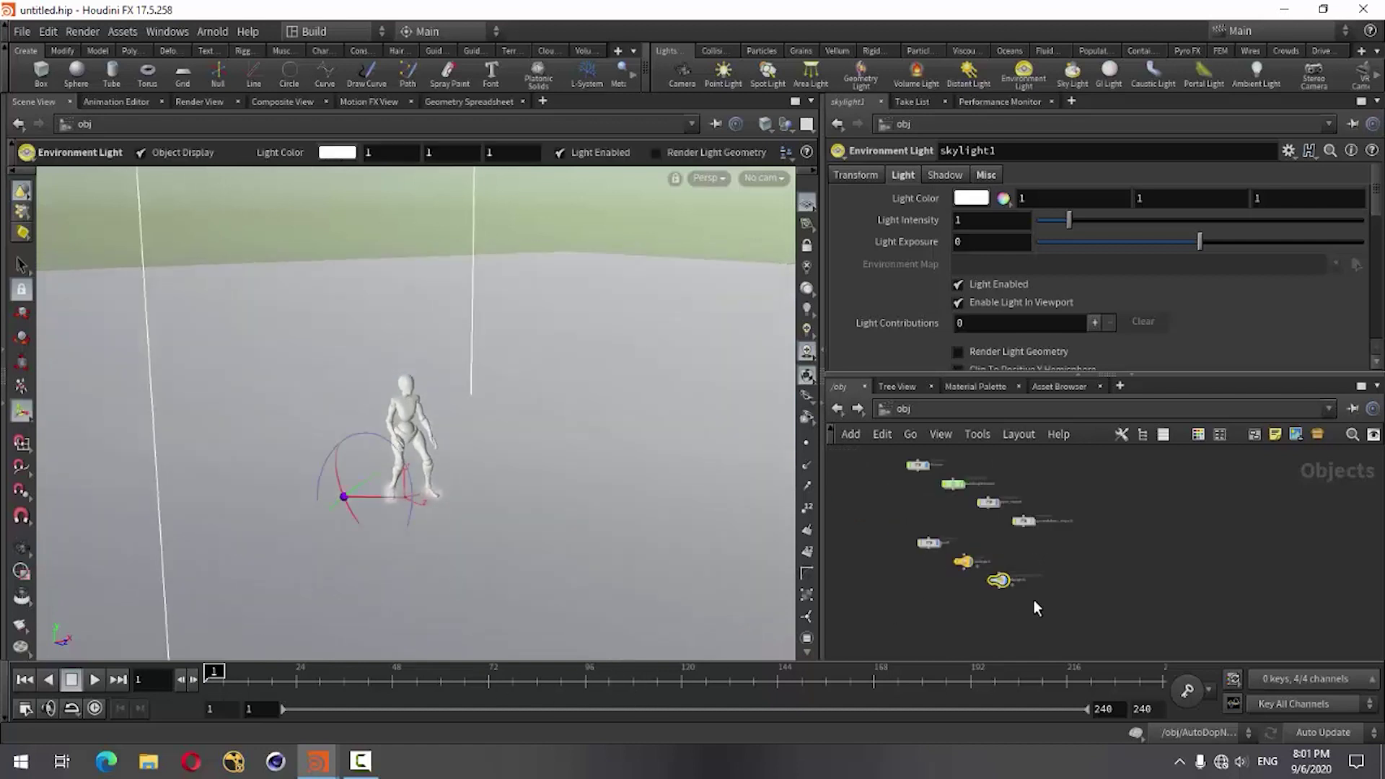
{"action": "double_click", "coordinate": [952, 481]}
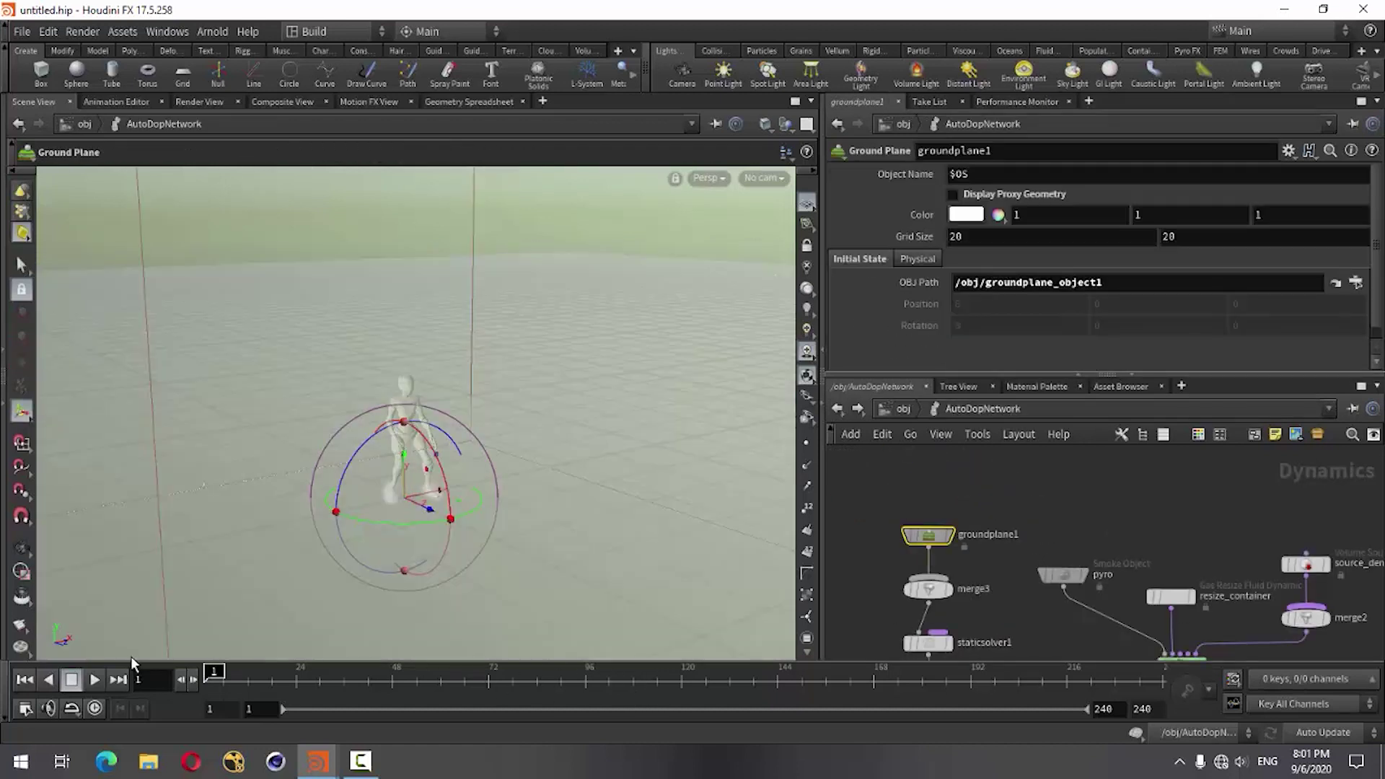
Cook the pyro sim to about frame 67, hide the viewport grid, and return to frame 1
{"action": "left_click", "coordinate": [96, 680]}
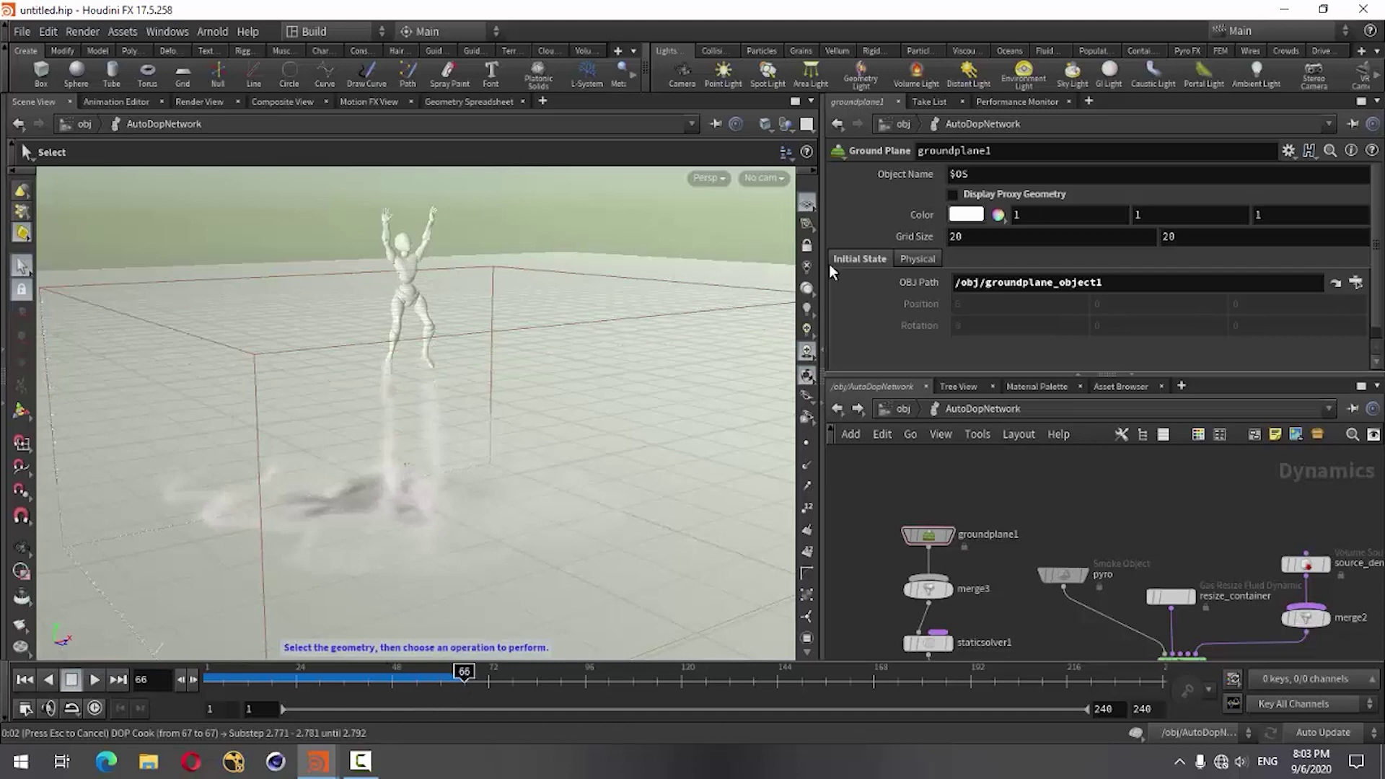
{"action": "left_click", "coordinate": [808, 206]}
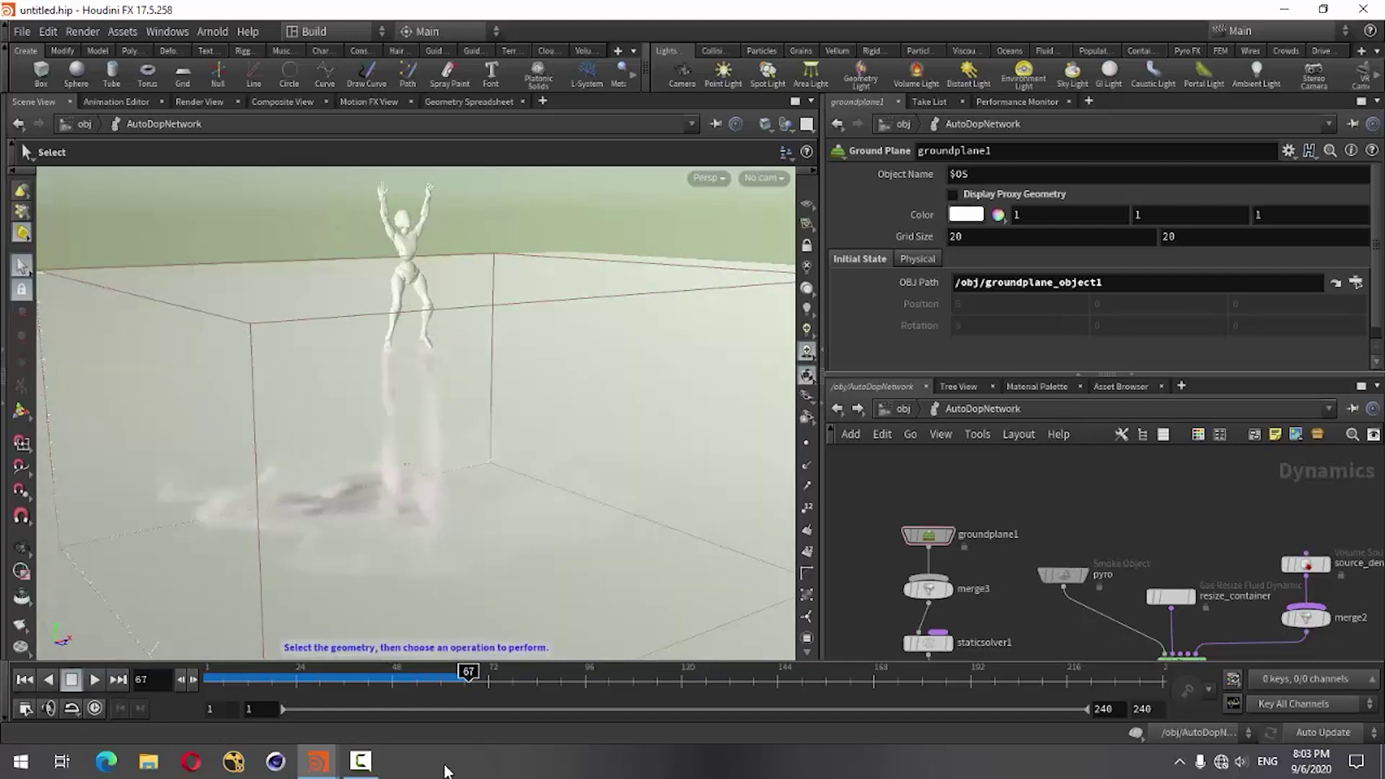
{"action": "mouse_move", "coordinate": [469, 676]}
{"action": "left_mouse_down"}
{"action": "mouse_move", "coordinate": [232, 684]}
{"action": "mouse_move", "coordinate": [465, 682]}
{"action": "mouse_move", "coordinate": [251, 682]}
{"action": "mouse_move", "coordinate": [458, 682]}
{"action": "mouse_move", "coordinate": [404, 682]}
{"action": "left_mouse_up"}
{"action": "left_click", "coordinate": [24, 680]}
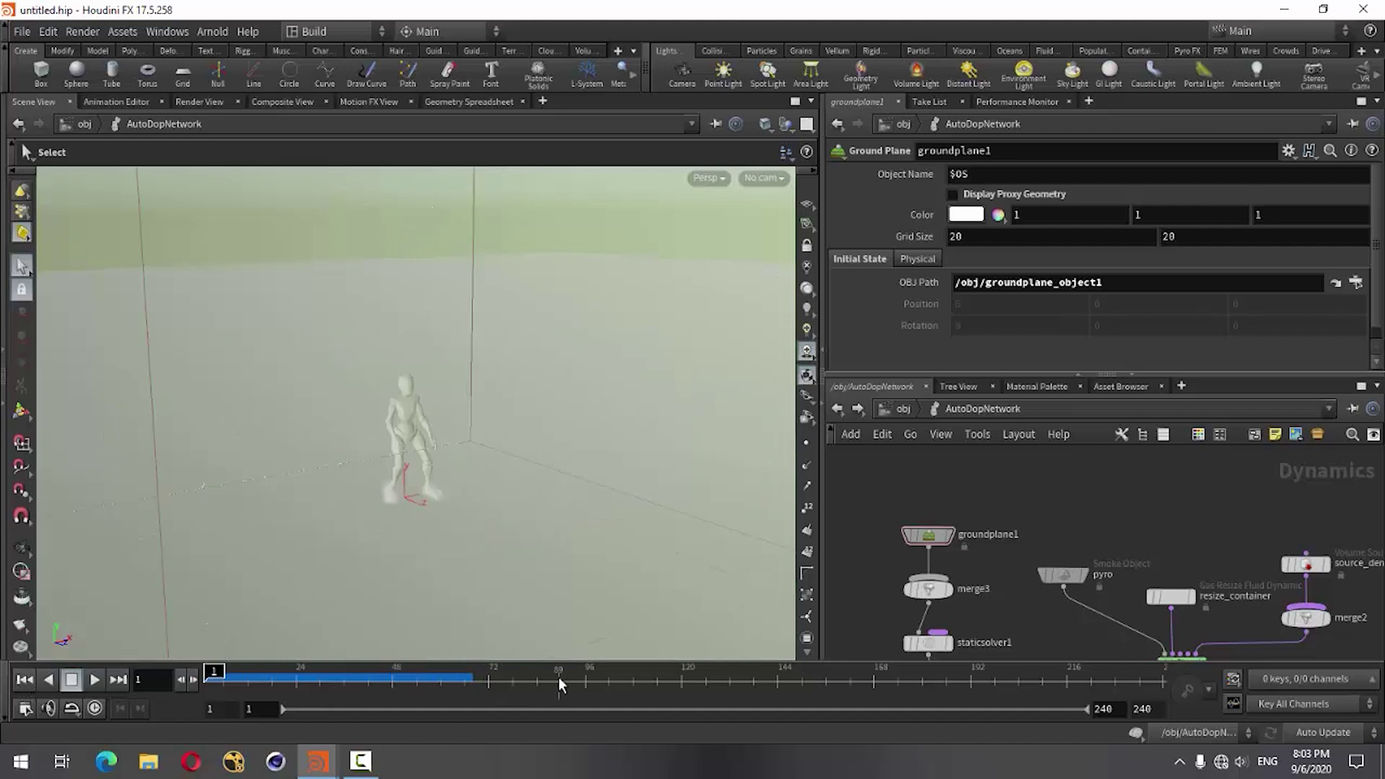
Raise the density Scale on source_density from 1 to 5
{"action": "scroll", "coordinate": [1239, 606], "scroll_direction": "down", "scroll_amount": 2}
{"action": "scroll", "coordinate": [1239, 606], "scroll_direction": "up", "scroll_amount": 4}
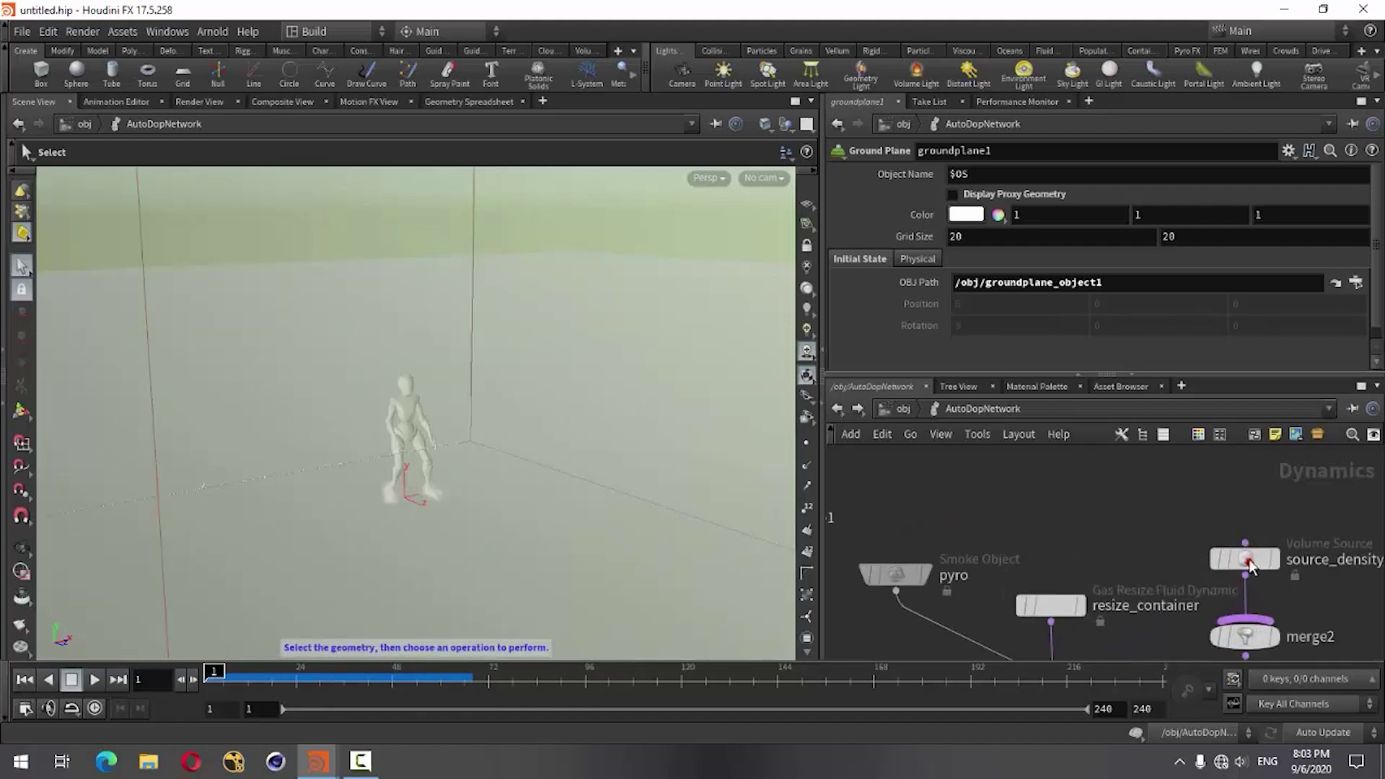
{"action": "left_click", "coordinate": [1250, 566]}
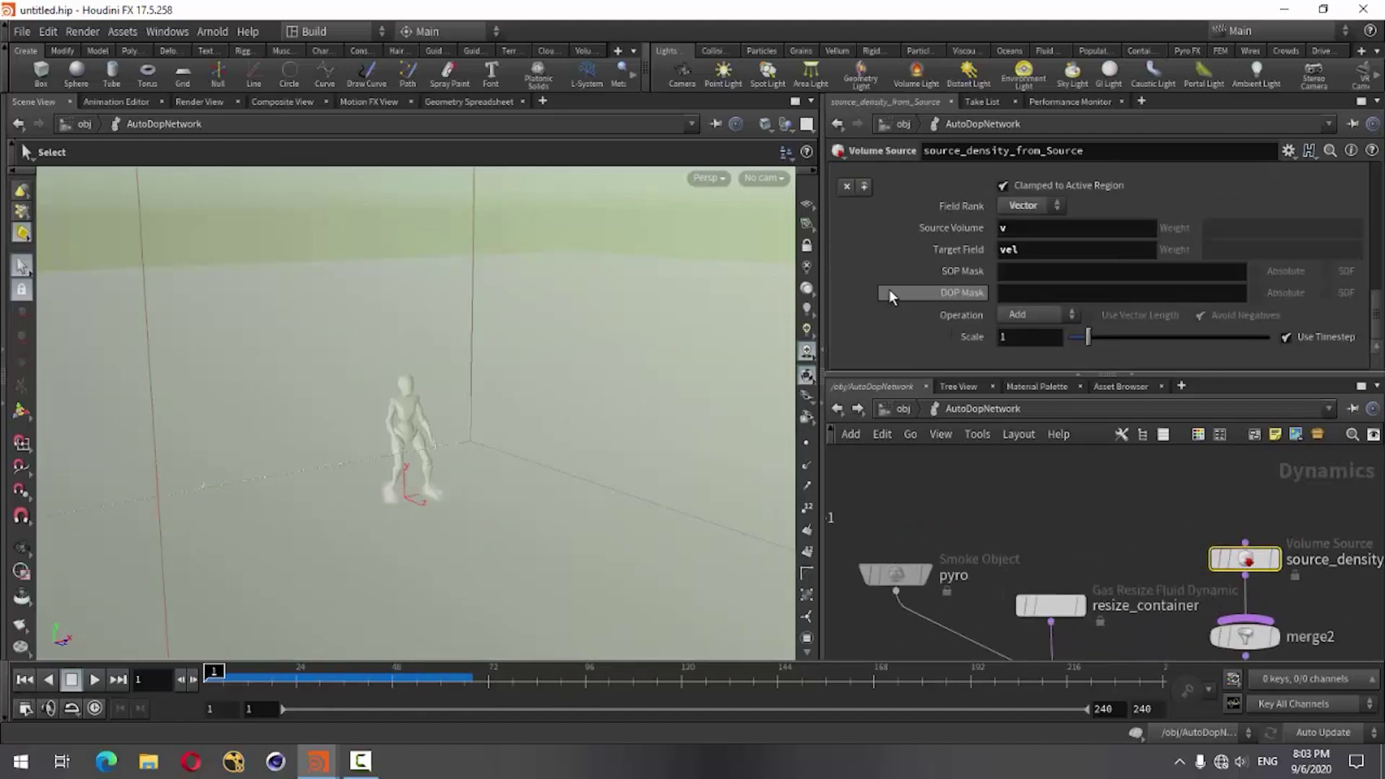
{"action": "scroll", "coordinate": [889, 288], "scroll_direction": "down", "scroll_amount": 3}
{"action": "scroll", "coordinate": [936, 296], "scroll_direction": "up", "scroll_amount": 3}
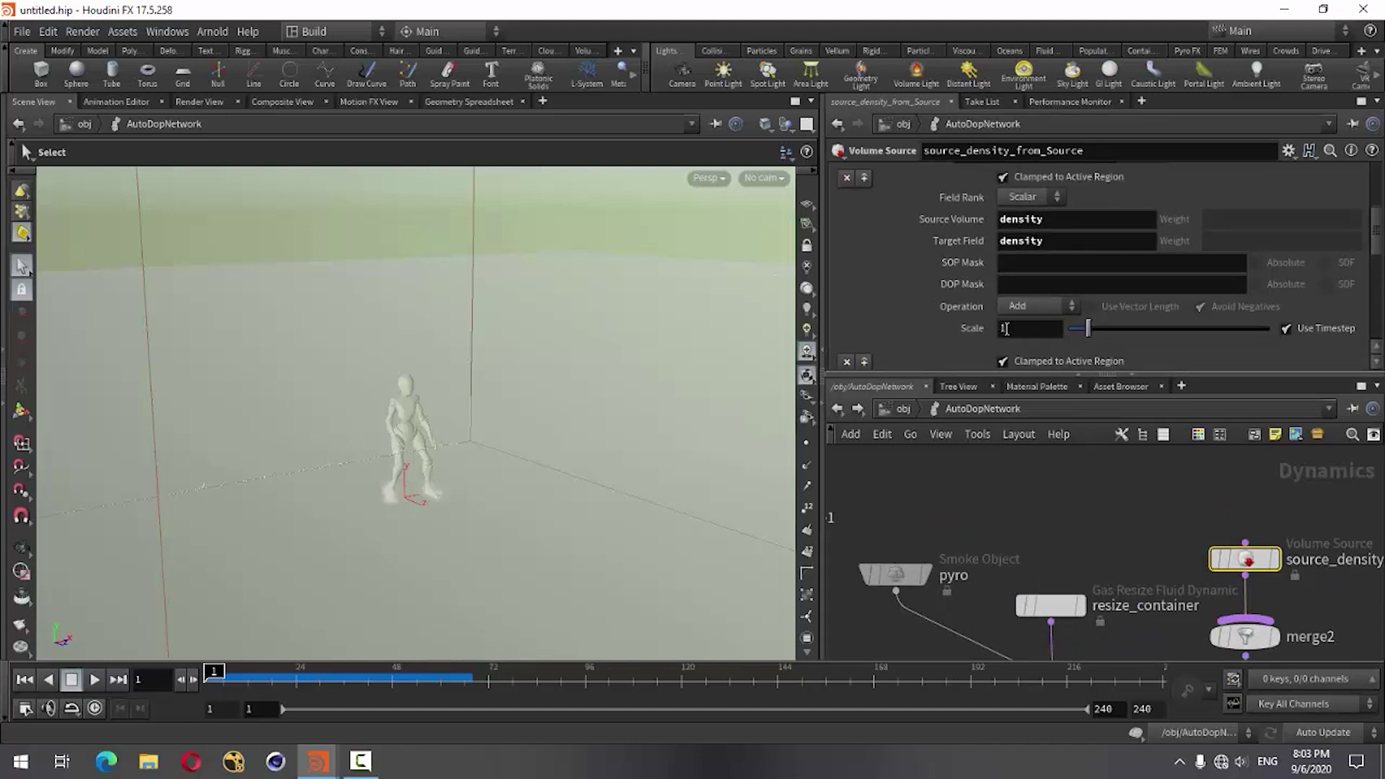
{"action": "scroll", "coordinate": [946, 316], "scroll_direction": "down", "scroll_amount": 2}
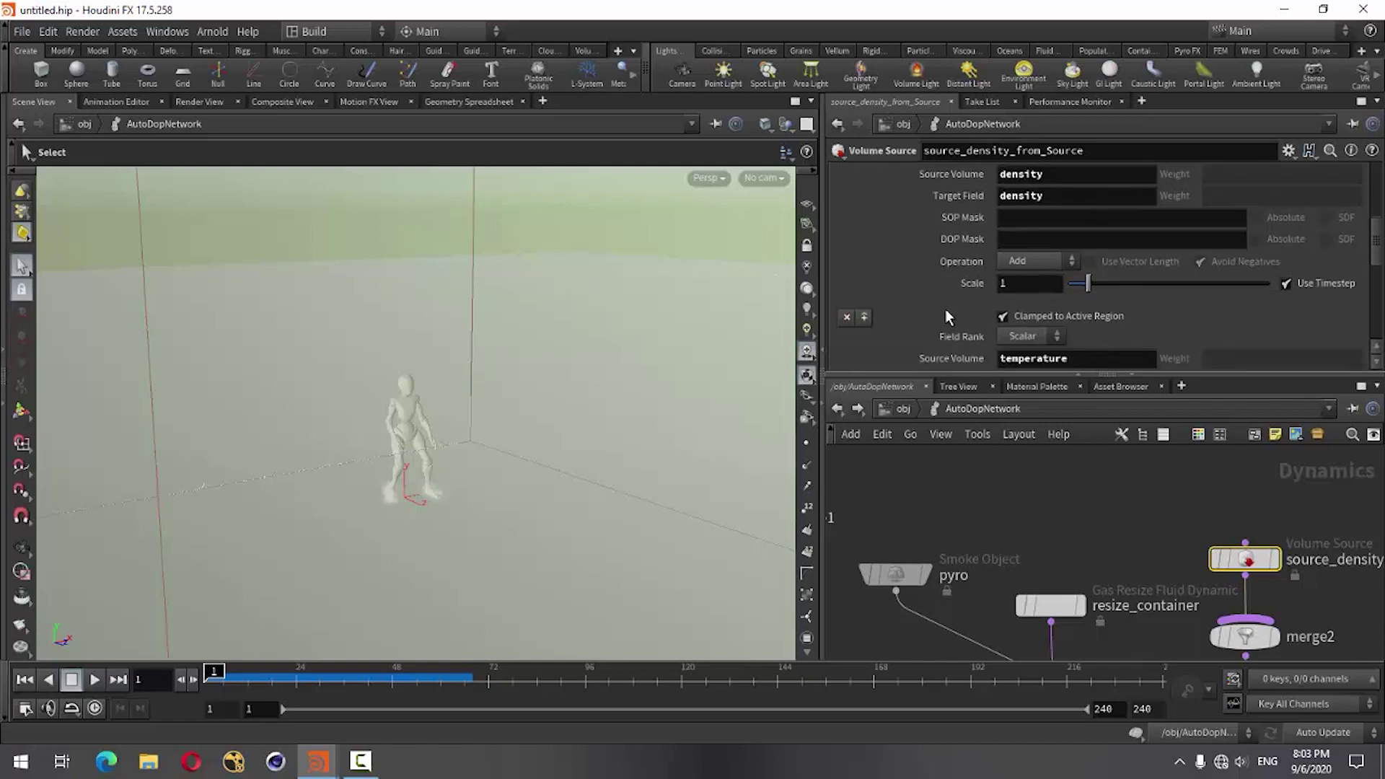
{"action": "left_click", "coordinate": [1014, 285]}
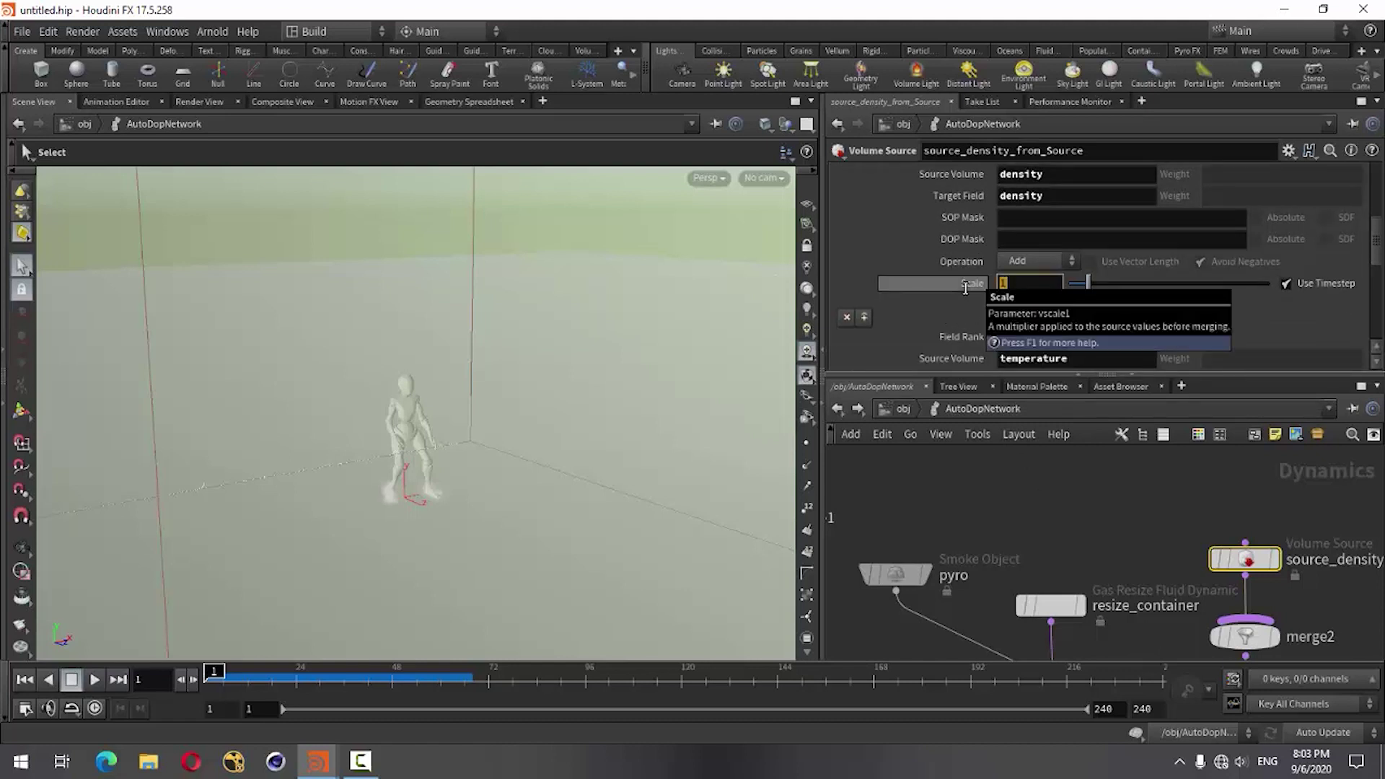
{"action": "type", "text": "5"}
{"action": "key", "text": "Return"}
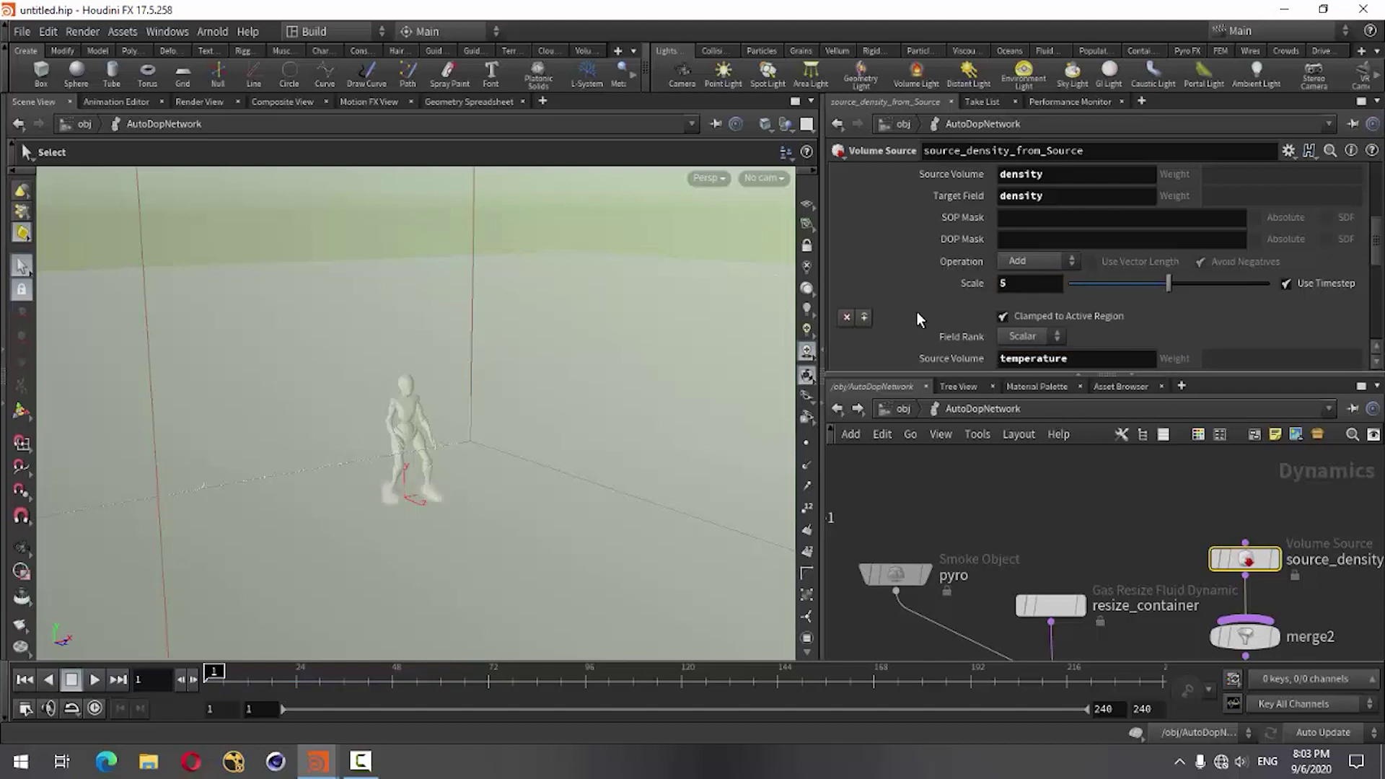
Scrub the timeline forward to frame 56
{"action": "scroll", "coordinate": [923, 294], "scroll_direction": "down", "scroll_amount": 2}
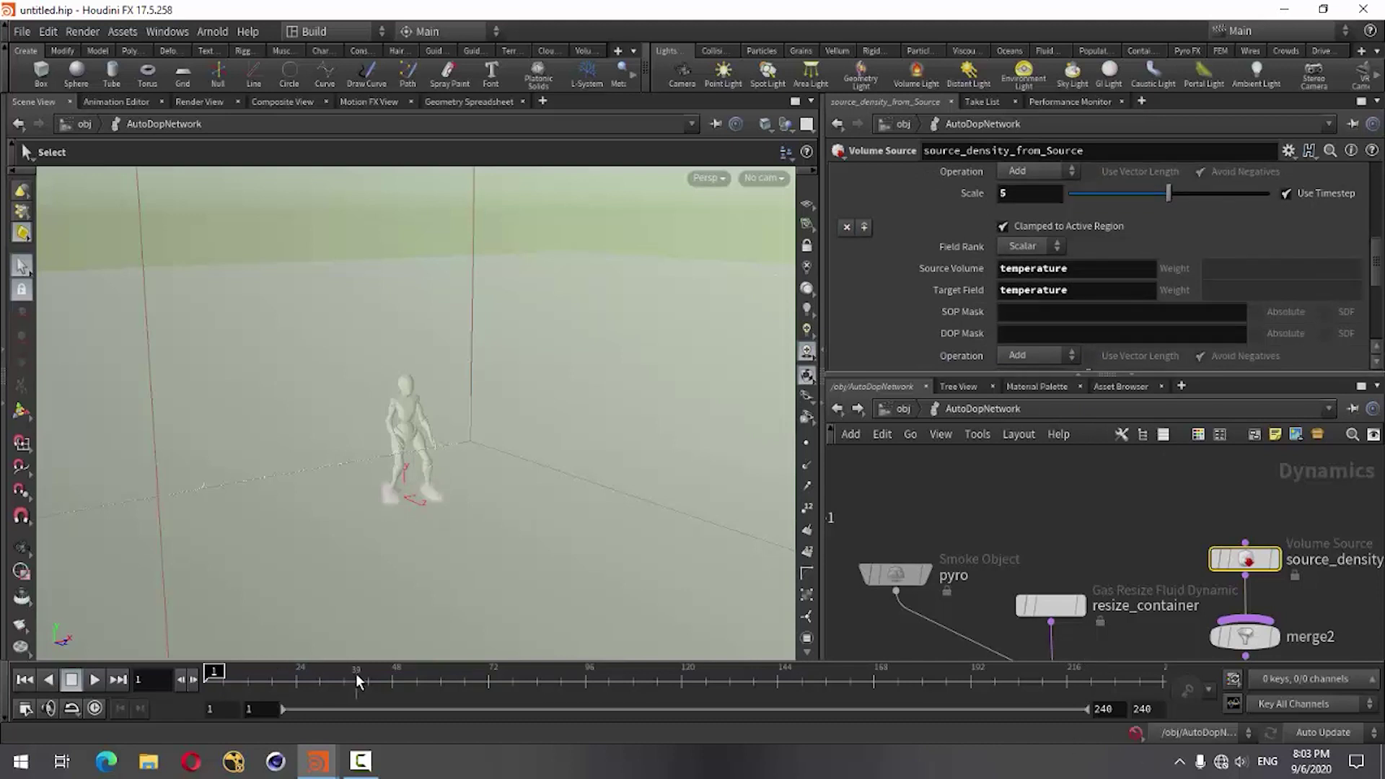
{"action": "left_click_drag", "start_coordinate": [303, 680], "coordinate": [406, 690]}
{"action": "left_click_drag", "start_coordinate": [416, 691], "coordinate": [426, 696]}
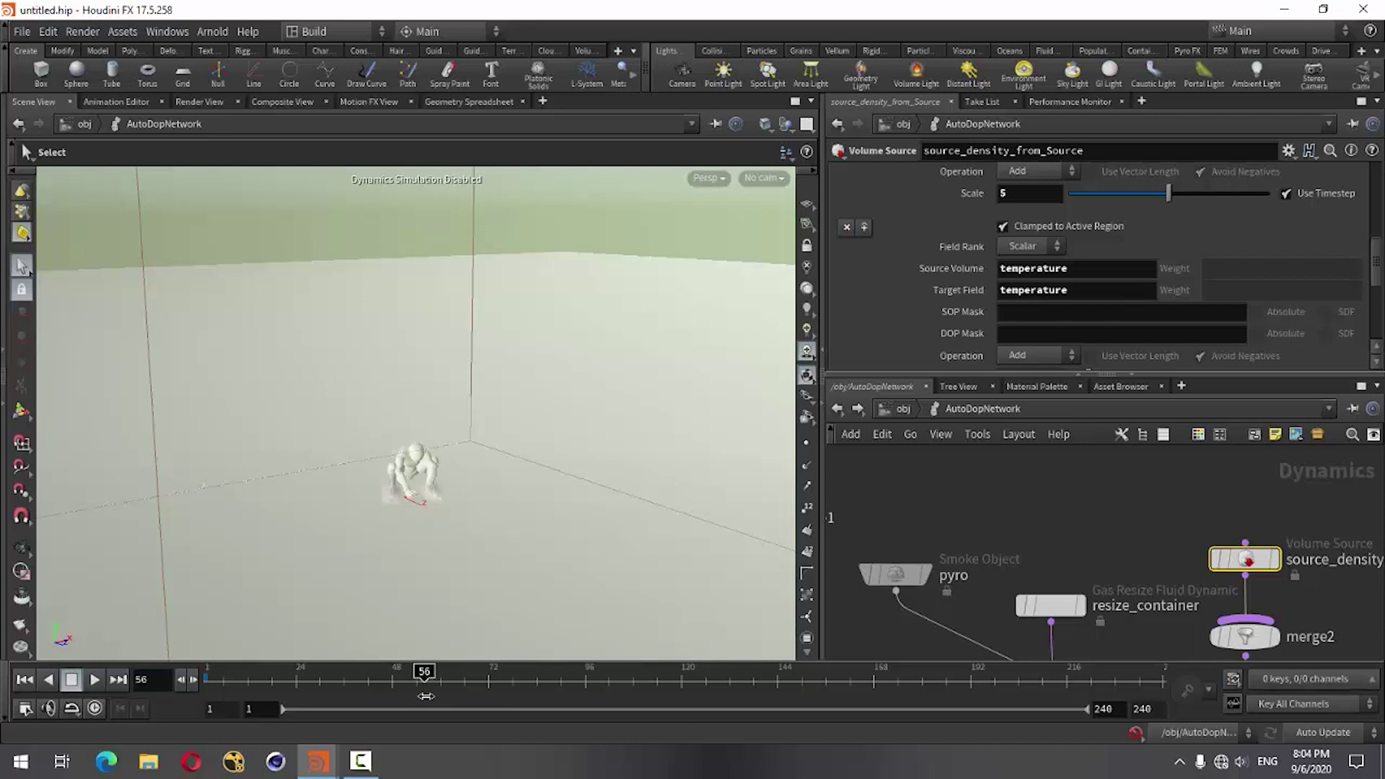
At frame 56, keyframe vel Scale at 10 and density Scale at 50
{"action": "scroll", "coordinate": [938, 252], "scroll_direction": "down", "scroll_amount": 3}
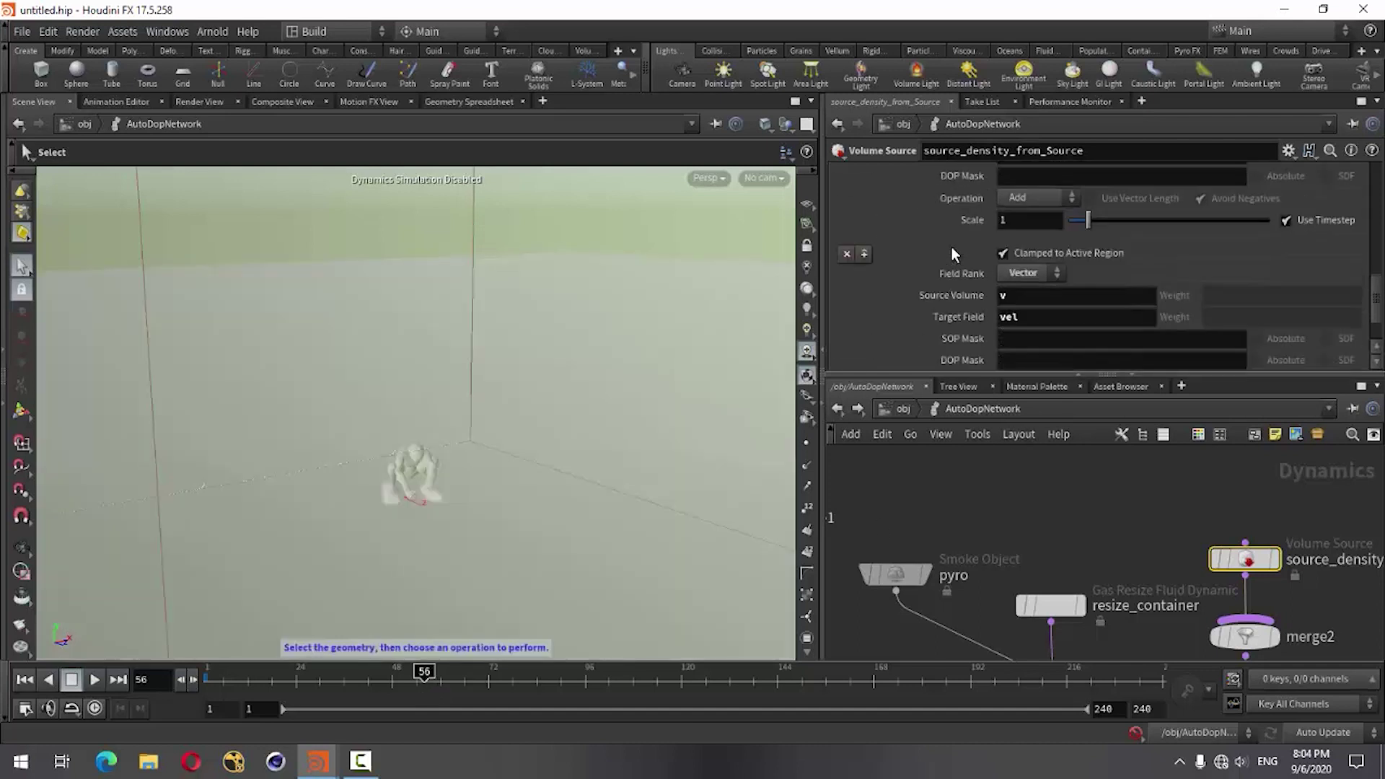
{"action": "scroll", "coordinate": [952, 252], "scroll_direction": "down", "scroll_amount": 2}
{"action": "left_click_drag", "start_coordinate": [1013, 347], "coordinate": [984, 351]}
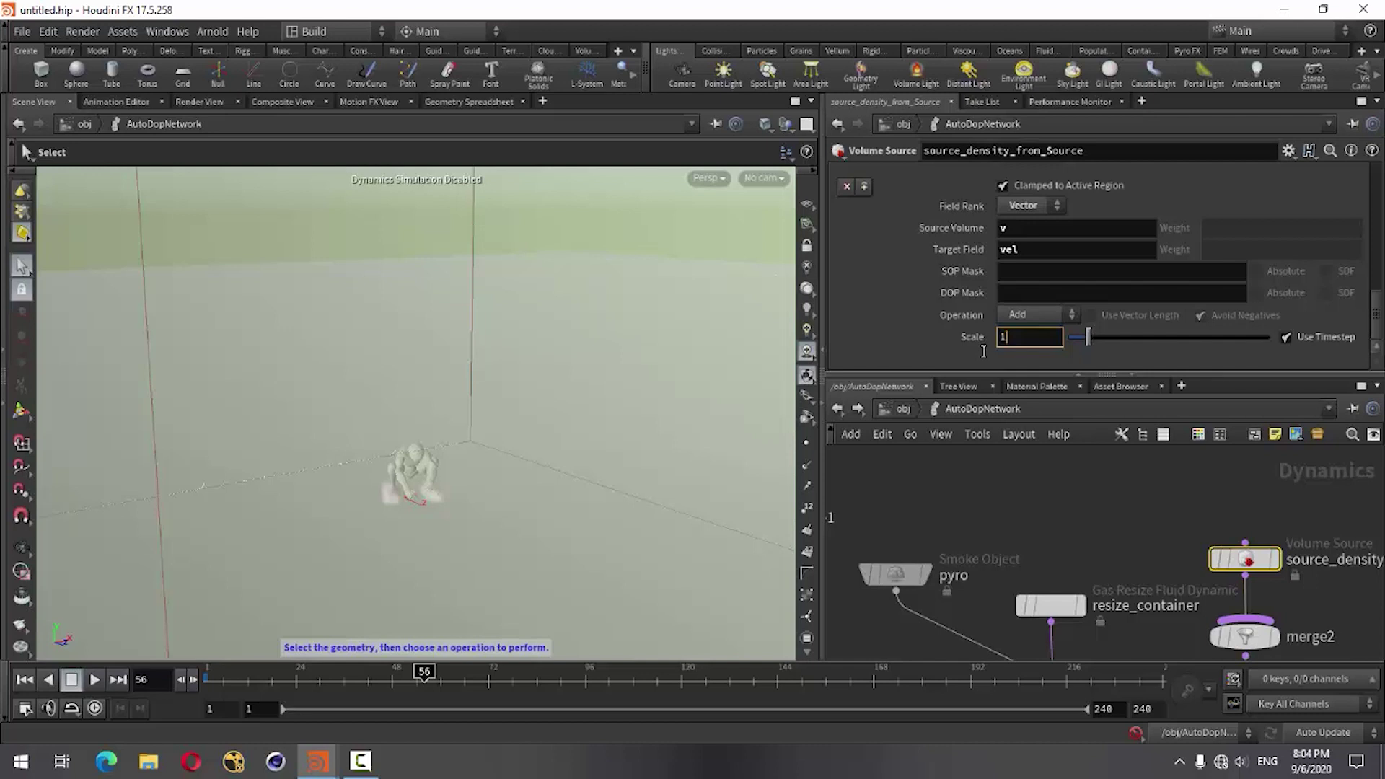
{"action": "key", "text": "Return"}
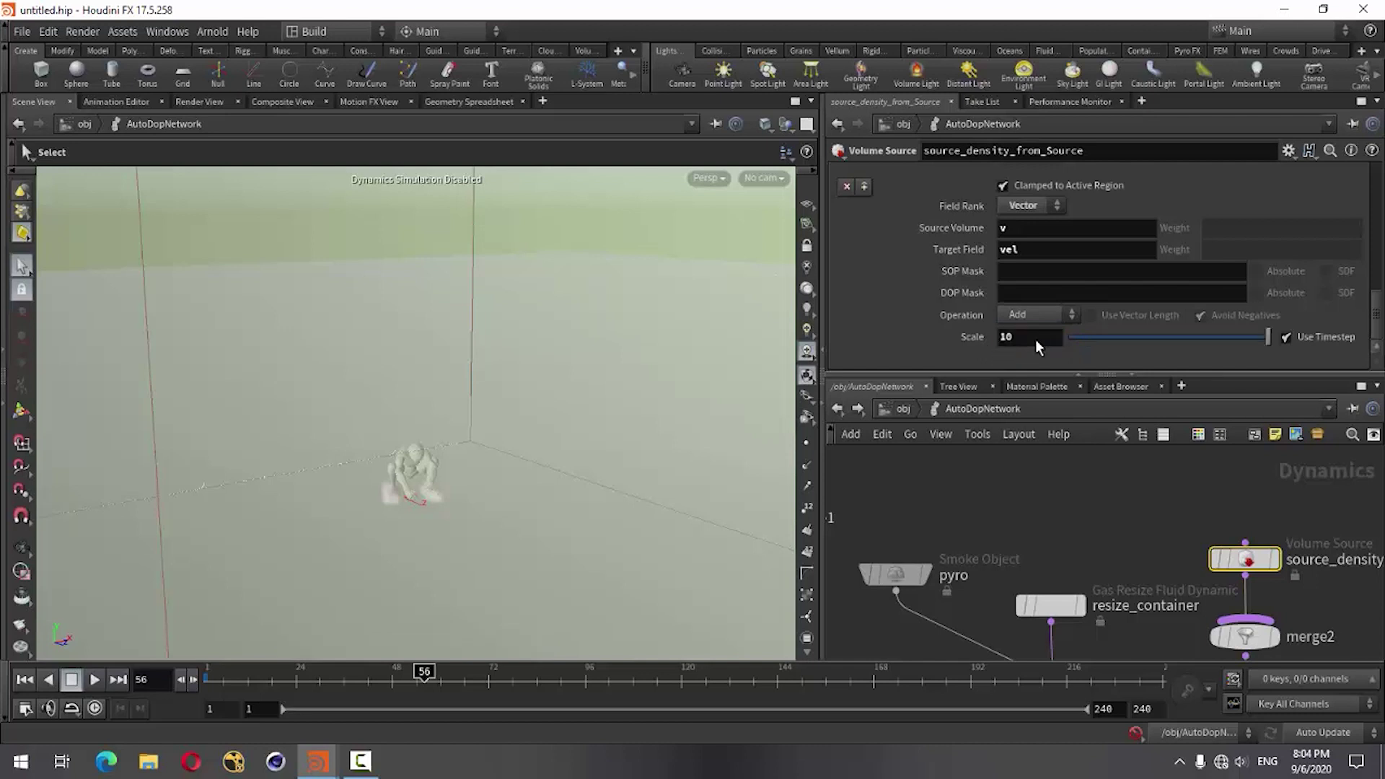
{"action": "left_click", "coordinate": [1037, 338], "text": "alt"}
{"action": "scroll", "coordinate": [929, 326], "scroll_direction": "up", "scroll_amount": 3}
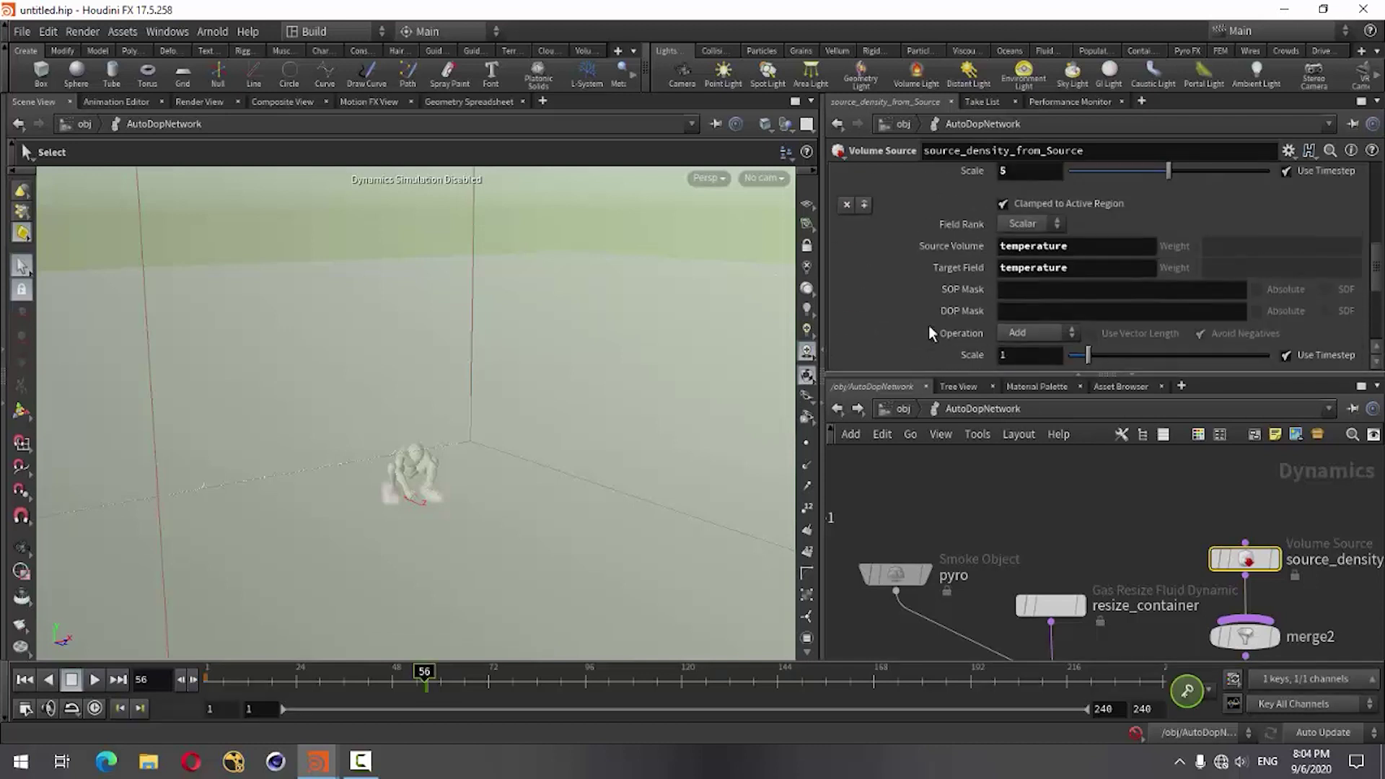
{"action": "scroll", "coordinate": [933, 322], "scroll_direction": "up", "scroll_amount": 1}
{"action": "left_click", "coordinate": [1039, 216]}
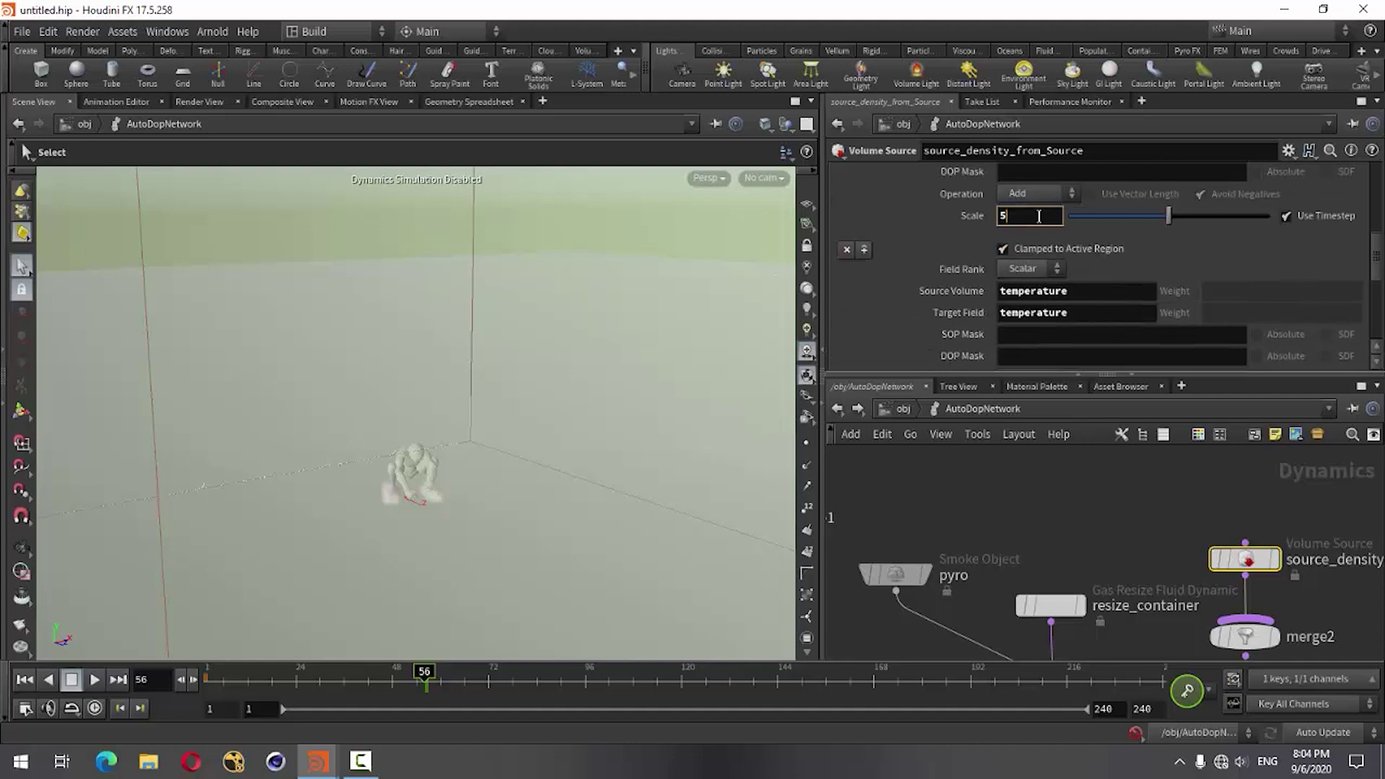
{"action": "type", "text": "0"}
{"action": "key", "text": "Return"}
{"action": "left_click", "coordinate": [1039, 216], "text": "alt"}
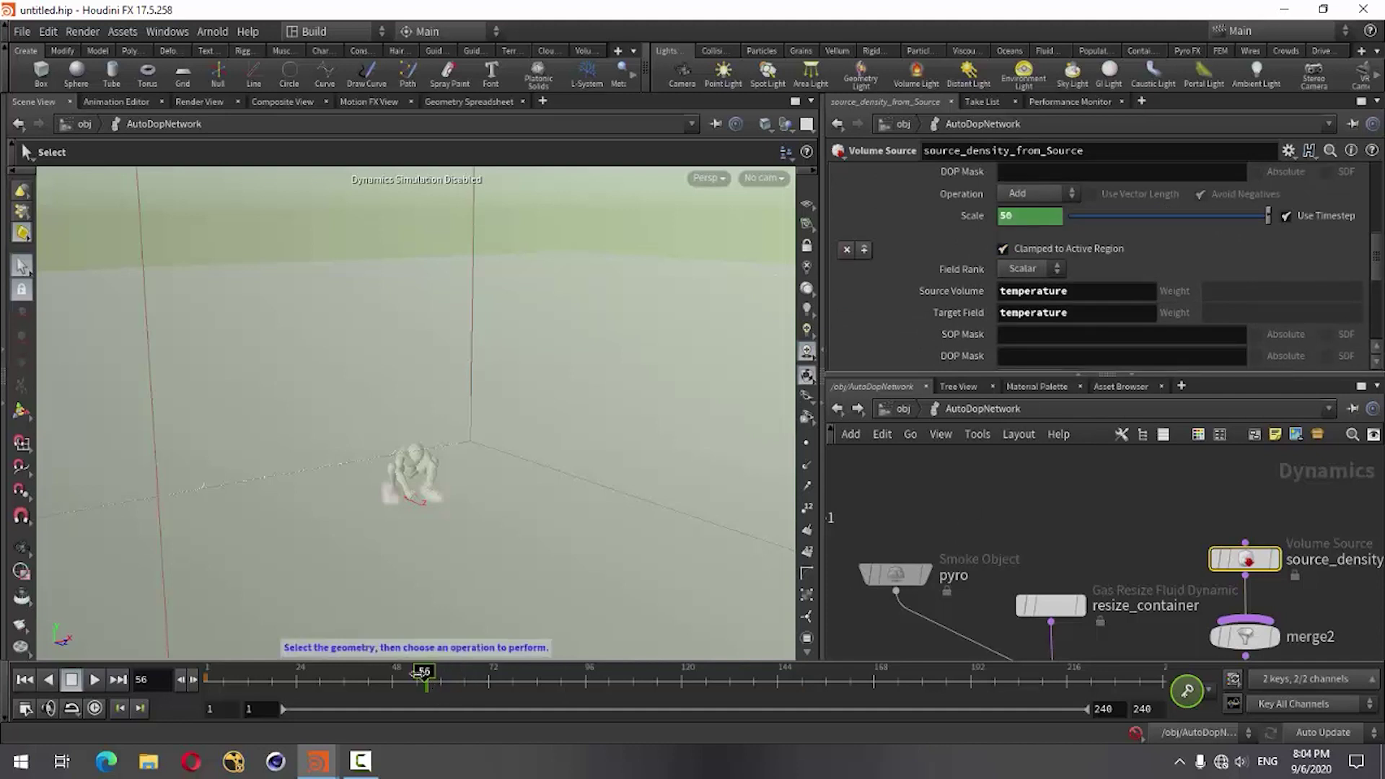
At frame 42, keyframe density Scale at 5 and vel Scale at 1, then return to frame 1
{"action": "left_click_drag", "start_coordinate": [418, 673], "coordinate": [367, 686]}
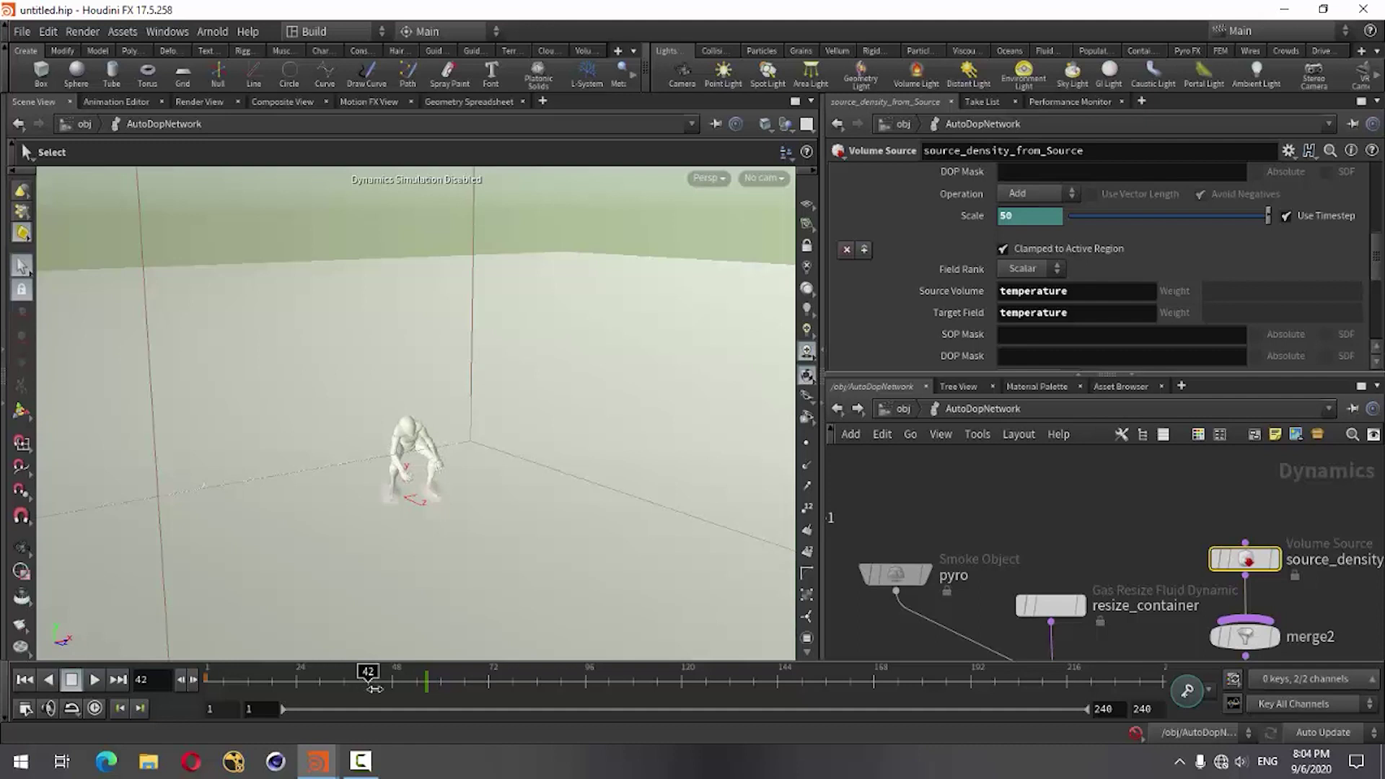
{"action": "left_click_drag", "start_coordinate": [375, 689], "coordinate": [369, 691]}
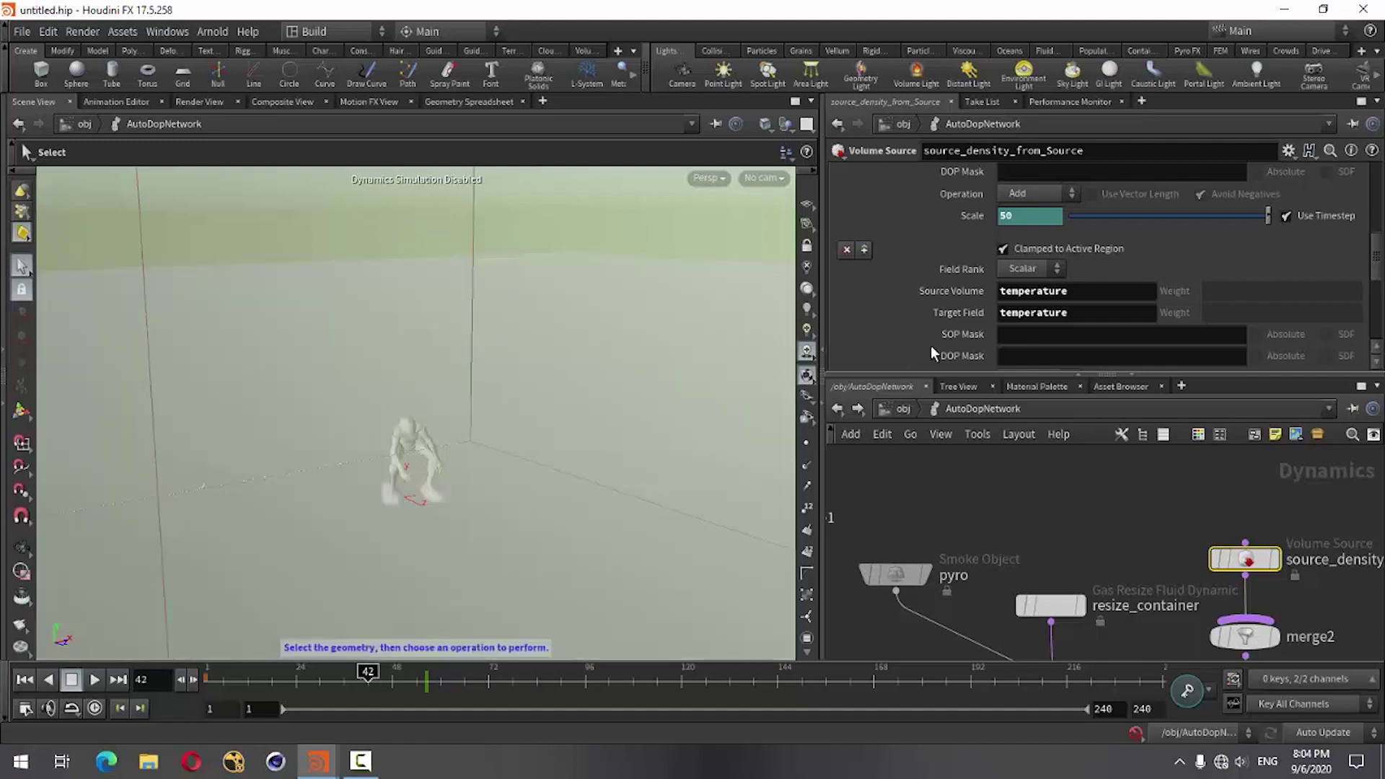
{"action": "key", "text": "Return"}
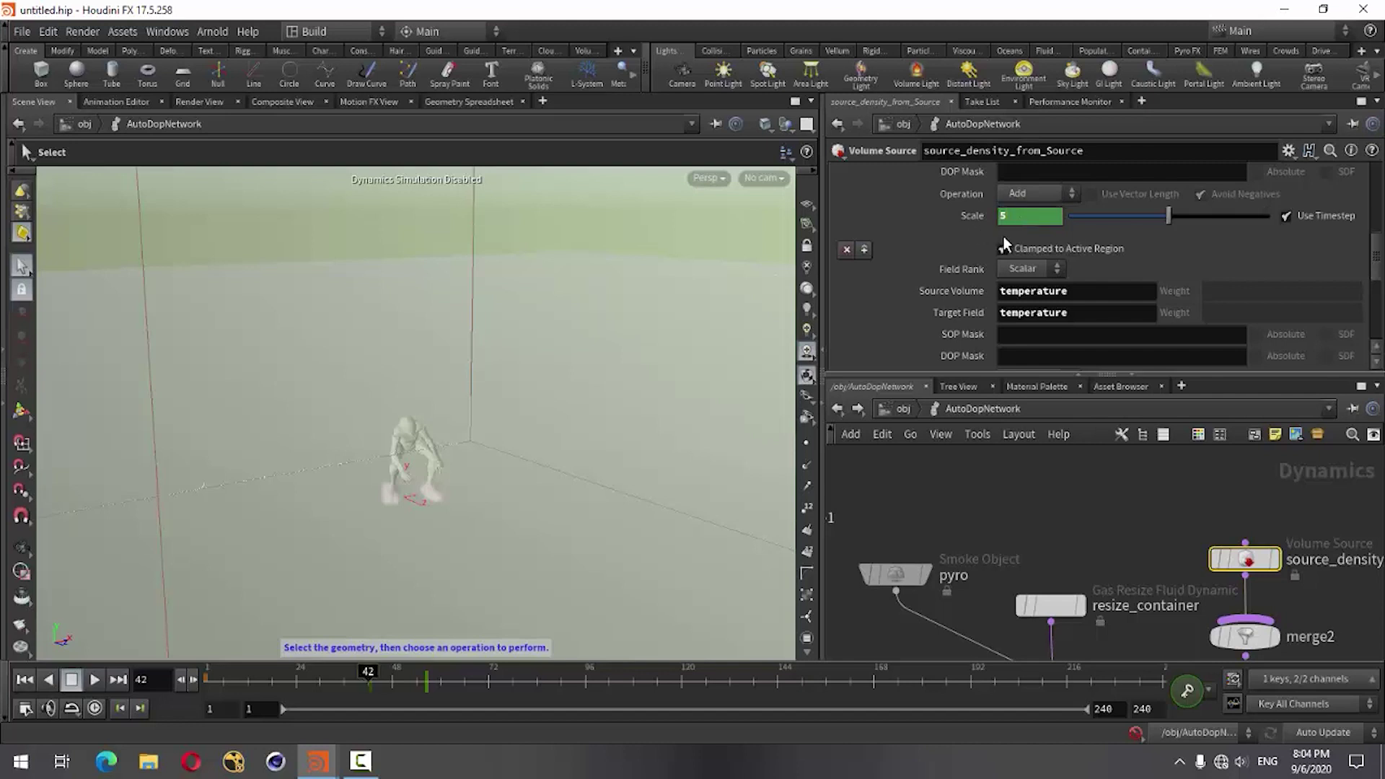
{"action": "scroll", "coordinate": [1003, 235], "scroll_direction": "down", "scroll_amount": 2}
{"action": "scroll", "coordinate": [949, 263], "scroll_direction": "down", "scroll_amount": 2}
{"action": "scroll", "coordinate": [981, 320], "scroll_direction": "down", "scroll_amount": 2}
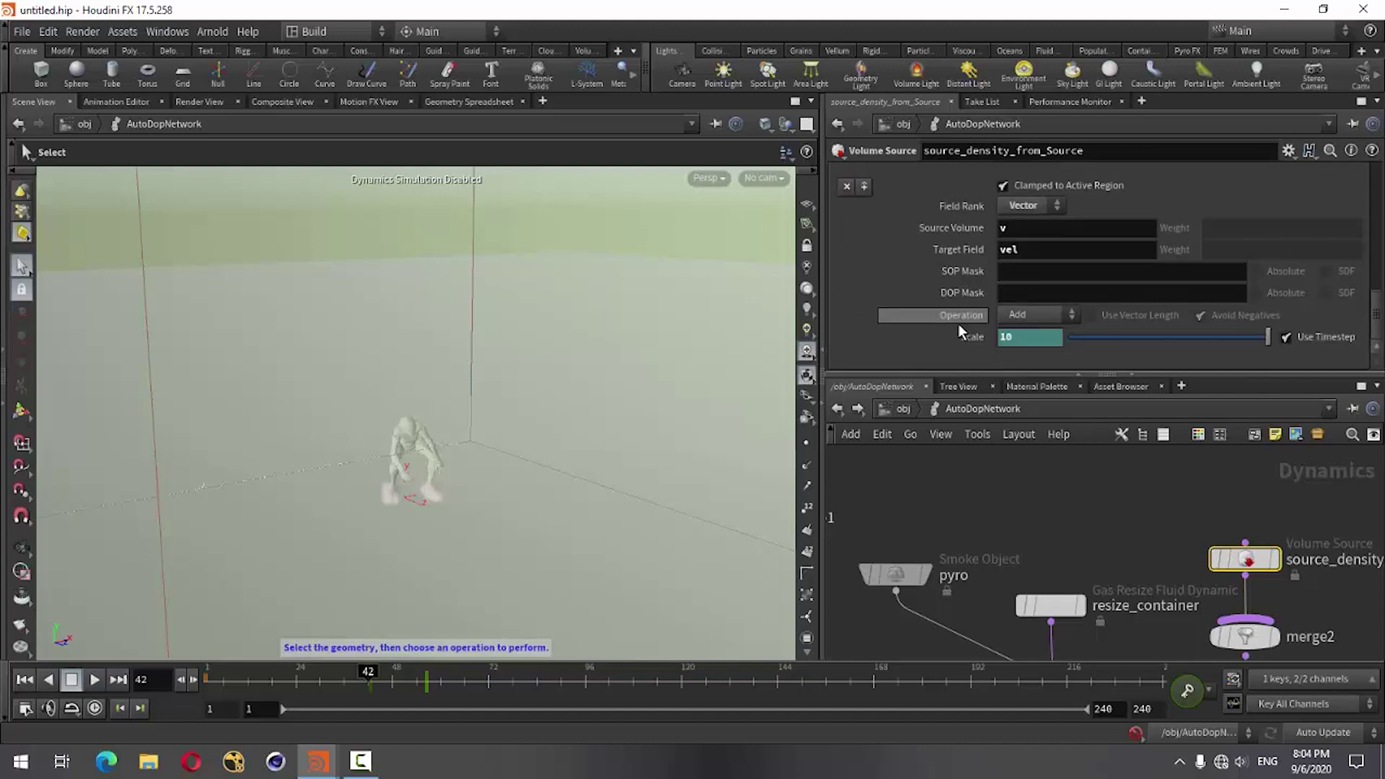
{"action": "left_click", "coordinate": [1010, 337]}
{"action": "type", "text": "1"}
{"action": "key", "text": "Return"}
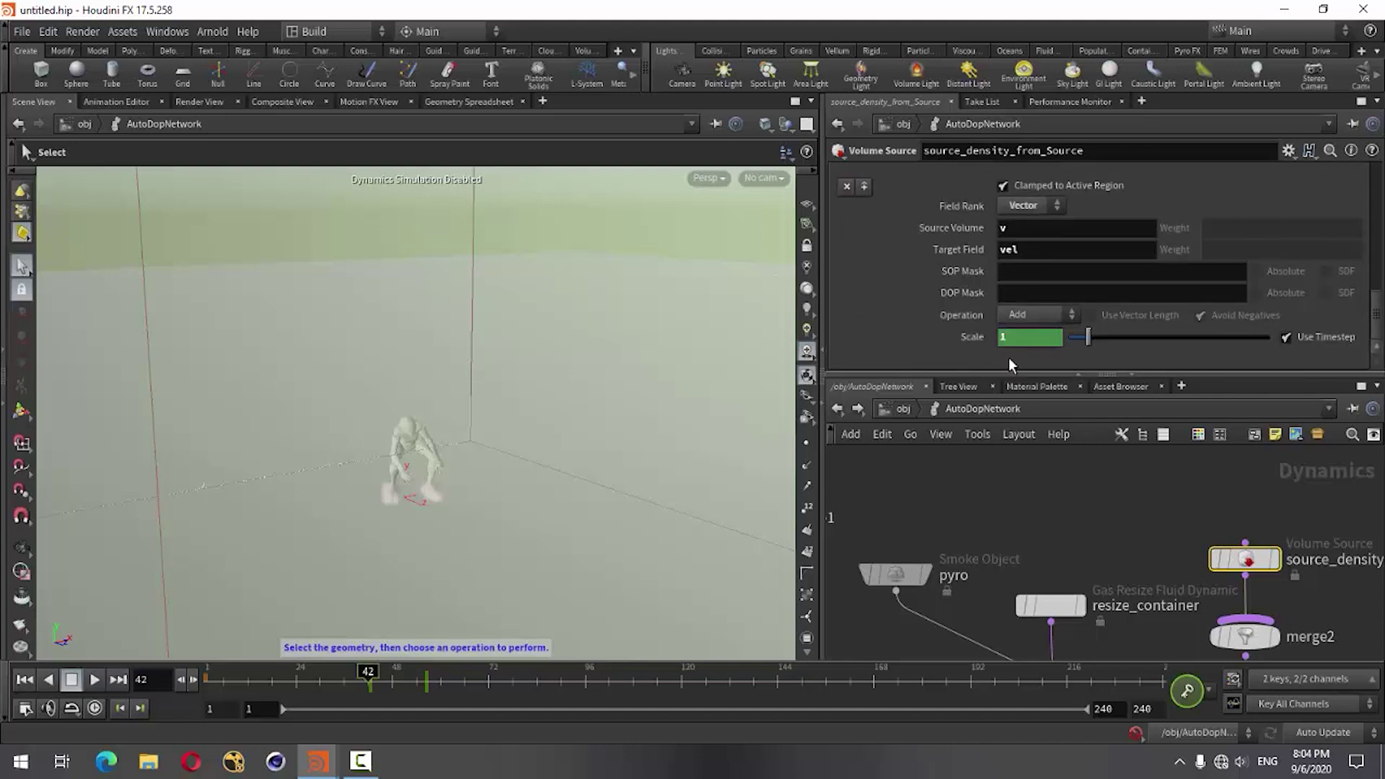
{"action": "left_click", "coordinate": [25, 682]}
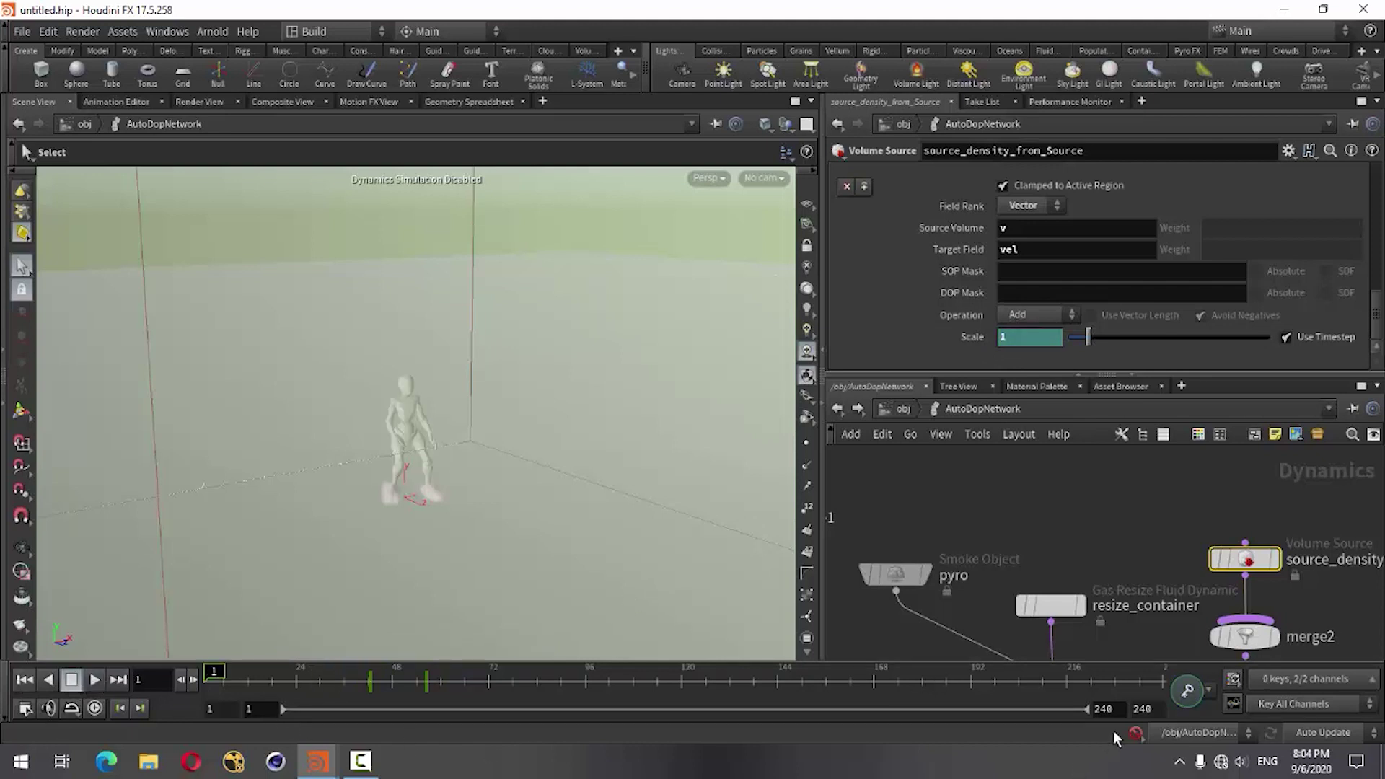
Cook the pyro sim and orbit the view to inspect the billowing smoke
{"action": "left_click", "coordinate": [96, 684]}
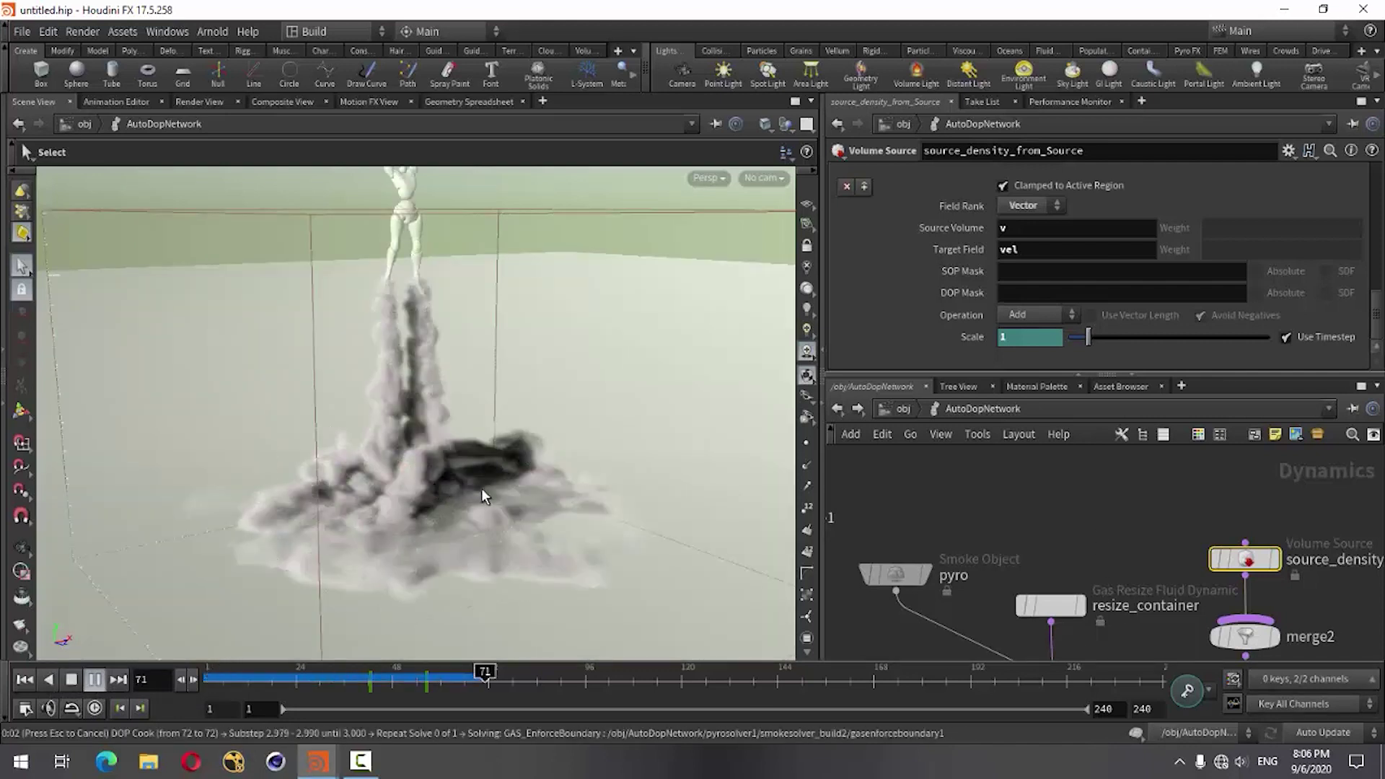
{"action": "key", "text": "Escape"}
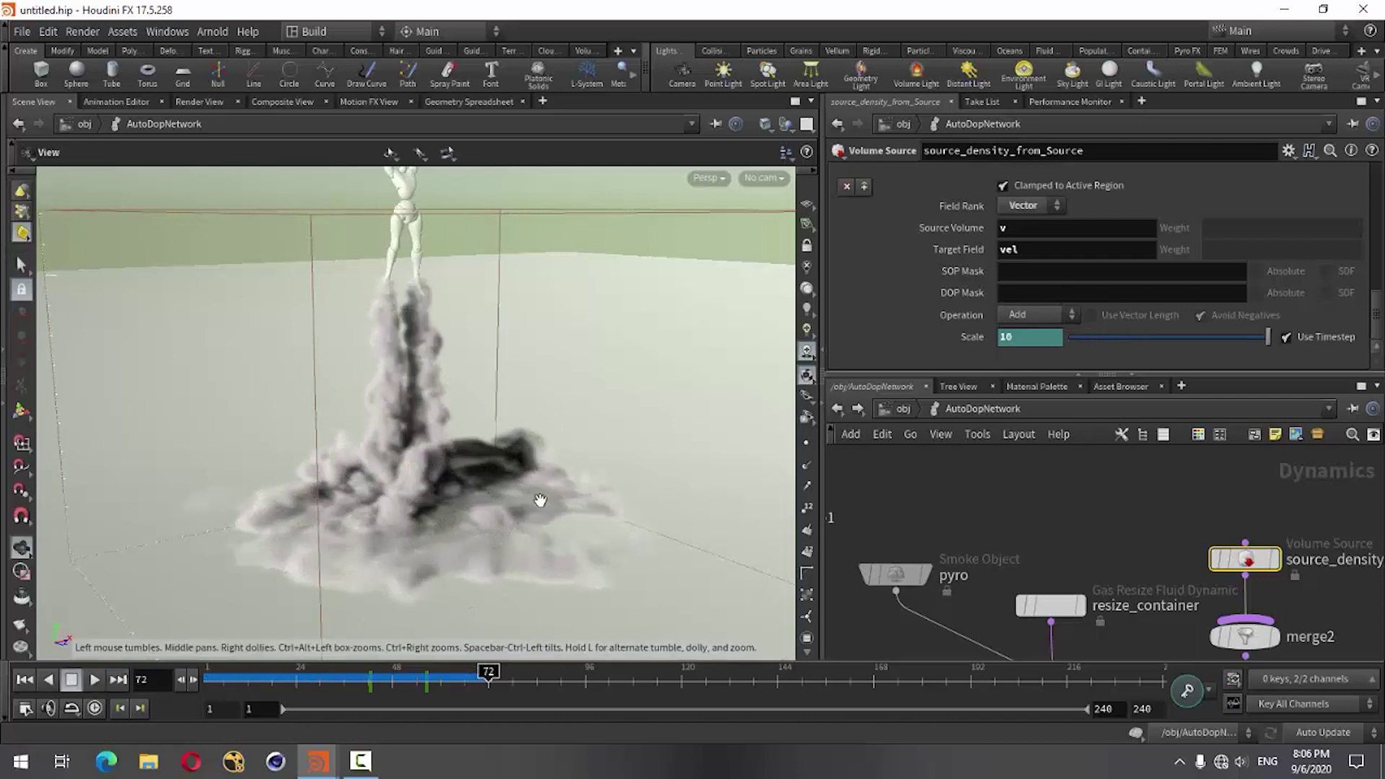
{"action": "mouse_move", "coordinate": [494, 499]}
{"action": "left_mouse_down"}
{"action": "mouse_move", "coordinate": [495, 530]}
{"action": "mouse_move", "coordinate": [377, 550]}
{"action": "mouse_move", "coordinate": [430, 615]}
{"action": "mouse_move", "coordinate": [557, 519]}
{"action": "mouse_move", "coordinate": [514, 587]}
{"action": "left_mouse_up"}
{"action": "key", "text": "s"}
{"action": "mouse_move", "coordinate": [488, 675]}
{"action": "left_mouse_down"}
{"action": "mouse_move", "coordinate": [229, 676]}
{"action": "mouse_move", "coordinate": [481, 690]}
{"action": "mouse_move", "coordinate": [350, 697]}
{"action": "mouse_move", "coordinate": [426, 698]}
{"action": "left_mouse_up"}
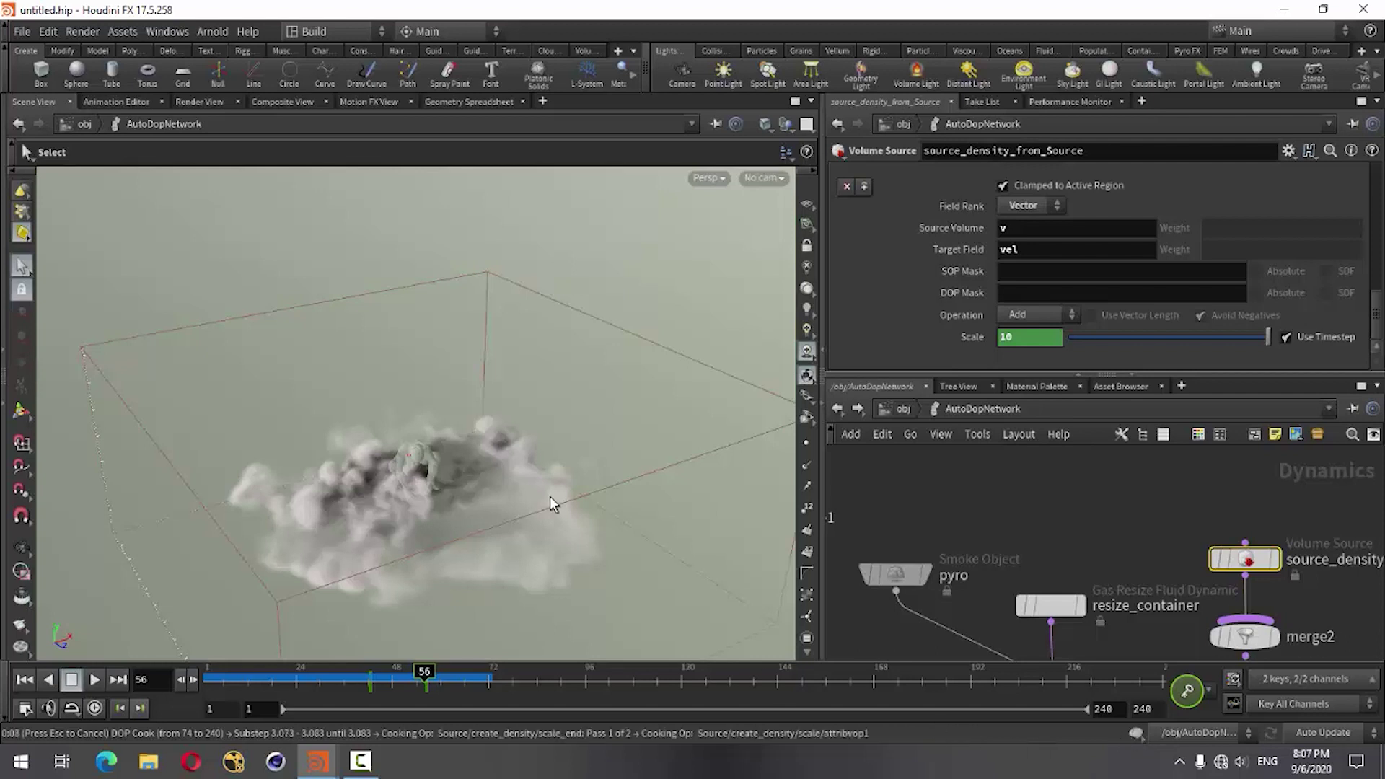
{"action": "key", "text": "Escape"}
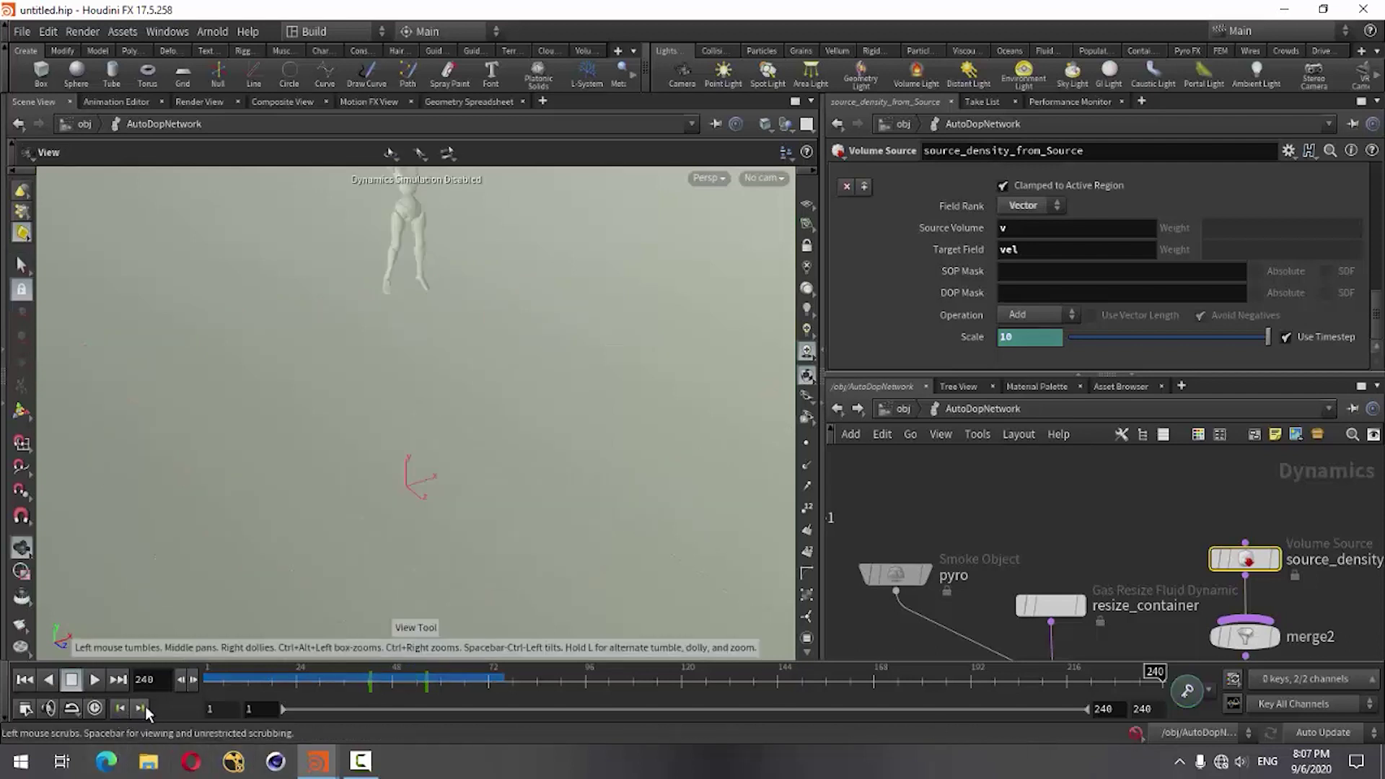
{"action": "left_click", "coordinate": [140, 708]}
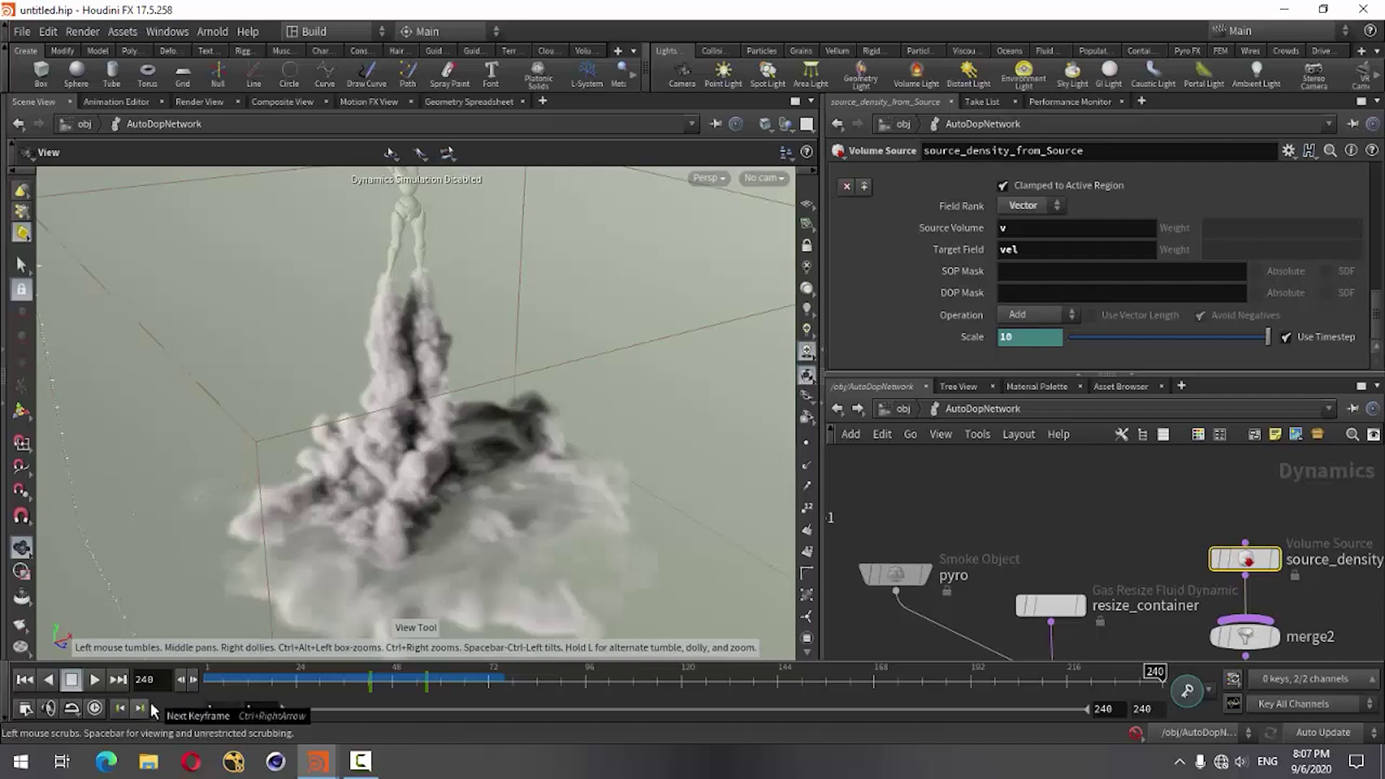
Raise the vel Scale key at frame 56 to 20 and return to frame 1
{"action": "mouse_move", "coordinate": [397, 682]}
{"action": "left_mouse_down"}
{"action": "mouse_move", "coordinate": [375, 684]}
{"action": "mouse_move", "coordinate": [428, 700]}
{"action": "left_mouse_up"}
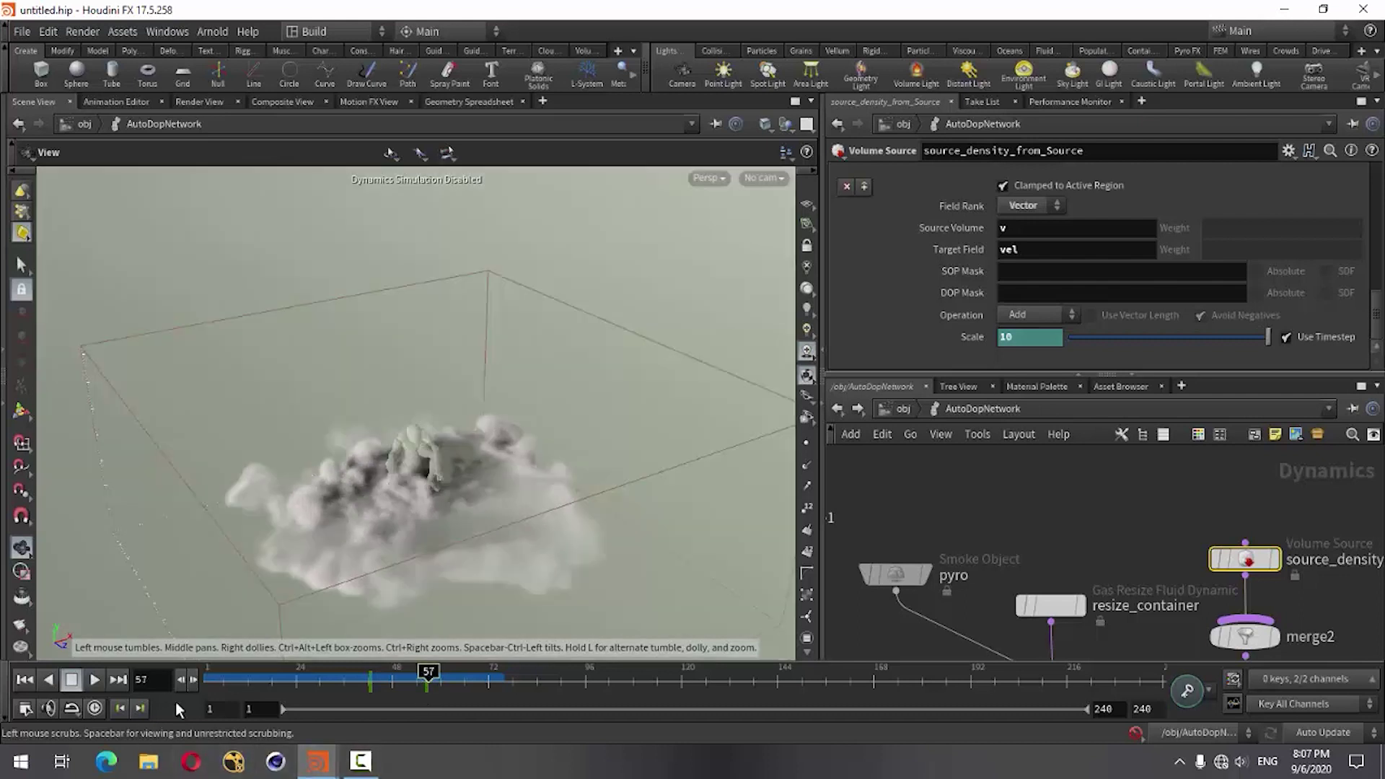
{"action": "left_click", "coordinate": [181, 682]}
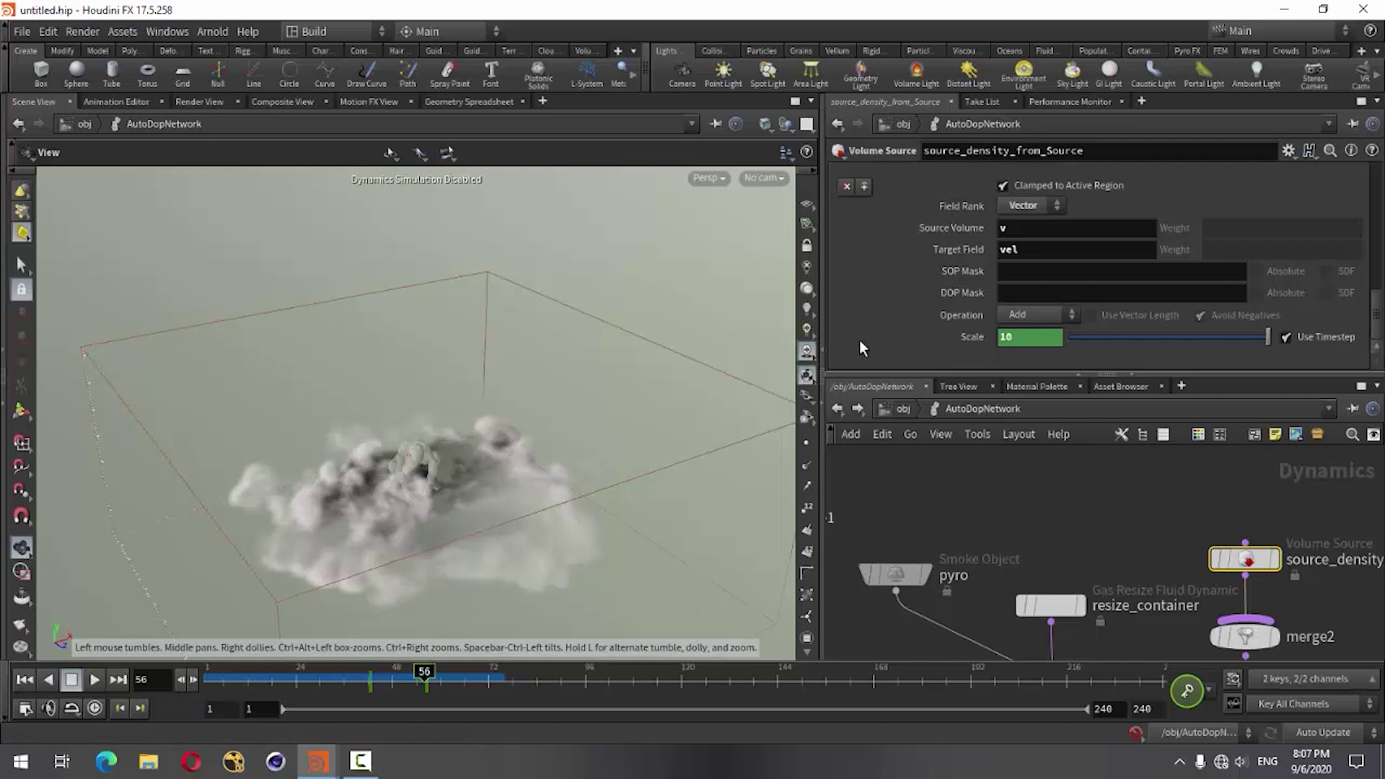
{"action": "scroll", "coordinate": [885, 313], "scroll_direction": "down", "scroll_amount": 3}
{"action": "scroll", "coordinate": [904, 323], "scroll_direction": "down", "scroll_amount": 2}
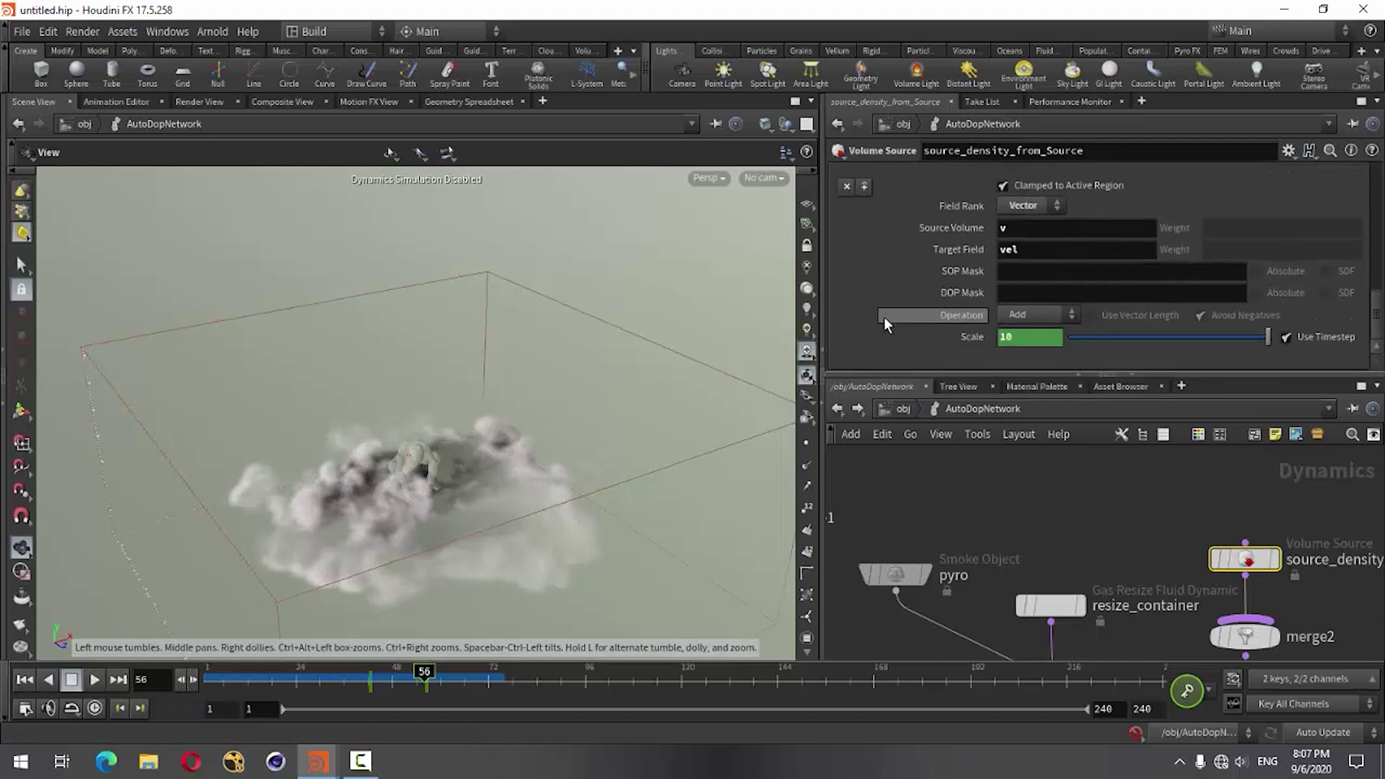
{"action": "mouse_move", "coordinate": [987, 345]}
{"action": "left_mouse_down"}
{"action": "mouse_move", "coordinate": [975, 346]}
{"action": "mouse_move", "coordinate": [1037, 336]}
{"action": "left_mouse_up"}
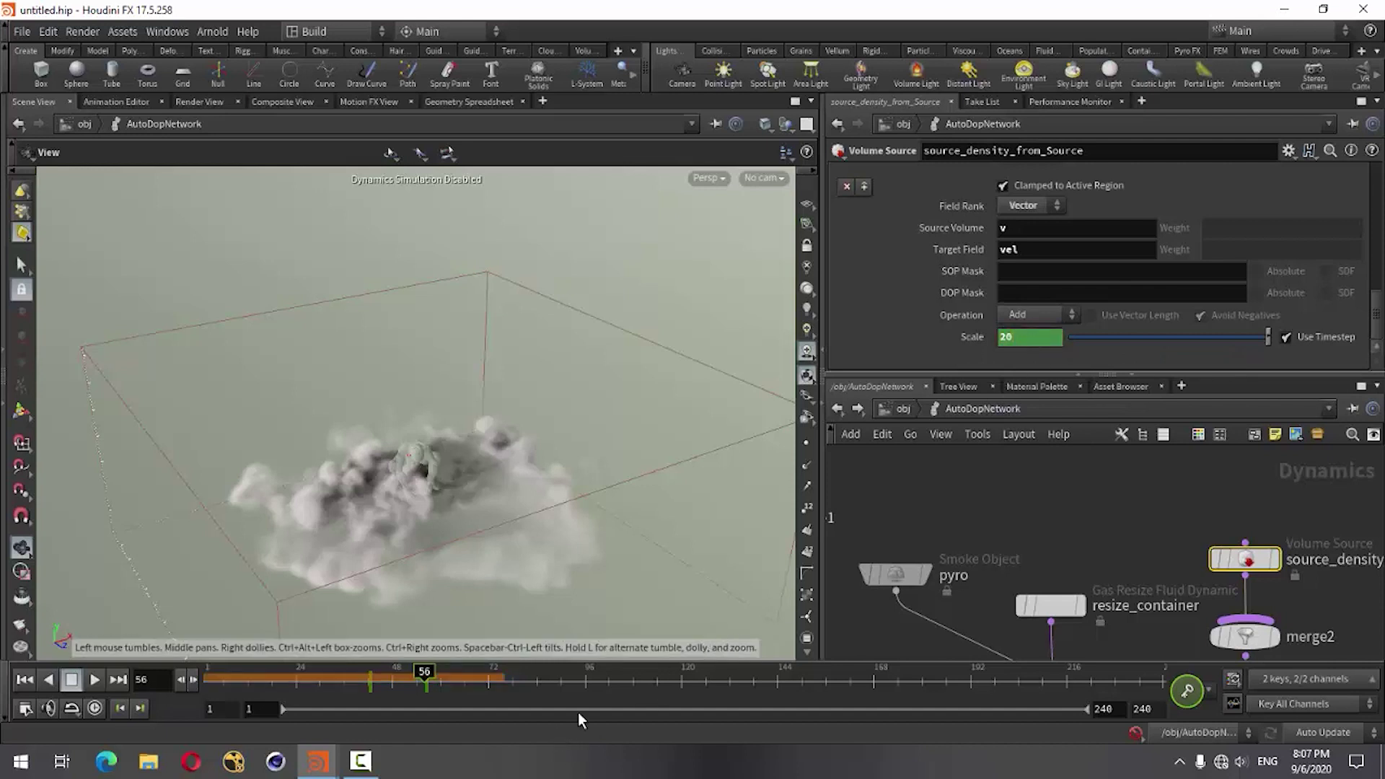
{"action": "left_click", "coordinate": [25, 679]}
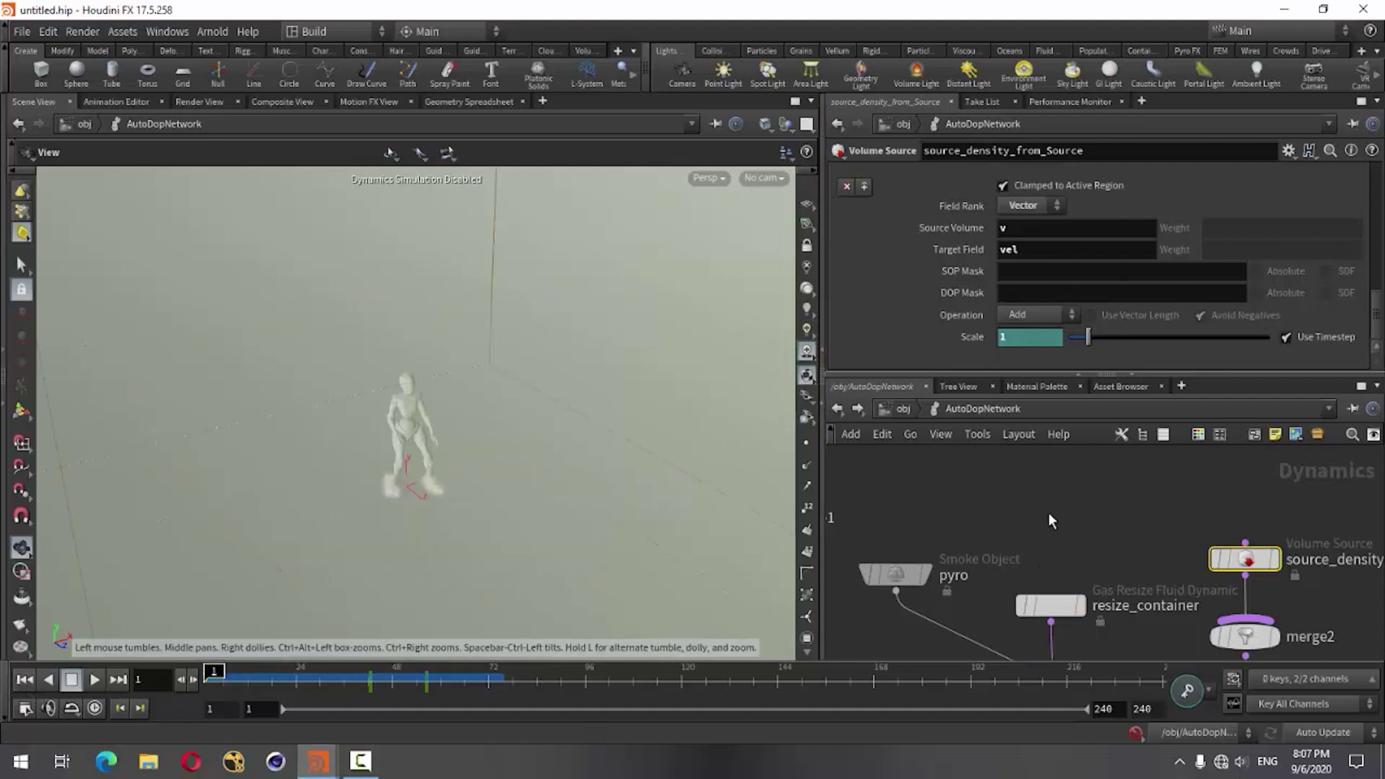
{"action": "scroll", "coordinate": [1049, 513], "scroll_direction": "down", "scroll_amount": 5}
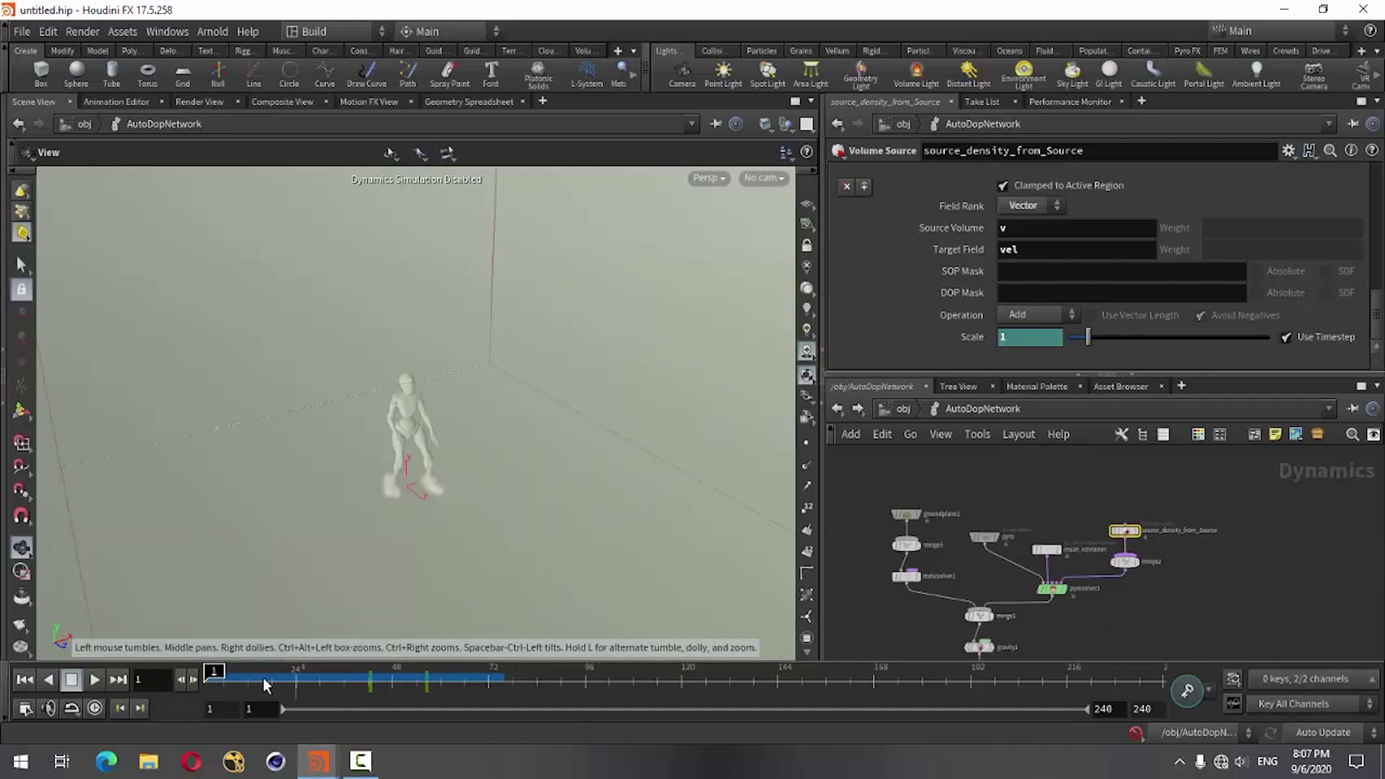
Go to frame 8, return to object level, and select the environment light skylight1
{"action": "left_click", "coordinate": [231, 675]}
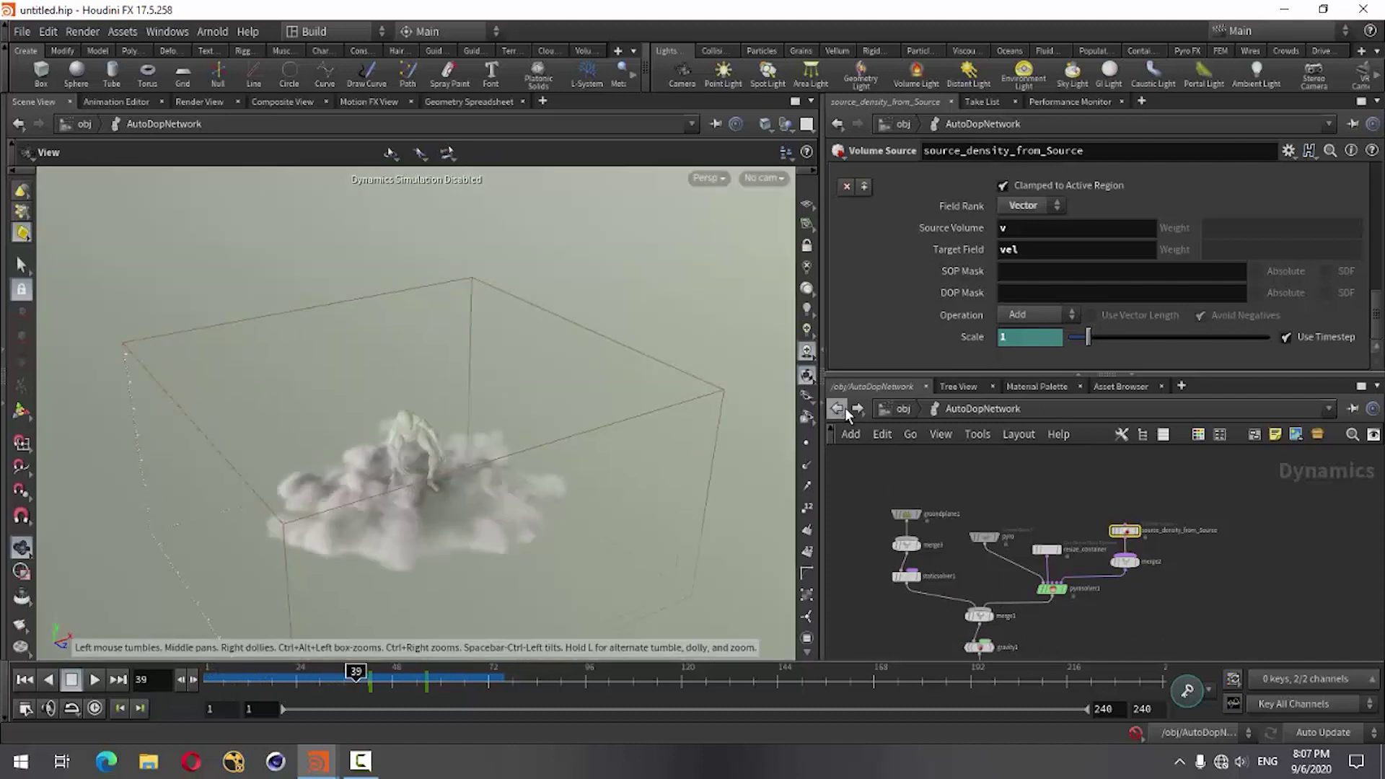
{"action": "left_click", "coordinate": [837, 408]}
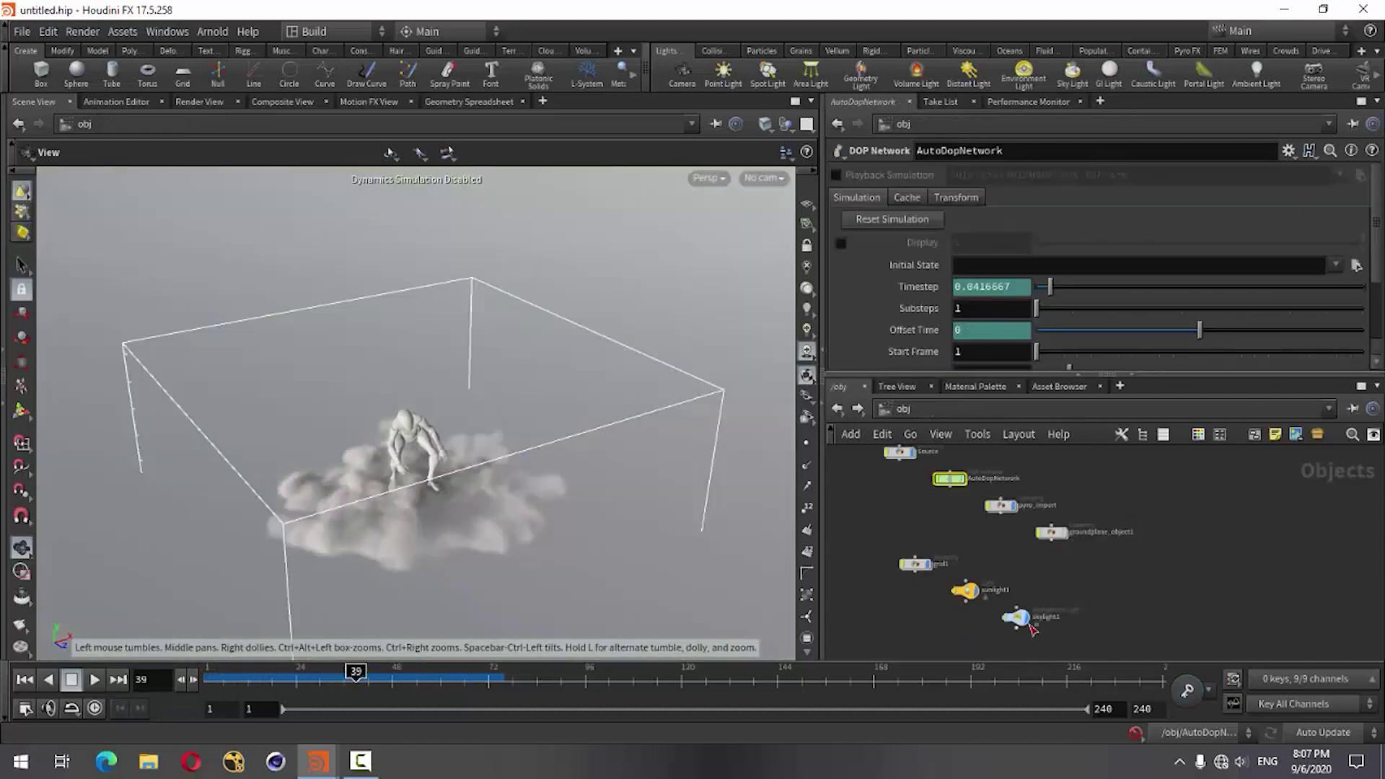
{"action": "left_click", "coordinate": [965, 590]}
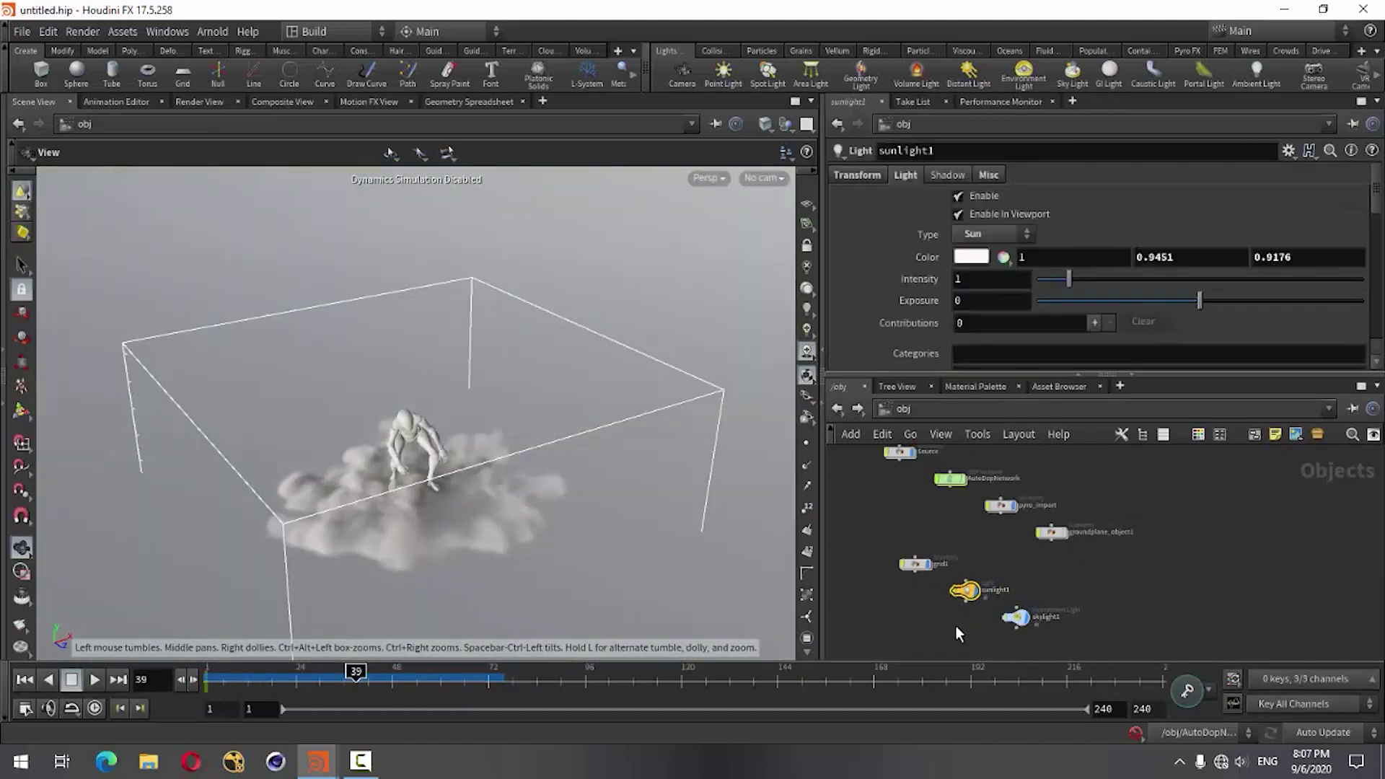
{"action": "left_click", "coordinate": [1016, 617]}
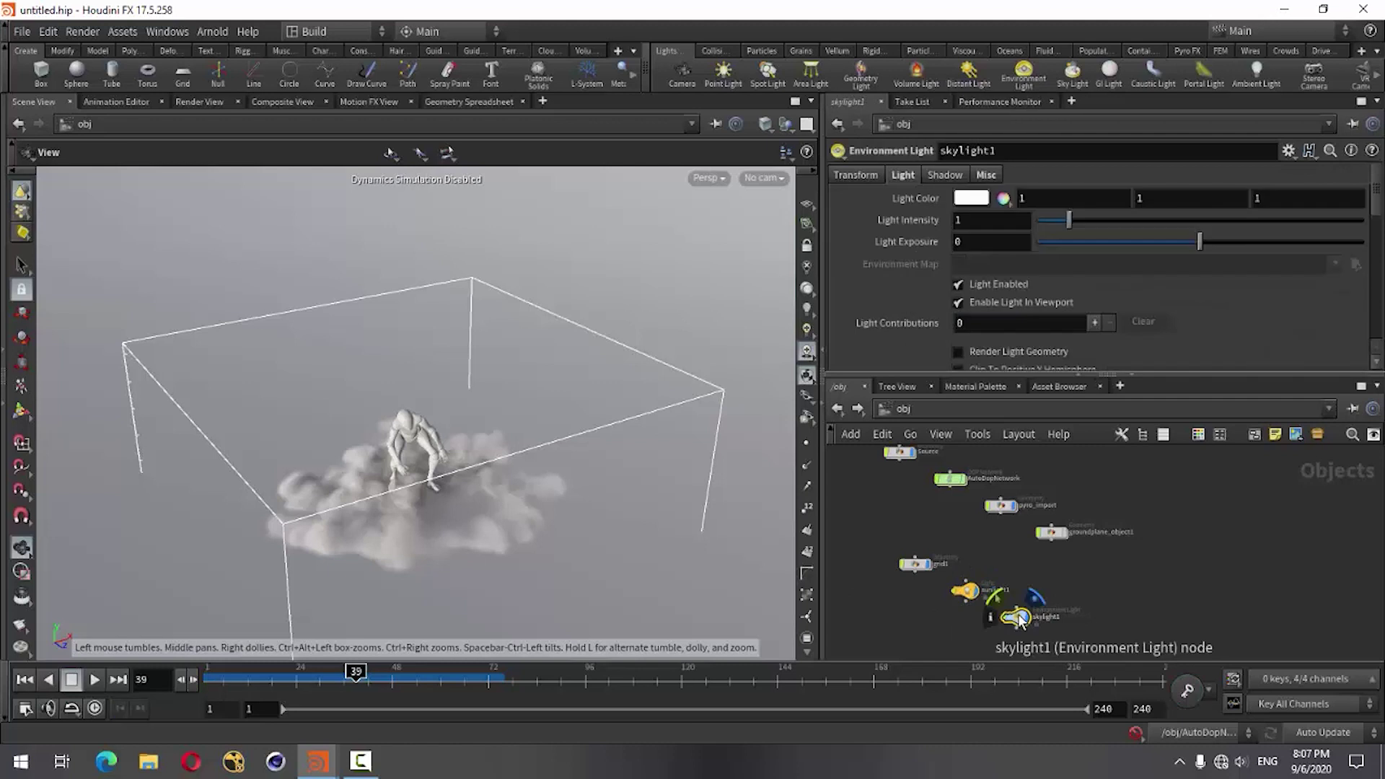
Tilt and swivel skylight1 with its rotation handle to relight the smoke, then deselect it
{"action": "left_click", "coordinate": [21, 412]}
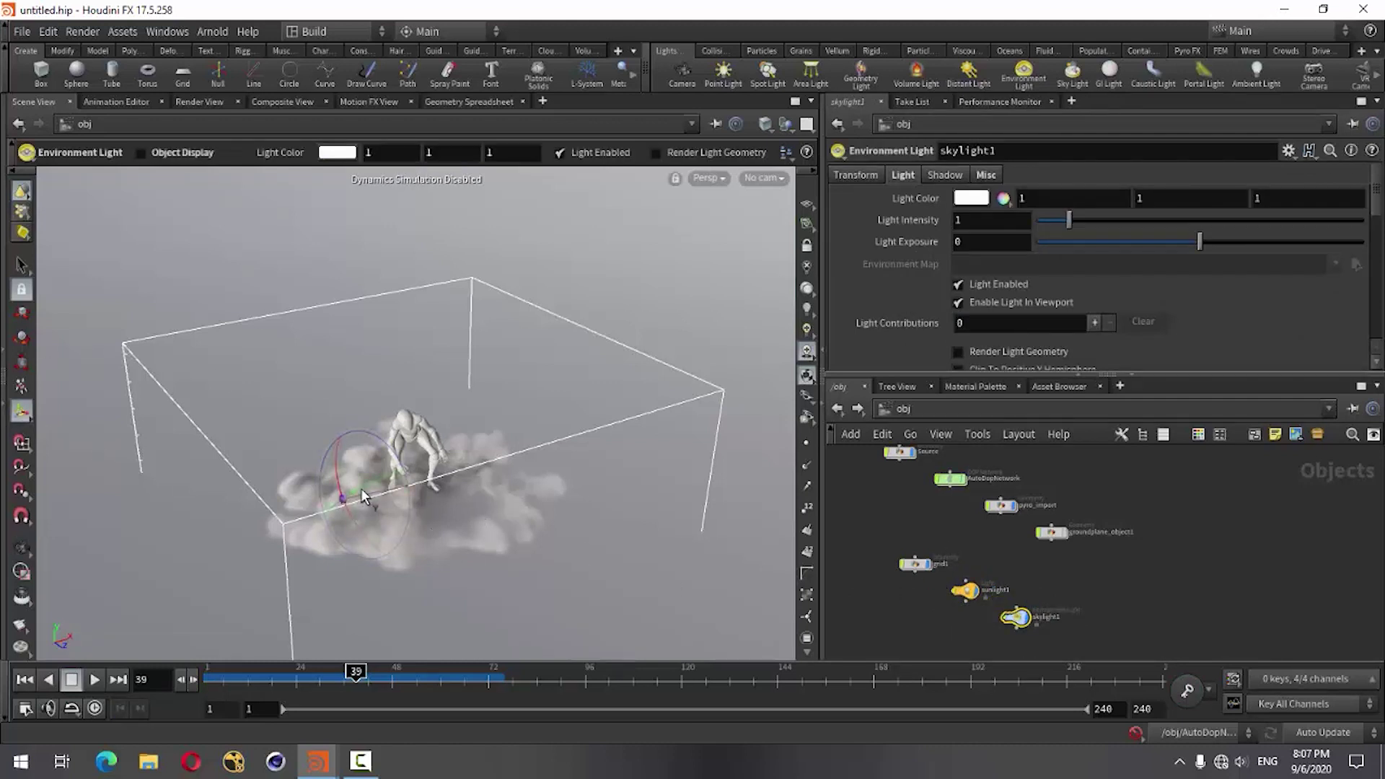
{"action": "mouse_move", "coordinate": [363, 496]}
{"action": "left_mouse_down"}
{"action": "mouse_move", "coordinate": [473, 456]}
{"action": "mouse_move", "coordinate": [339, 479]}
{"action": "mouse_move", "coordinate": [350, 521]}
{"action": "mouse_move", "coordinate": [305, 438]}
{"action": "left_mouse_up"}
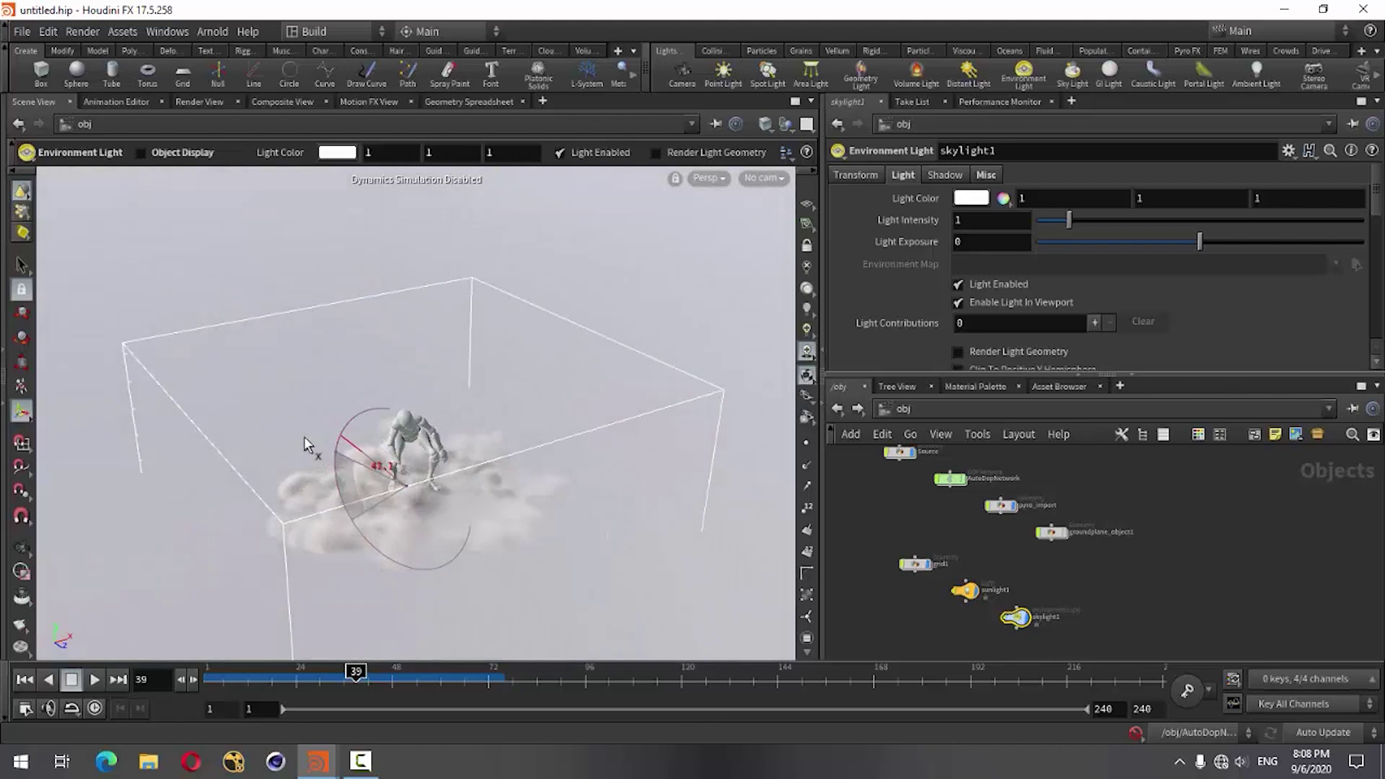
{"action": "left_click_drag", "start_coordinate": [362, 422], "coordinate": [335, 428]}
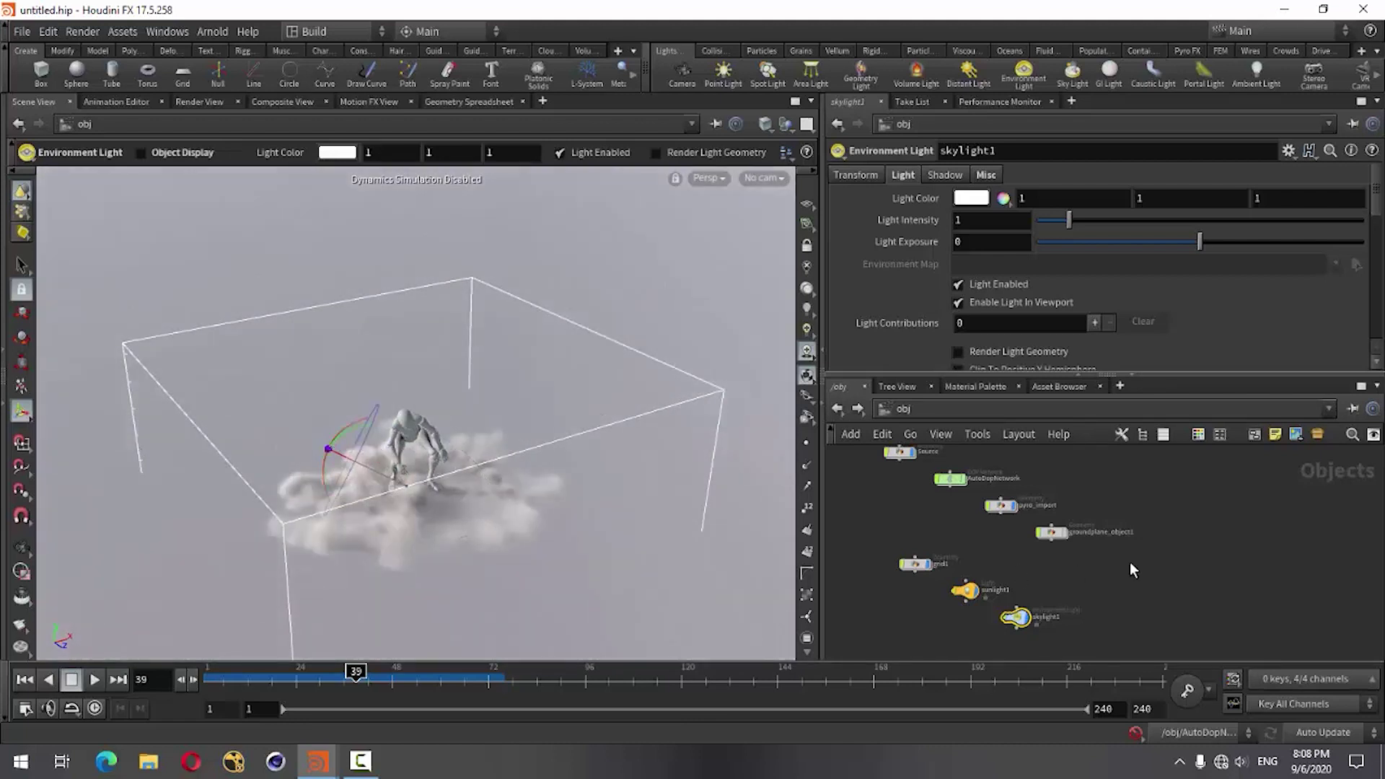
{"action": "left_click", "coordinate": [1137, 556]}
{"action": "mouse_move", "coordinate": [950, 478]}
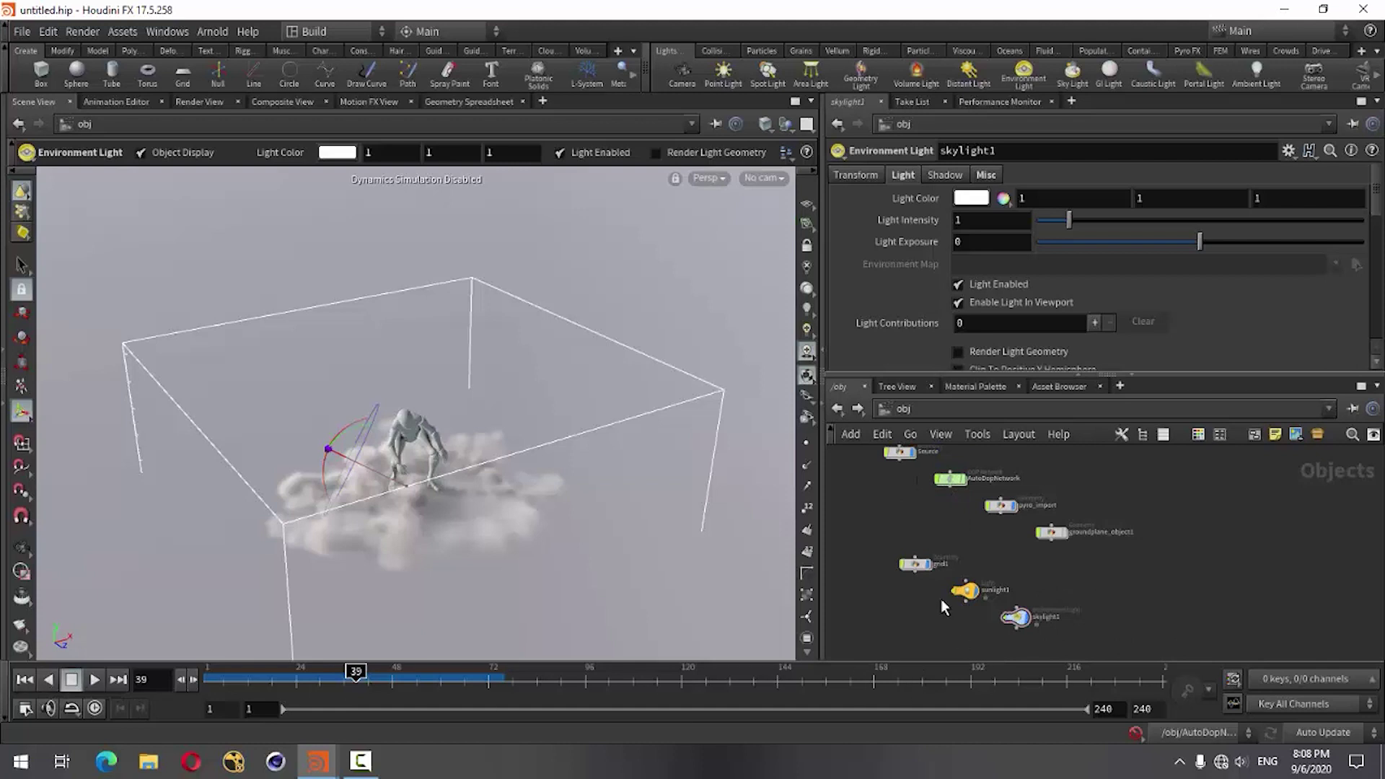
{"action": "middle_click_drag", "start_coordinate": [903, 508], "coordinate": [934, 599]}
Inside pyro_import, display the raw import_pyrofields node and step forward a few frames
{"action": "double_click", "coordinate": [1032, 585]}
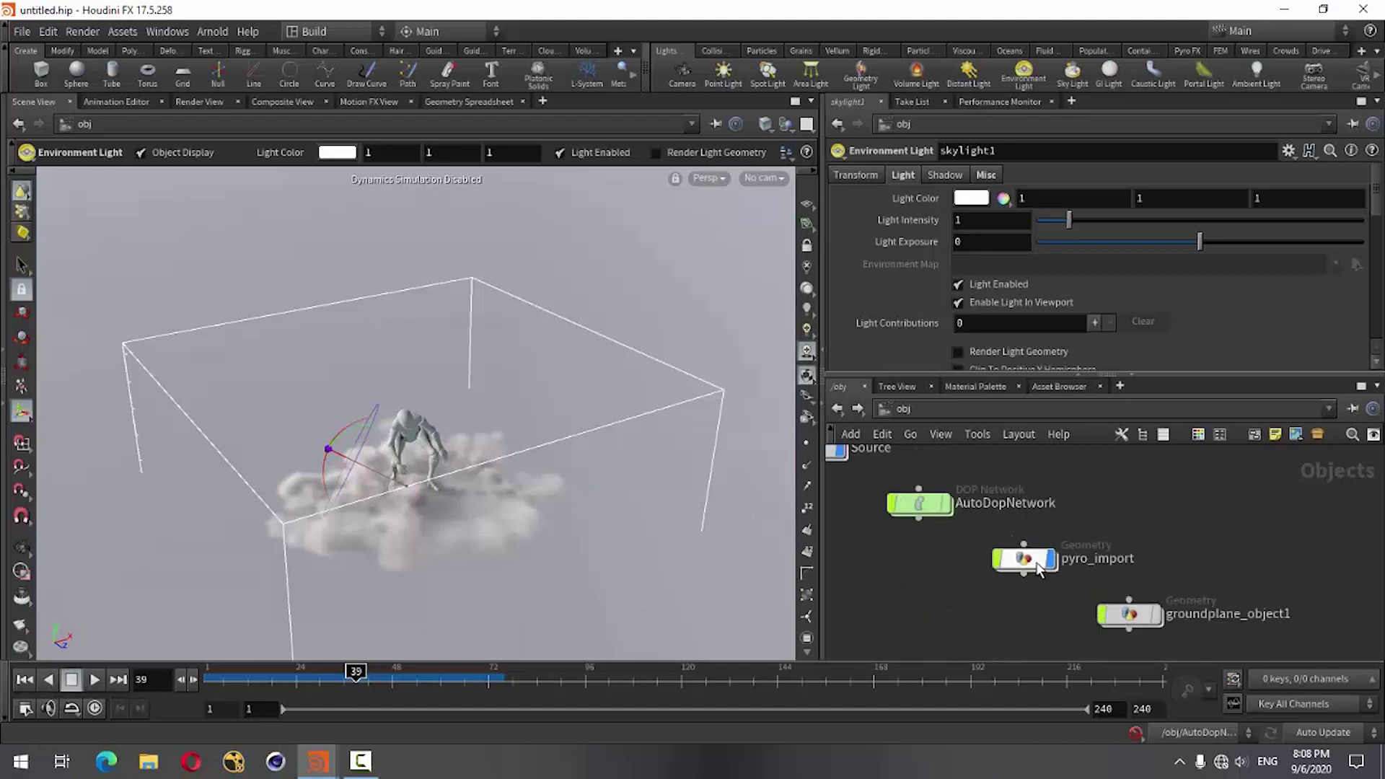
{"action": "left_click", "coordinate": [1077, 521]}
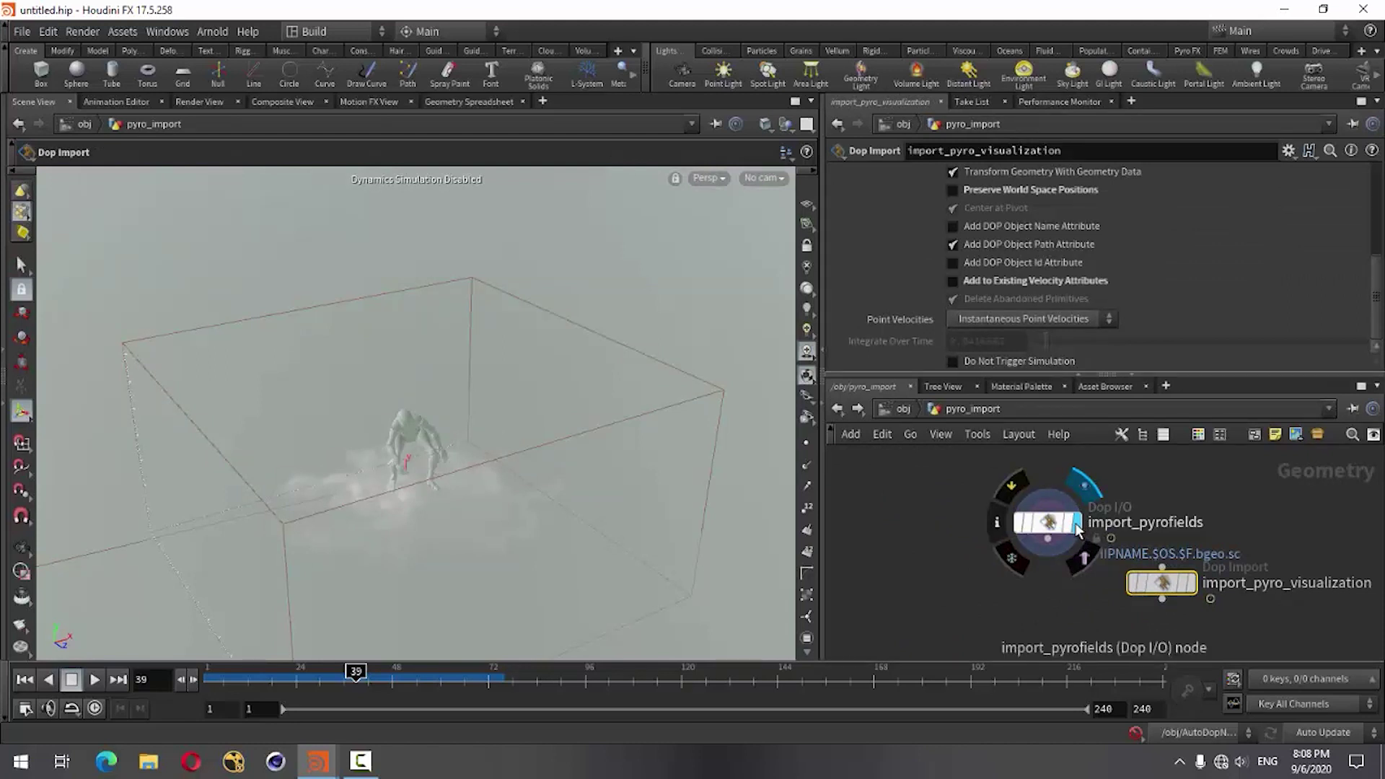
{"action": "mouse_move", "coordinate": [355, 680]}
{"action": "left_mouse_down"}
{"action": "mouse_move", "coordinate": [371, 681]}
{"action": "mouse_move", "coordinate": [308, 681]}
{"action": "mouse_move", "coordinate": [448, 682]}
{"action": "mouse_move", "coordinate": [355, 682]}
{"action": "mouse_move", "coordinate": [372, 682]}
{"action": "left_mouse_up"}
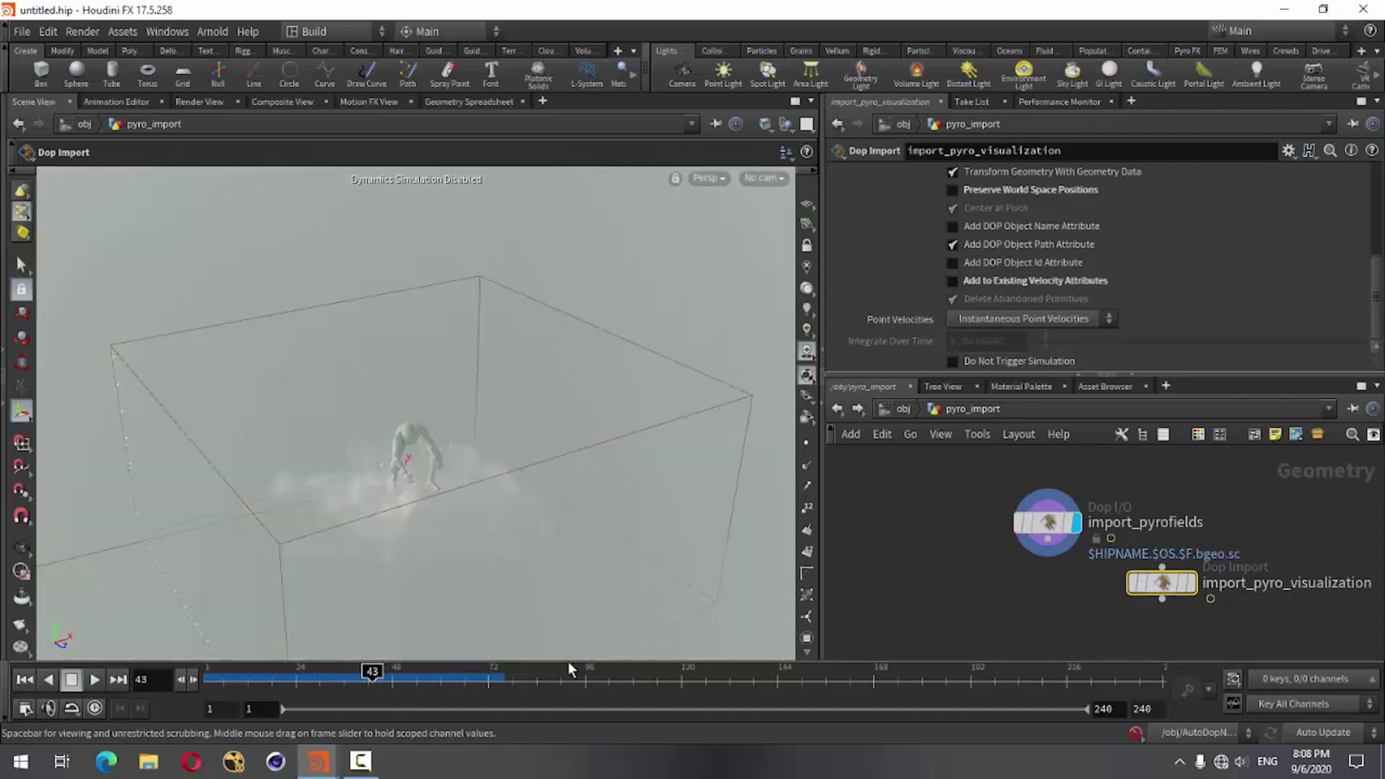
Display import_pyro_visualization again and advance the smoke to frame 52
{"action": "left_click", "coordinate": [1198, 586]}
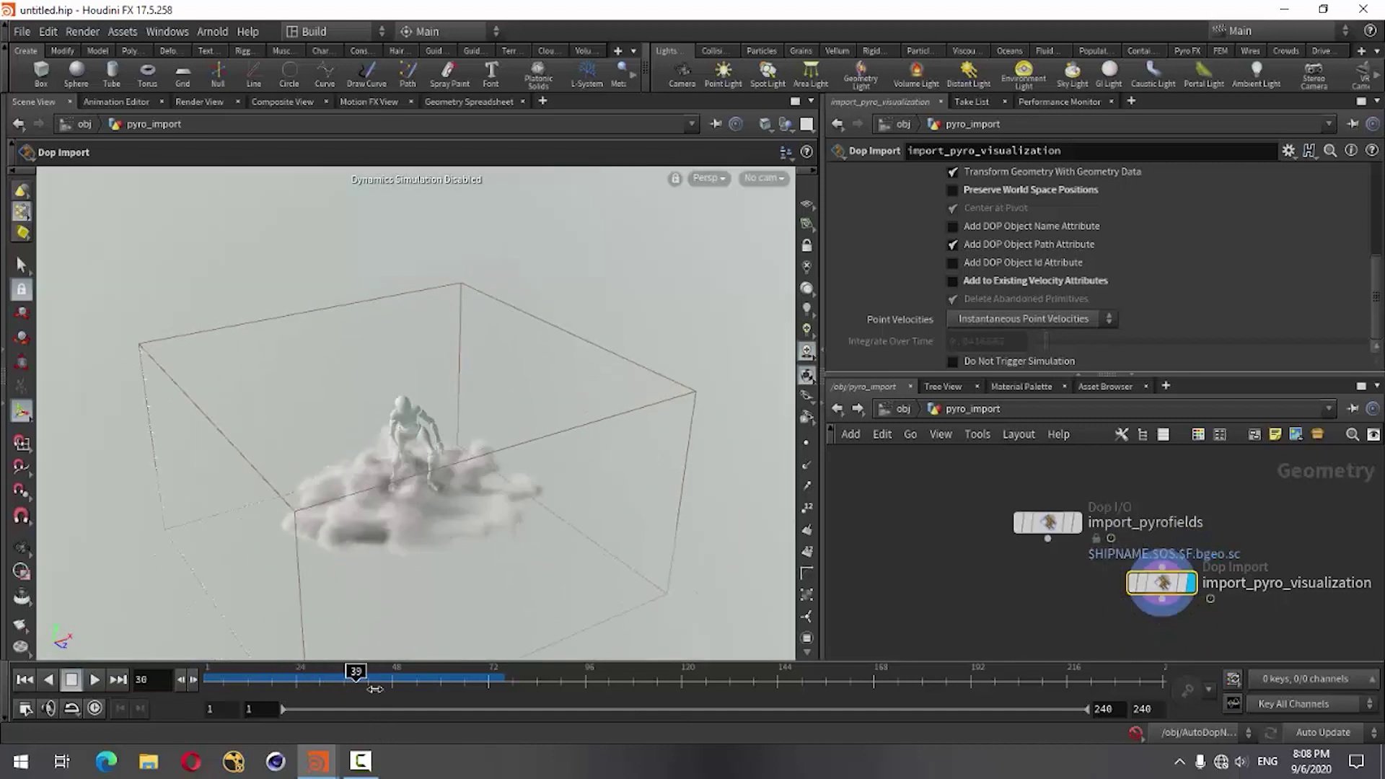
{"action": "left_click_drag", "start_coordinate": [371, 671], "coordinate": [409, 672]}
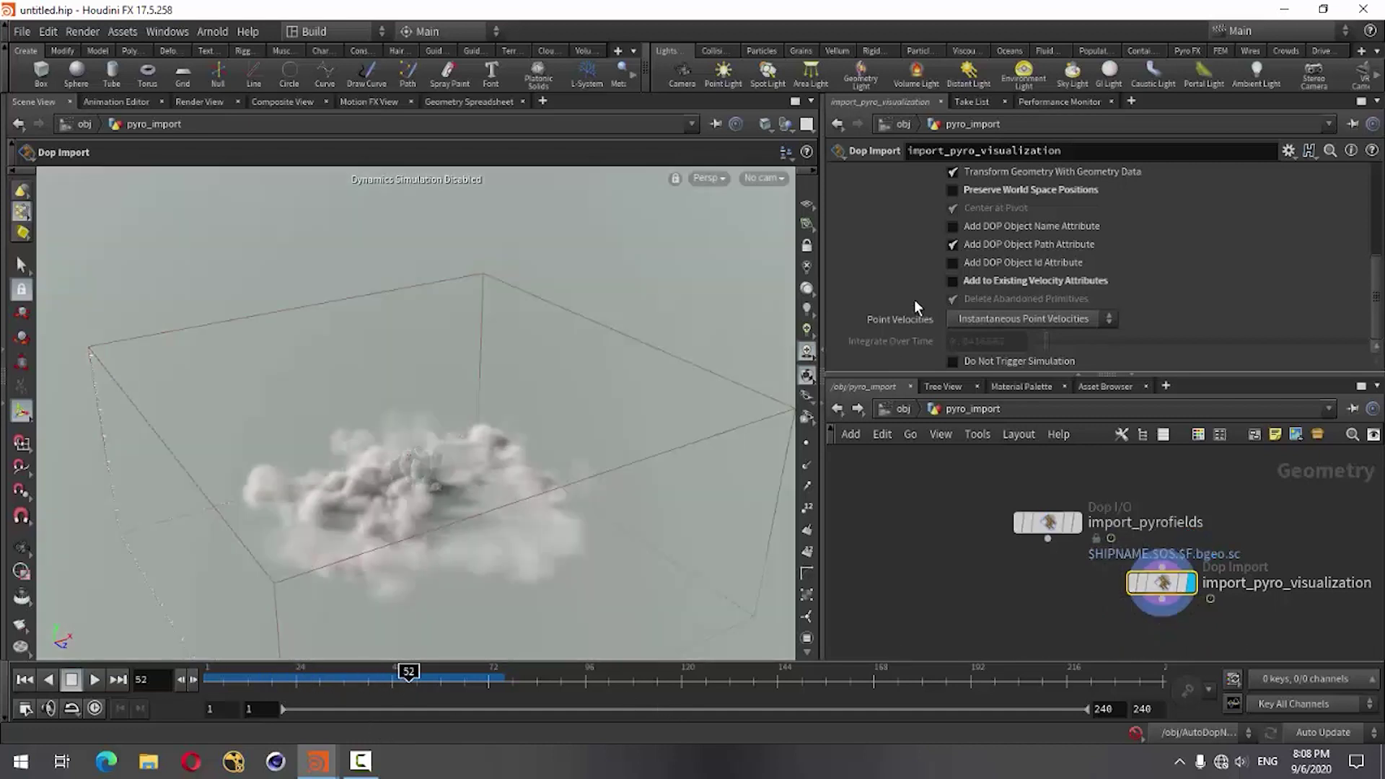
{"action": "scroll", "coordinate": [912, 261], "scroll_direction": "up", "scroll_amount": 2}
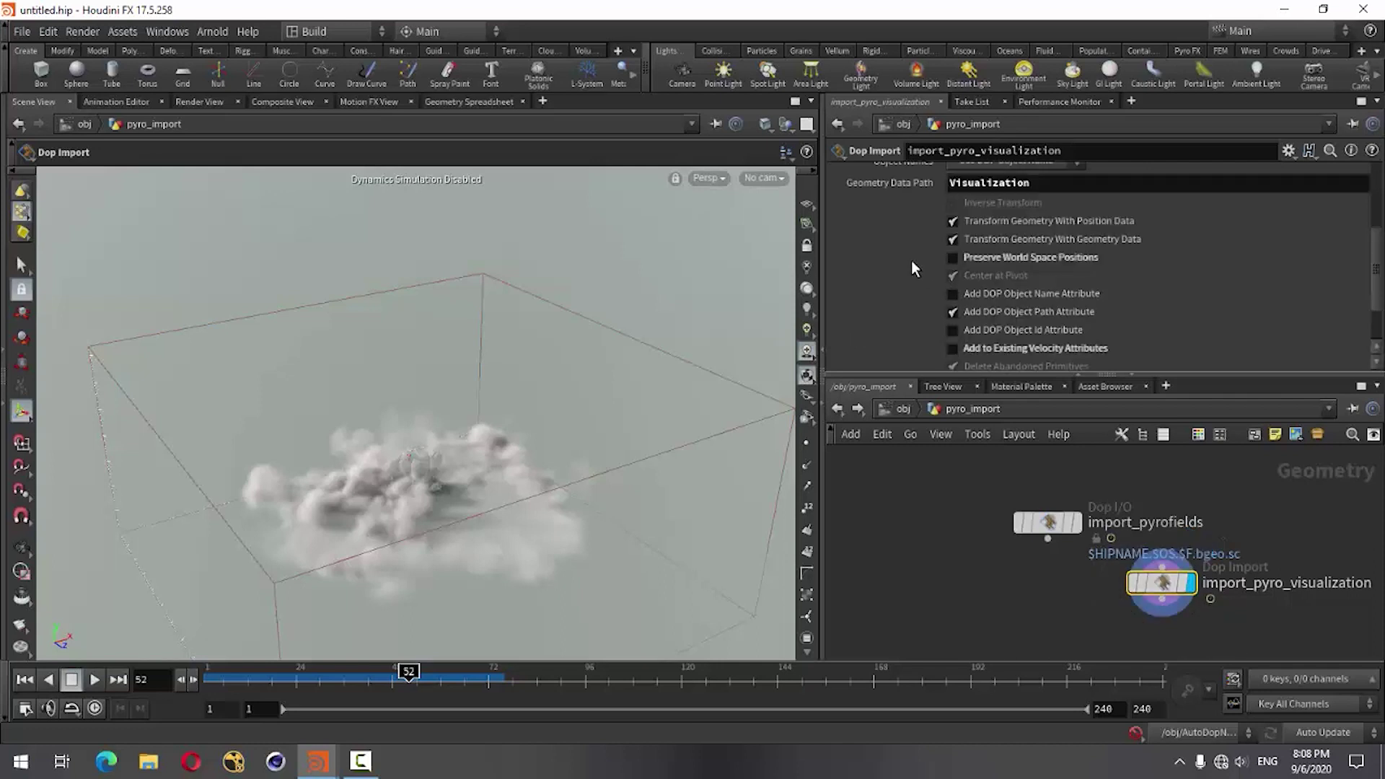
{"action": "scroll", "coordinate": [909, 264], "scroll_direction": "up", "scroll_amount": 2}
{"action": "scroll", "coordinate": [885, 296], "scroll_direction": "up", "scroll_amount": 2}
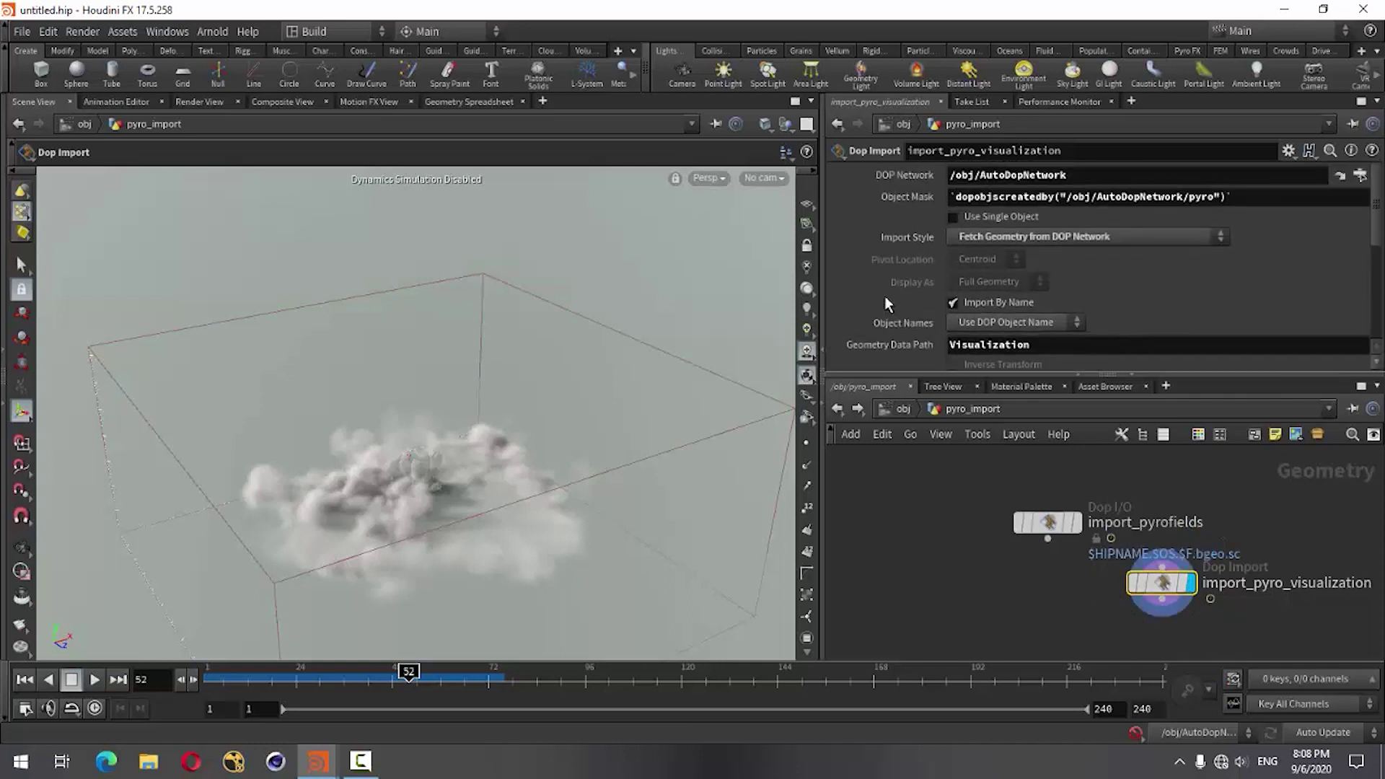
At /obj, rewind to frame 1, enable dynamics, and play to cook the smoke simulation
{"action": "left_click", "coordinate": [837, 410]}
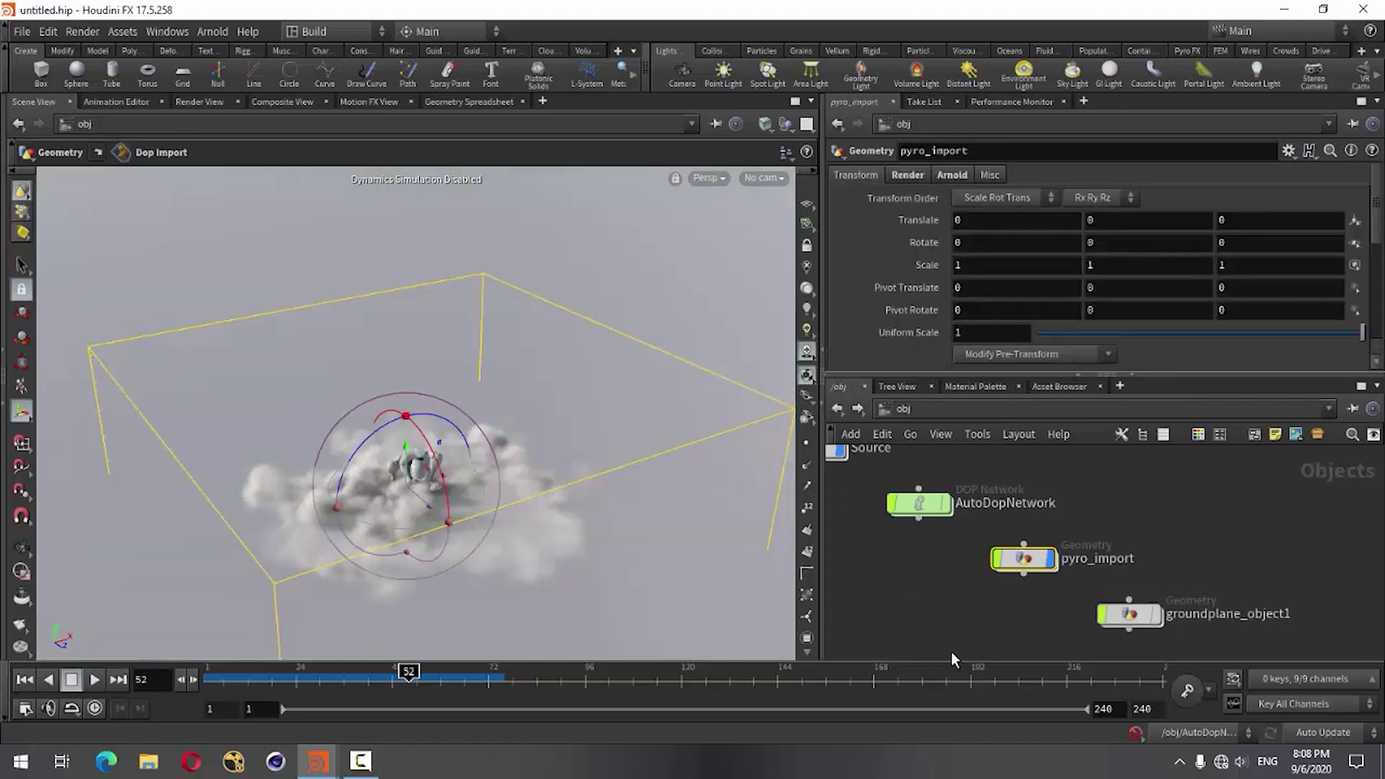
{"action": "left_click", "coordinate": [25, 679]}
{"action": "left_click", "coordinate": [1135, 733]}
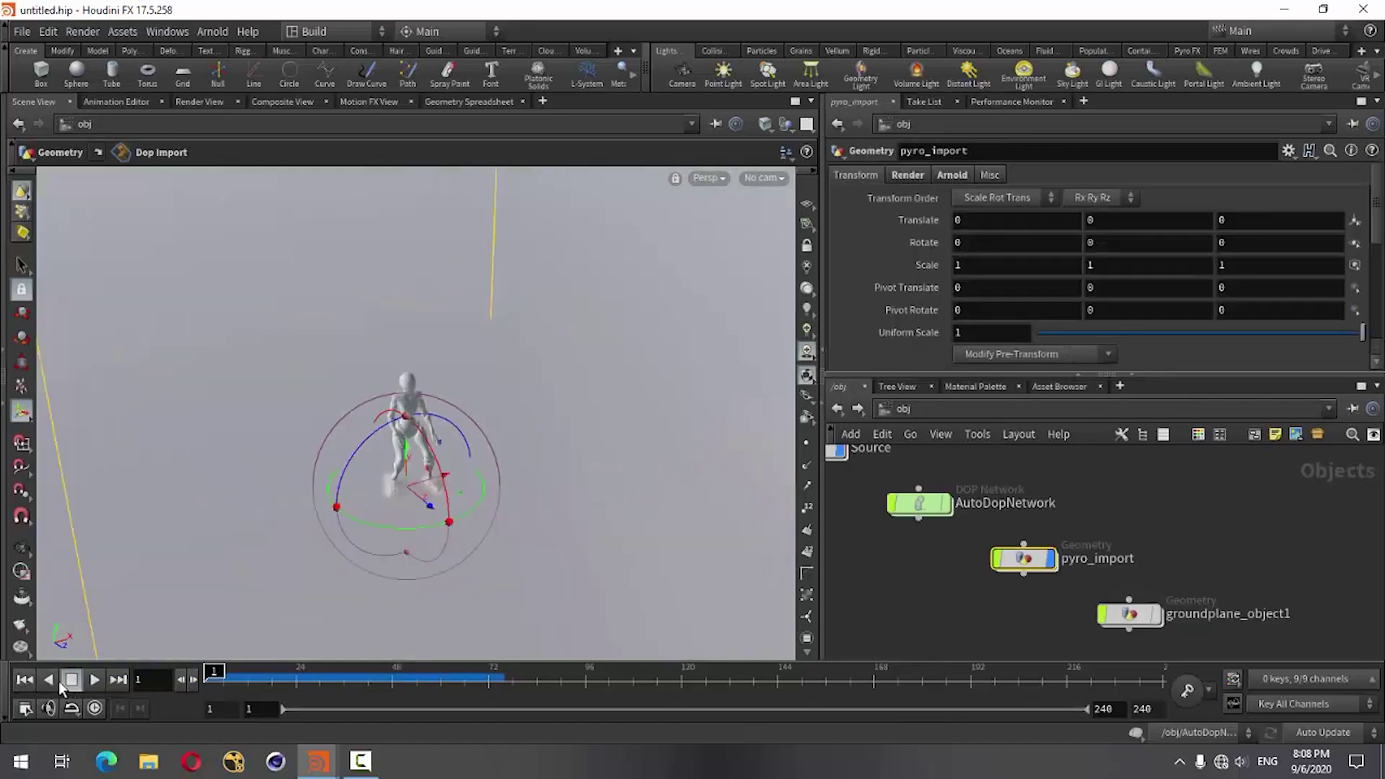
{"action": "key", "text": "Up"}
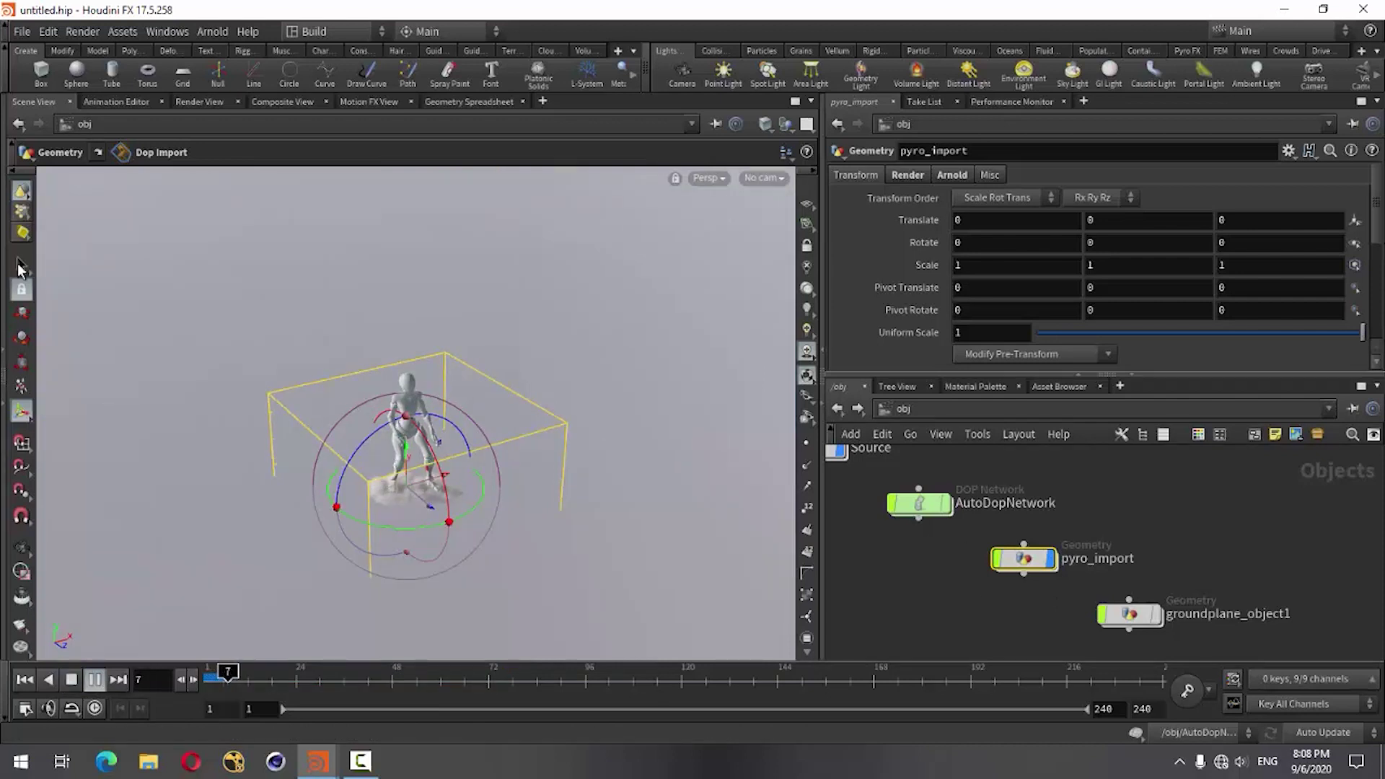
{"action": "key", "text": "s"}
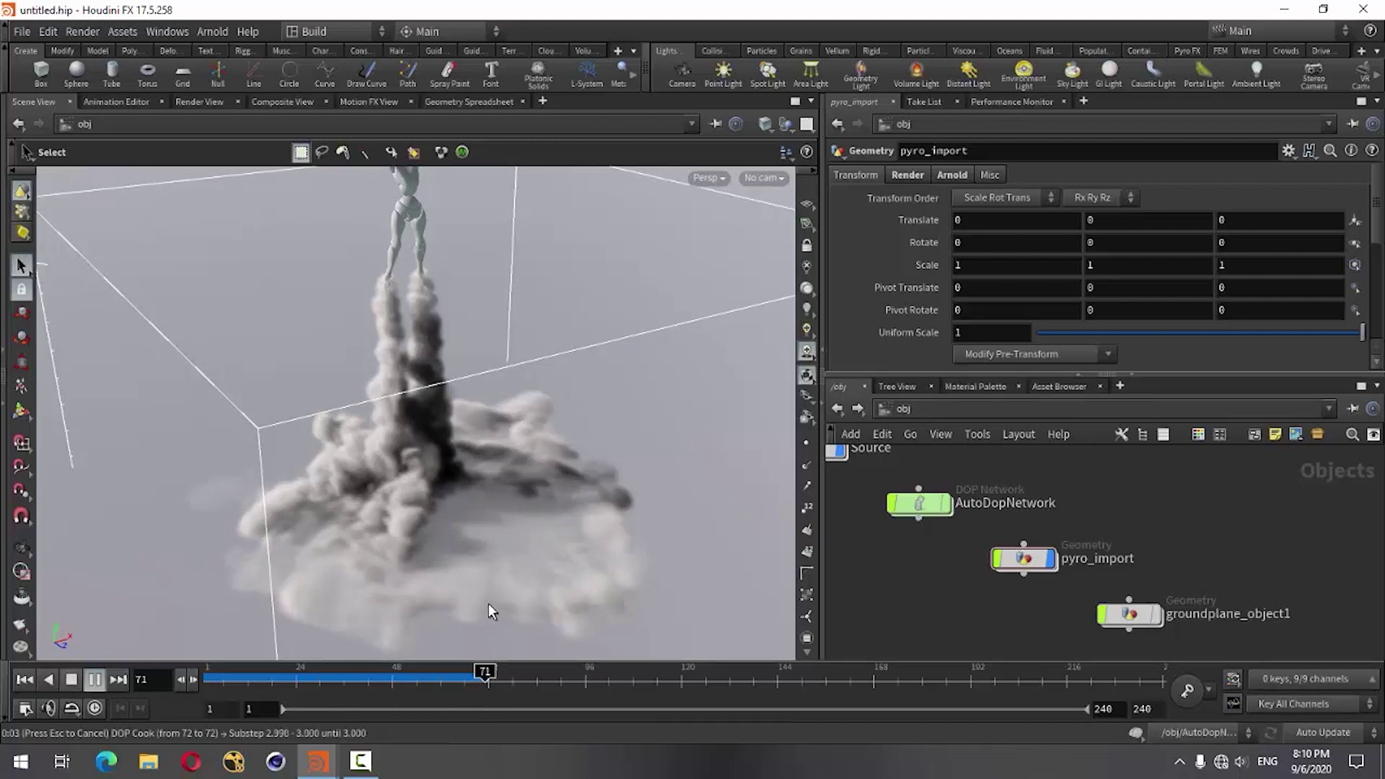
{"action": "key", "text": "Escape"}
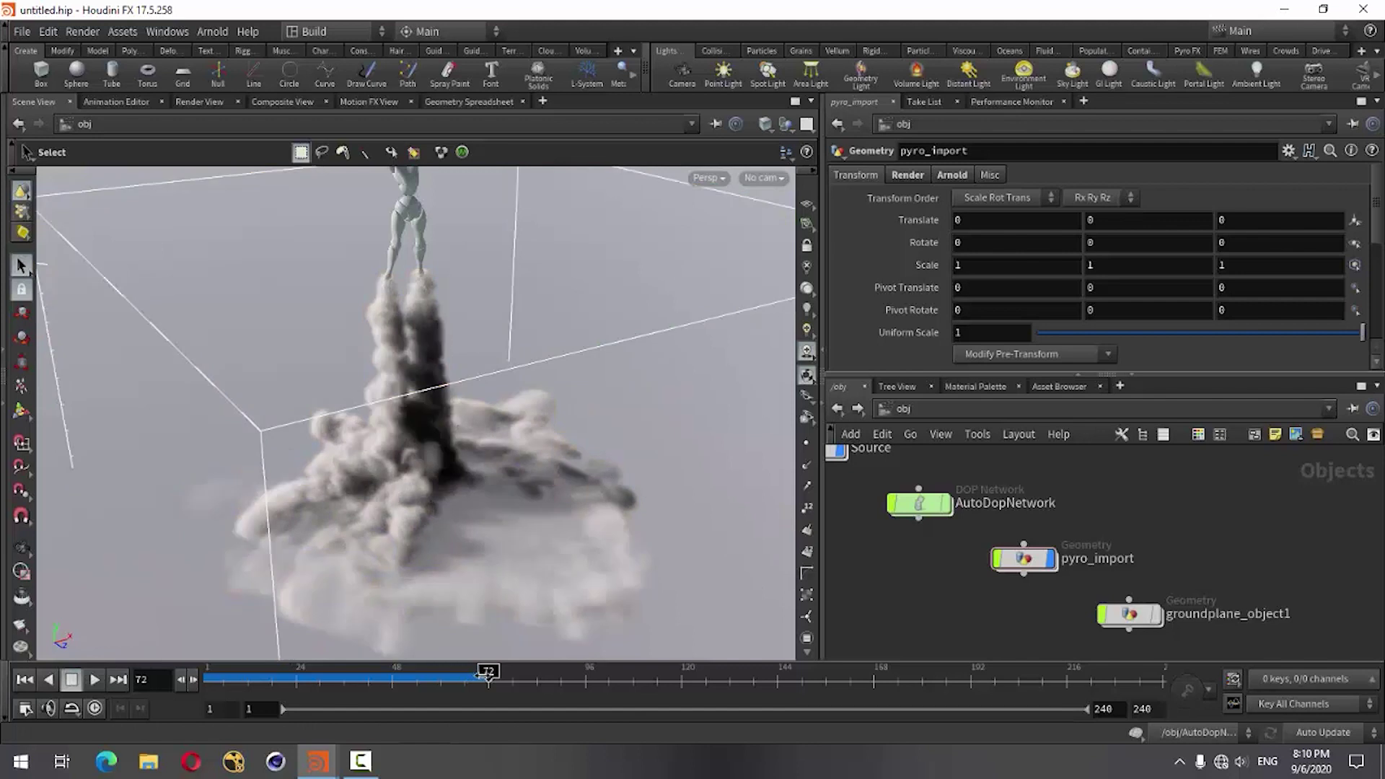
{"action": "mouse_move", "coordinate": [489, 675]}
{"action": "left_mouse_down"}
{"action": "mouse_move", "coordinate": [249, 683]}
{"action": "mouse_move", "coordinate": [472, 673]}
{"action": "left_mouse_up"}
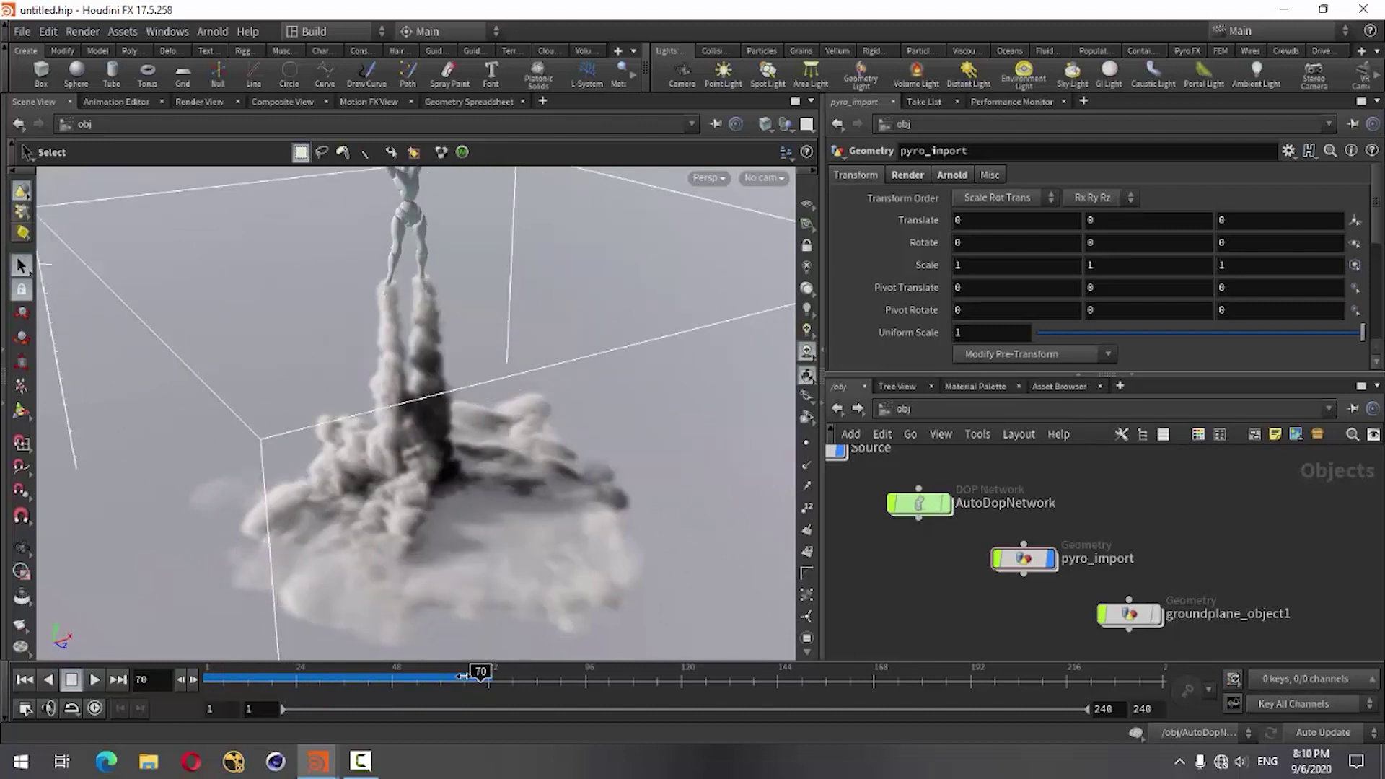
{"action": "mouse_move", "coordinate": [473, 674]}
{"action": "left_mouse_down"}
{"action": "mouse_move", "coordinate": [252, 673]}
{"action": "mouse_move", "coordinate": [463, 673]}
{"action": "left_mouse_up"}
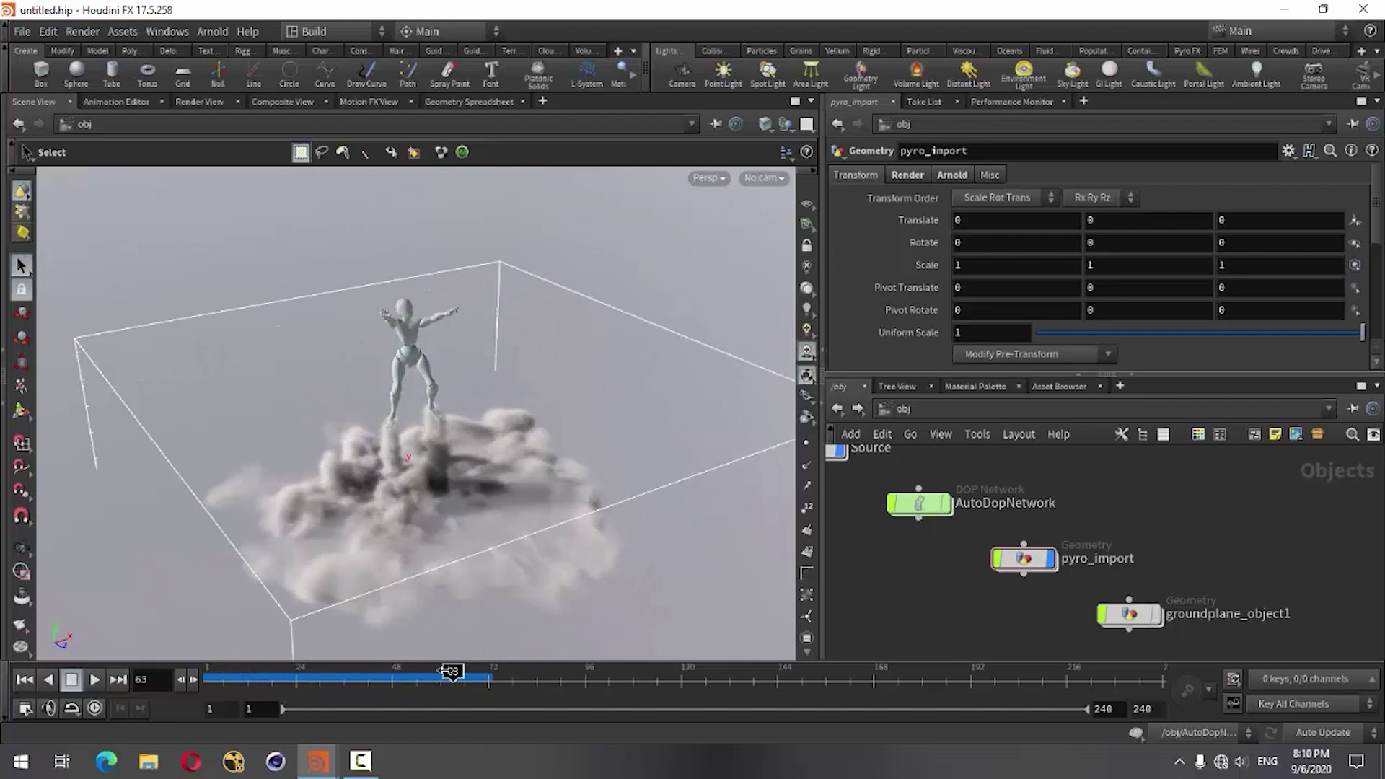
{"action": "key", "text": "Escape"}
{"action": "mouse_move", "coordinate": [448, 525]}
{"action": "left_mouse_down"}
{"action": "mouse_move", "coordinate": [448, 495]}
{"action": "mouse_move", "coordinate": [504, 488]}
{"action": "mouse_move", "coordinate": [297, 495]}
{"action": "mouse_move", "coordinate": [300, 513]}
{"action": "mouse_move", "coordinate": [378, 532]}
{"action": "left_mouse_up"}
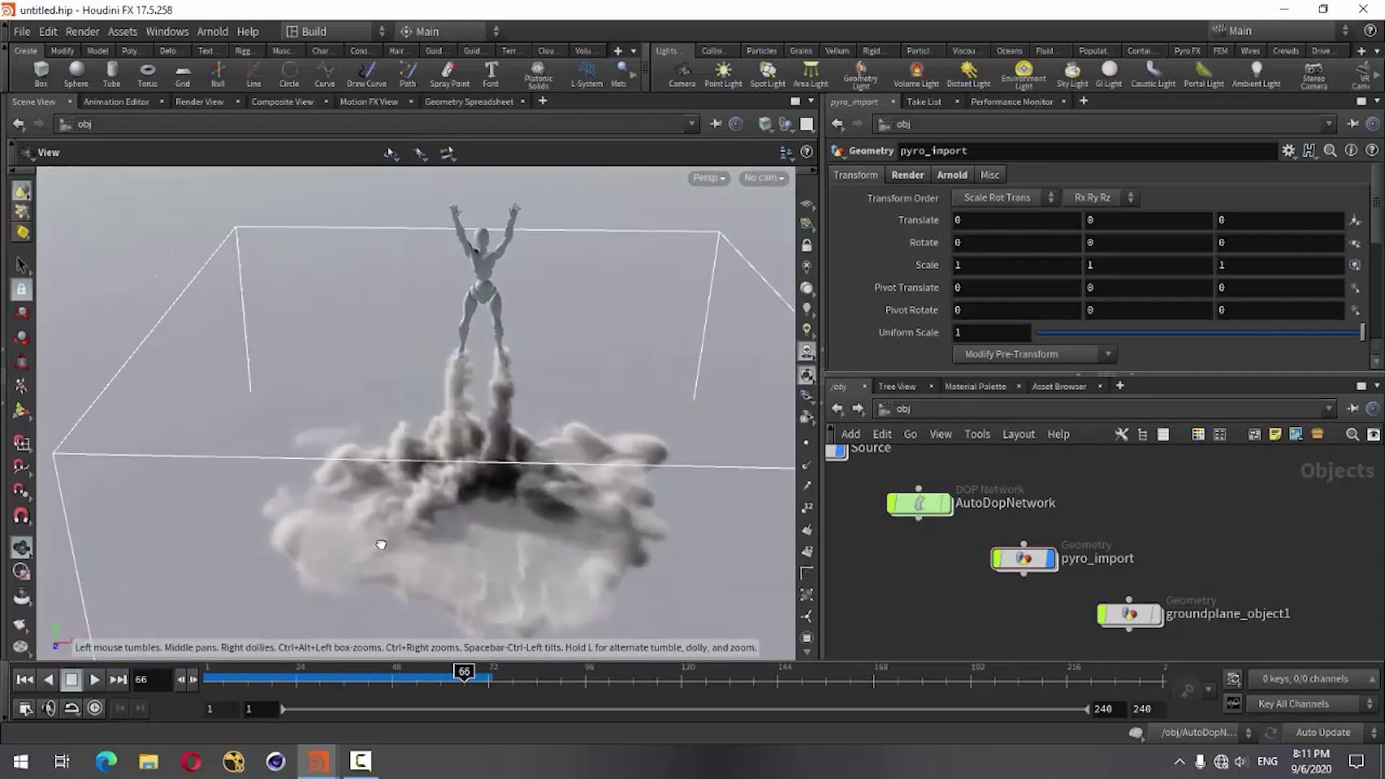
{"action": "key", "text": "s"}
{"action": "scroll", "coordinate": [960, 593], "scroll_direction": "down", "scroll_amount": 2}
{"action": "scroll", "coordinate": [968, 591], "scroll_direction": "down", "scroll_amount": 1}
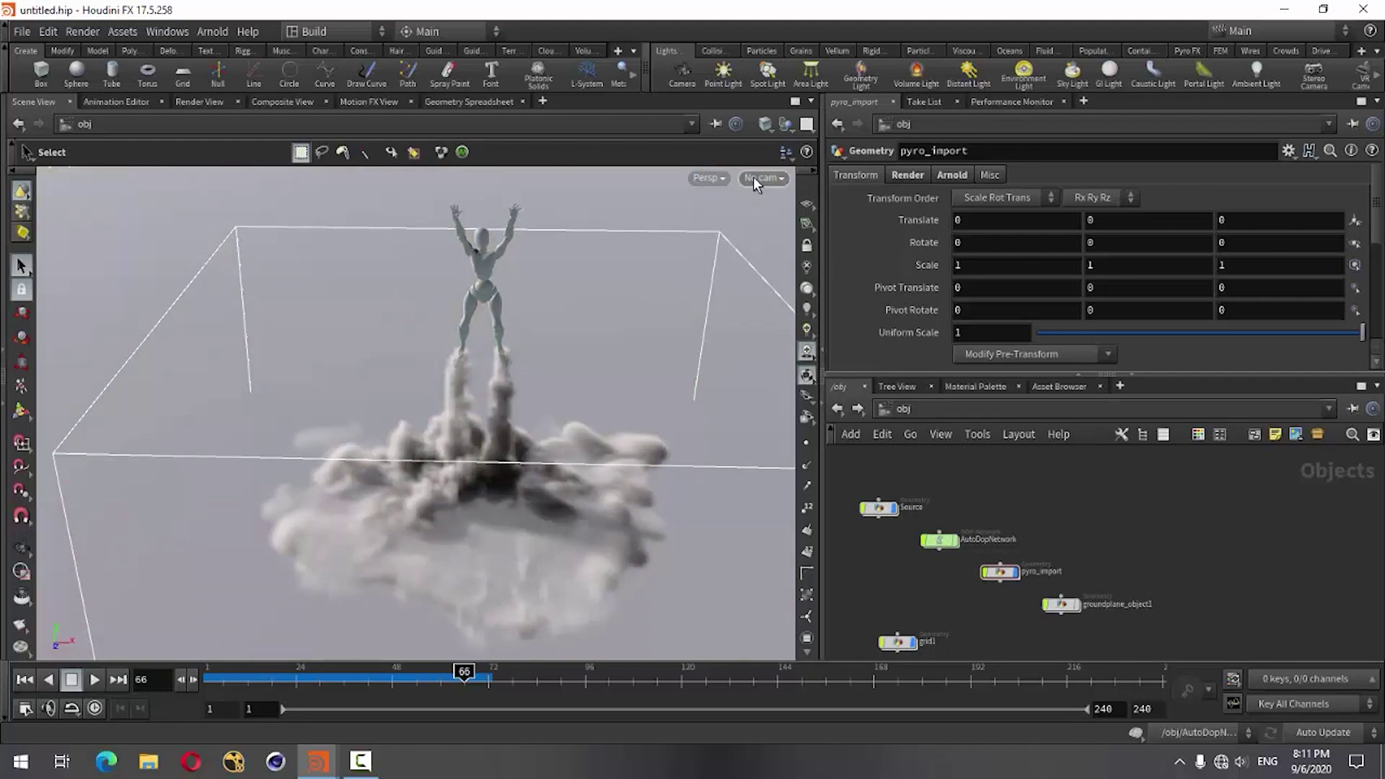
{"action": "key", "text": "Escape"}
{"action": "mouse_move", "coordinate": [670, 529]}
{"action": "left_mouse_down"}
{"action": "mouse_move", "coordinate": [609, 501]}
{"action": "mouse_move", "coordinate": [622, 504]}
{"action": "mouse_move", "coordinate": [479, 486]}
{"action": "mouse_move", "coordinate": [486, 526]}
{"action": "mouse_move", "coordinate": [578, 507]}
{"action": "mouse_move", "coordinate": [573, 479]}
{"action": "left_mouse_up"}
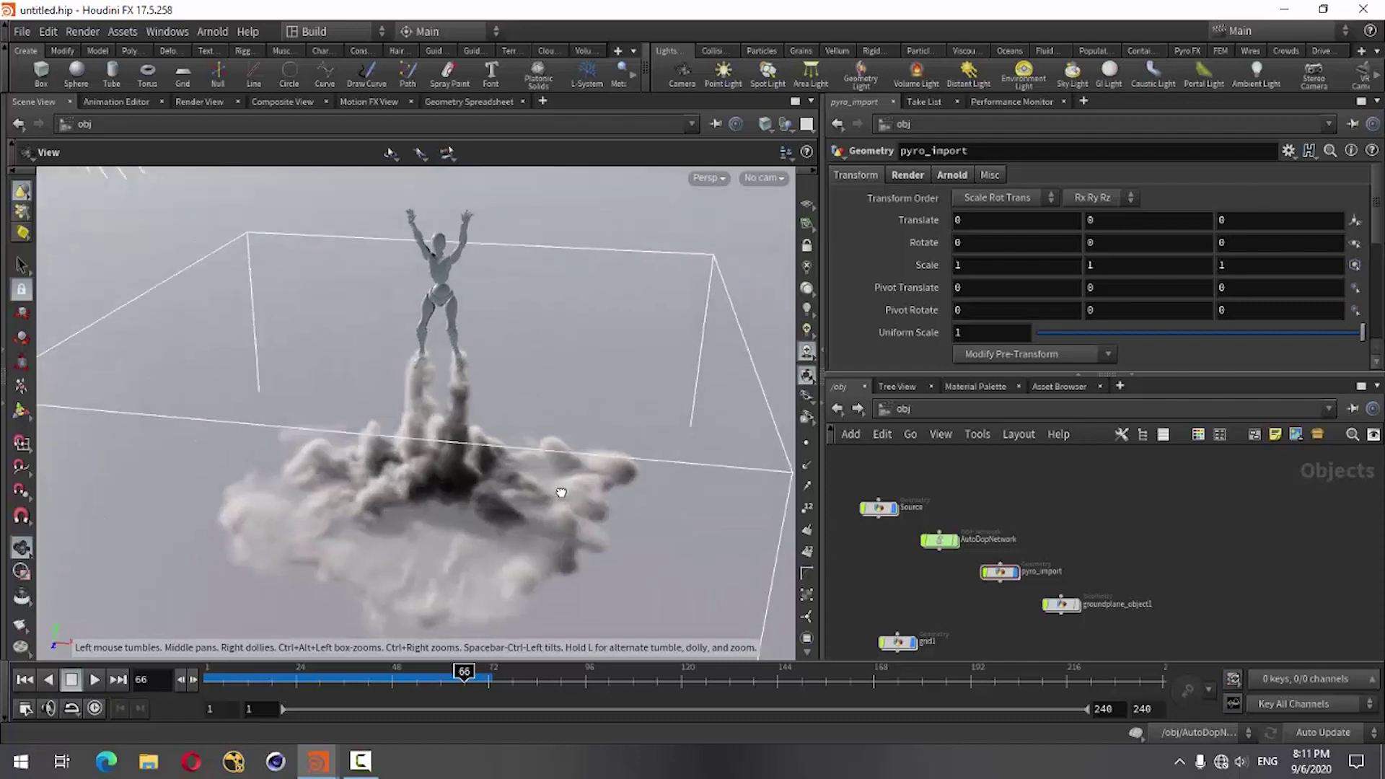
Create camera cam1 from the No cam menu and orbit and zoom it to frame the smoke
{"action": "key", "text": "s"}
{"action": "left_click", "coordinate": [762, 179]}
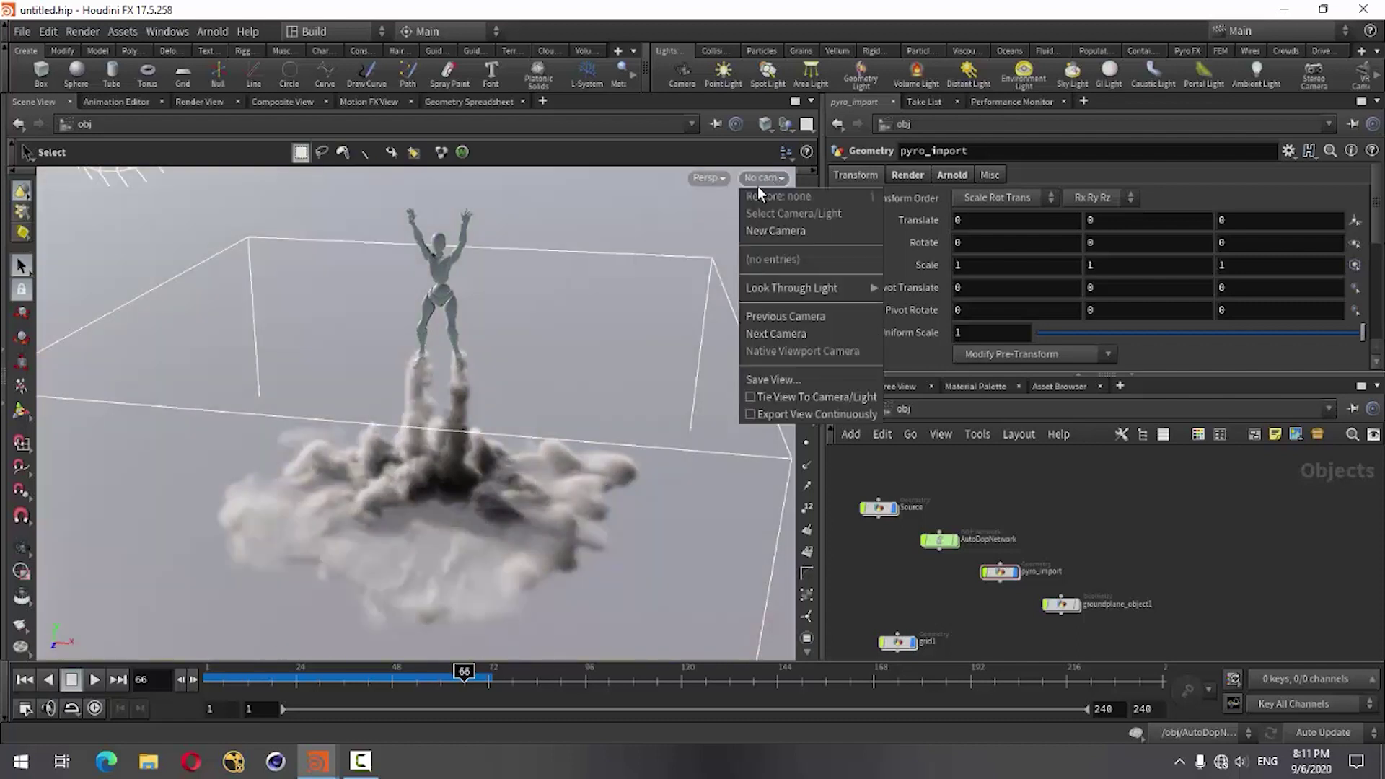
{"action": "left_click", "coordinate": [774, 232]}
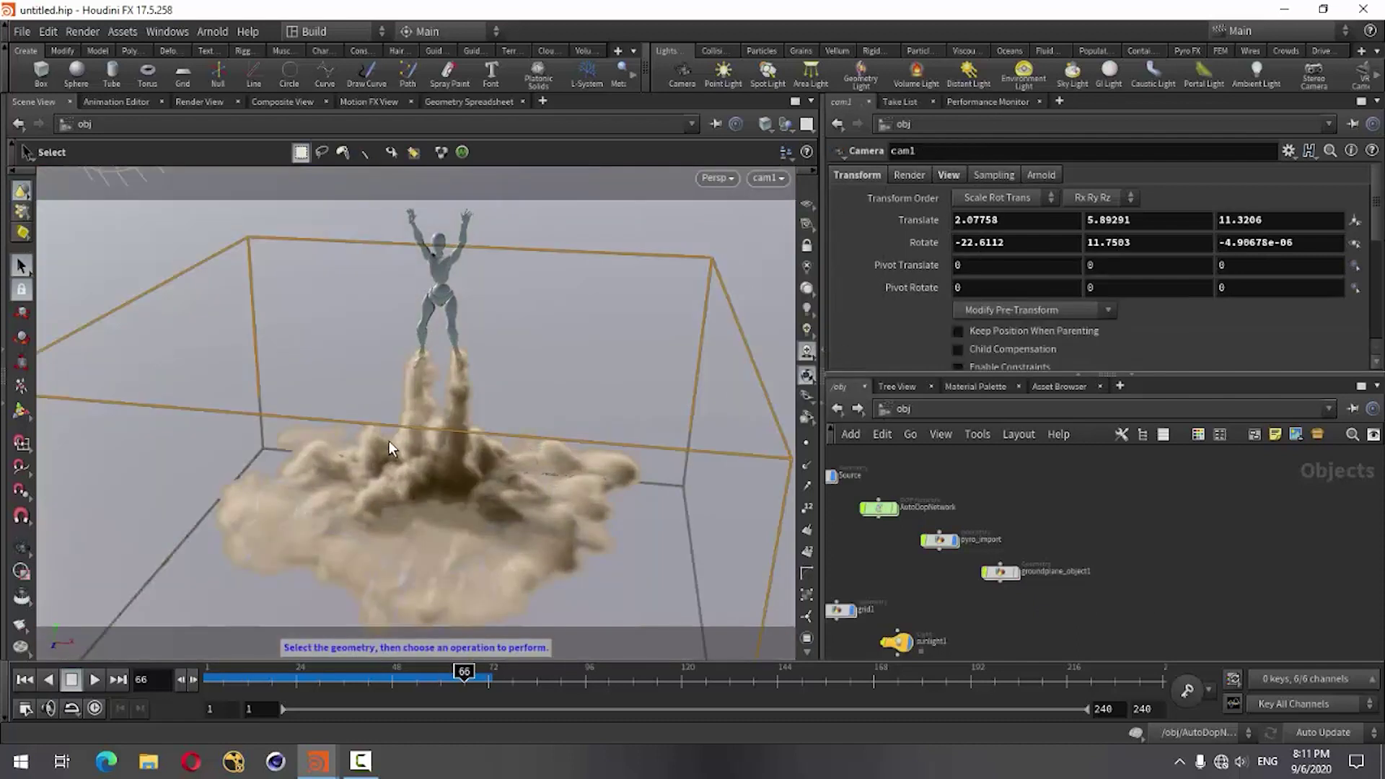
{"action": "key", "text": "Escape"}
{"action": "left_click_drag", "start_coordinate": [571, 432], "coordinate": [418, 447]}
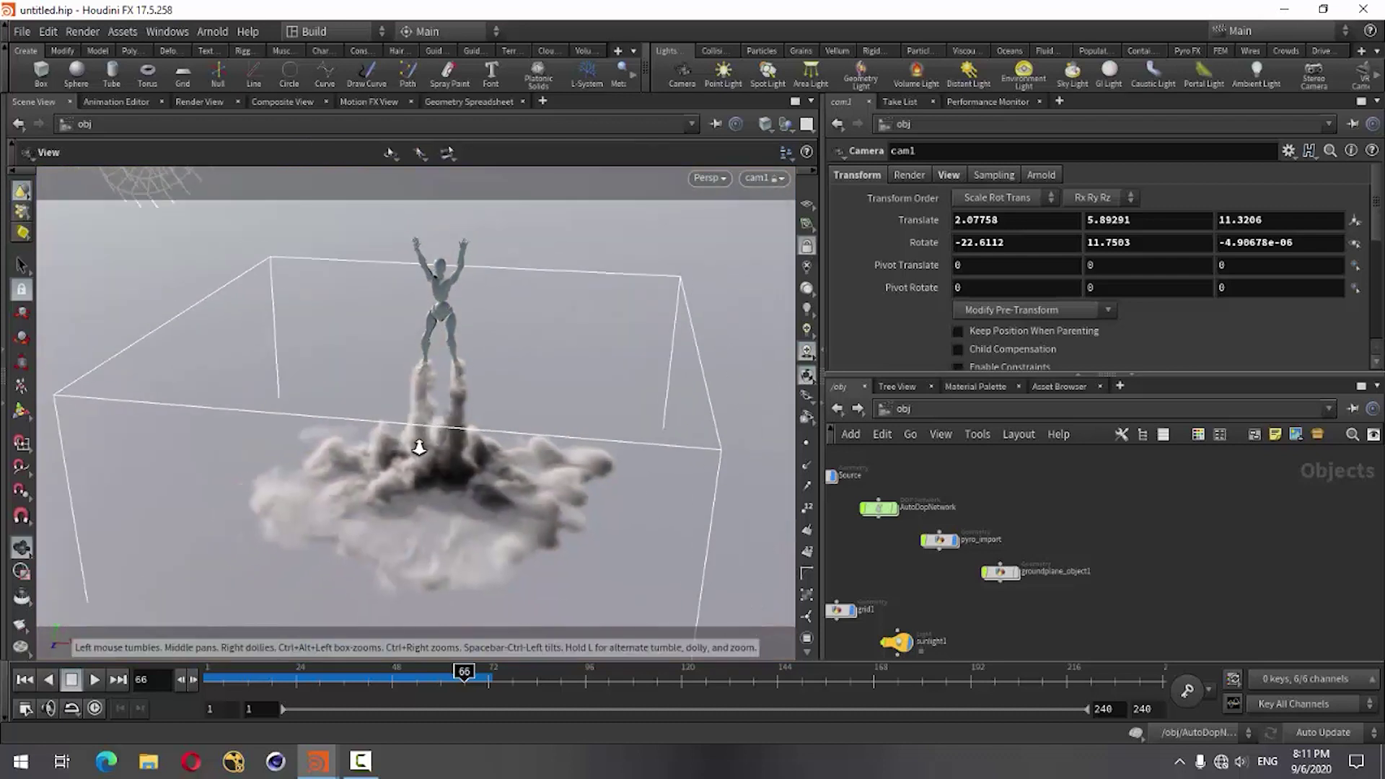
{"action": "scroll", "coordinate": [418, 448], "scroll_direction": "down", "scroll_amount": 1}
{"action": "scroll", "coordinate": [419, 447], "scroll_direction": "down", "scroll_amount": 1}
{"action": "scroll", "coordinate": [419, 448], "scroll_direction": "down", "scroll_amount": 1}
{"action": "key", "text": "s"}
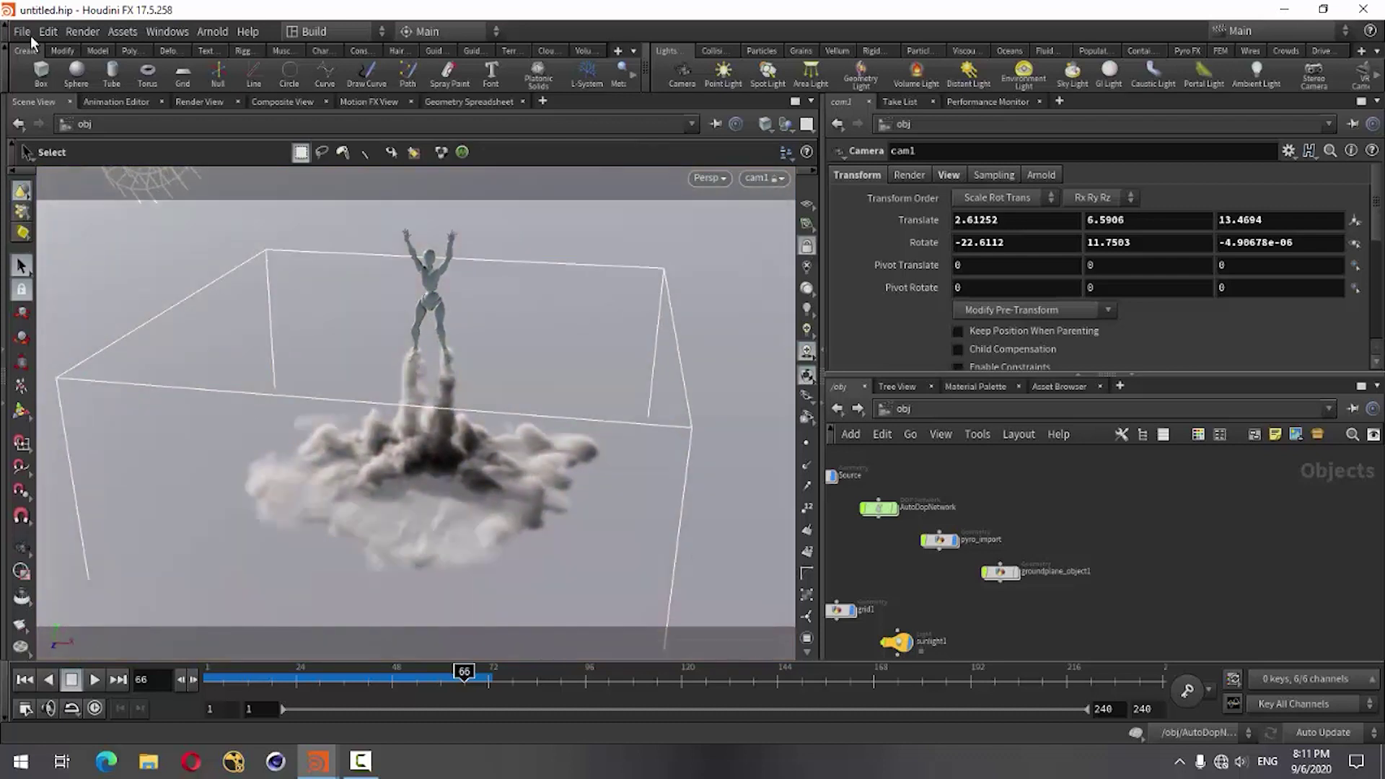
Save the scene to the Desktop as Tutorial.hip
{"action": "left_click", "coordinate": [30, 37]}
{"action": "left_click", "coordinate": [47, 132]}
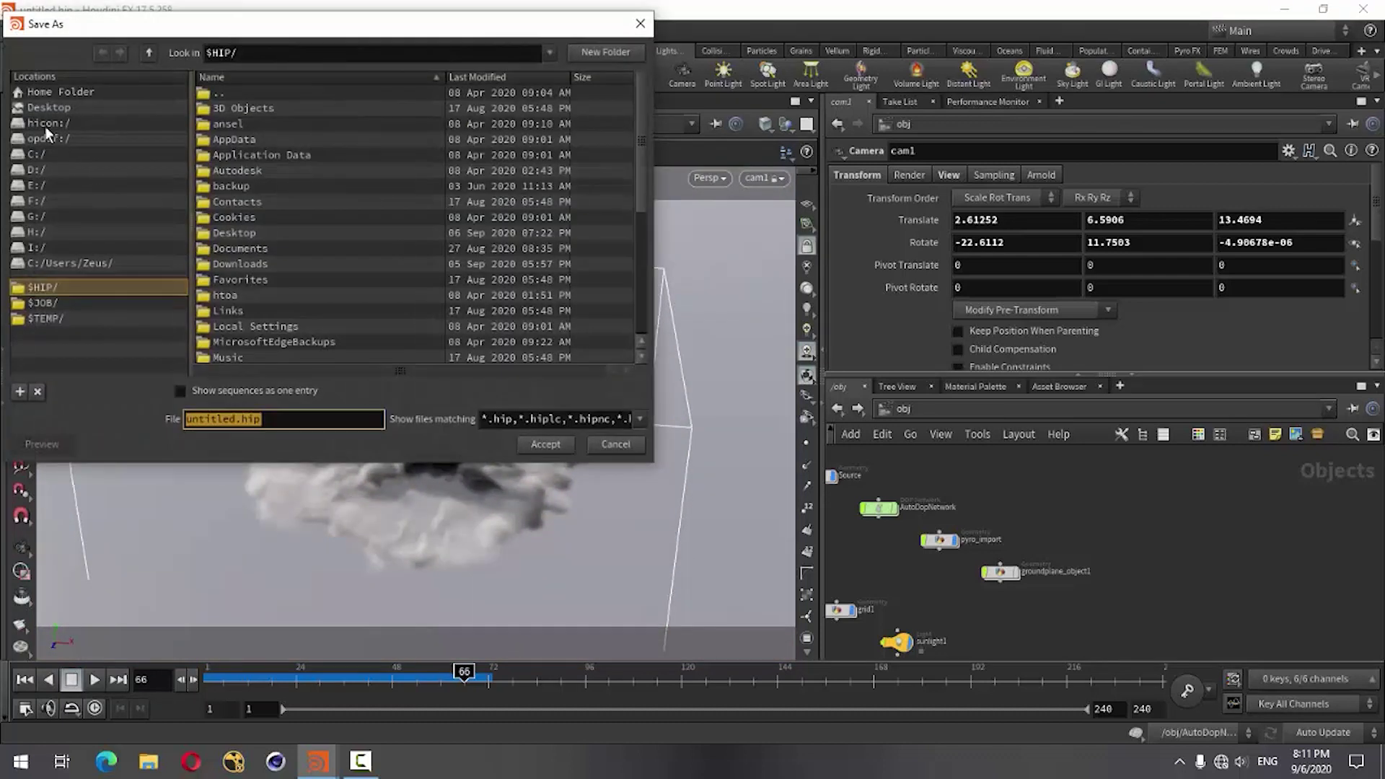
{"action": "left_click", "coordinate": [45, 107]}
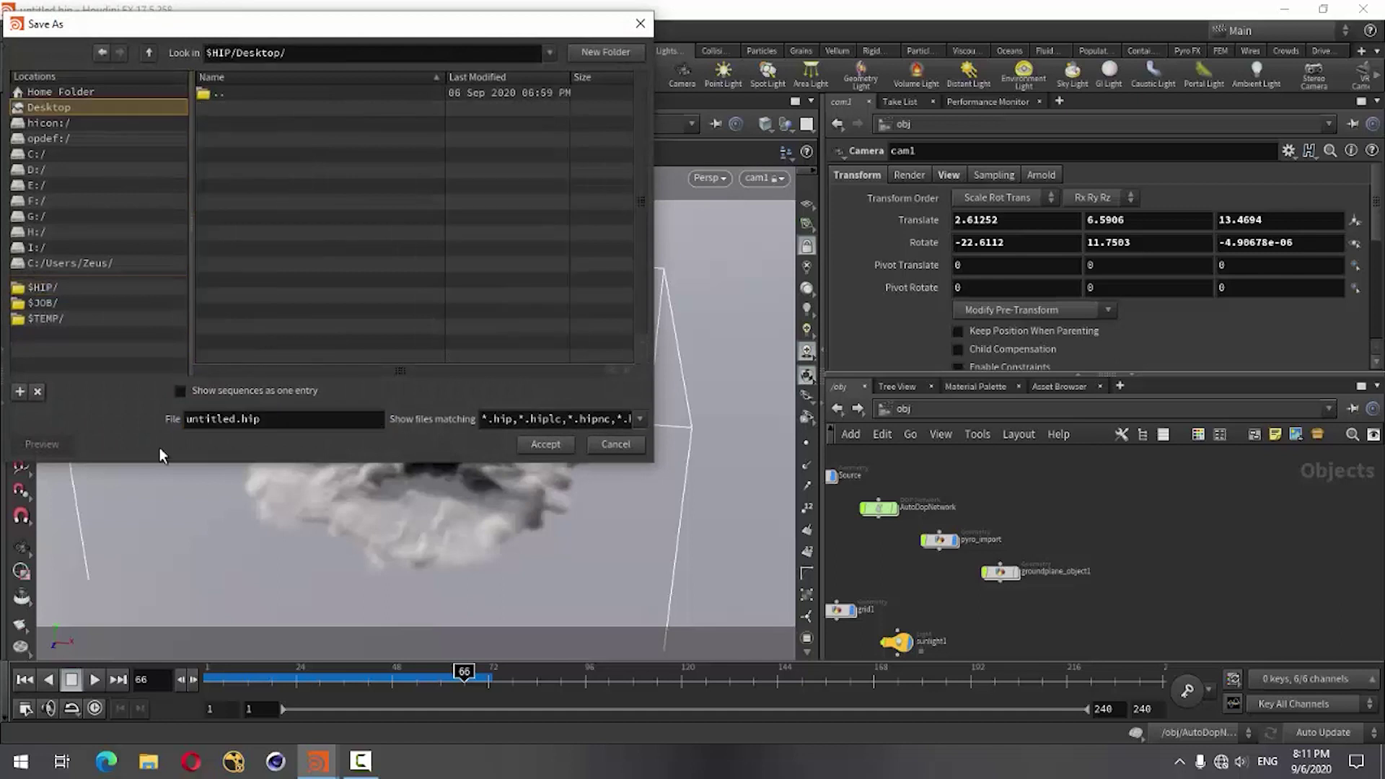
{"action": "double_click", "coordinate": [235, 420]}
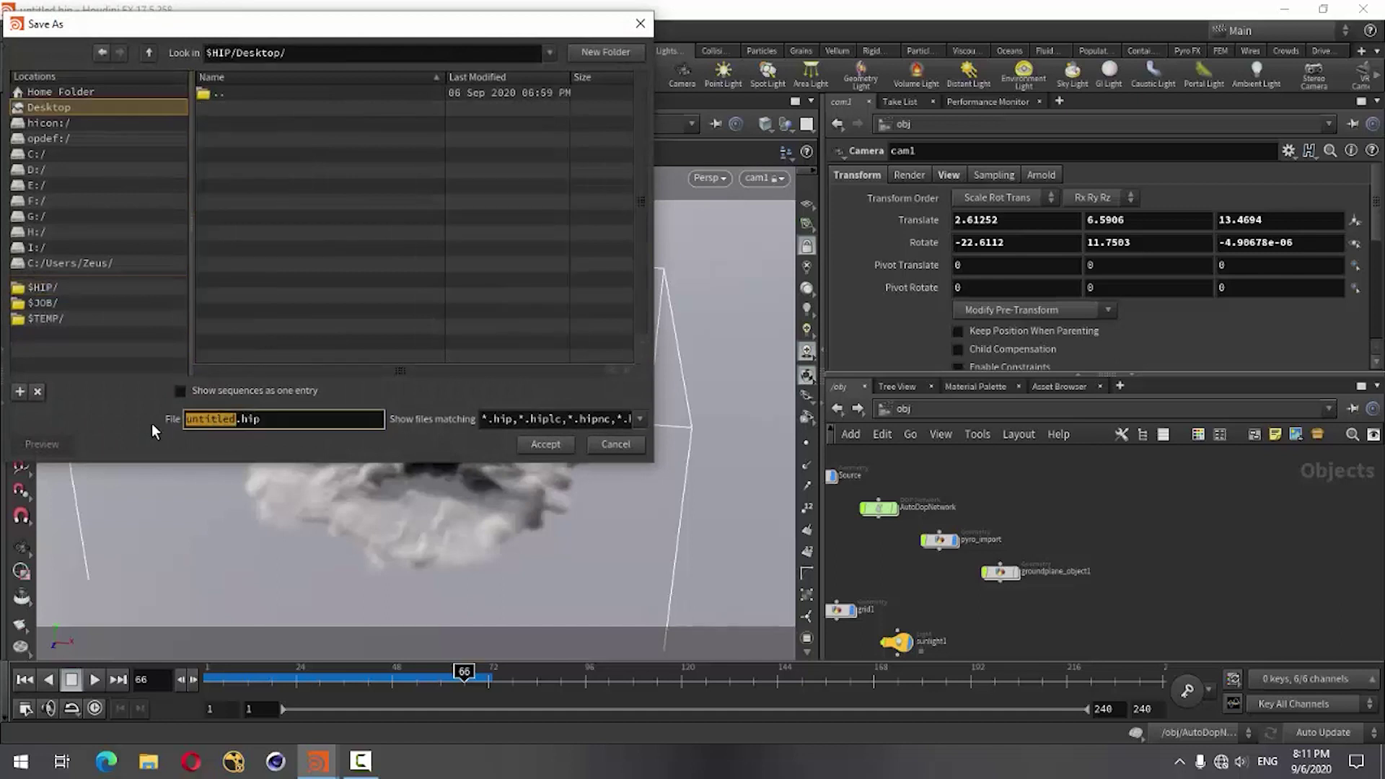
{"action": "type", "text": "Tuto"}
{"action": "type", "text": "rial"}
{"action": "left_click", "coordinate": [536, 445]}
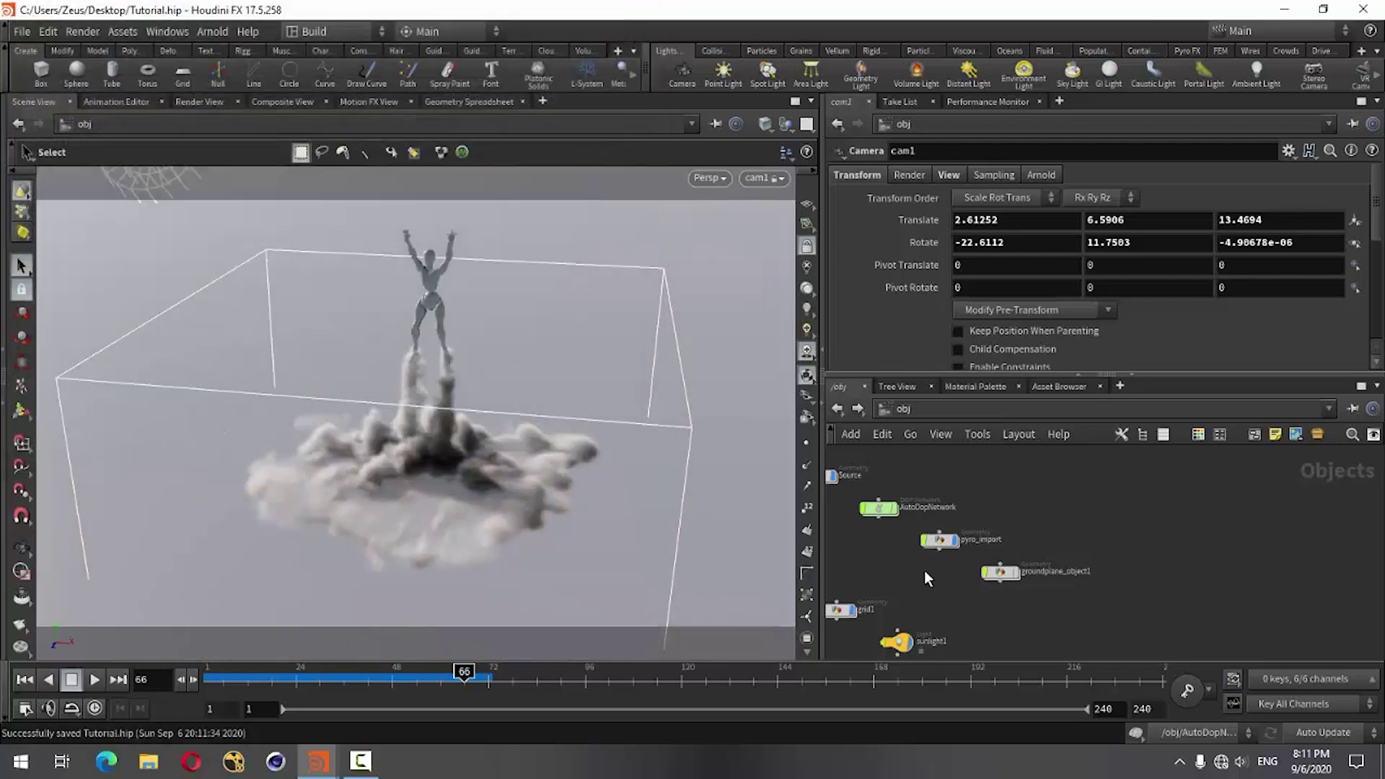
Create a Mantra render node and start a Render View render through cam1
{"action": "left_click", "coordinate": [97, 32]}
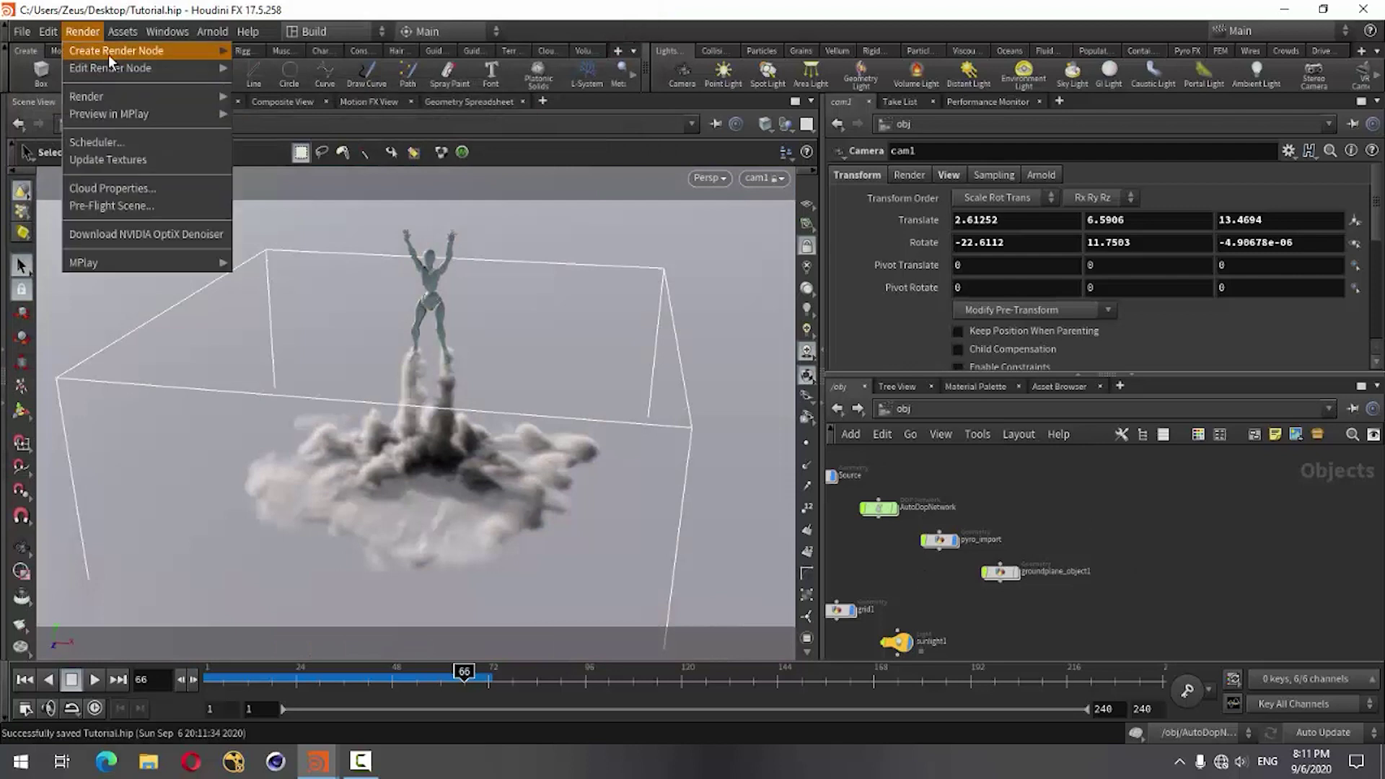
{"action": "mouse_move", "coordinate": [116, 51]}
{"action": "left_click", "coordinate": [258, 50]}
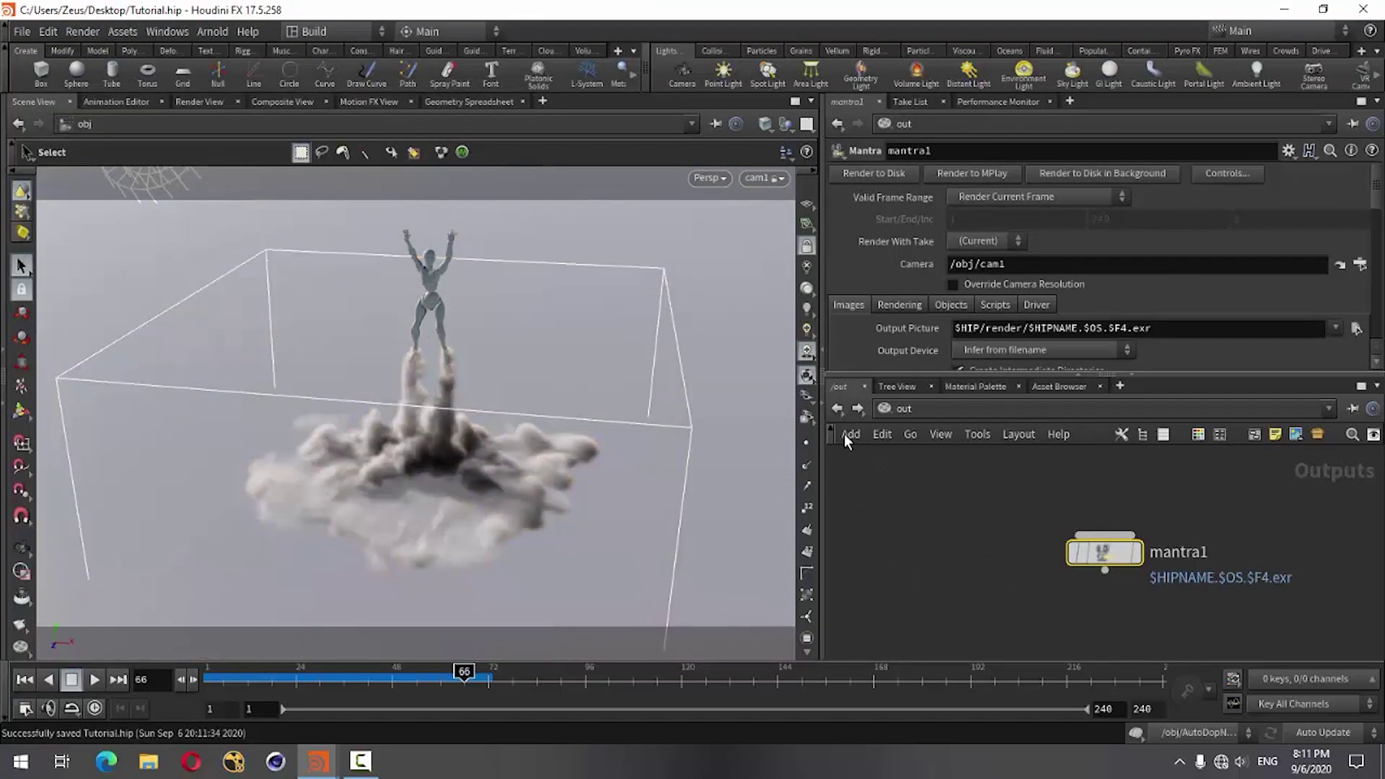
{"action": "left_click", "coordinate": [836, 407]}
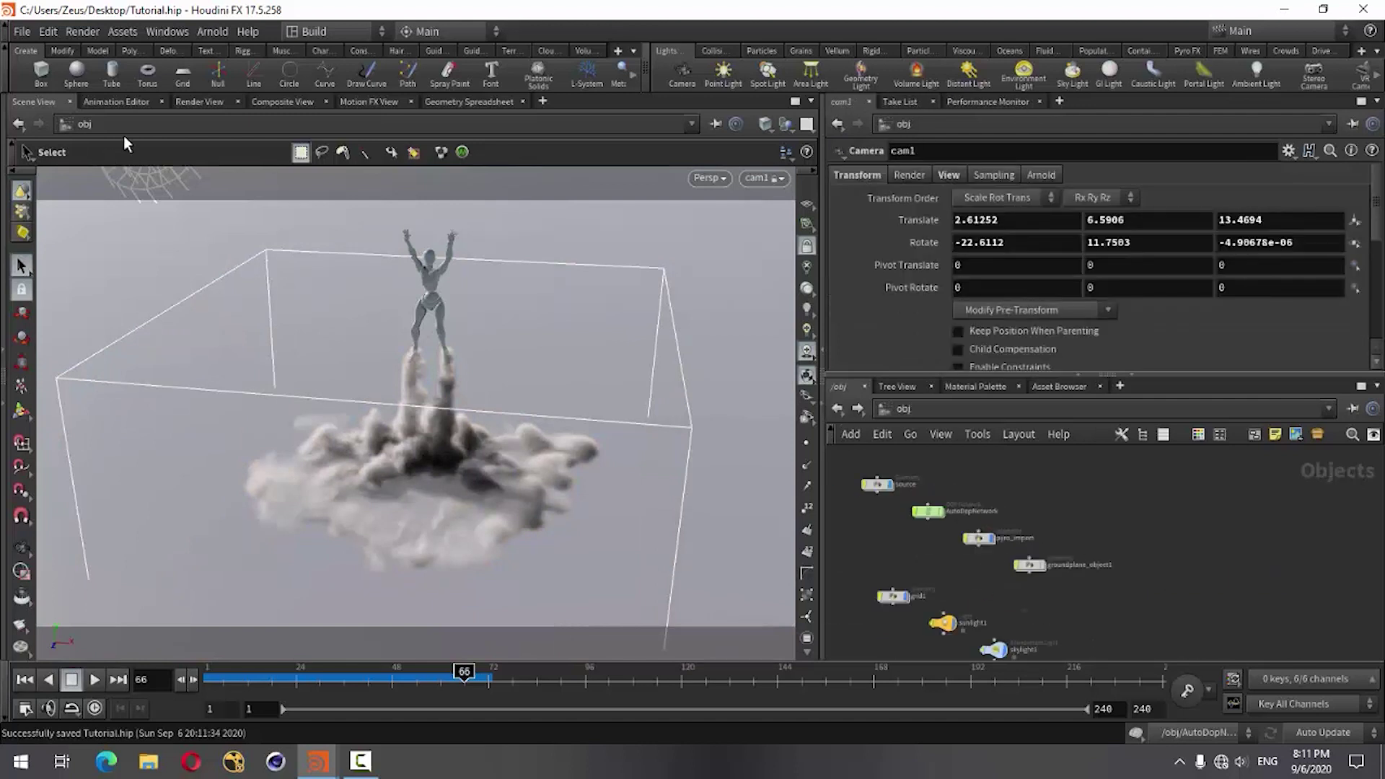
{"action": "left_click", "coordinate": [204, 101]}
{"action": "left_click", "coordinate": [365, 126]}
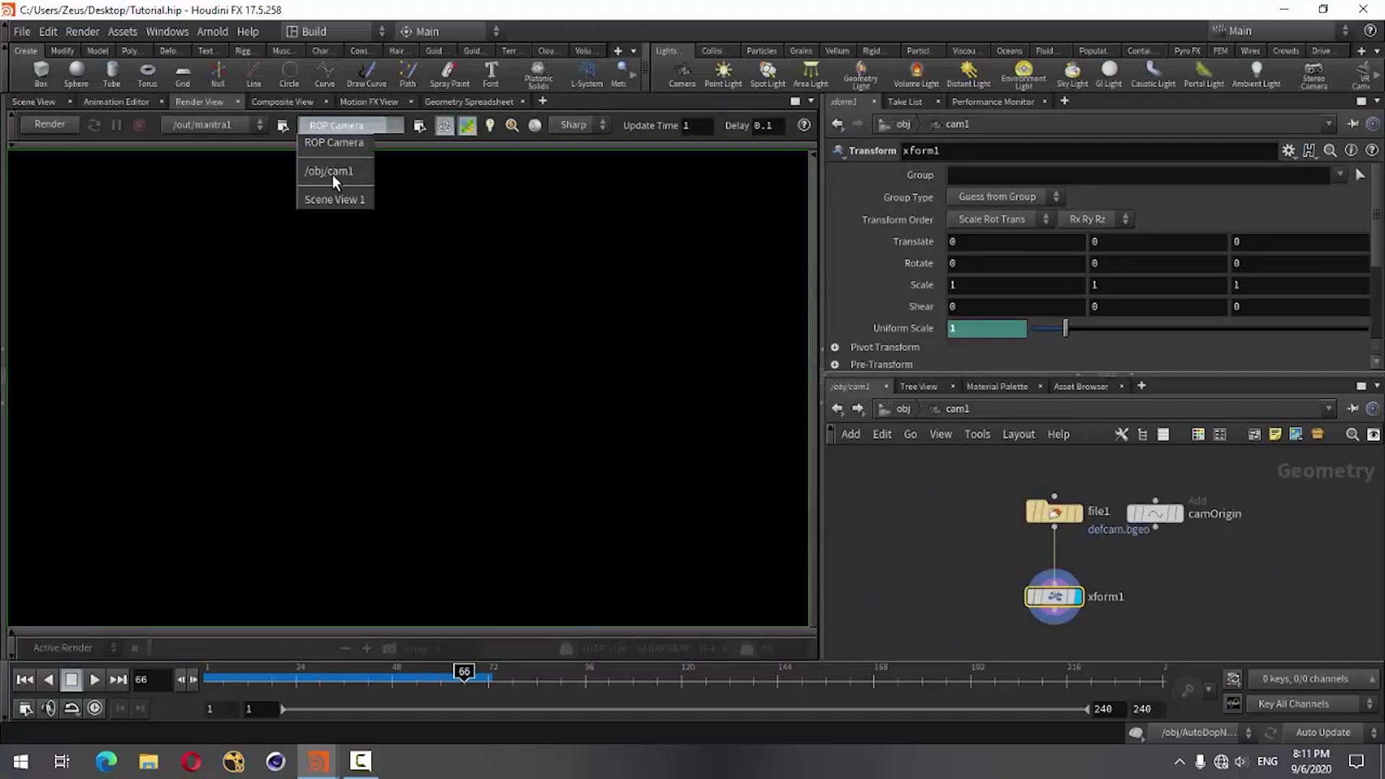
{"action": "left_click", "coordinate": [332, 175]}
{"action": "left_click", "coordinate": [50, 126]}
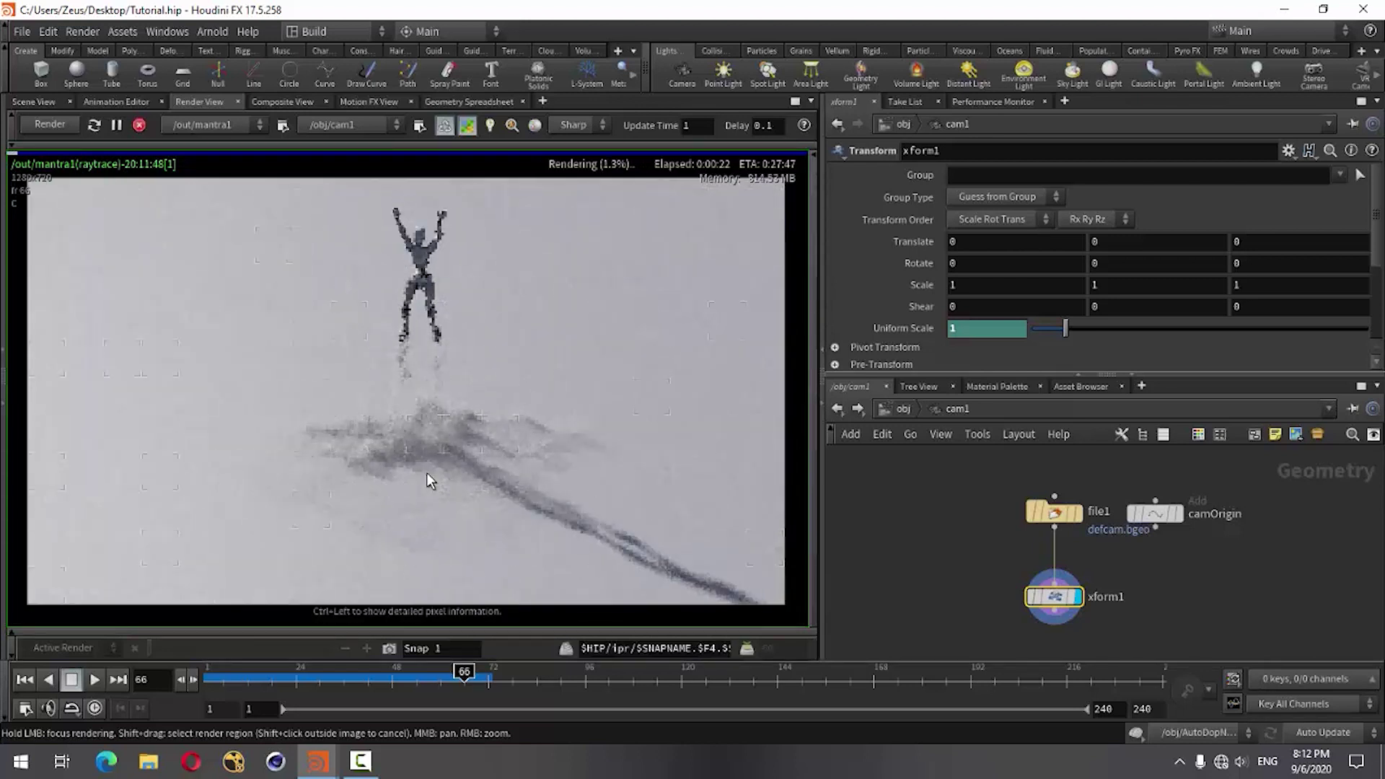
{"action": "scroll", "coordinate": [426, 473], "scroll_direction": "down", "scroll_amount": 1}
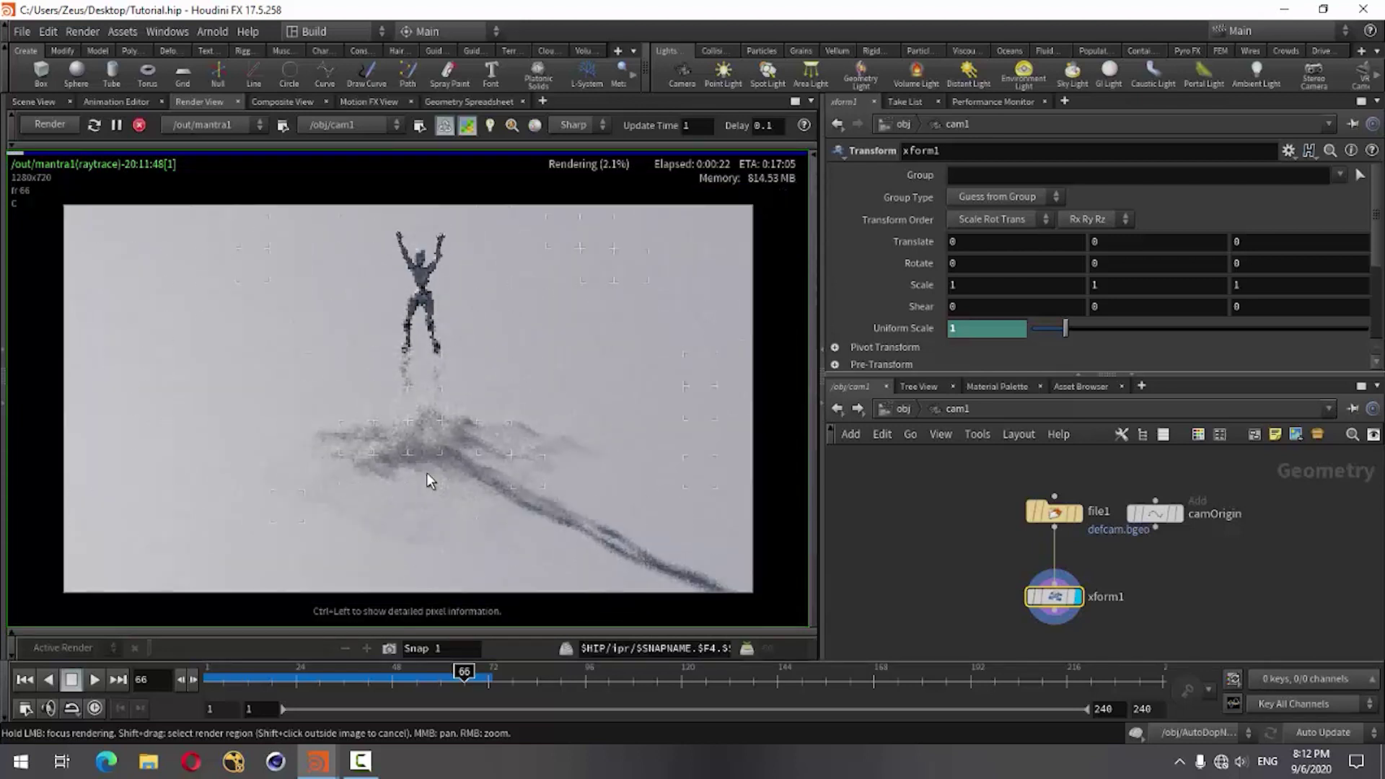
Select pyro_import at /obj and show its Render tab settings
{"action": "left_click", "coordinate": [838, 409]}
{"action": "mouse_move", "coordinate": [1136, 604]}
{"action": "middle_mouse_down"}
{"action": "mouse_move", "coordinate": [1178, 544]}
{"action": "mouse_move", "coordinate": [1169, 580]}
{"action": "middle_mouse_up"}
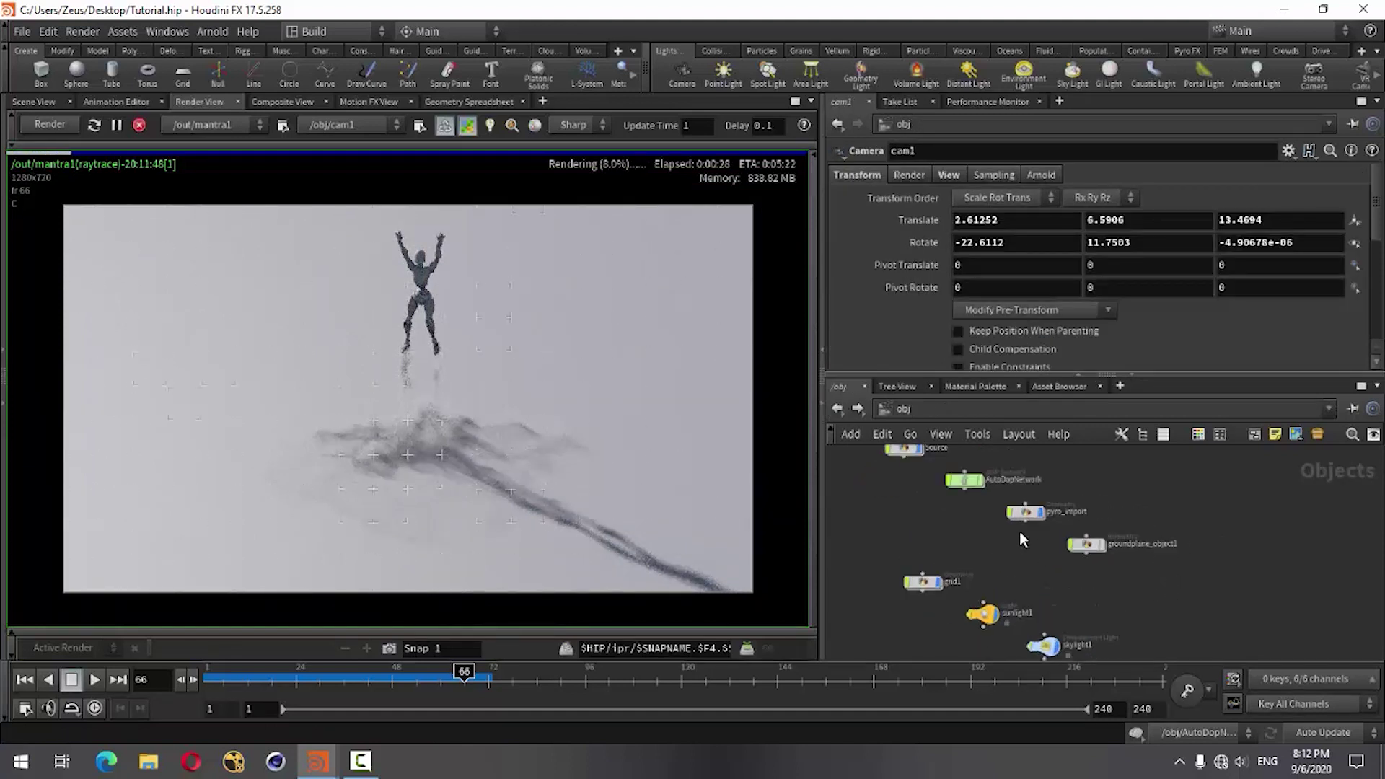
{"action": "scroll", "coordinate": [1020, 531], "scroll_direction": "up", "scroll_amount": 3}
{"action": "left_click", "coordinate": [1029, 497]}
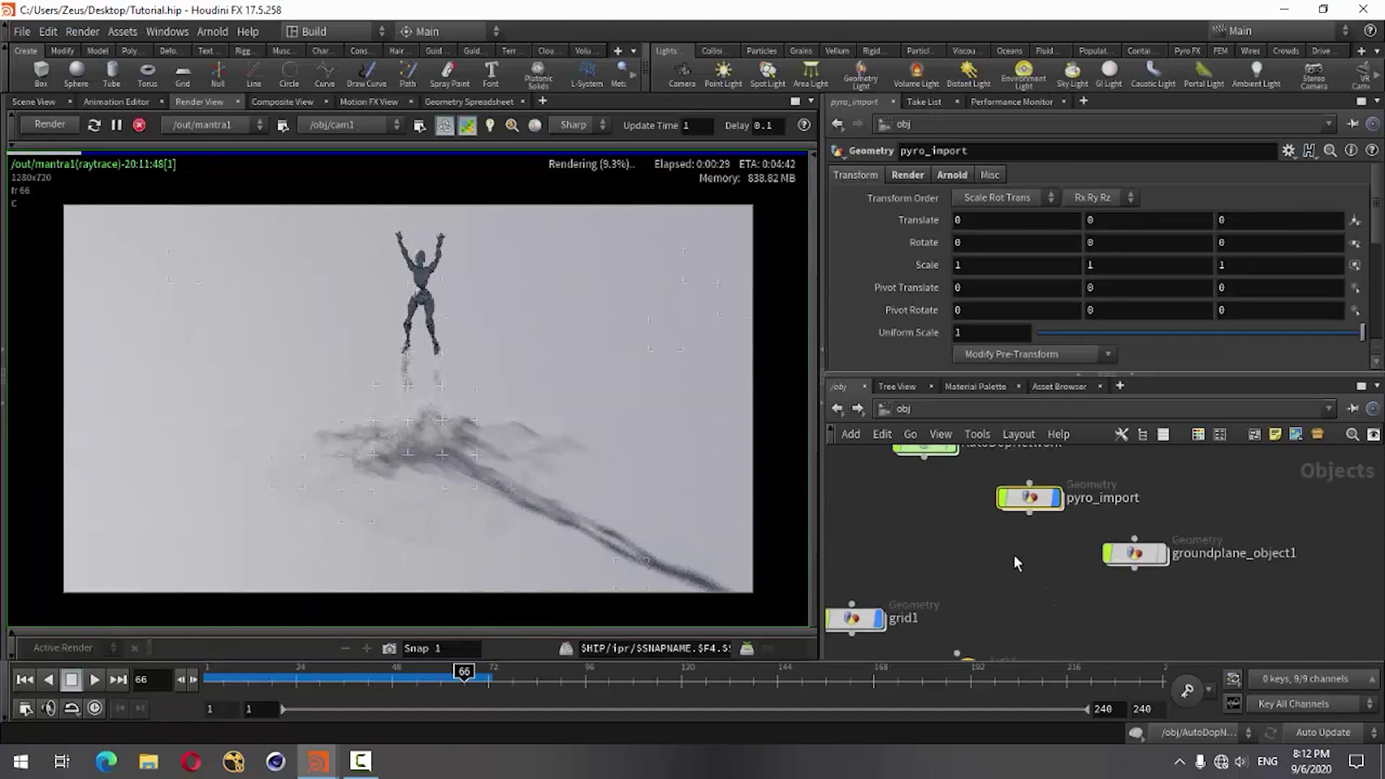
{"action": "left_click", "coordinate": [906, 175]}
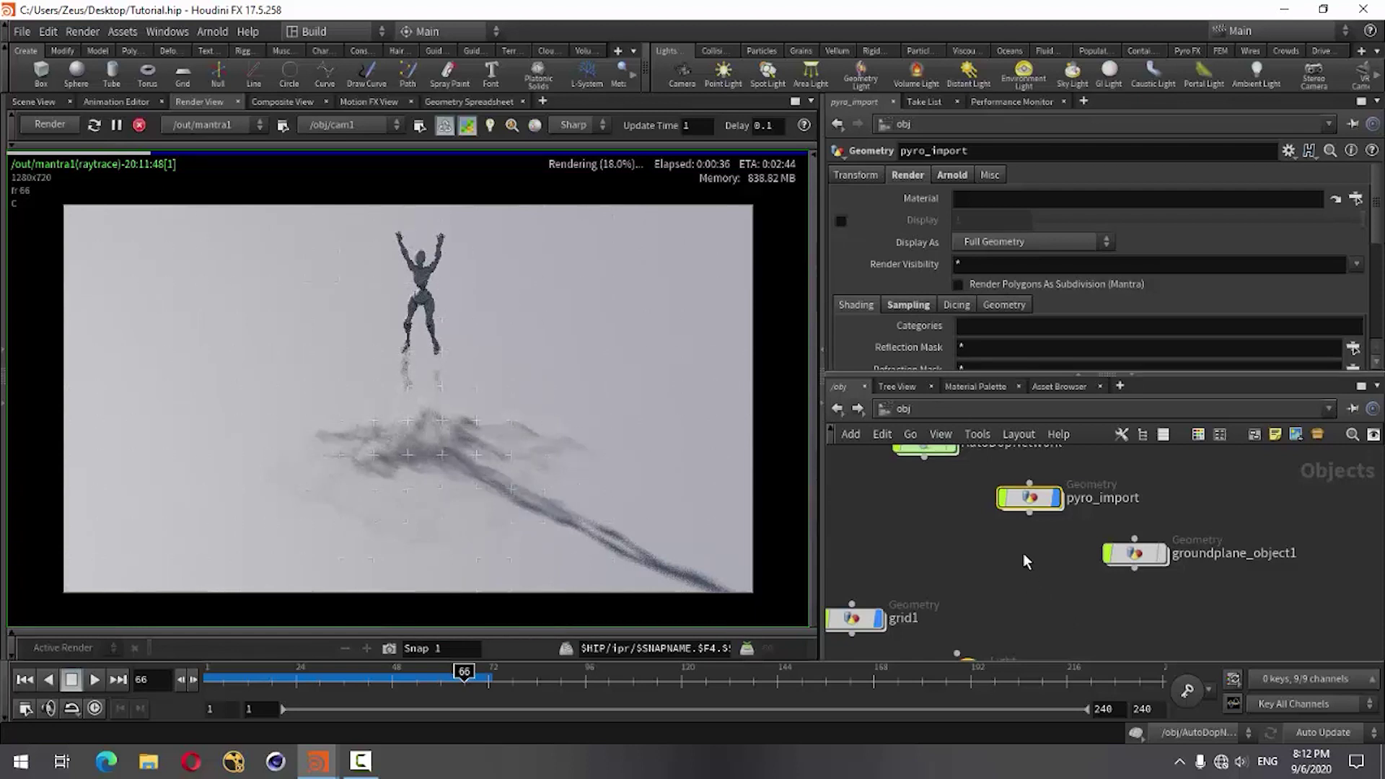
{"action": "scroll", "coordinate": [1005, 577], "scroll_direction": "down", "scroll_amount": 2}
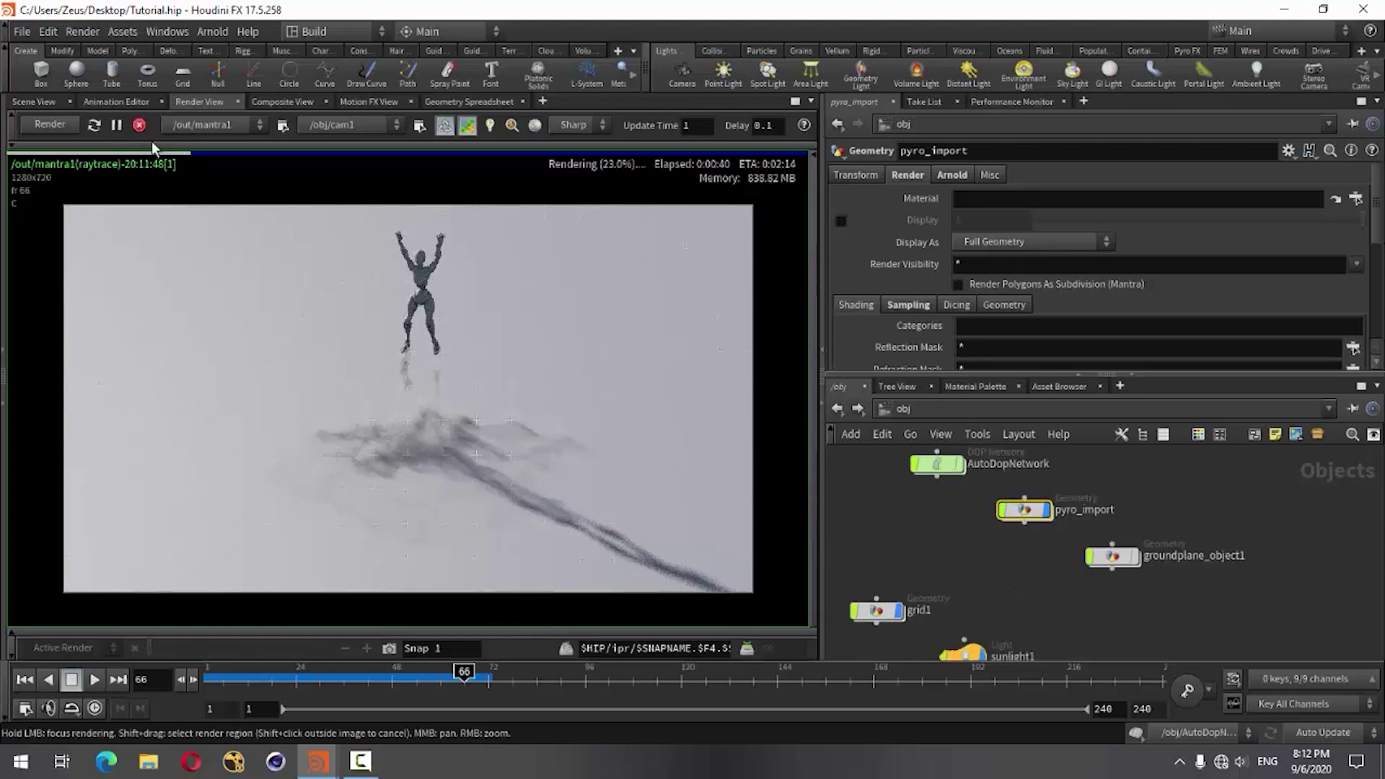
Stop the render and add the Billowy Smoke material from the Material Palette into /mat
{"action": "left_click", "coordinate": [139, 125]}
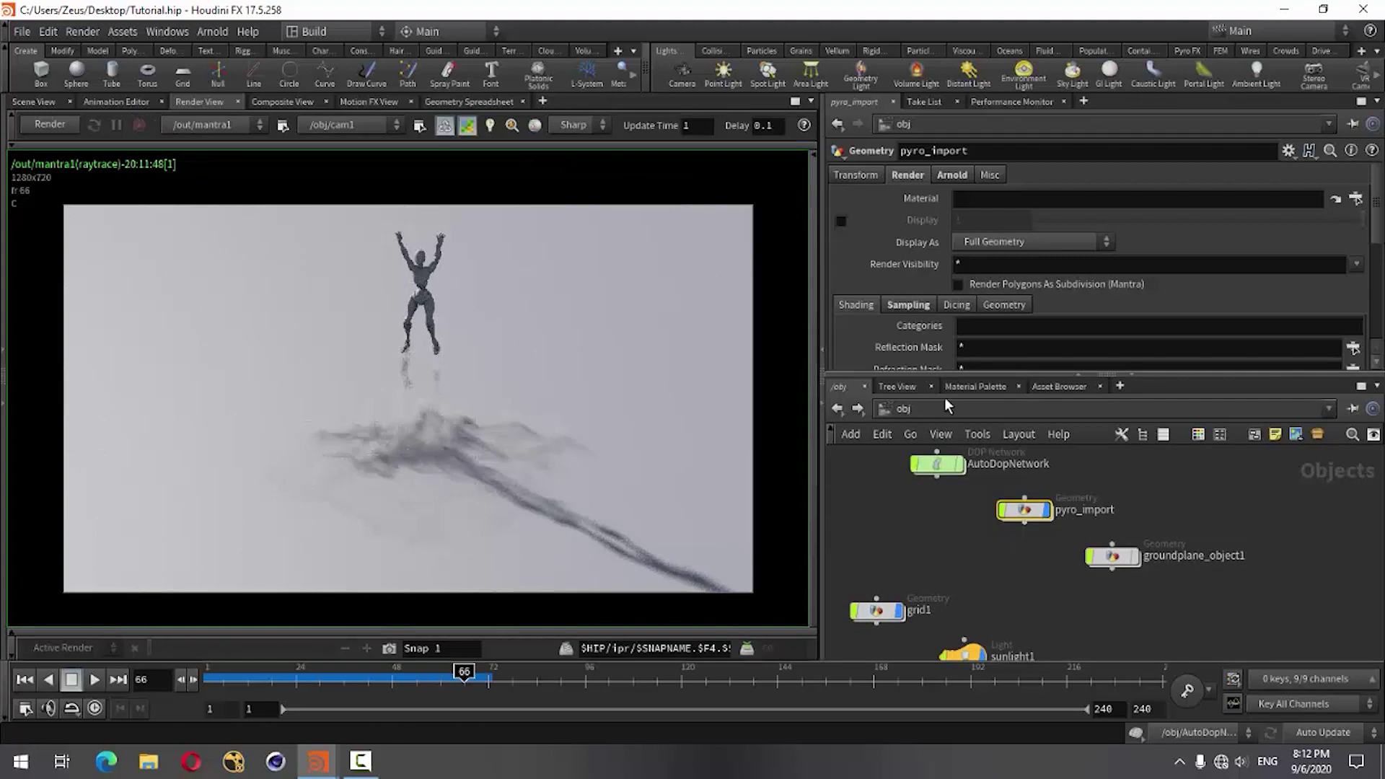
{"action": "left_click", "coordinate": [968, 386]}
{"action": "scroll", "coordinate": [891, 525], "scroll_direction": "down", "scroll_amount": 2}
{"action": "scroll", "coordinate": [887, 526], "scroll_direction": "down", "scroll_amount": 2}
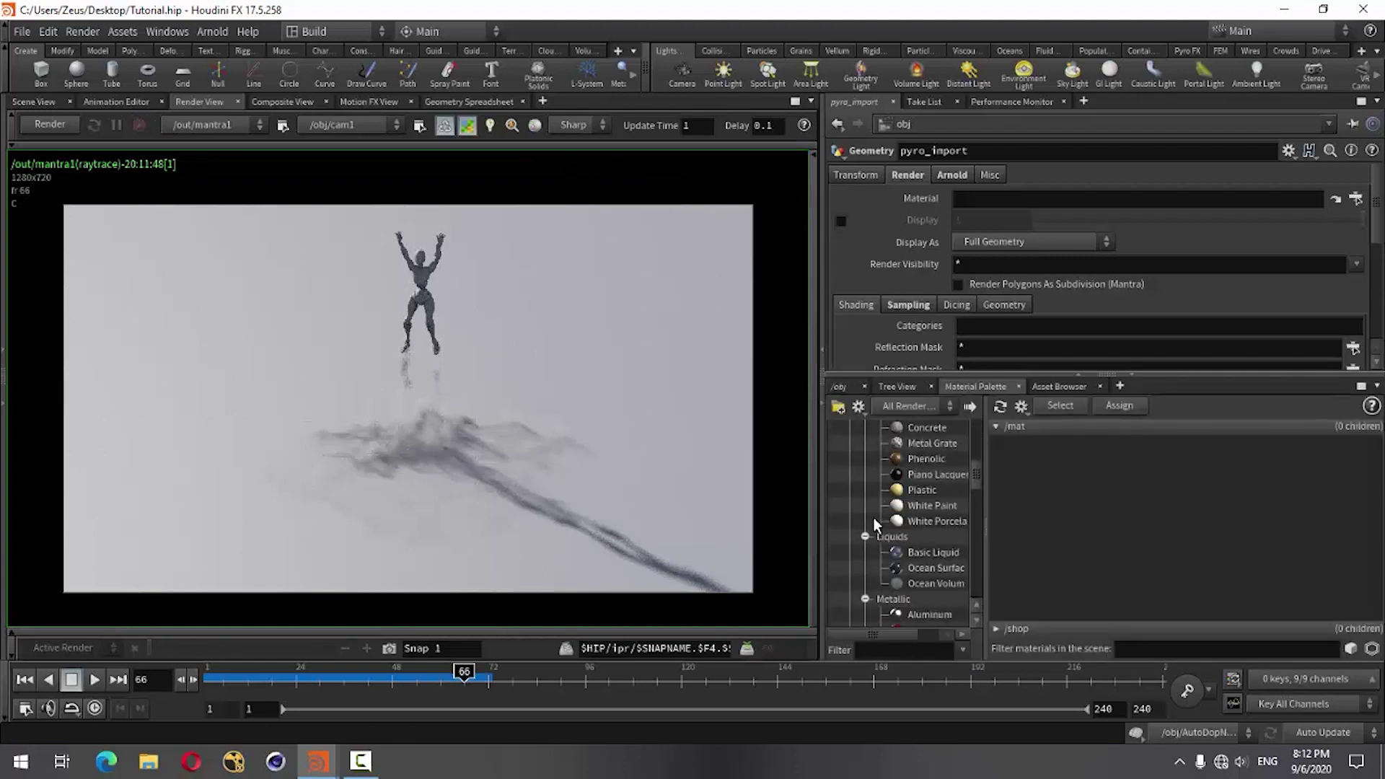
{"action": "scroll", "coordinate": [884, 526], "scroll_direction": "down", "scroll_amount": 2}
{"action": "scroll", "coordinate": [879, 527], "scroll_direction": "down", "scroll_amount": 3}
{"action": "scroll", "coordinate": [874, 541], "scroll_direction": "down", "scroll_amount": 2}
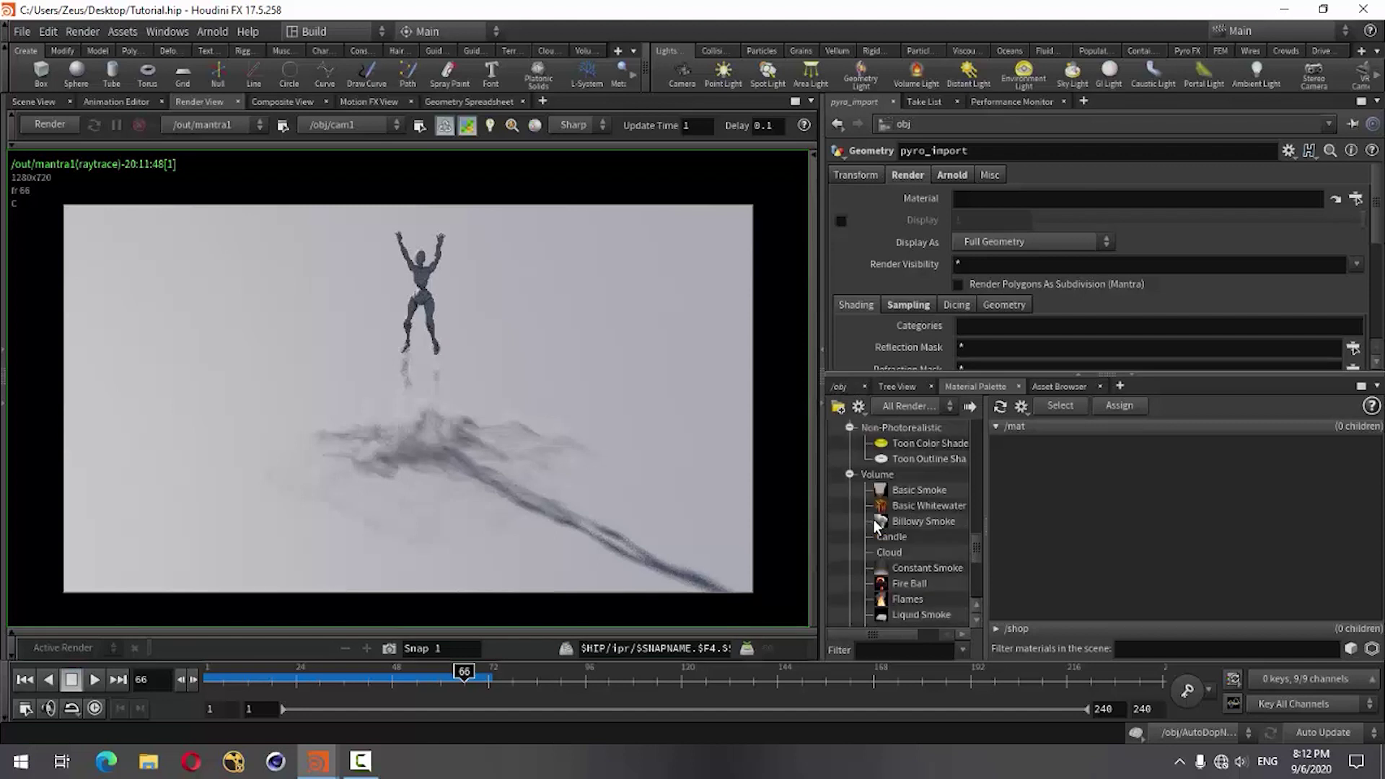
{"action": "scroll", "coordinate": [873, 570], "scroll_direction": "down", "scroll_amount": 2}
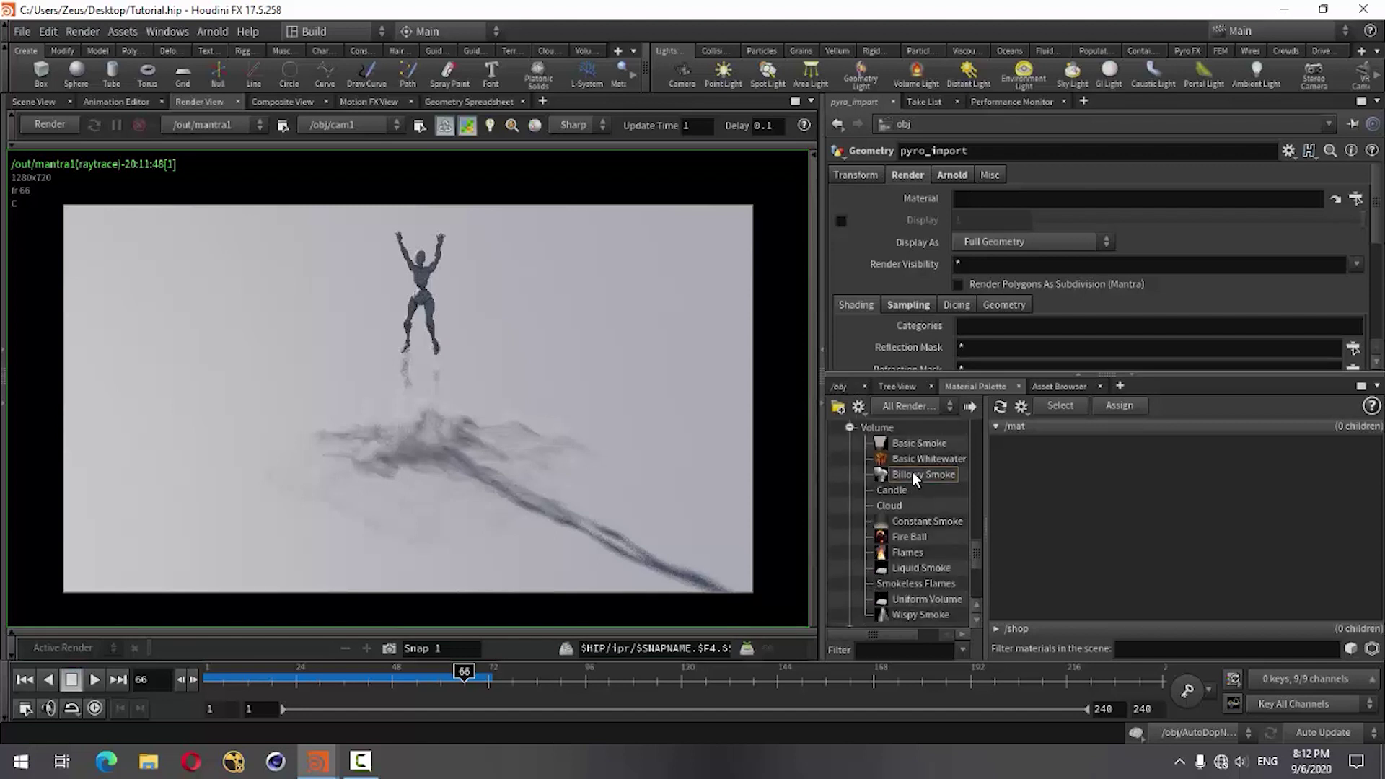
{"action": "left_click_drag", "start_coordinate": [915, 476], "coordinate": [1050, 469]}
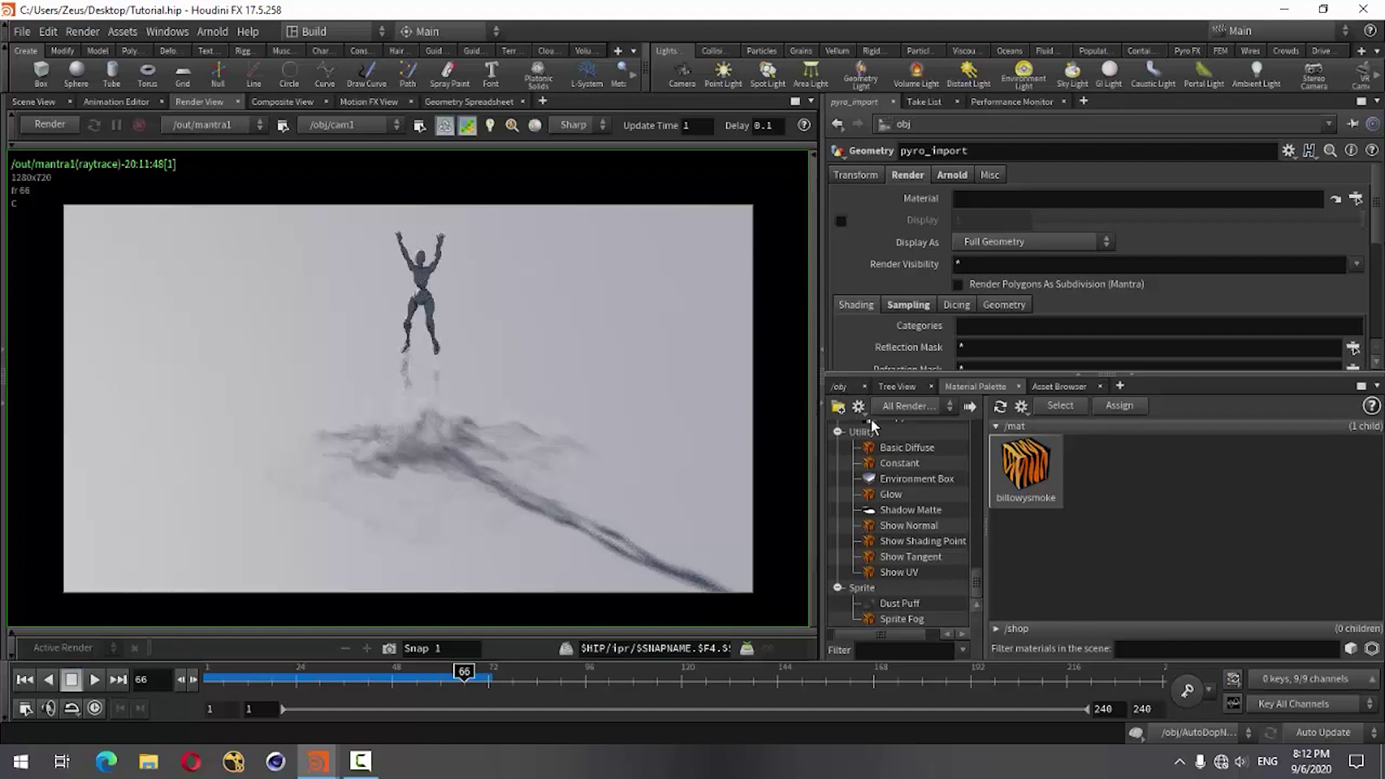
Set pyro_import's Material to /mat/billowysmoke with the operator chooser
{"action": "left_click", "coordinate": [841, 387]}
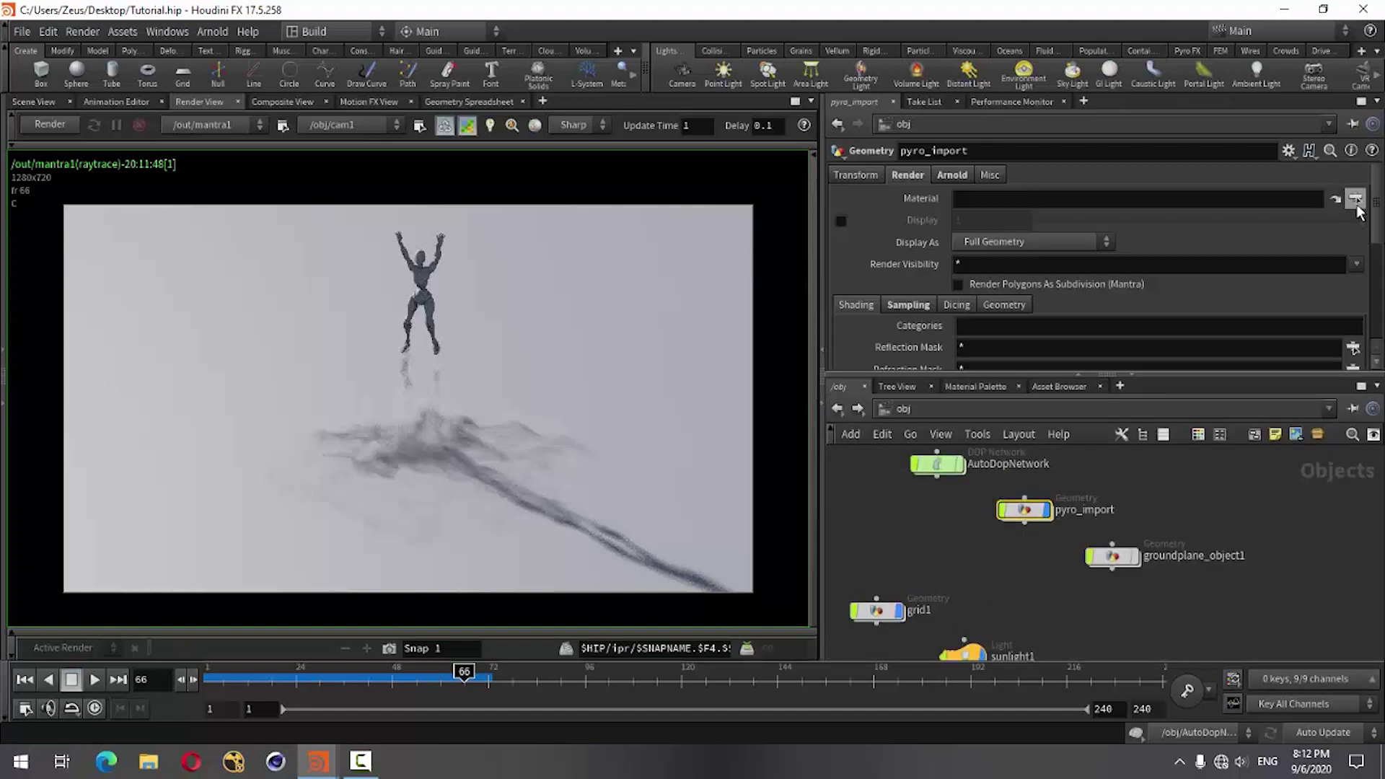
{"action": "left_click", "coordinate": [1356, 198]}
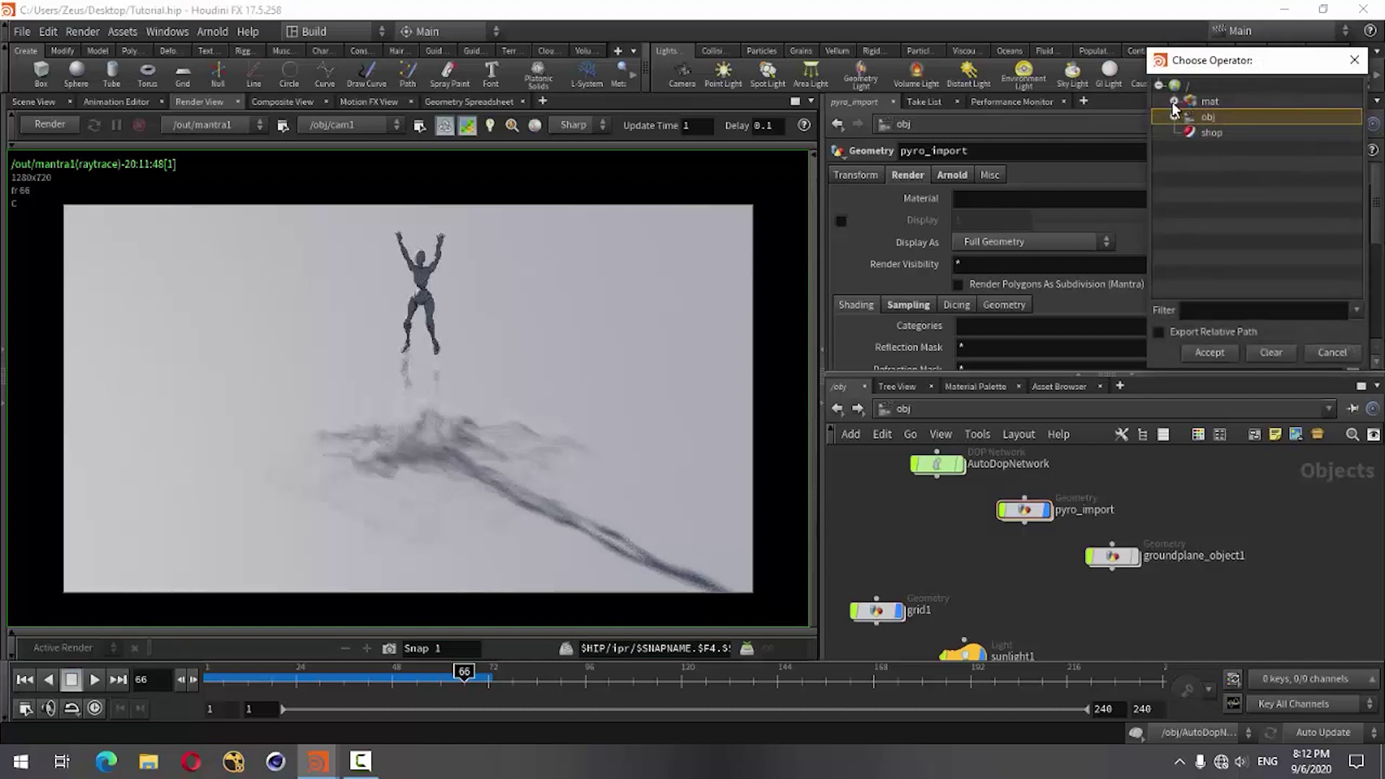
{"action": "left_click", "coordinate": [1174, 101]}
{"action": "left_click", "coordinate": [1223, 117]}
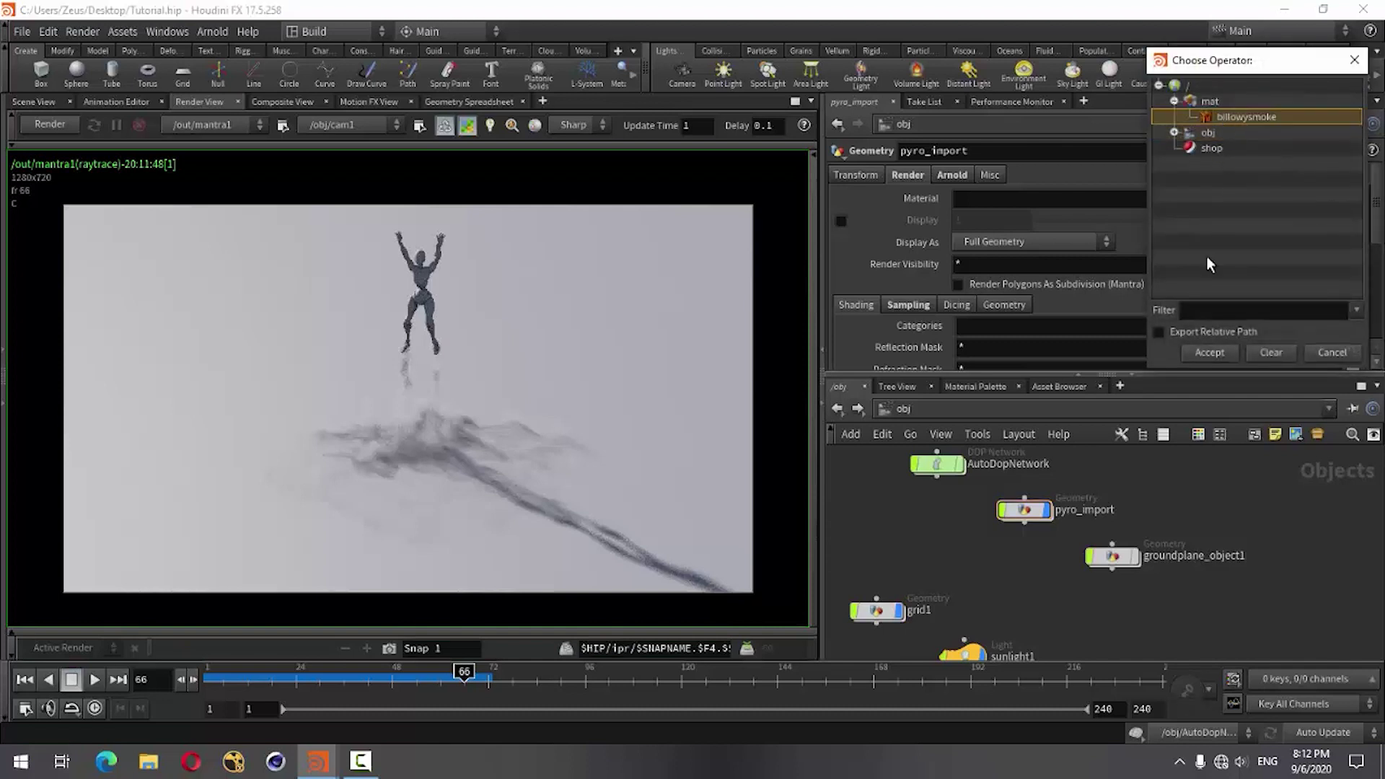
{"action": "left_click", "coordinate": [1210, 353]}
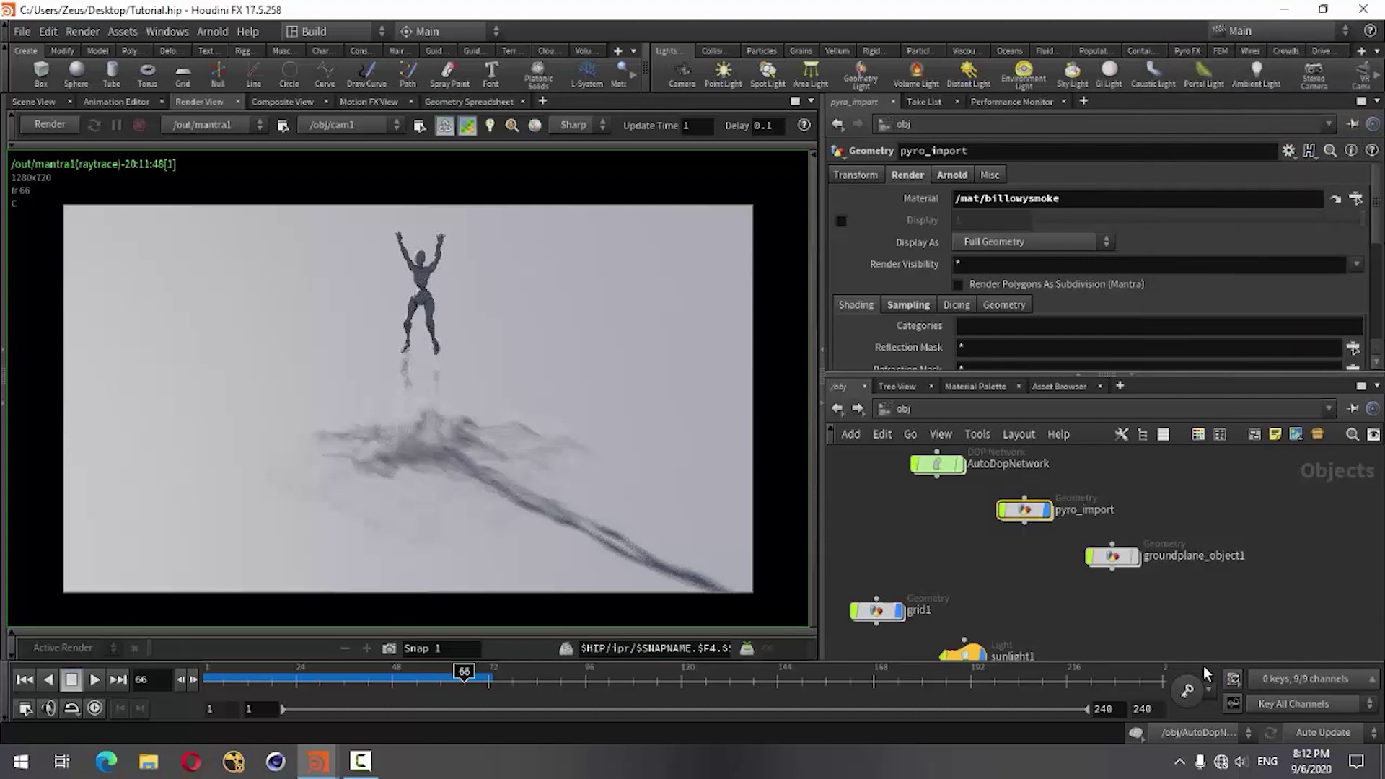
Re-render with billowysmoke and show the material's Temperature emission parameters
{"action": "left_click", "coordinate": [69, 127]}
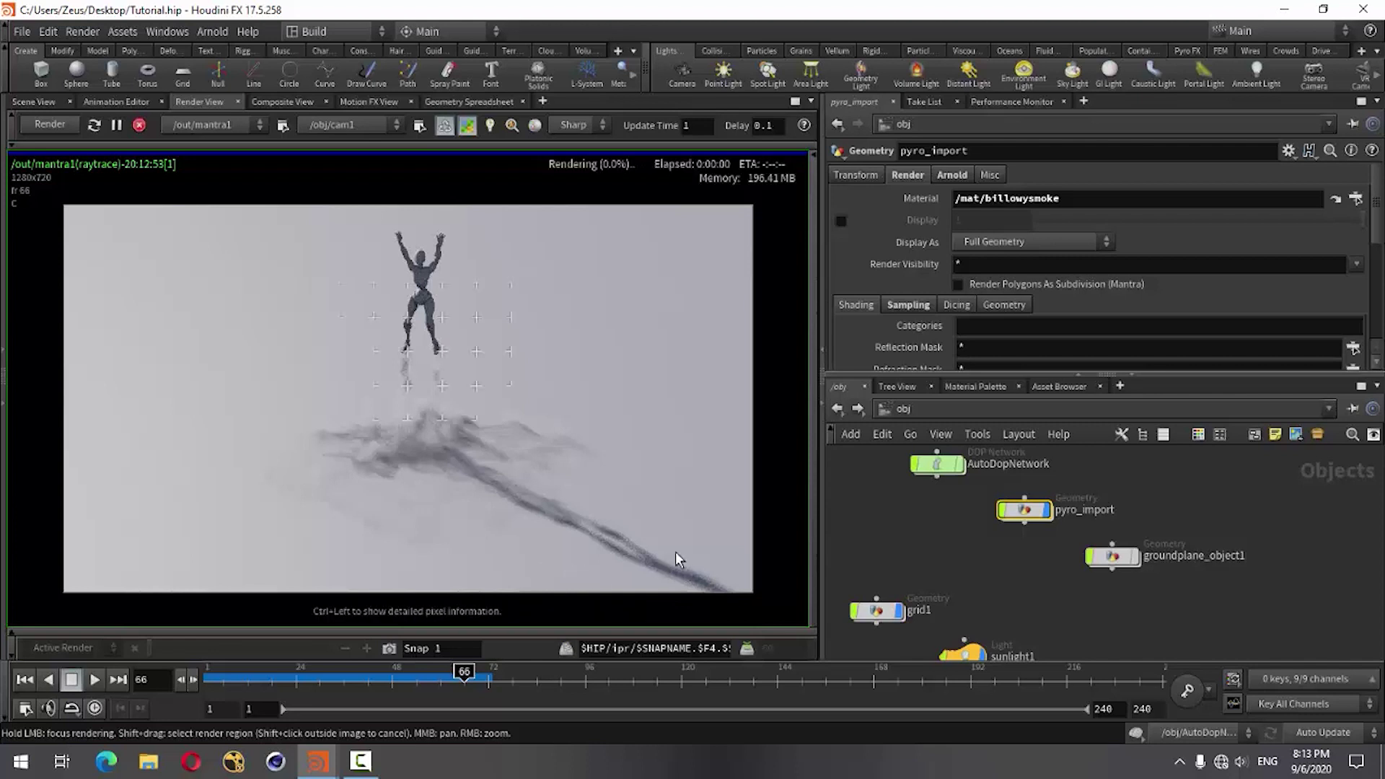
{"action": "middle_click_drag", "start_coordinate": [605, 505], "coordinate": [575, 486]}
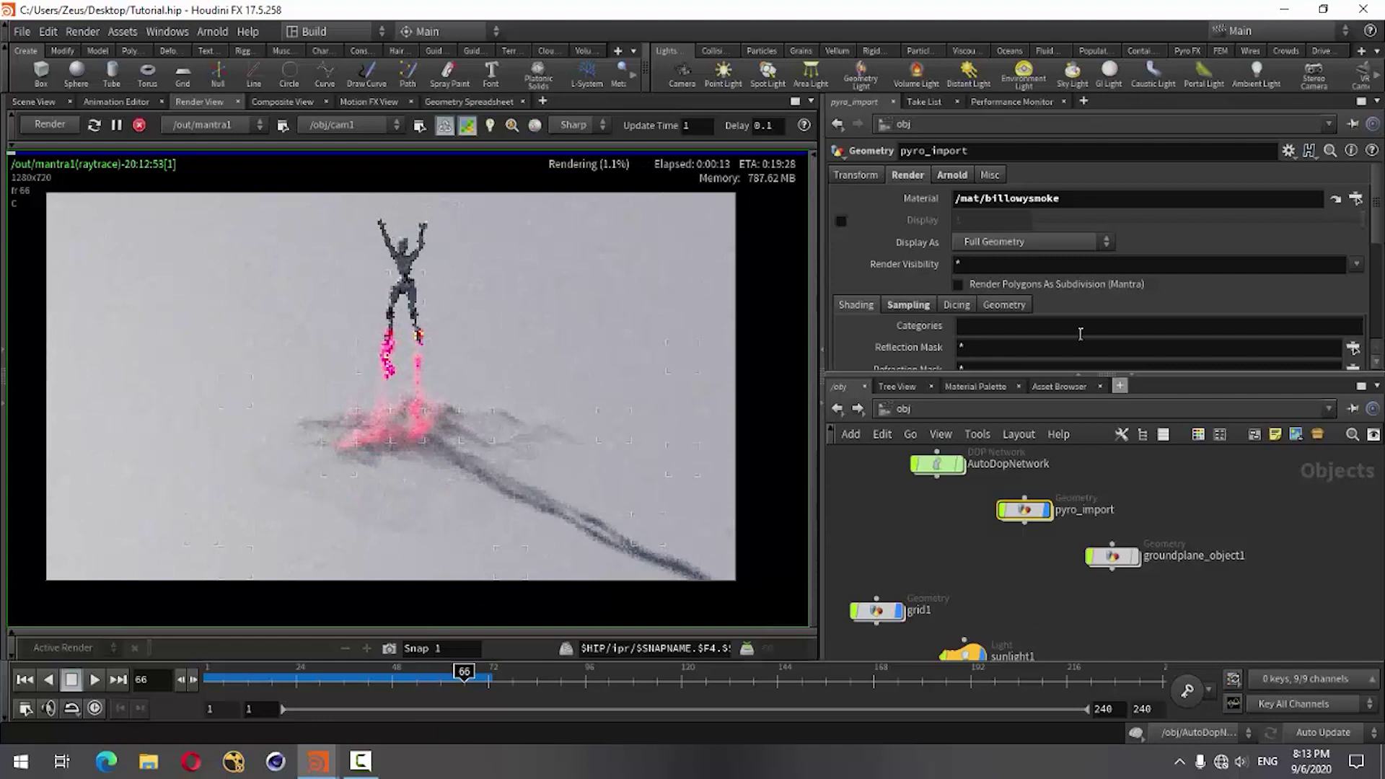
{"action": "left_click", "coordinate": [975, 388]}
{"action": "left_click", "coordinate": [1026, 469]}
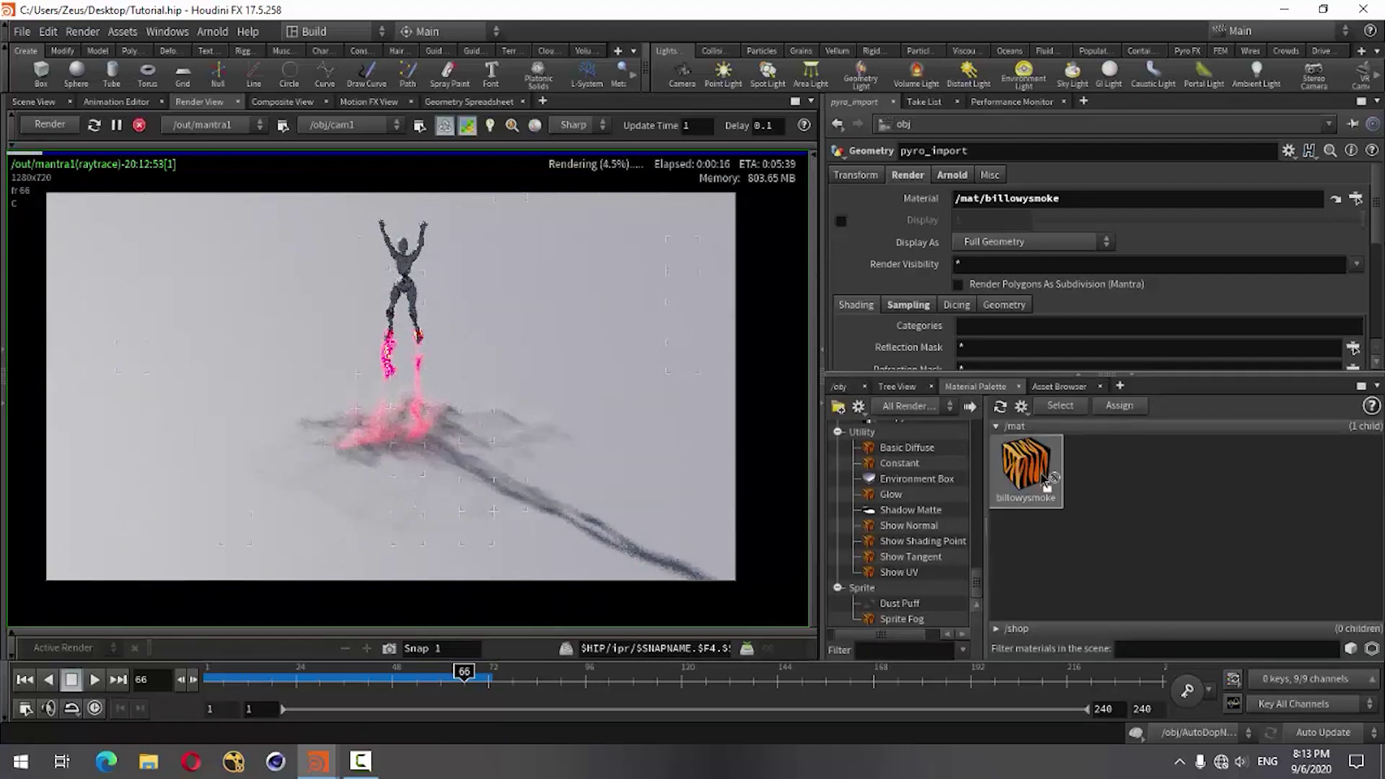
{"action": "left_click", "coordinate": [1131, 375]}
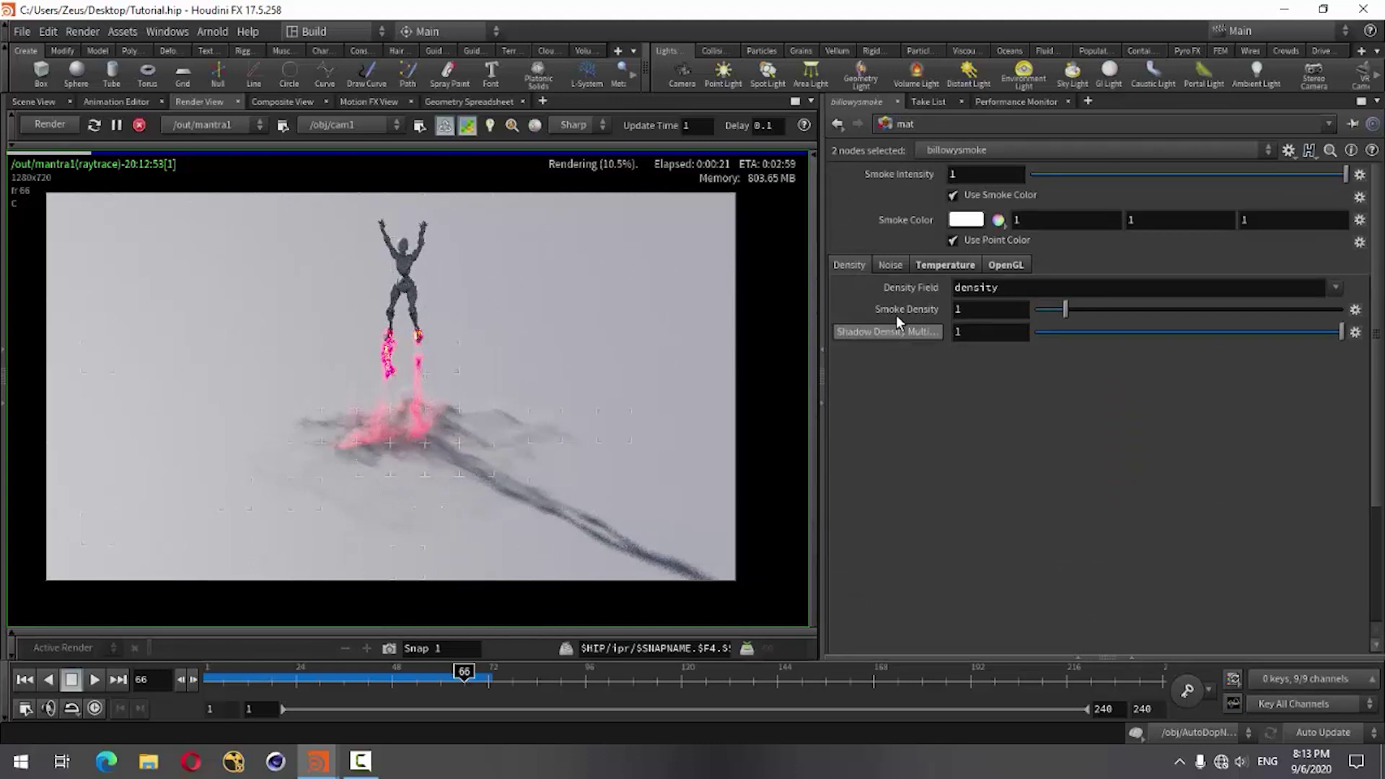
{"action": "left_click", "coordinate": [883, 265]}
{"action": "left_click", "coordinate": [949, 266]}
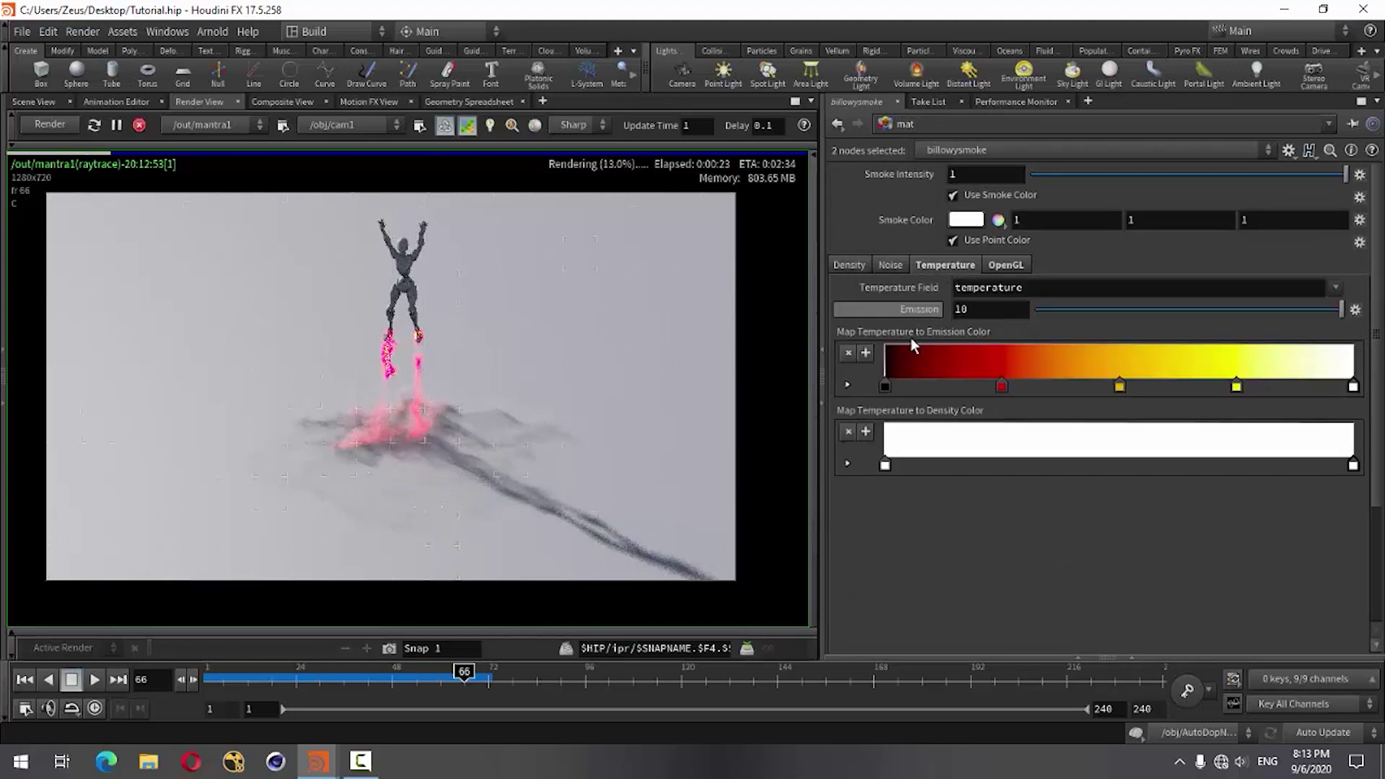
Set billowysmoke's Emission to 0 and its Smoke Density to 50
{"action": "left_click", "coordinate": [1036, 310]}
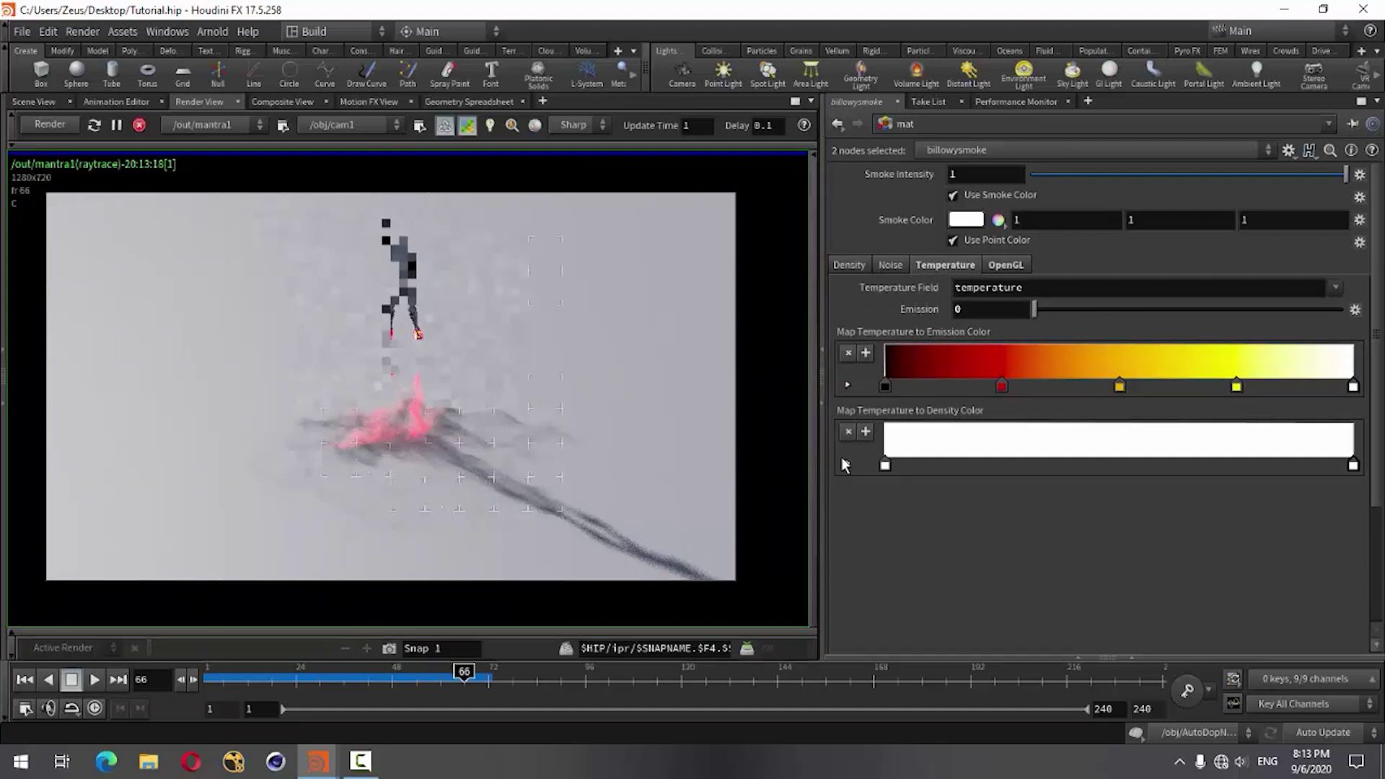
{"action": "left_click", "coordinate": [851, 265]}
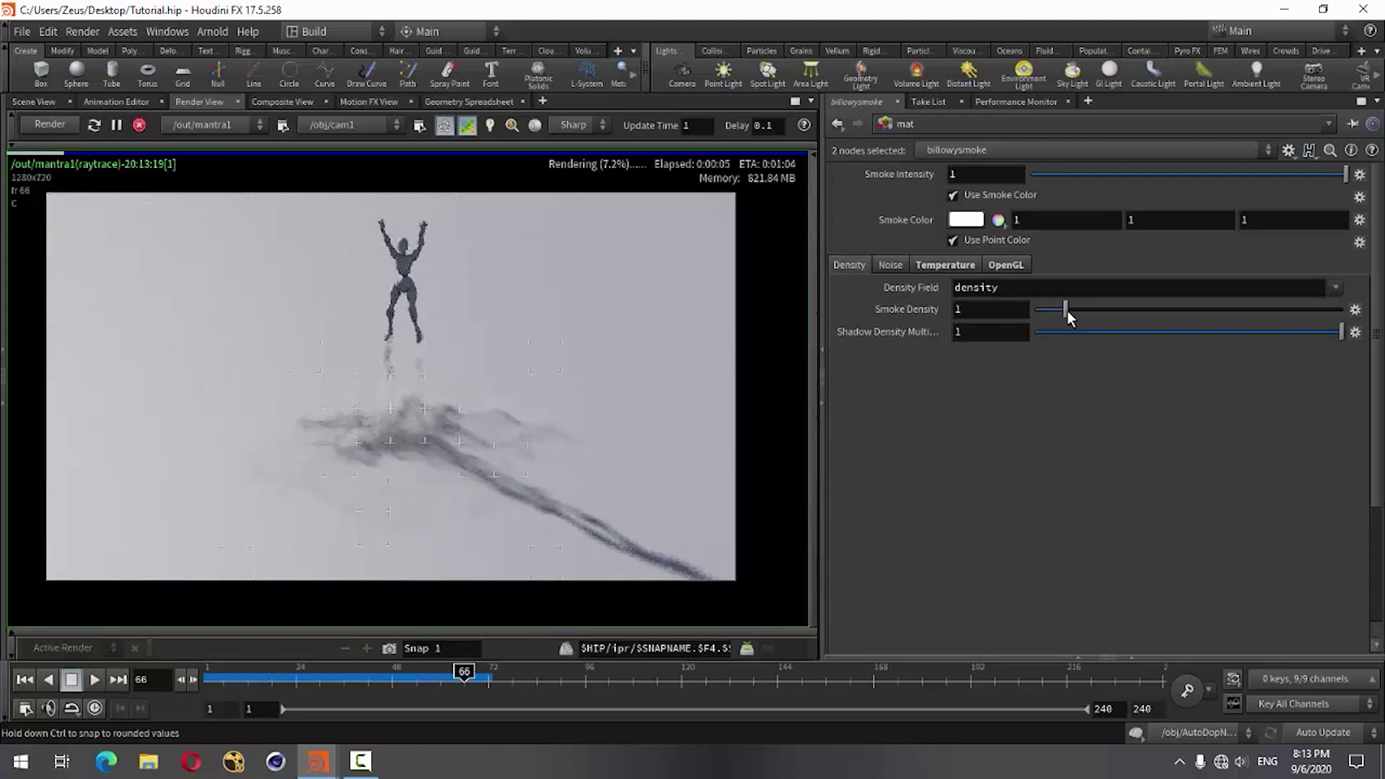
{"action": "left_click_drag", "start_coordinate": [1067, 311], "coordinate": [1349, 317]}
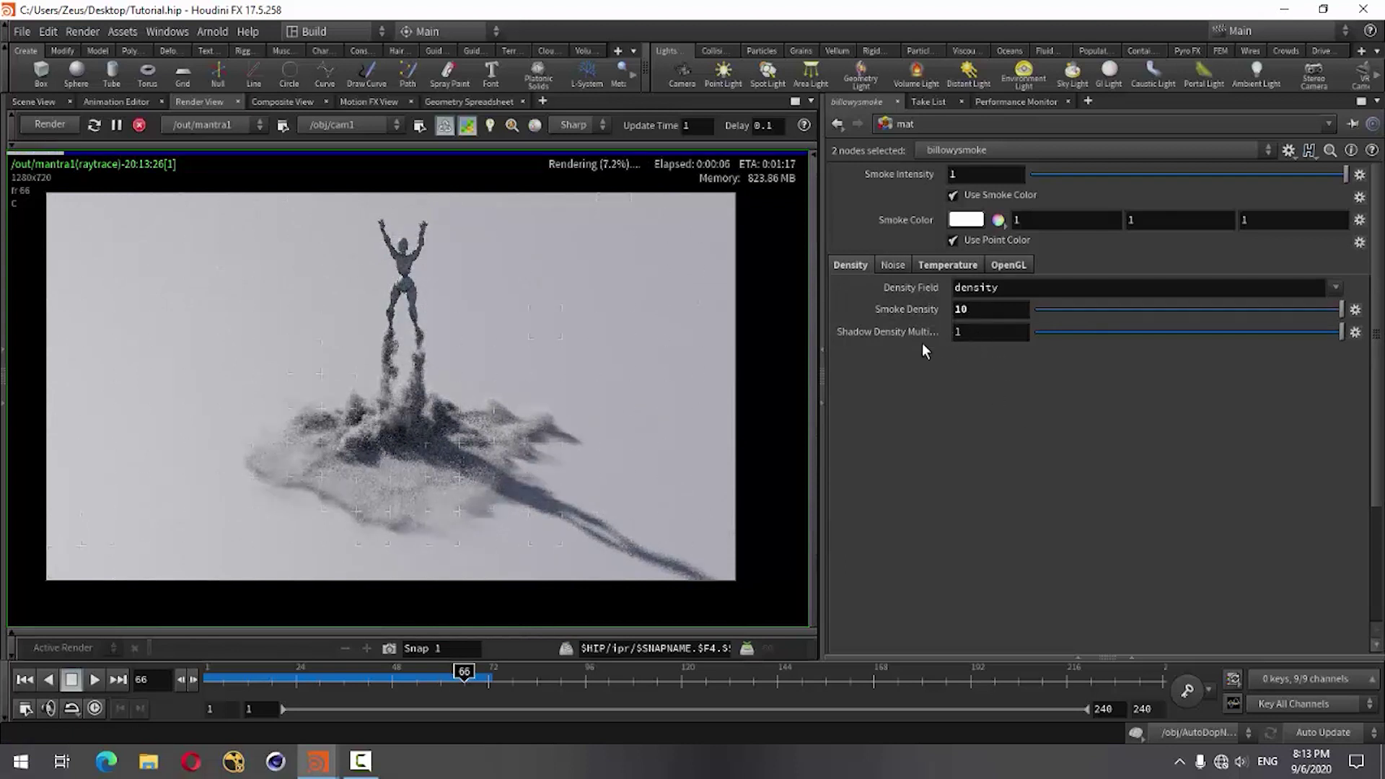
{"action": "double_click", "coordinate": [969, 309]}
{"action": "type", "text": "5"}
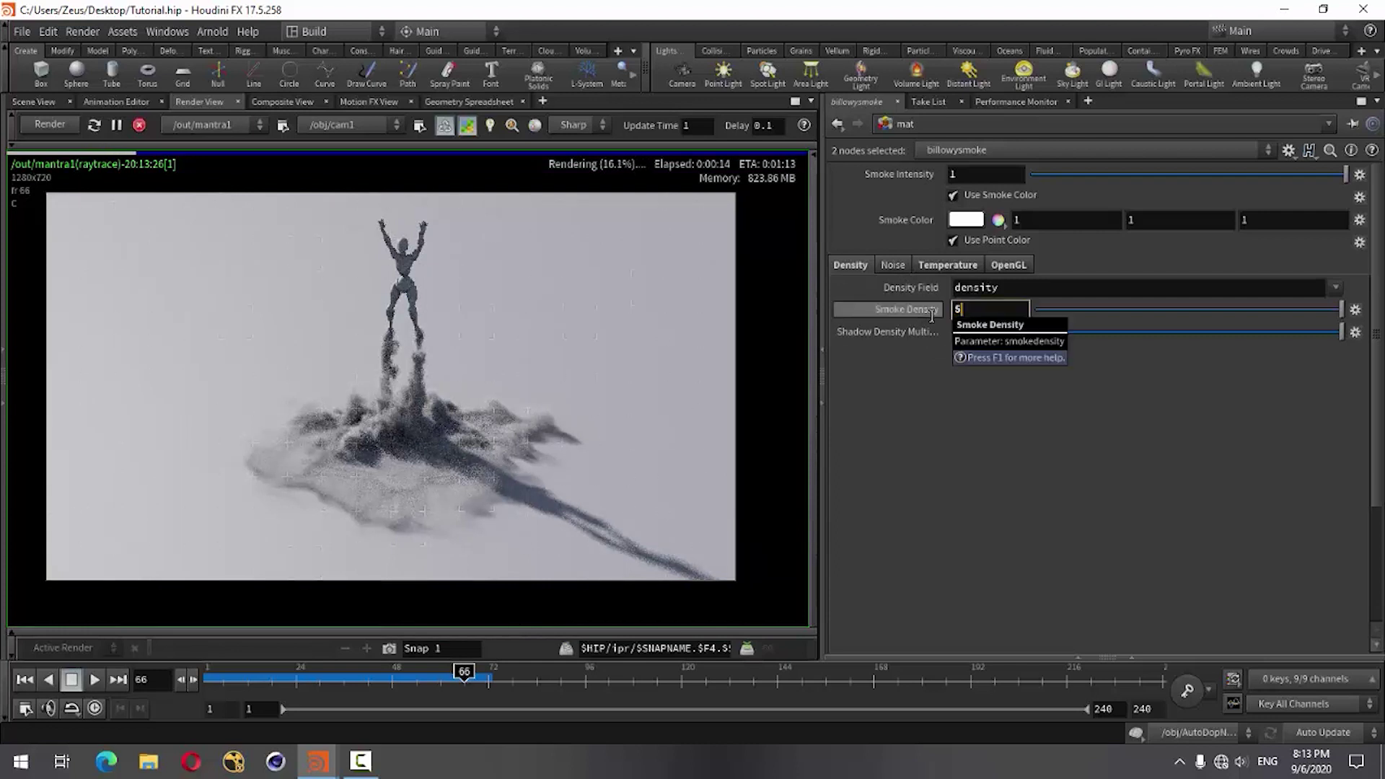
{"action": "type", "text": "0"}
{"action": "key", "text": "Return"}
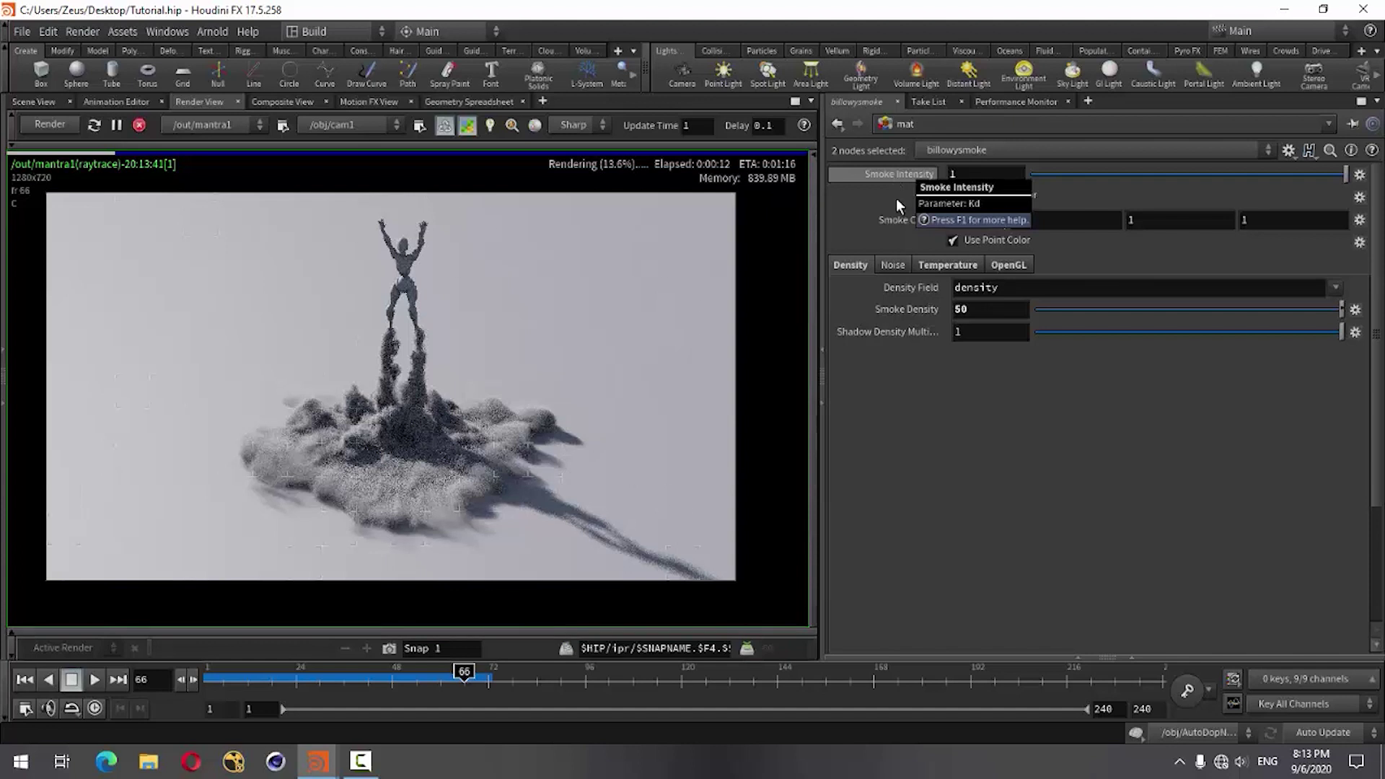
Set billowysmoke's Emission to 50, keeping temperature as the driving field
{"action": "left_click", "coordinate": [902, 262]}
{"action": "left_click", "coordinate": [934, 262]}
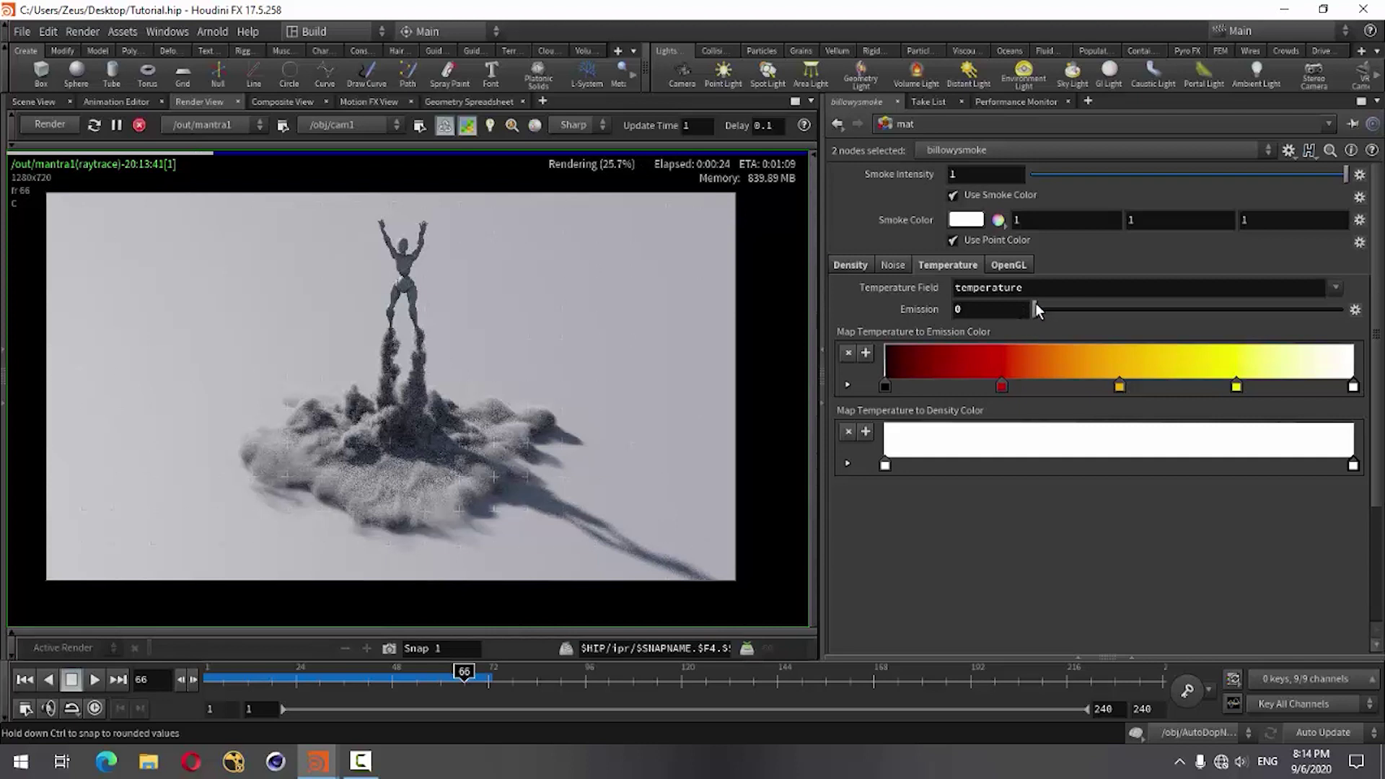
{"action": "left_click_drag", "start_coordinate": [1035, 315], "coordinate": [1358, 341]}
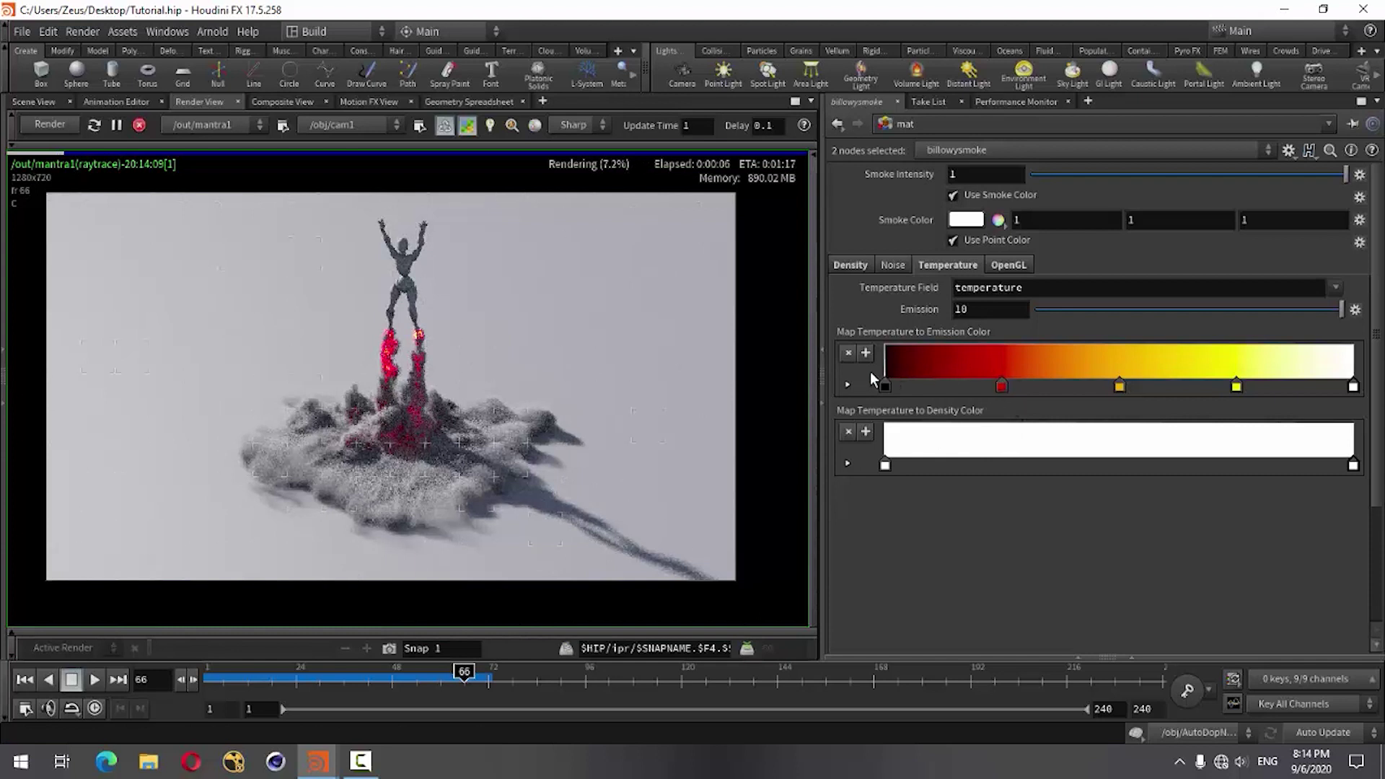
{"action": "left_click", "coordinate": [847, 384]}
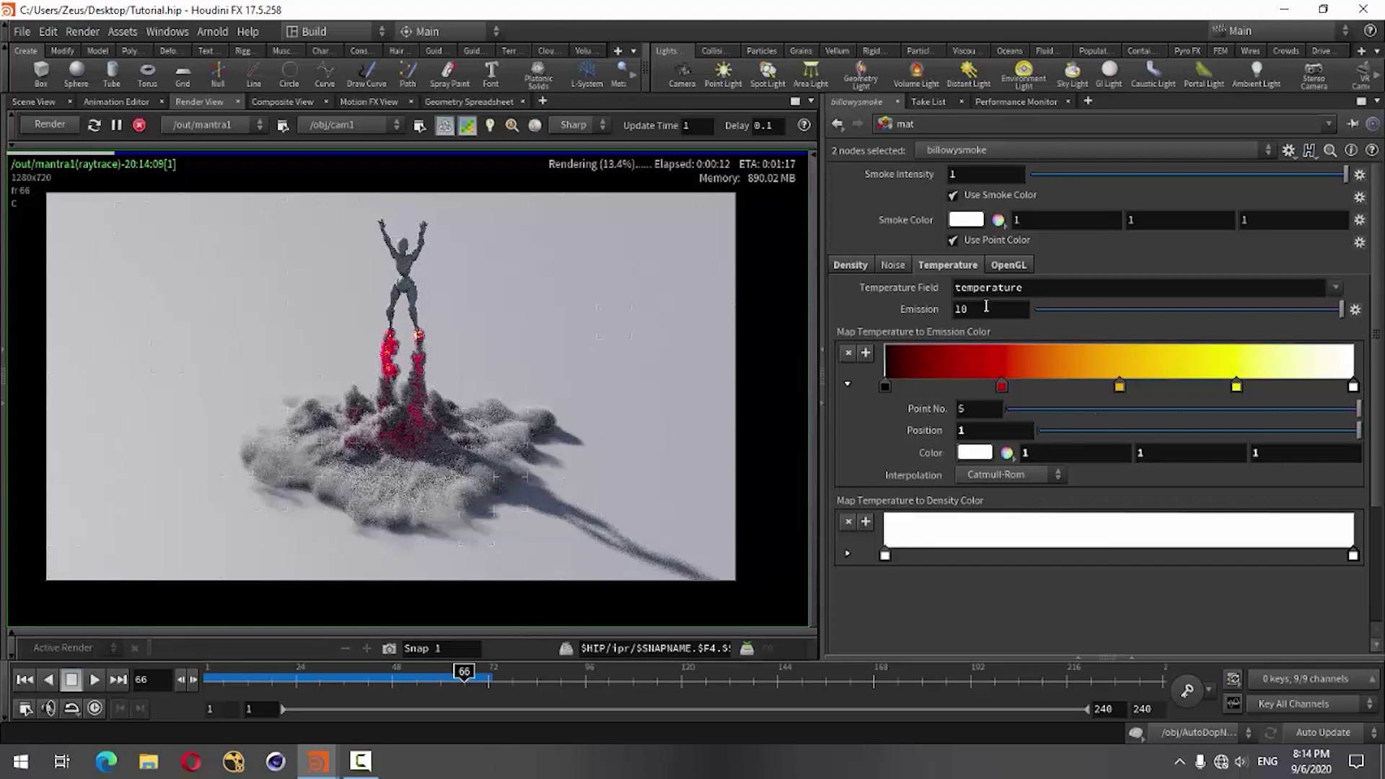
{"action": "left_click", "coordinate": [1334, 288]}
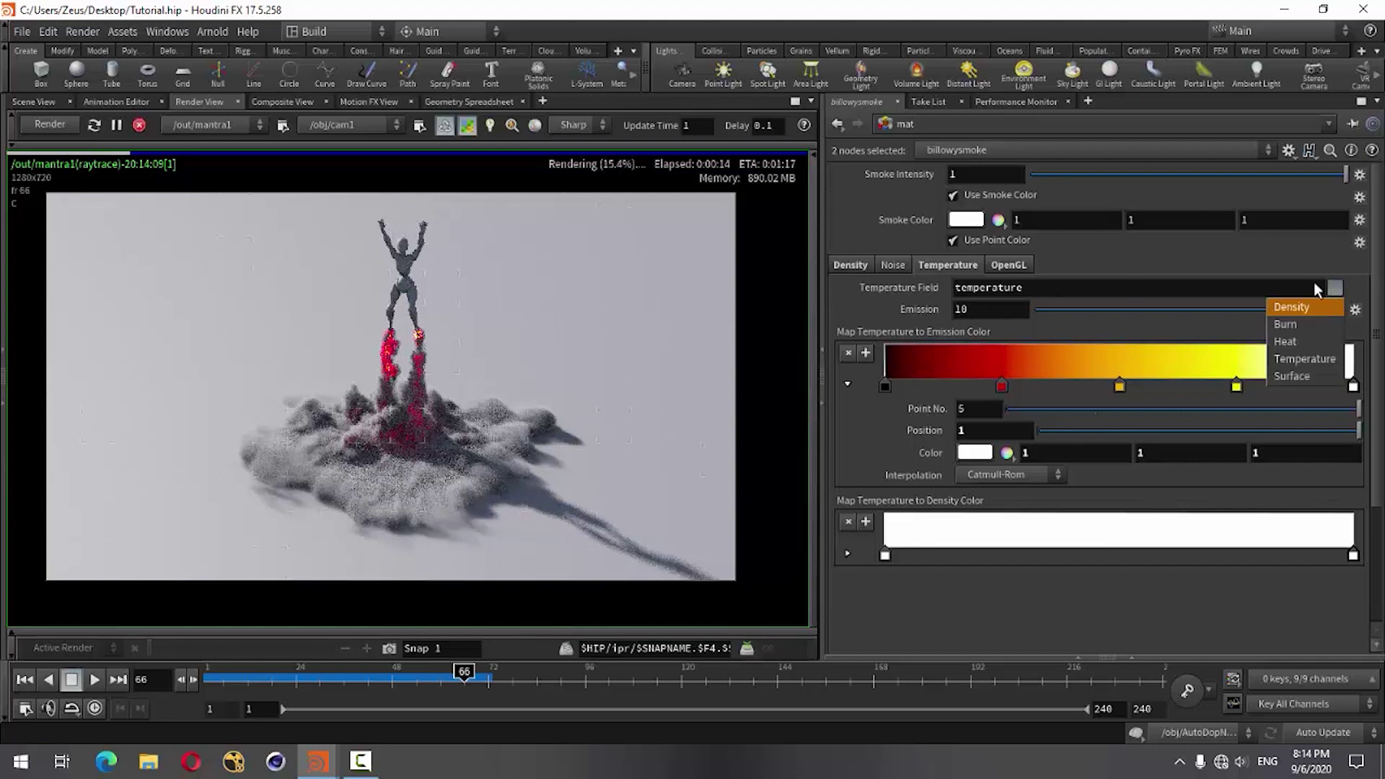
{"action": "left_click", "coordinate": [855, 419]}
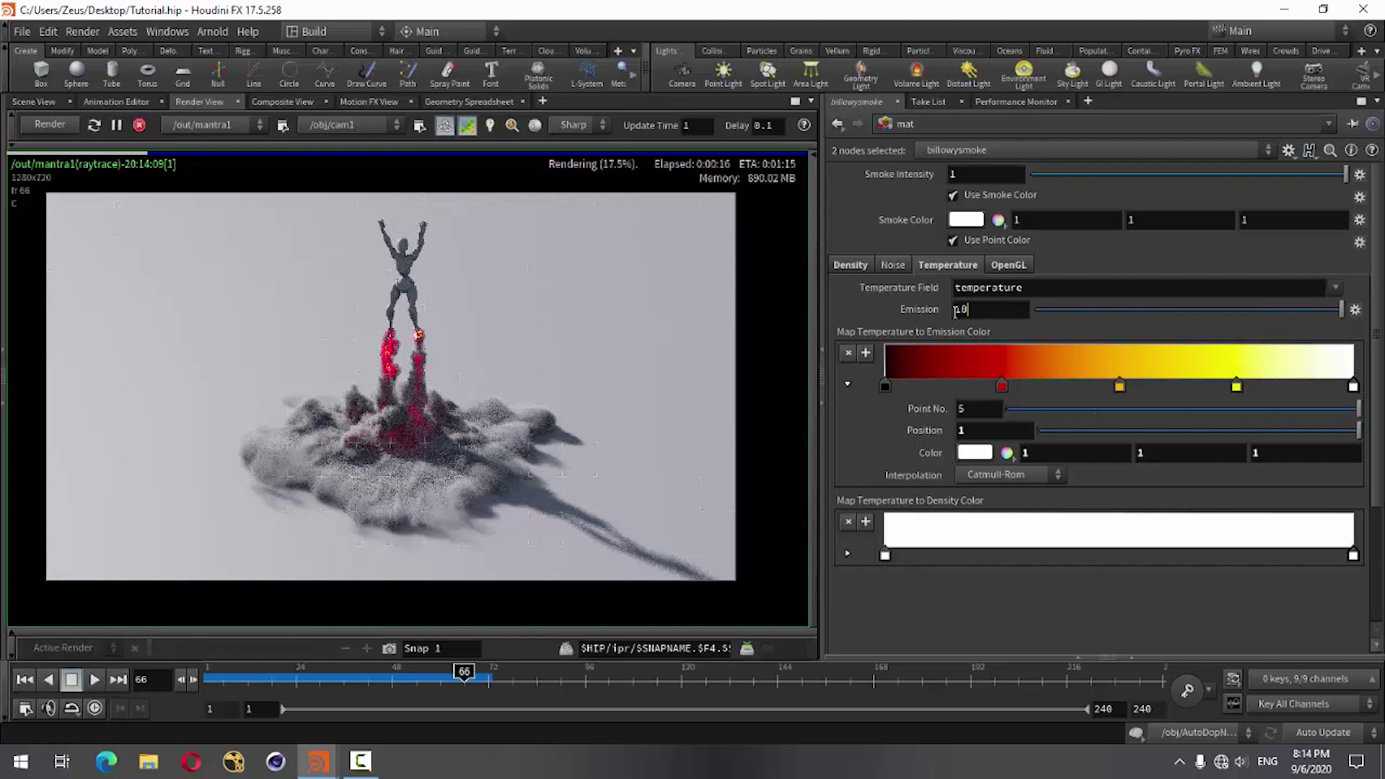
{"action": "type", "text": "50"}
{"action": "key", "text": "Return"}
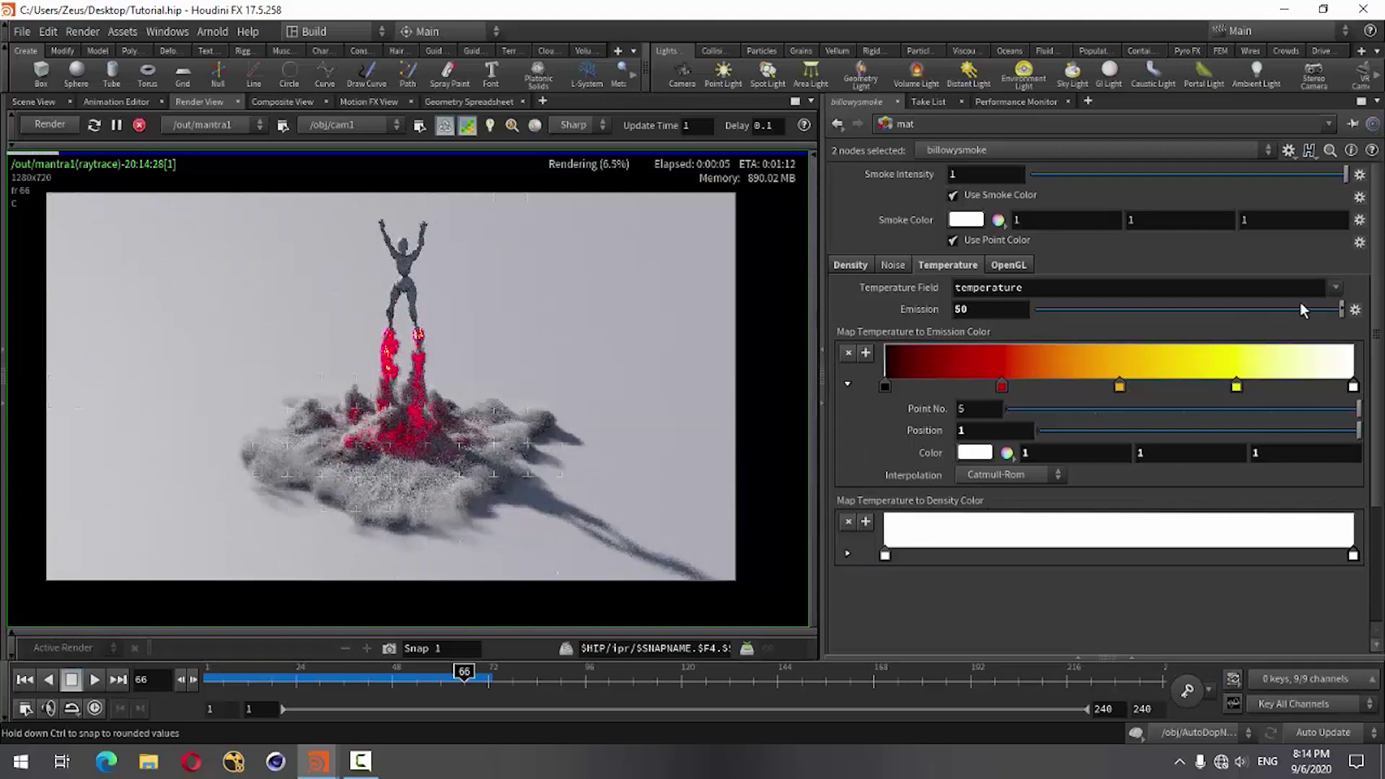
Try heat and then density as the emission field, then return to temperature at Emission 10
{"action": "left_click", "coordinate": [1336, 287]}
{"action": "left_click", "coordinate": [1300, 339]}
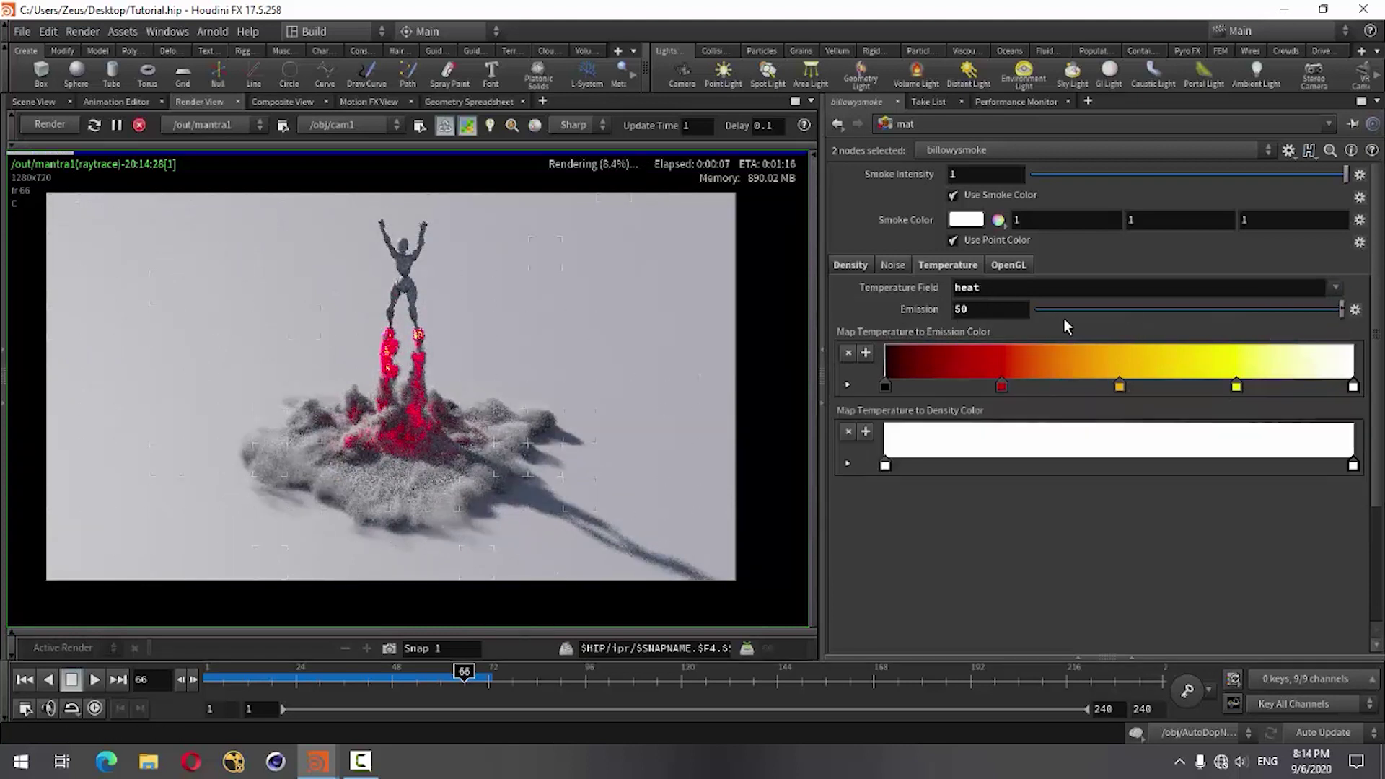
{"action": "left_click", "coordinate": [1332, 290]}
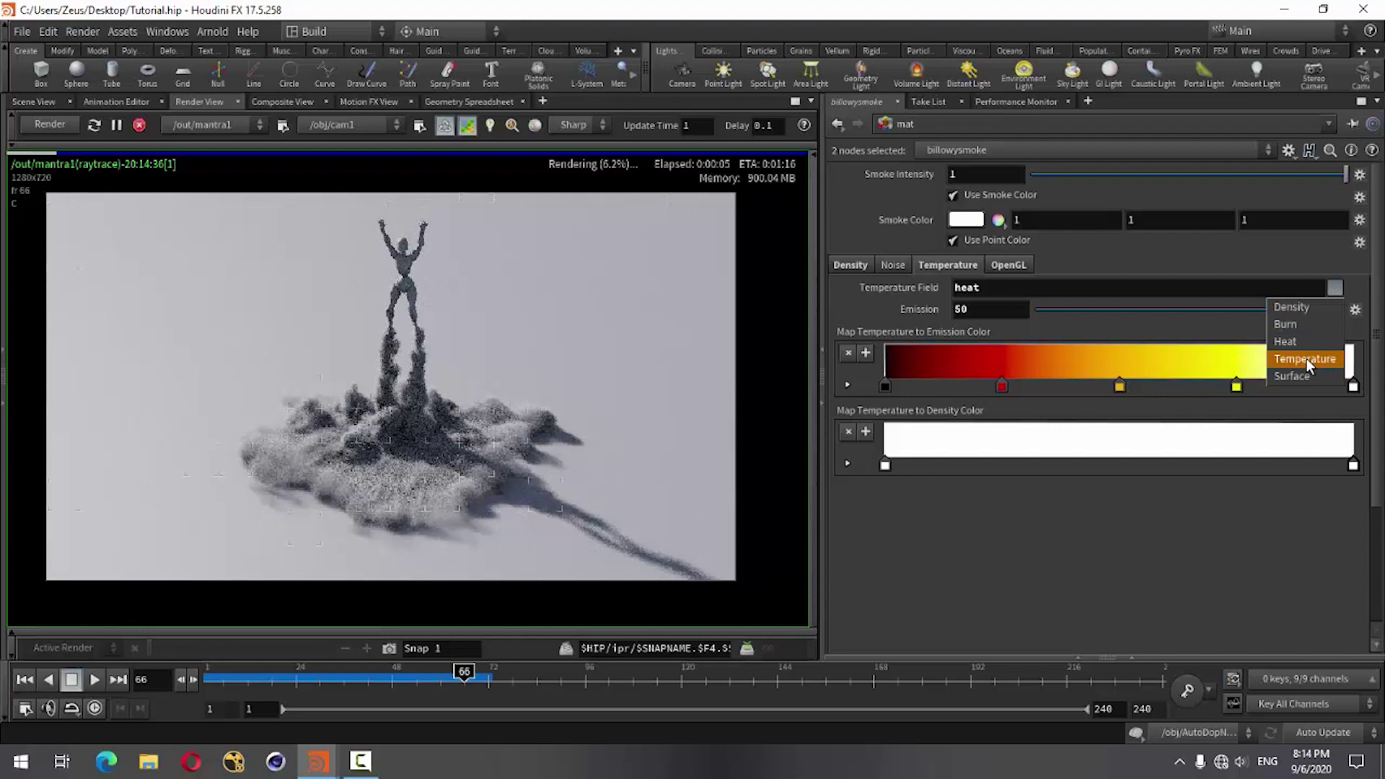
{"action": "left_click", "coordinate": [1305, 312]}
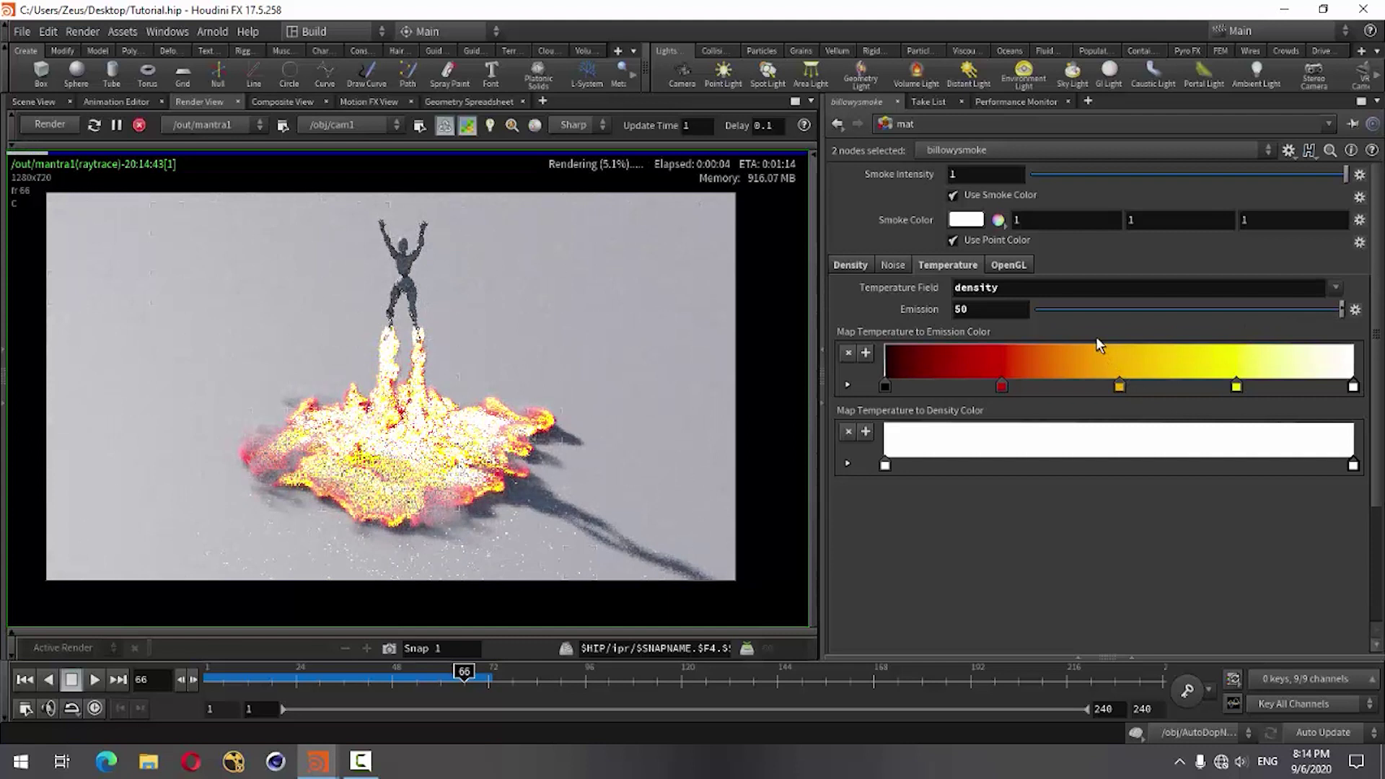
{"action": "left_click_drag", "start_coordinate": [1208, 308], "coordinate": [1136, 314]}
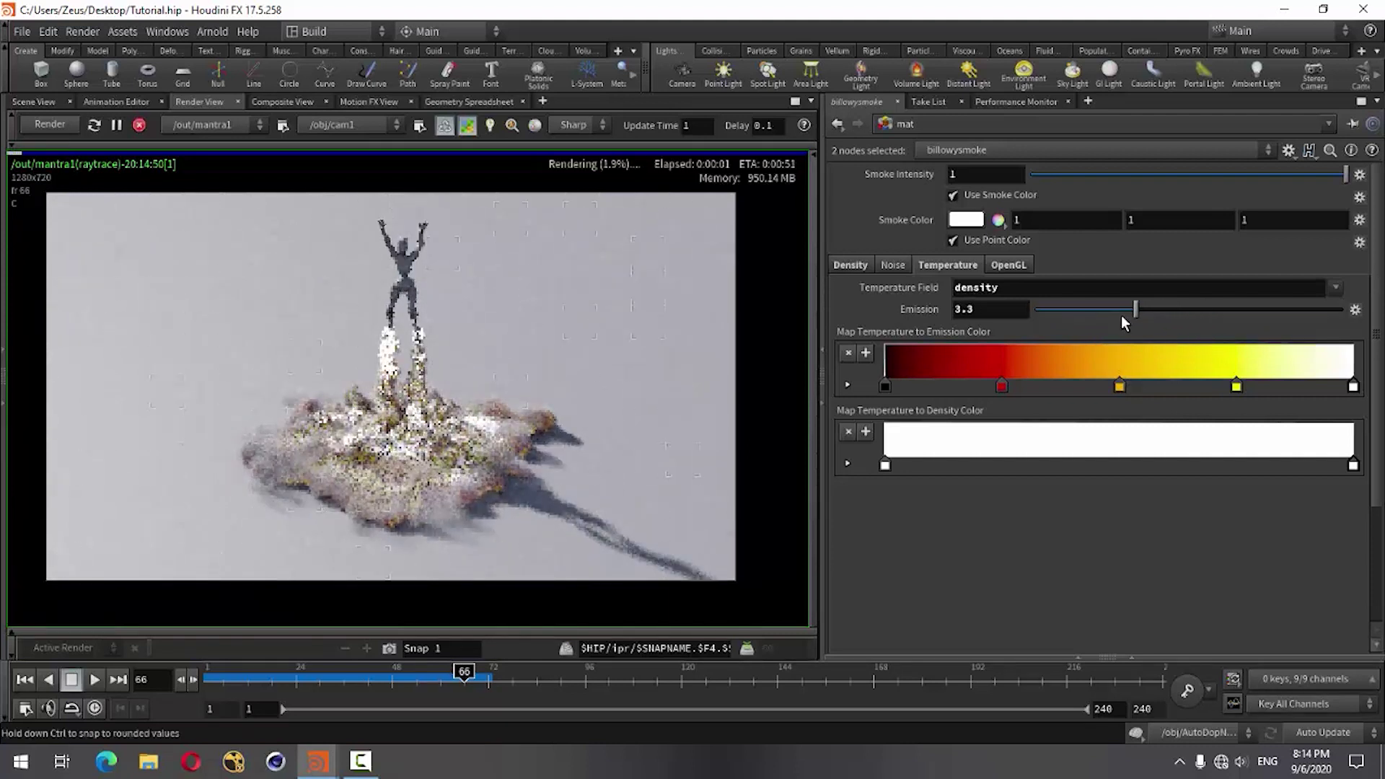
{"action": "left_click_drag", "start_coordinate": [1137, 309], "coordinate": [1175, 310]}
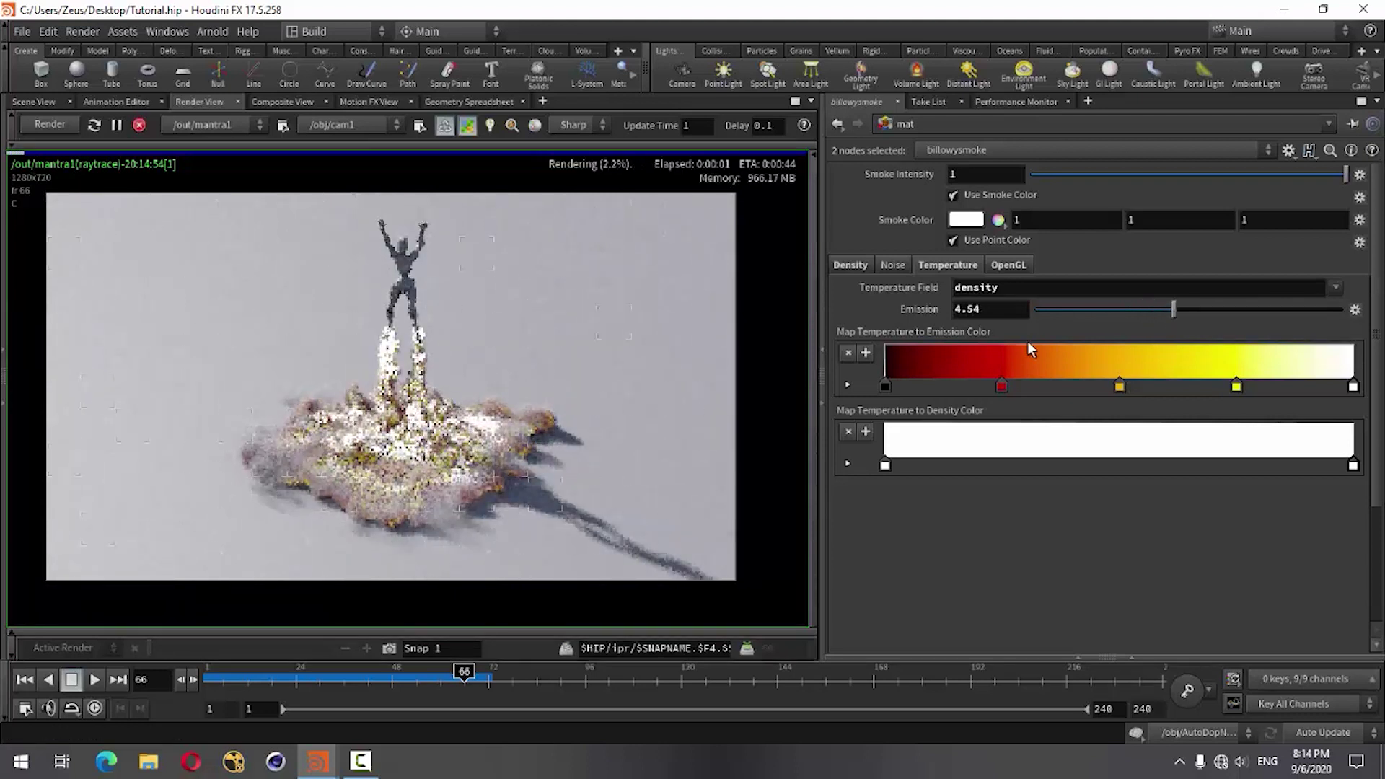
{"action": "left_click", "coordinate": [1336, 287]}
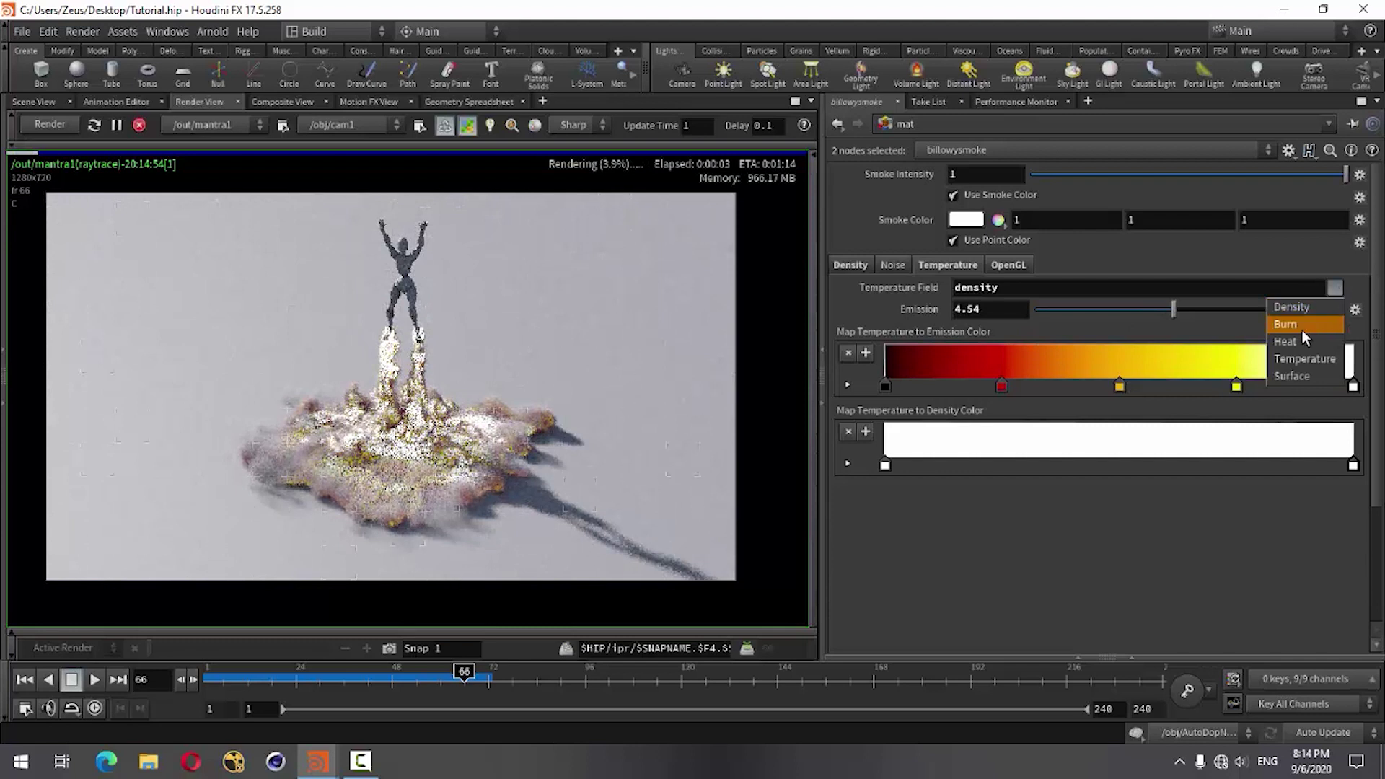
{"action": "left_click", "coordinate": [1296, 364]}
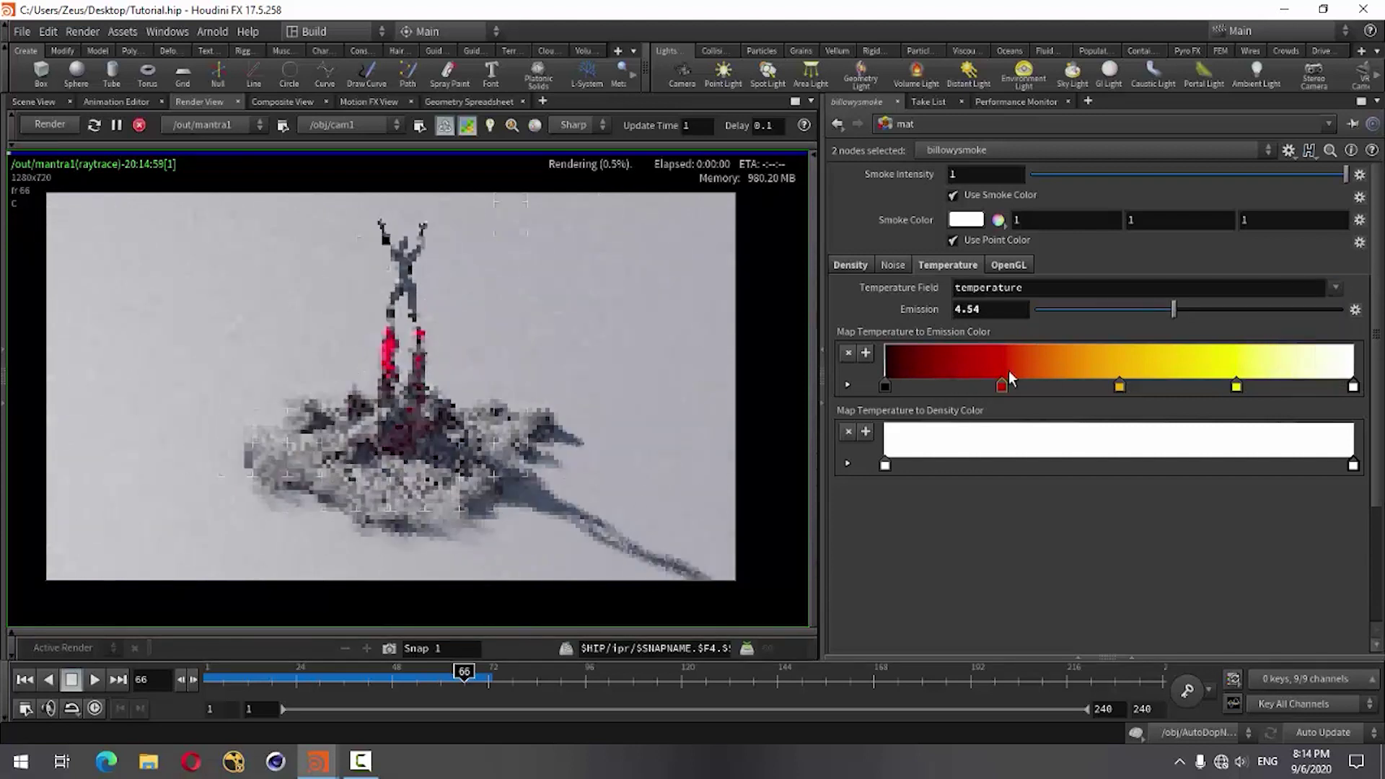
{"action": "left_click_drag", "start_coordinate": [1176, 310], "coordinate": [1342, 311]}
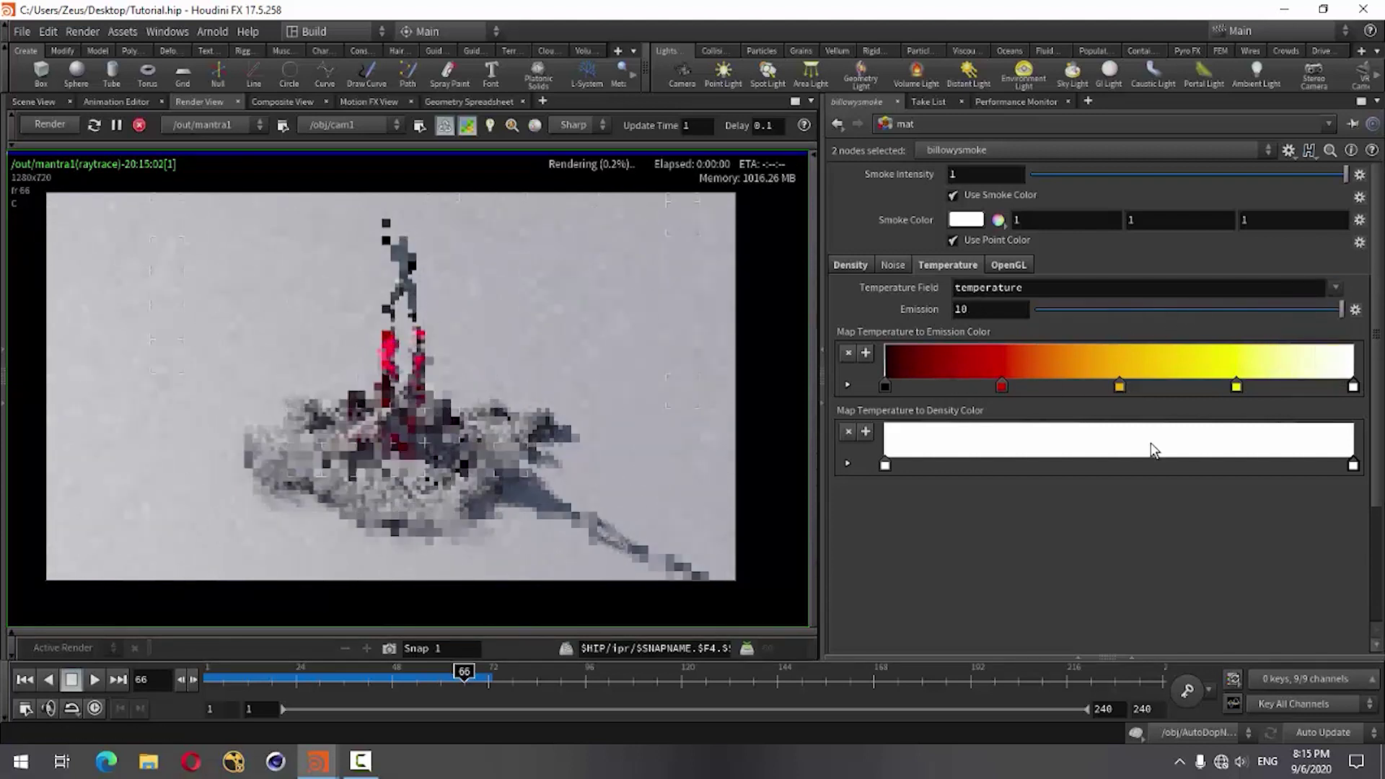
Delete the red emission ramp key and recolour the second key orange
{"action": "left_click", "coordinate": [848, 385]}
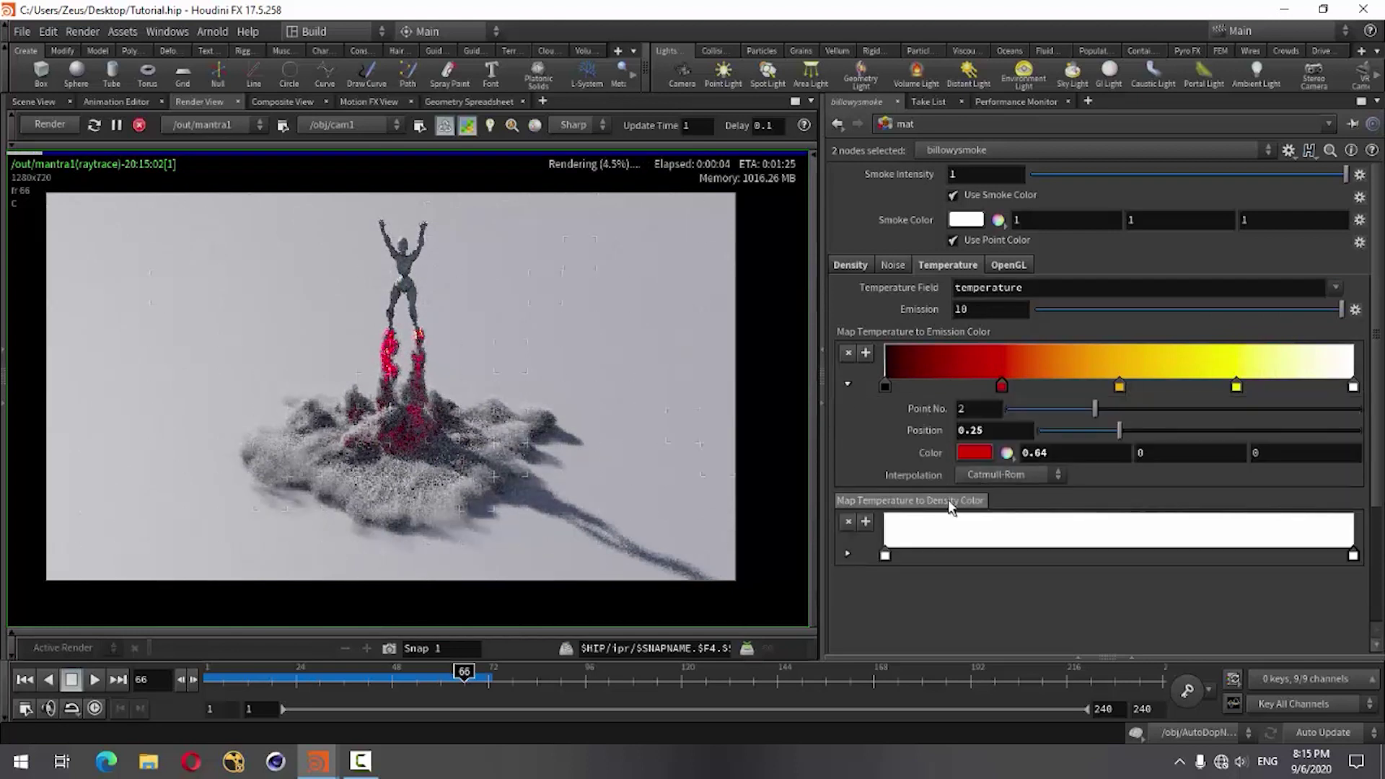
{"action": "right_click", "coordinate": [1002, 388]}
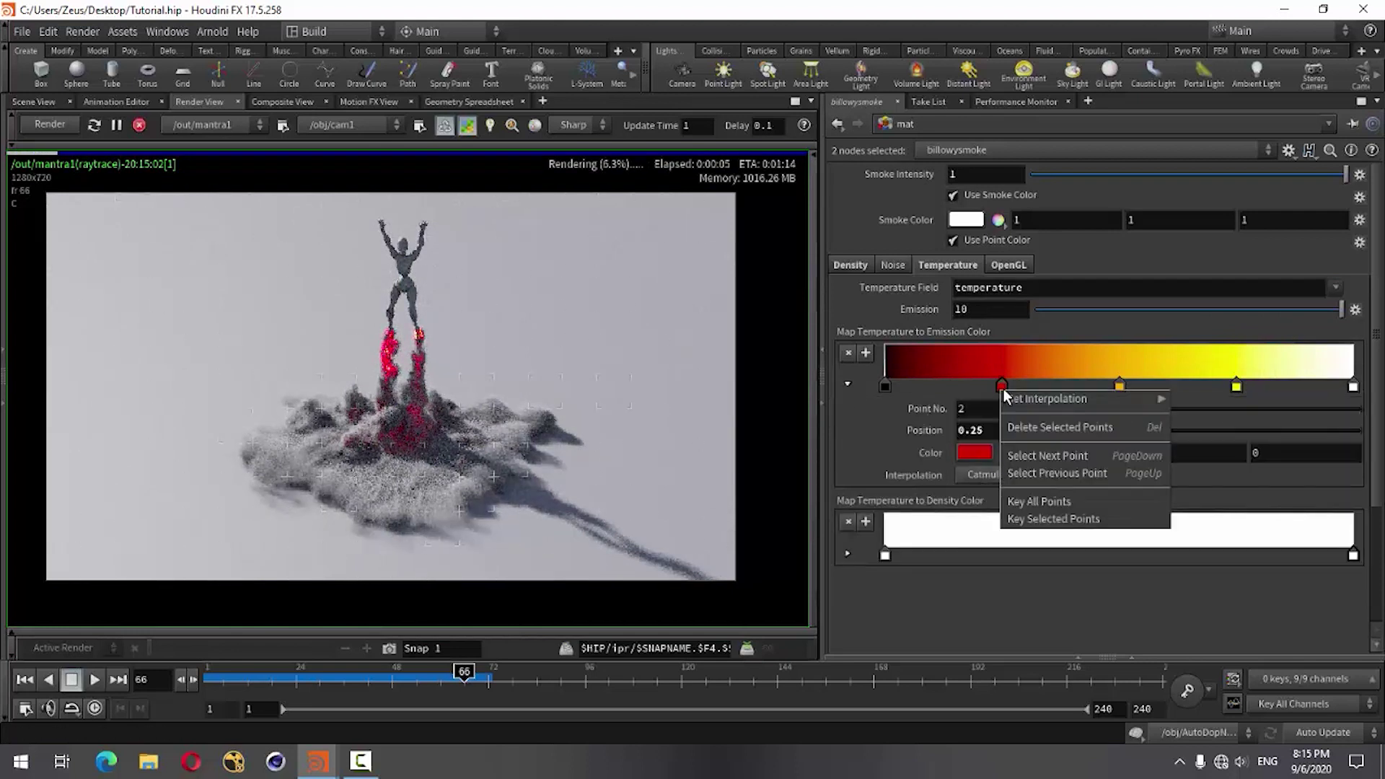
{"action": "left_click", "coordinate": [1029, 433]}
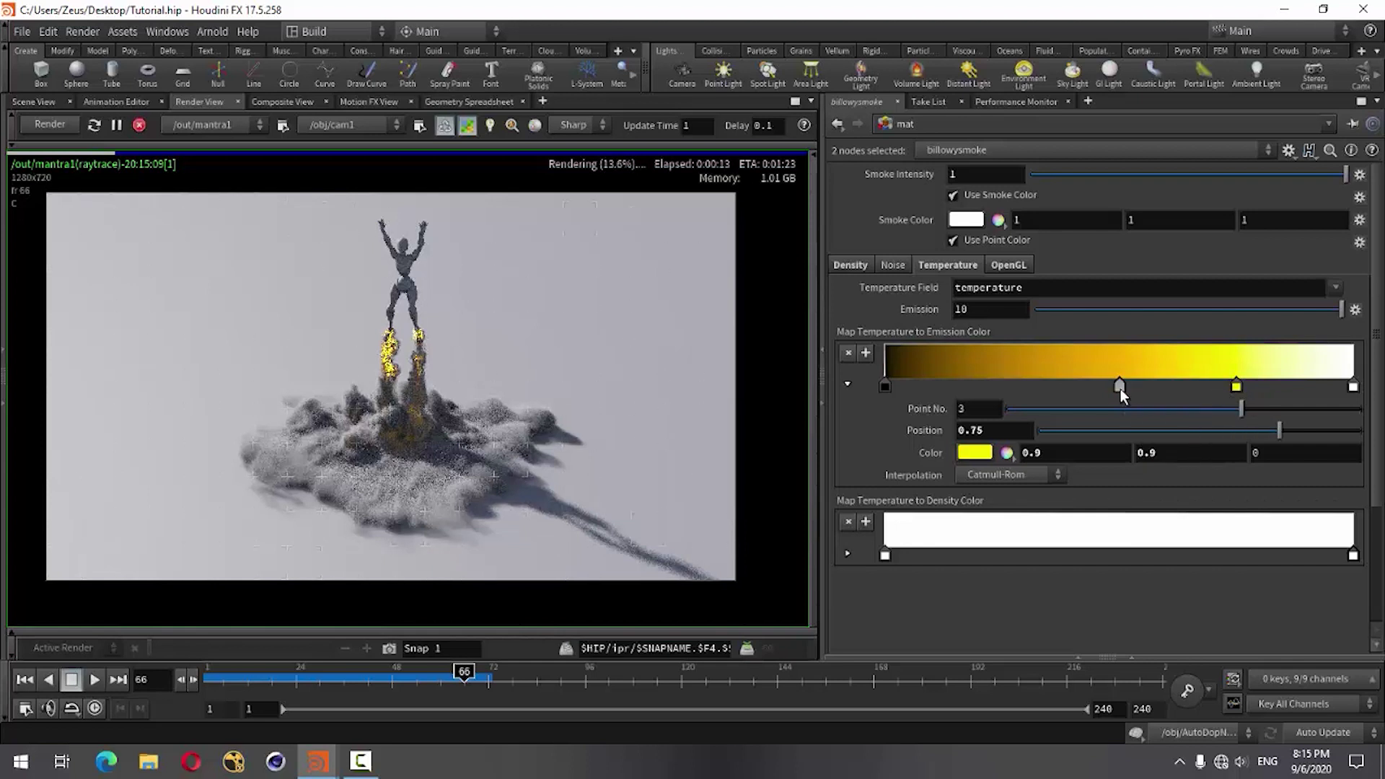
{"action": "left_click", "coordinate": [980, 451]}
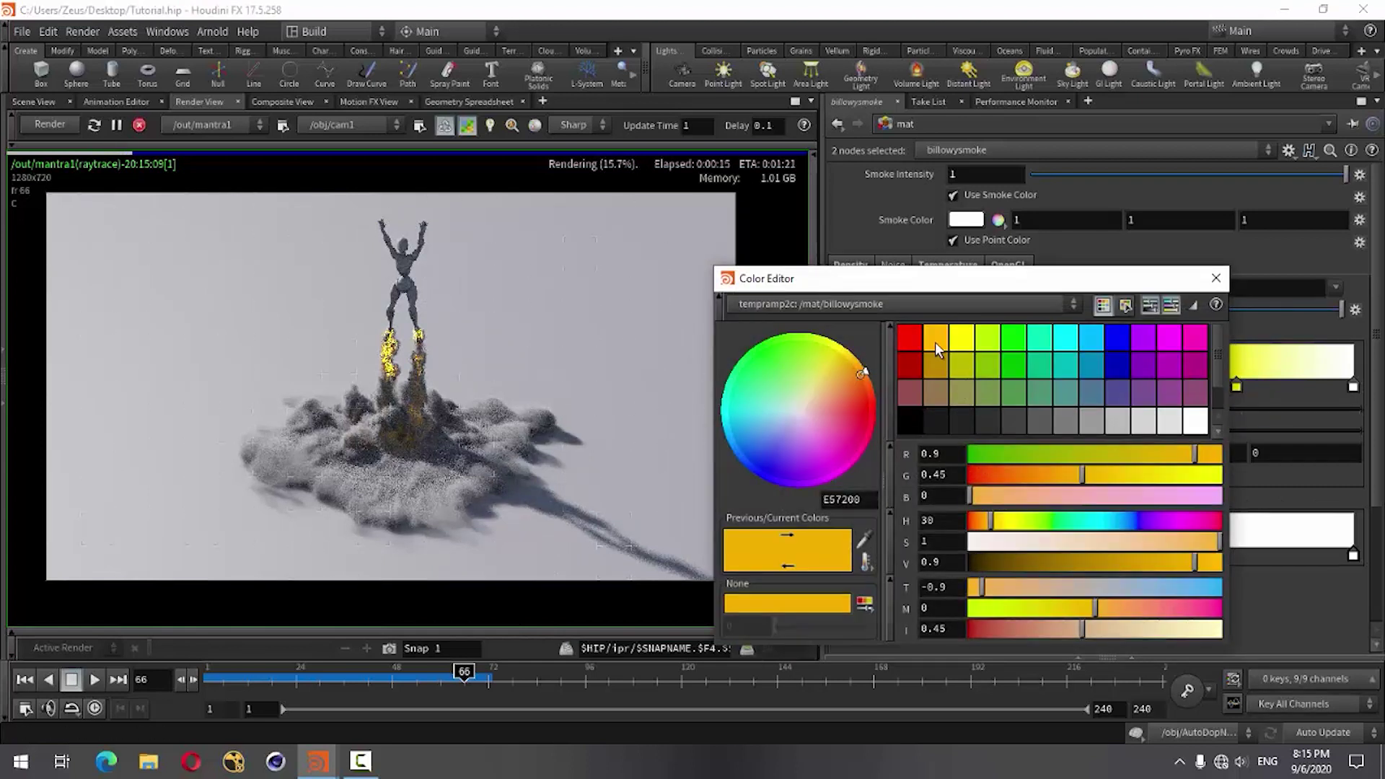
{"action": "left_click", "coordinate": [935, 342]}
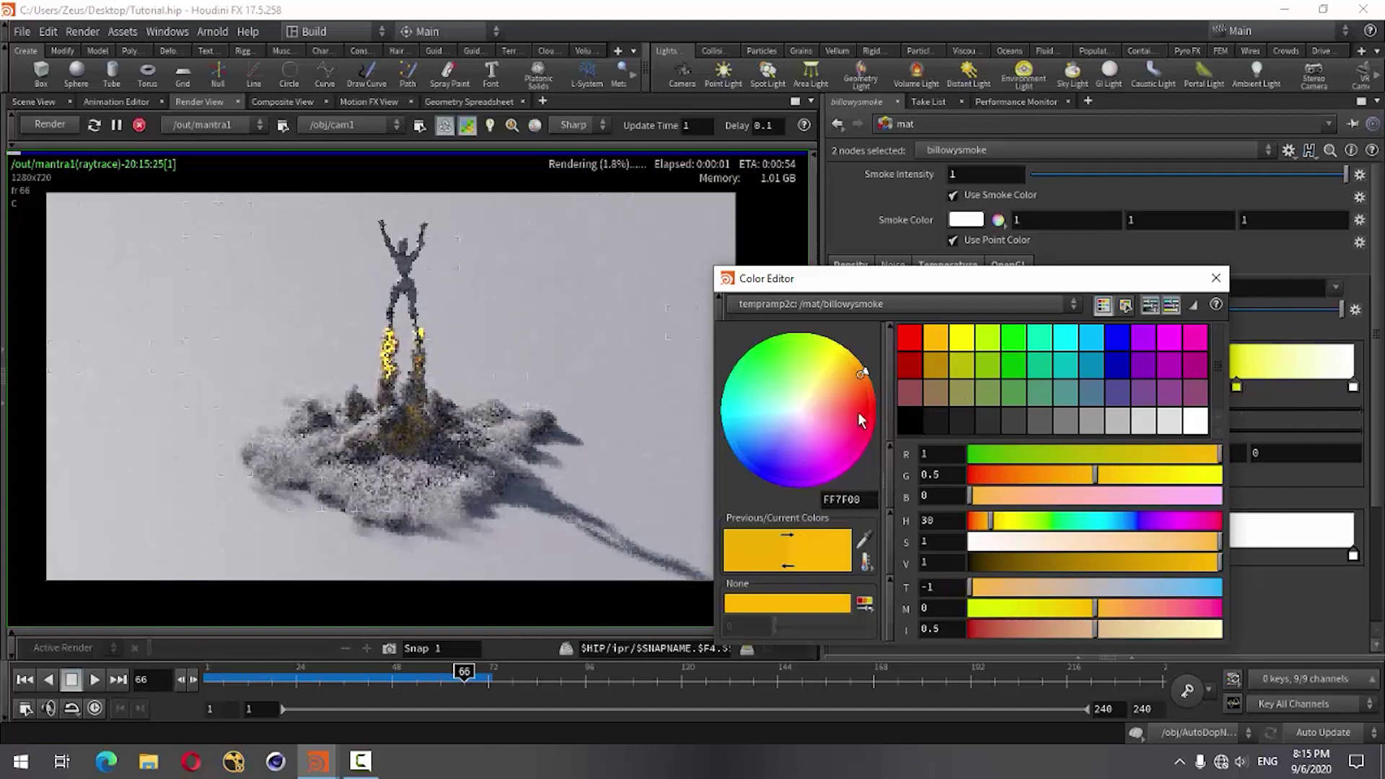
{"action": "left_click", "coordinate": [869, 371]}
{"action": "left_click_drag", "start_coordinate": [872, 371], "coordinate": [879, 375]}
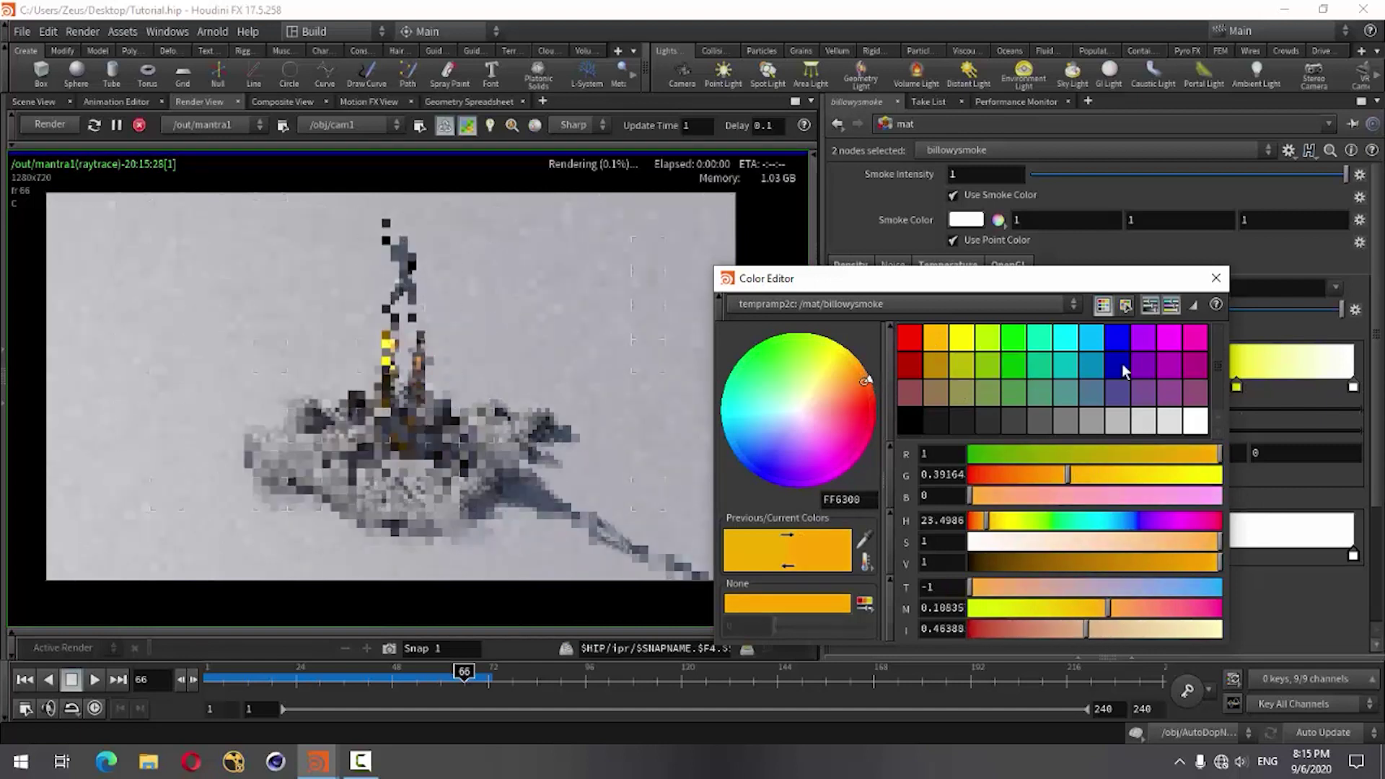
{"action": "left_click", "coordinate": [1222, 280]}
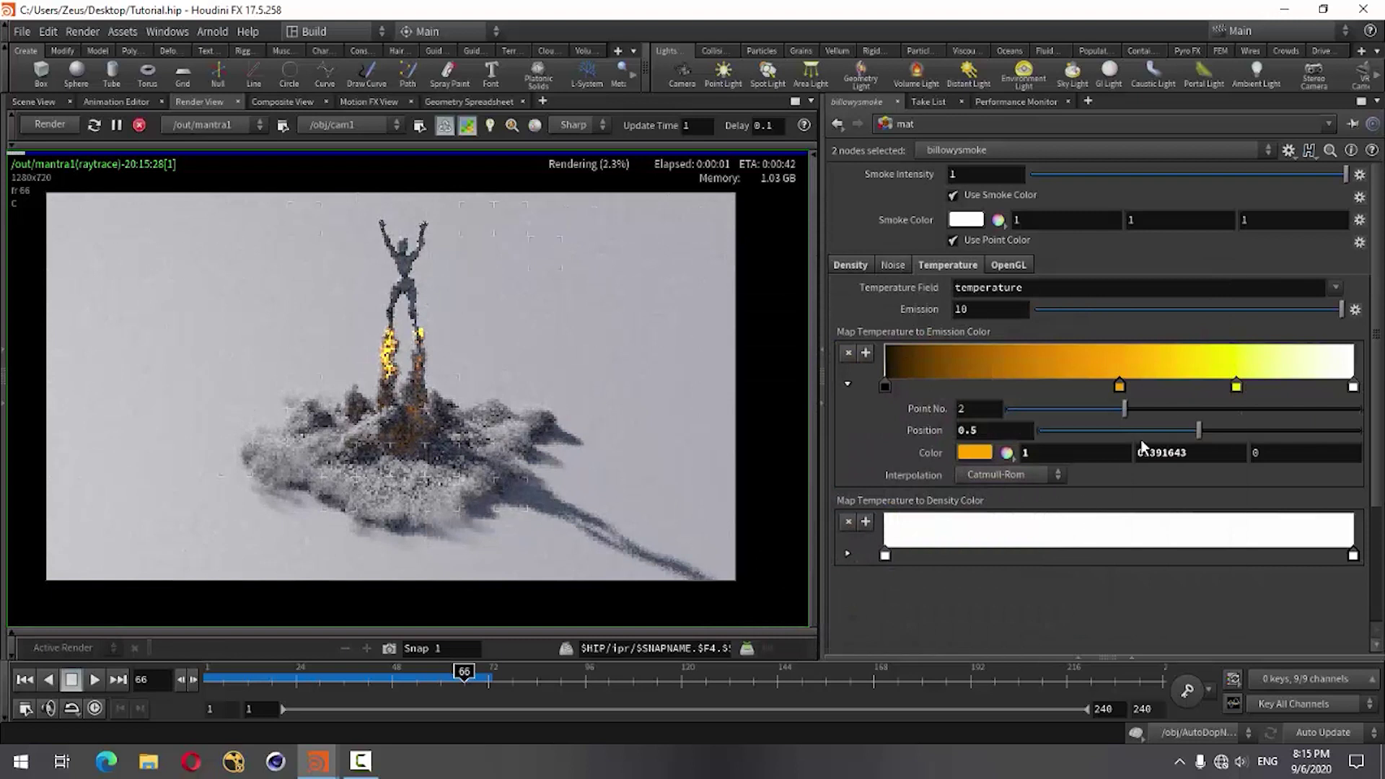
Recolour the yellow ramp key at 0.75 toward orange
{"action": "left_click", "coordinate": [1237, 386]}
{"action": "left_click", "coordinate": [975, 453]}
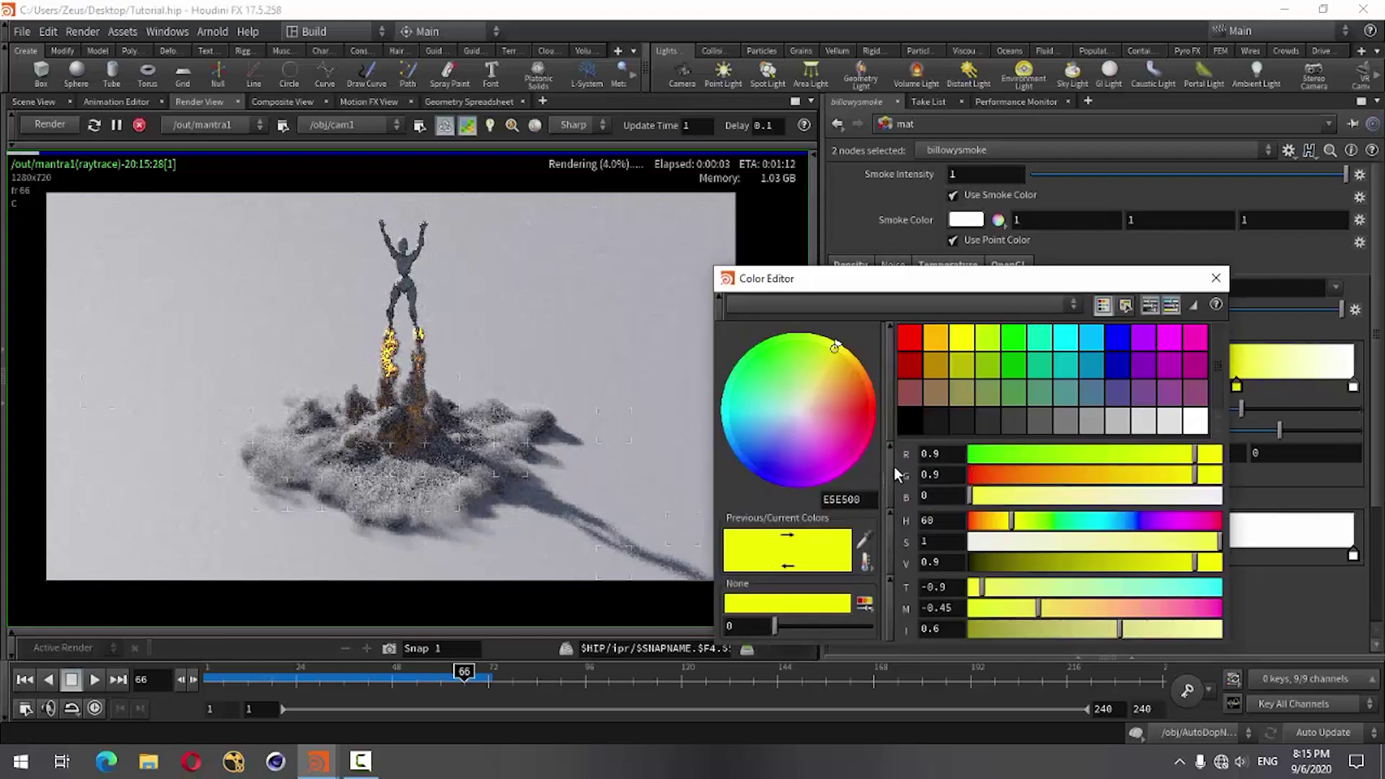
{"action": "left_click_drag", "start_coordinate": [836, 349], "coordinate": [894, 361]}
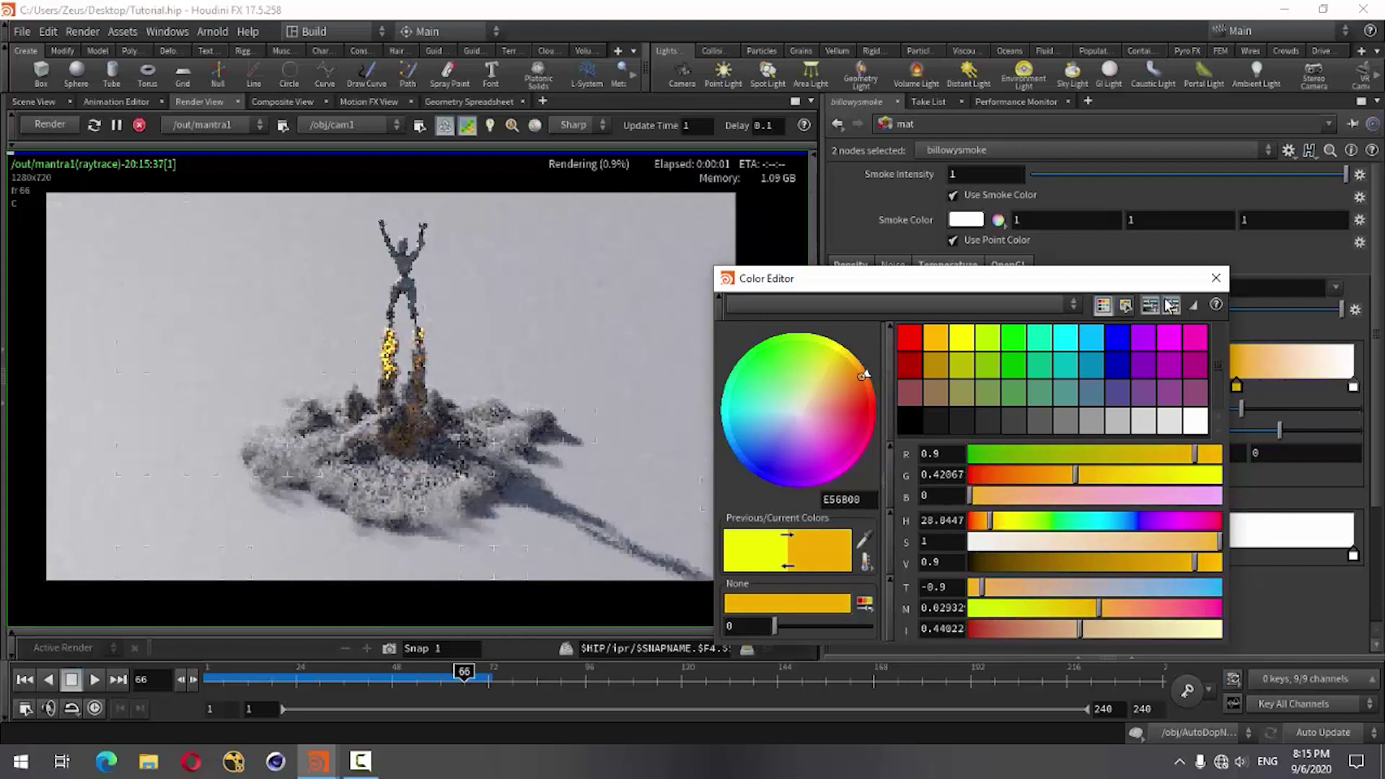
{"action": "left_click", "coordinate": [1216, 278]}
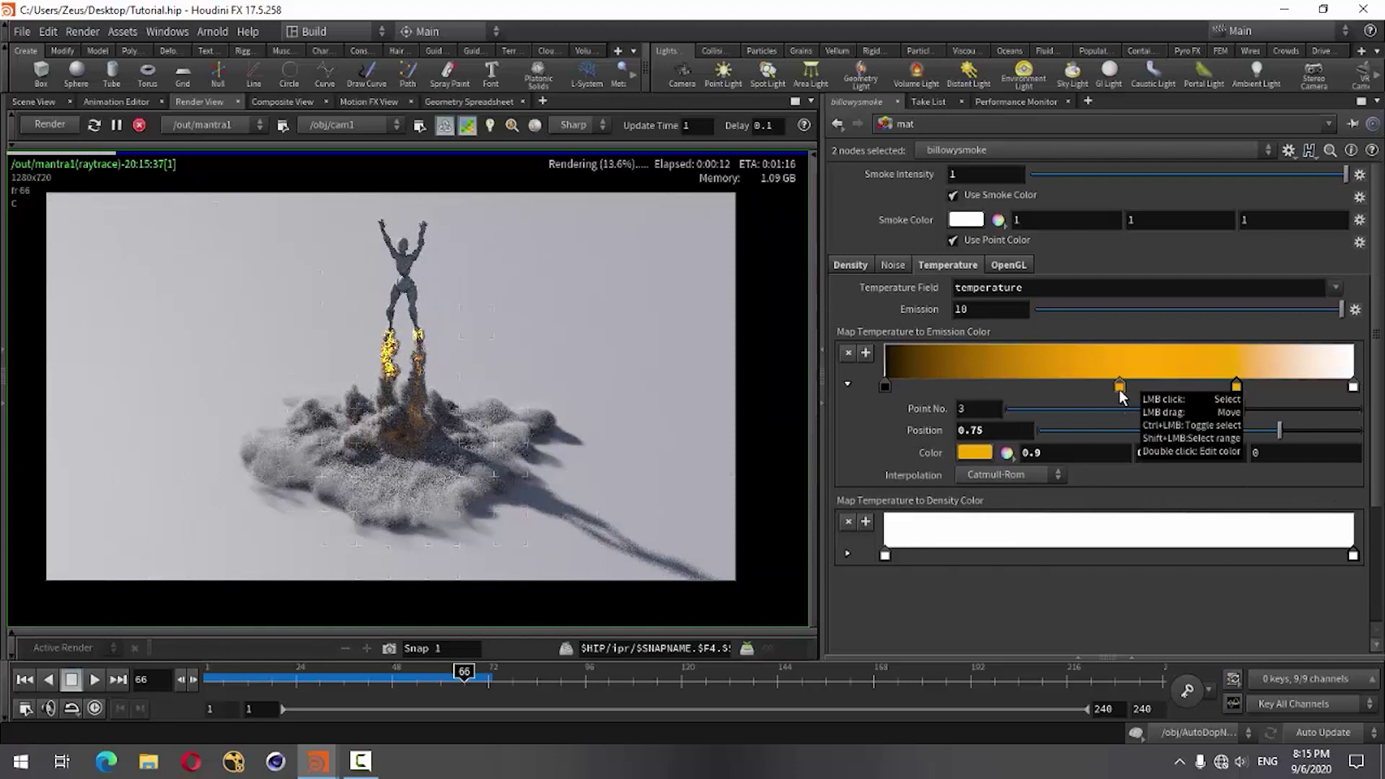
Slide the orange keys and white end key left so the ramp reaches white by about a third
{"action": "left_click_drag", "start_coordinate": [1118, 389], "coordinate": [965, 391]}
{"action": "left_click_drag", "start_coordinate": [952, 391], "coordinate": [950, 392]}
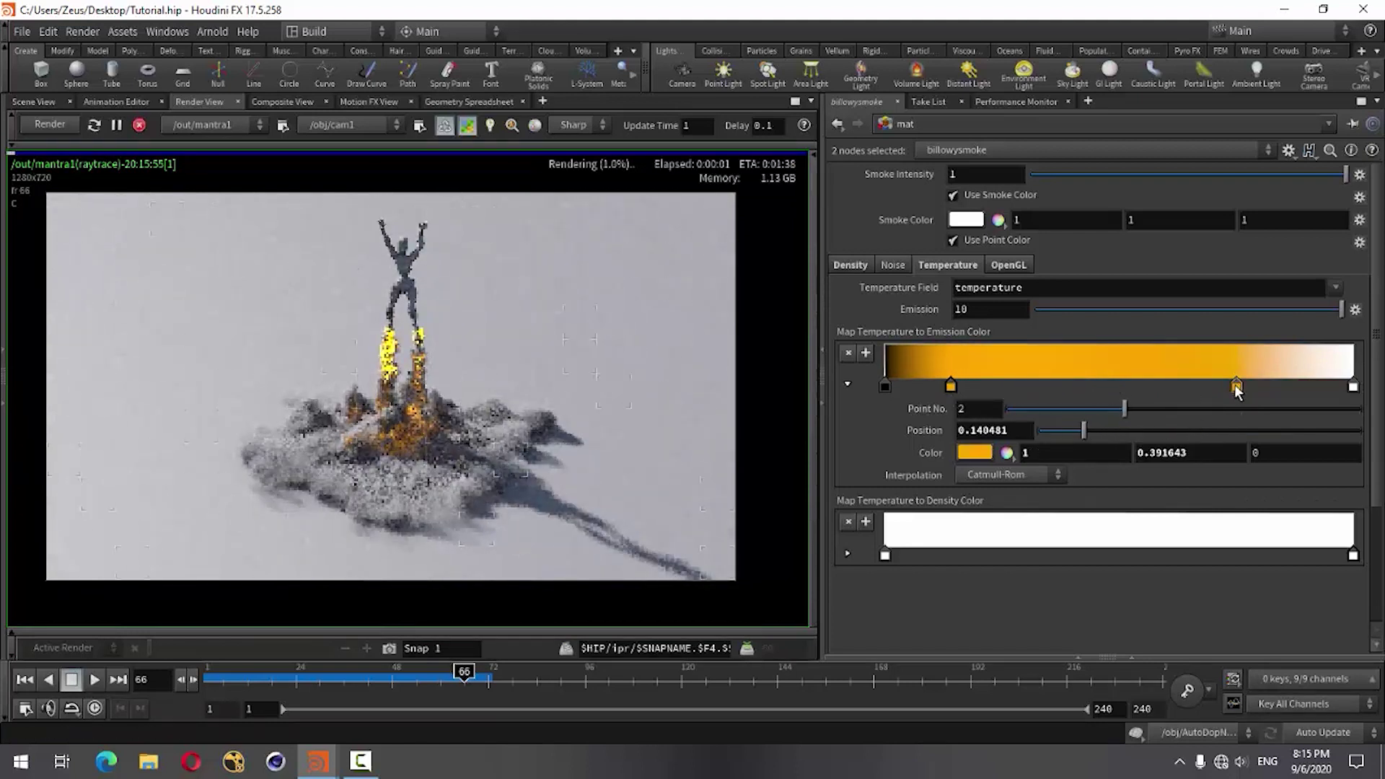
{"action": "left_click_drag", "start_coordinate": [1235, 385], "coordinate": [1060, 391]}
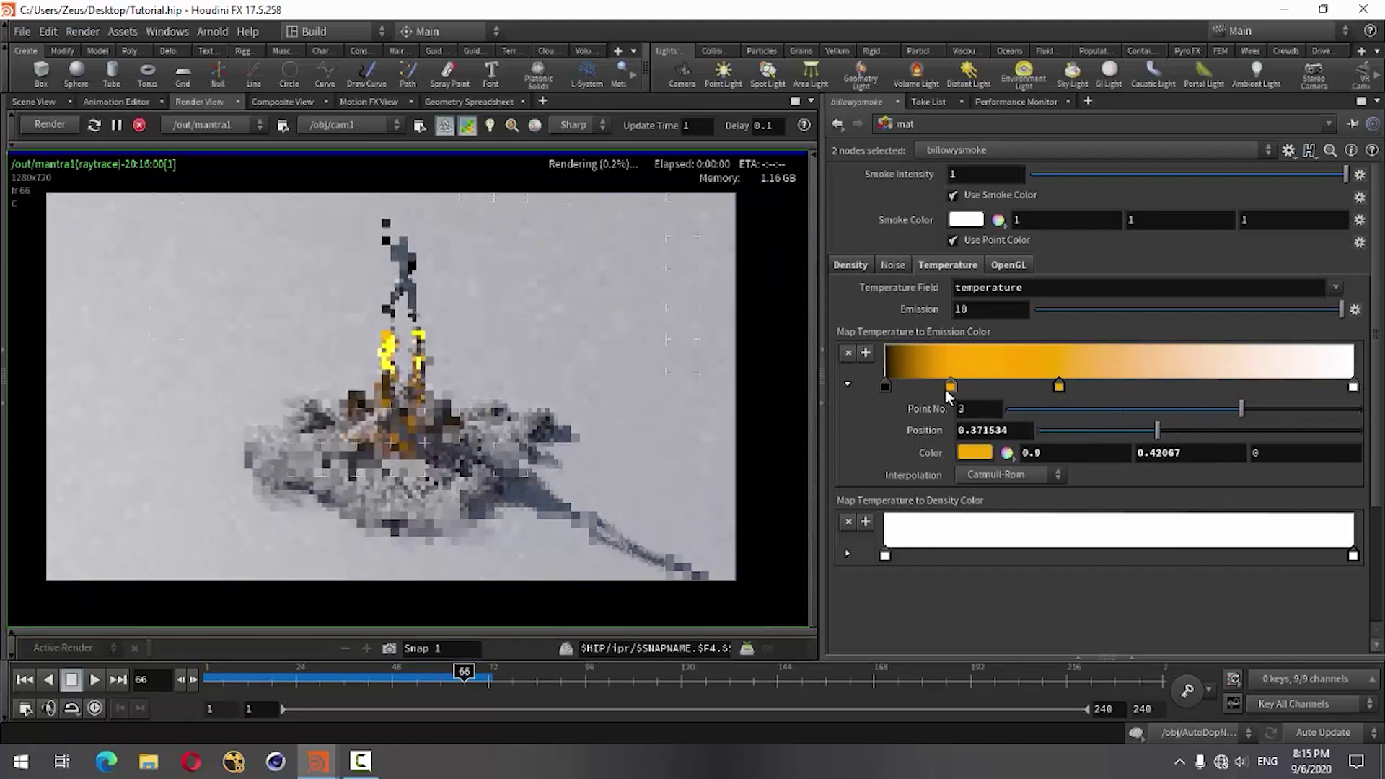
{"action": "mouse_move", "coordinate": [947, 390]}
{"action": "left_mouse_down"}
{"action": "mouse_move", "coordinate": [1022, 391]}
{"action": "mouse_move", "coordinate": [956, 396]}
{"action": "left_mouse_up"}
{"action": "left_click_drag", "start_coordinate": [1059, 389], "coordinate": [993, 390]}
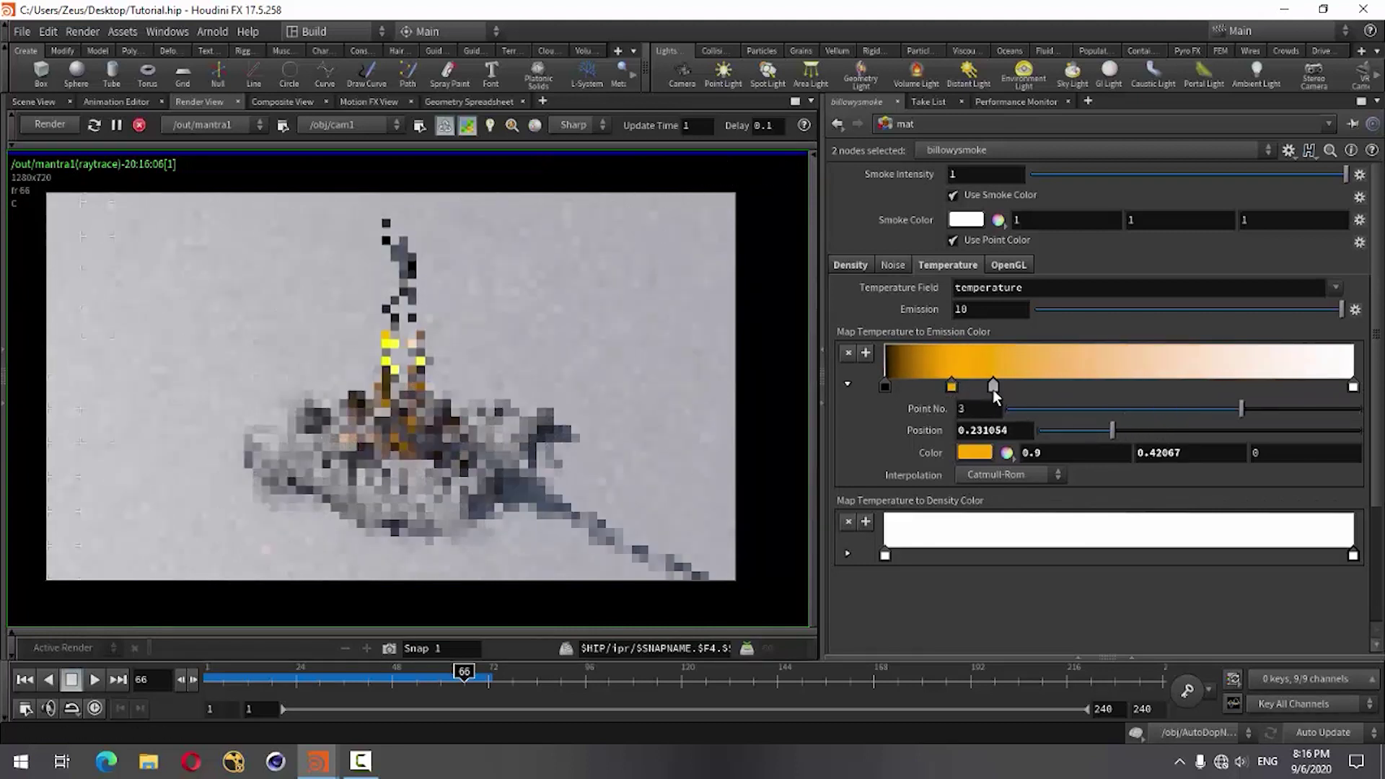
{"action": "left_click_drag", "start_coordinate": [1353, 387], "coordinate": [1047, 409]}
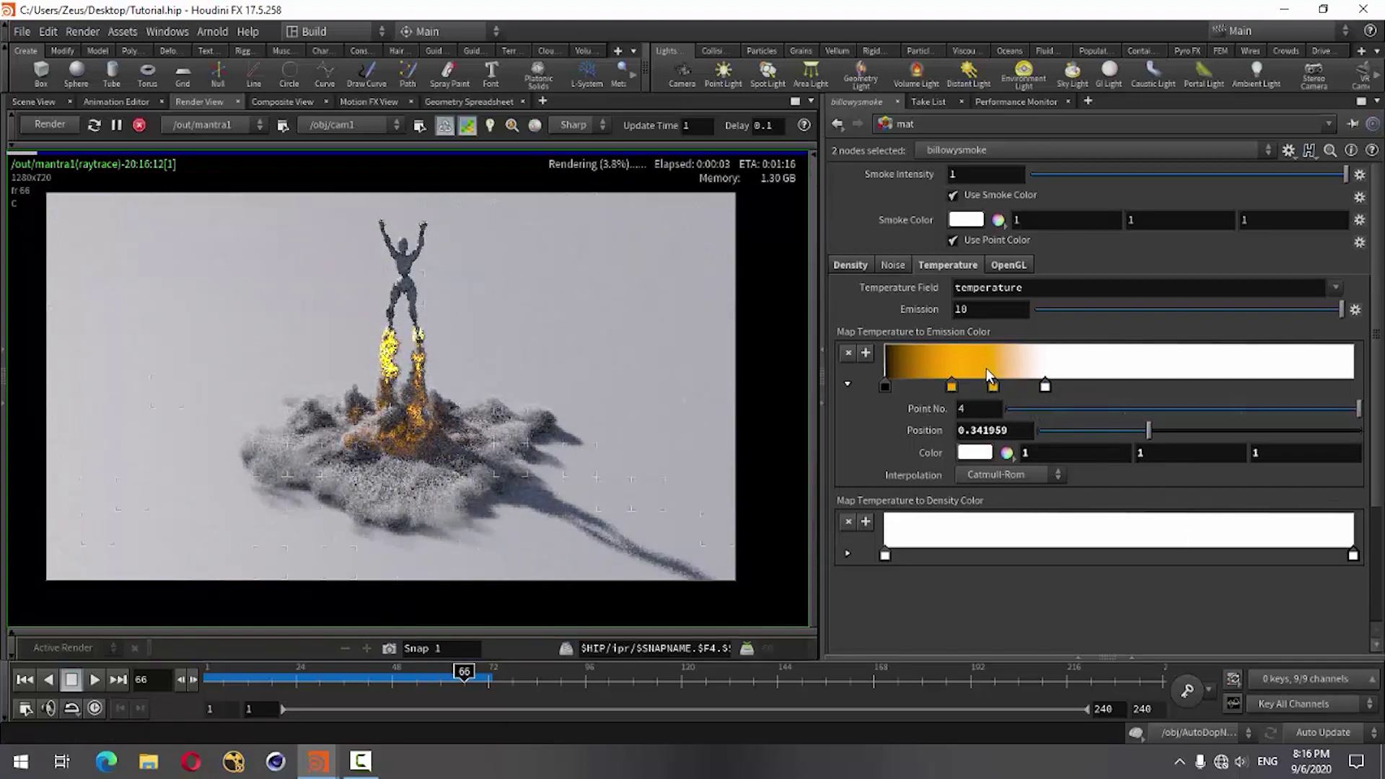
Change the billowysmoke Emission value to 20
{"action": "double_click", "coordinate": [956, 310]}
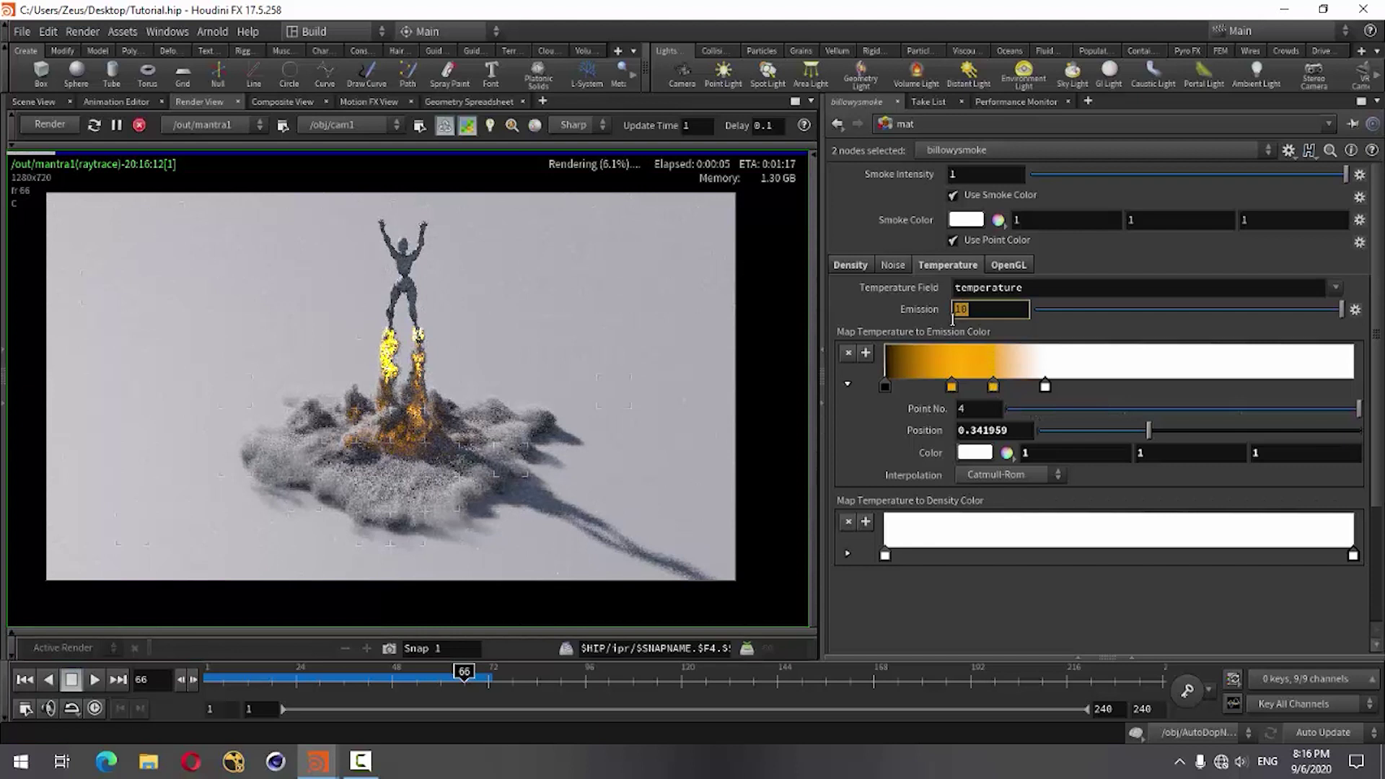
{"action": "type", "text": "20"}
{"action": "key", "text": "Return"}
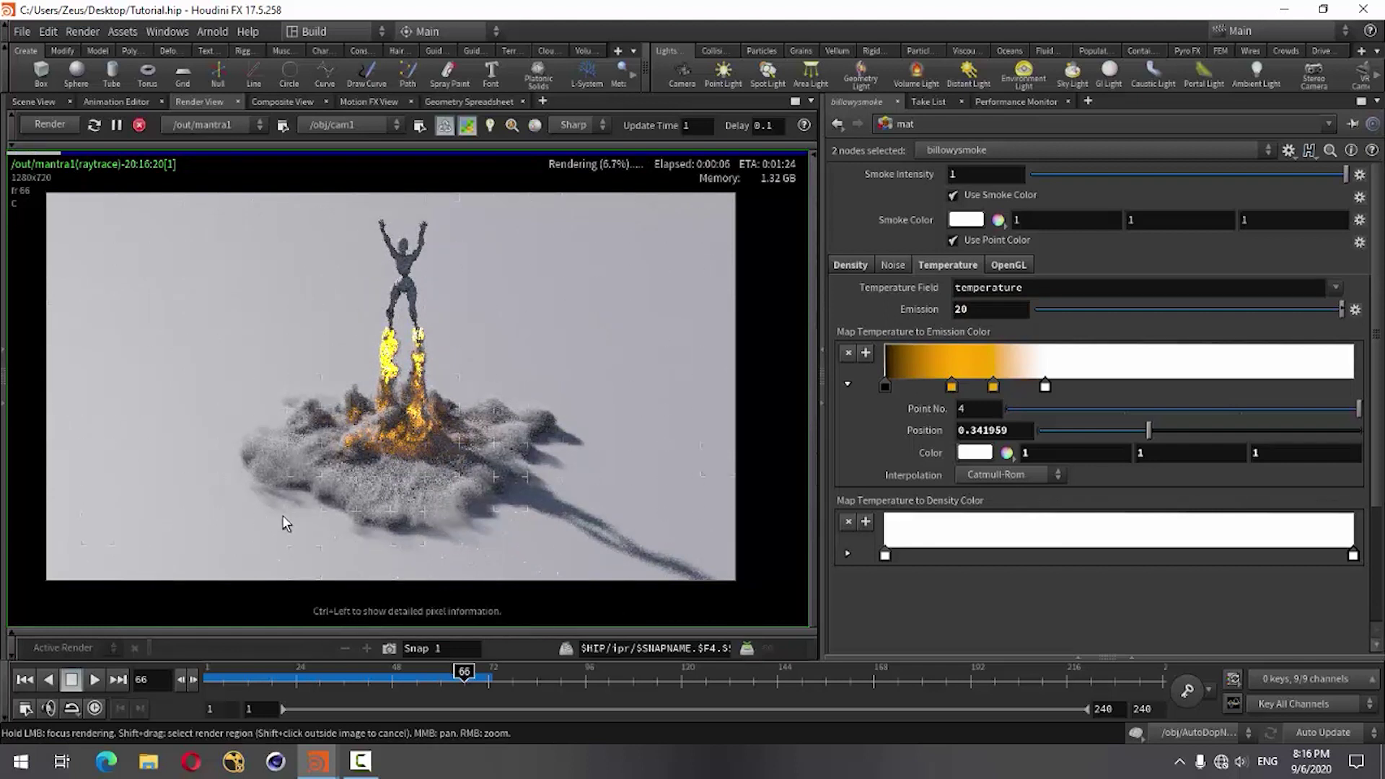
{"action": "scroll", "coordinate": [532, 508], "scroll_direction": "up", "scroll_amount": 1}
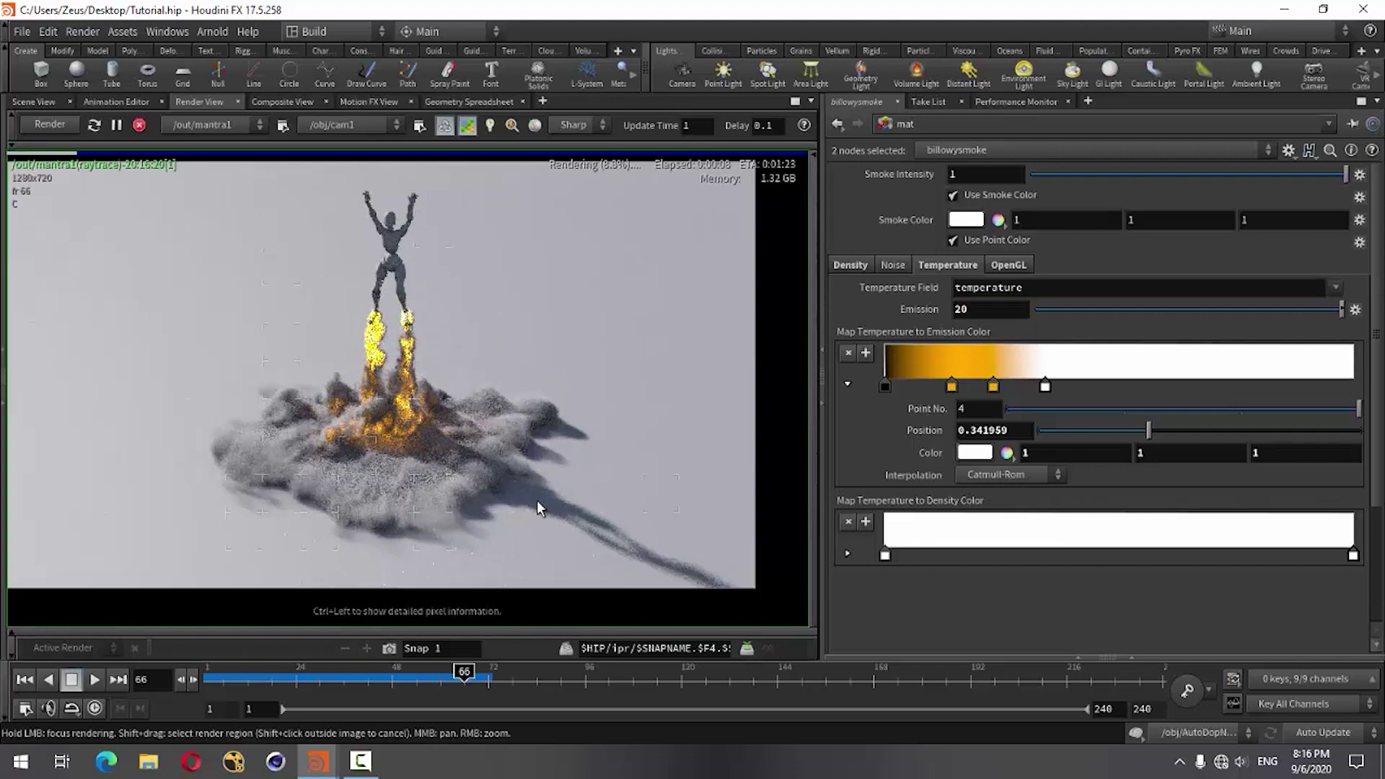
{"action": "scroll", "coordinate": [537, 505], "scroll_direction": "down", "scroll_amount": 1}
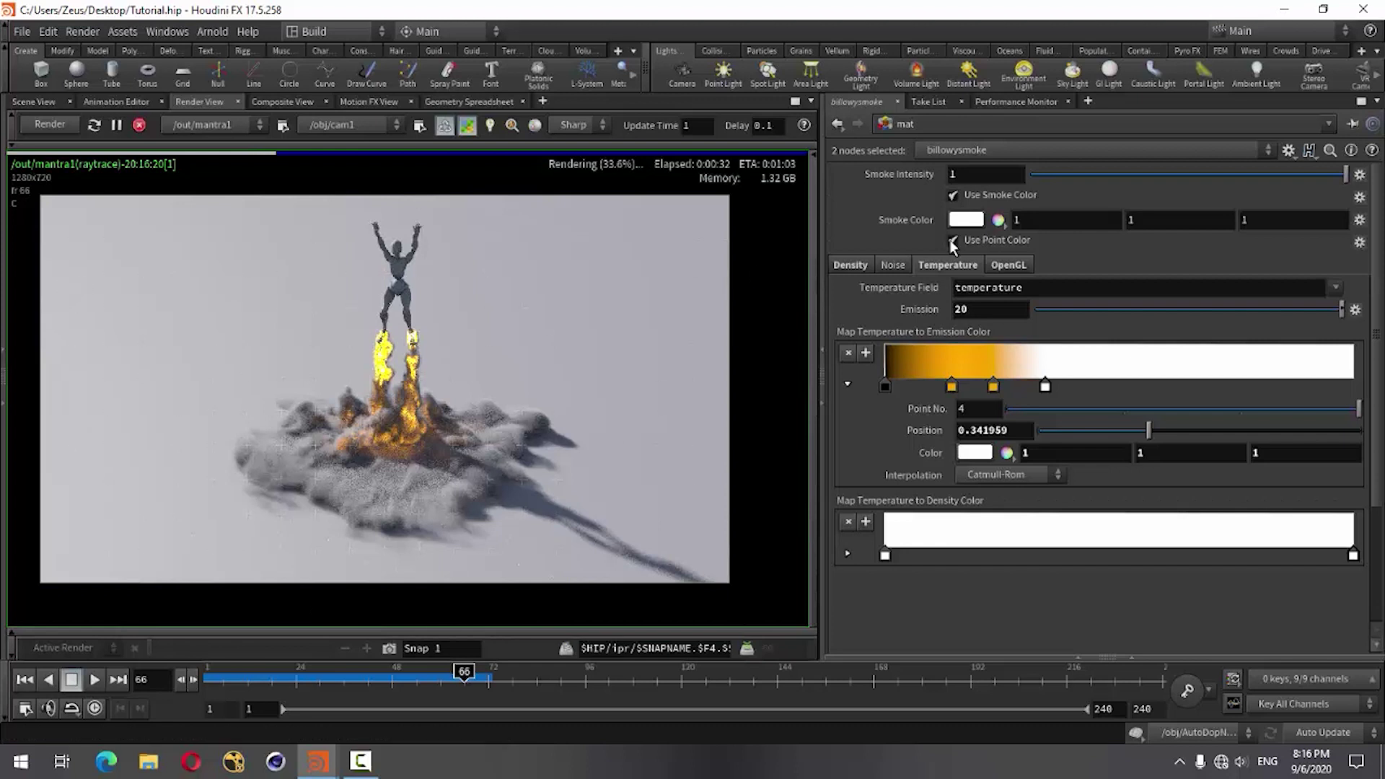
Inspect the Smoke Color editor and leave the smoke colour white
{"action": "left_click", "coordinate": [978, 221]}
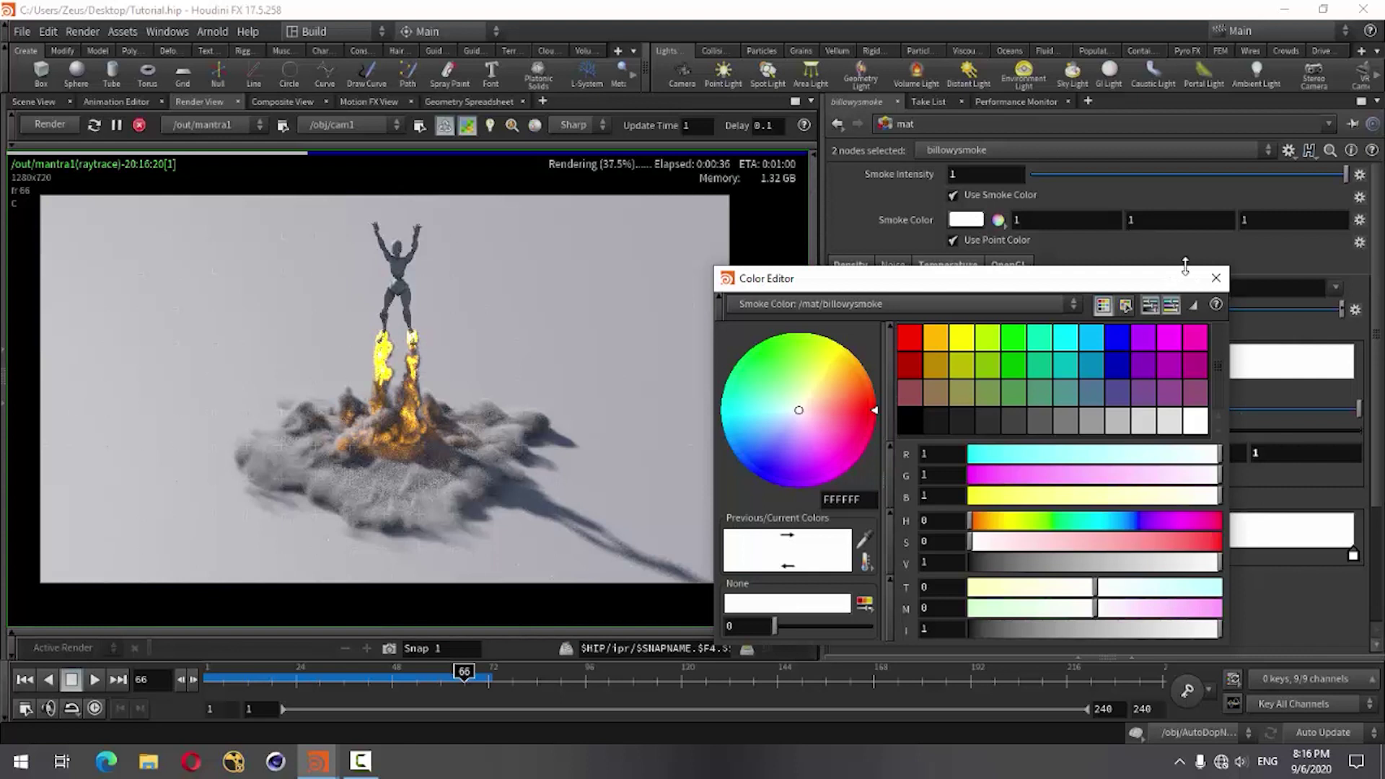
{"action": "left_click", "coordinate": [1217, 278]}
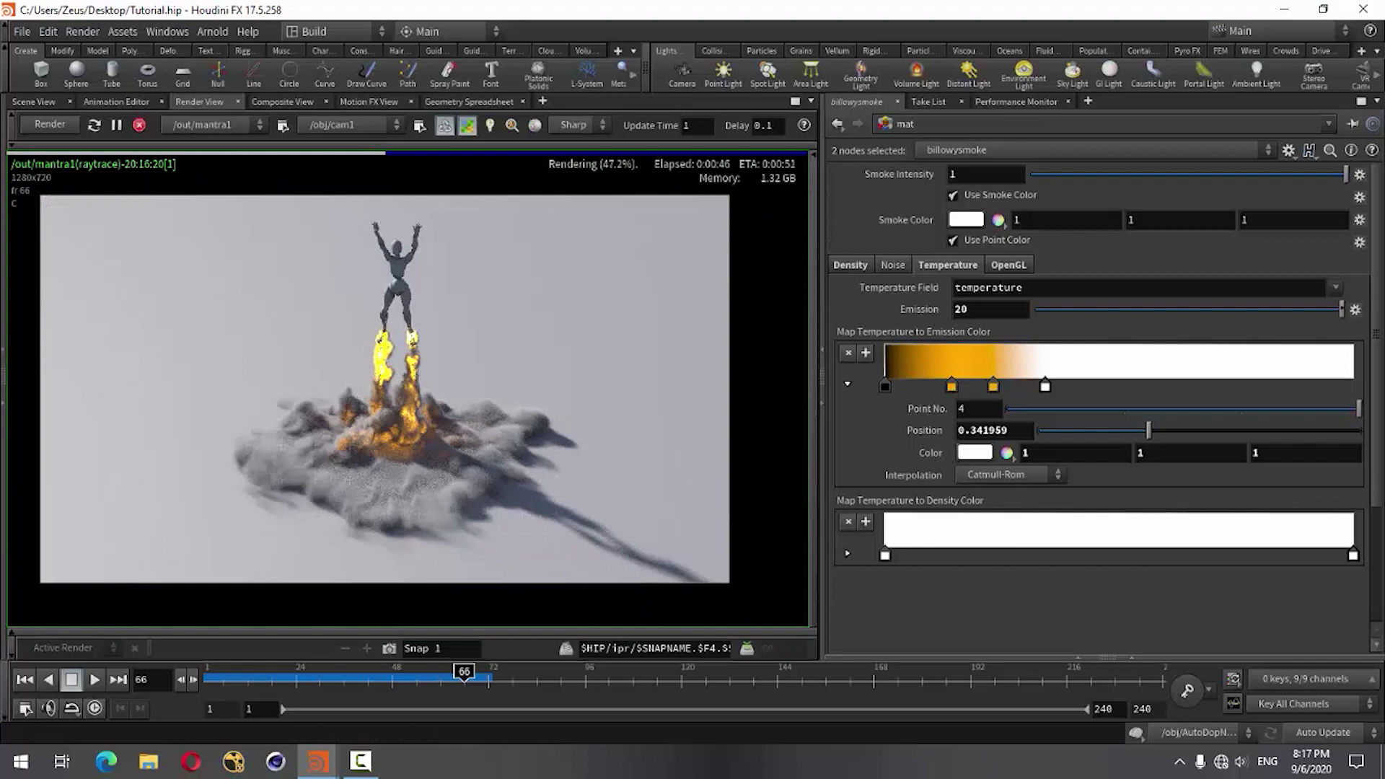
{"action": "left_click", "coordinate": [360, 761]}
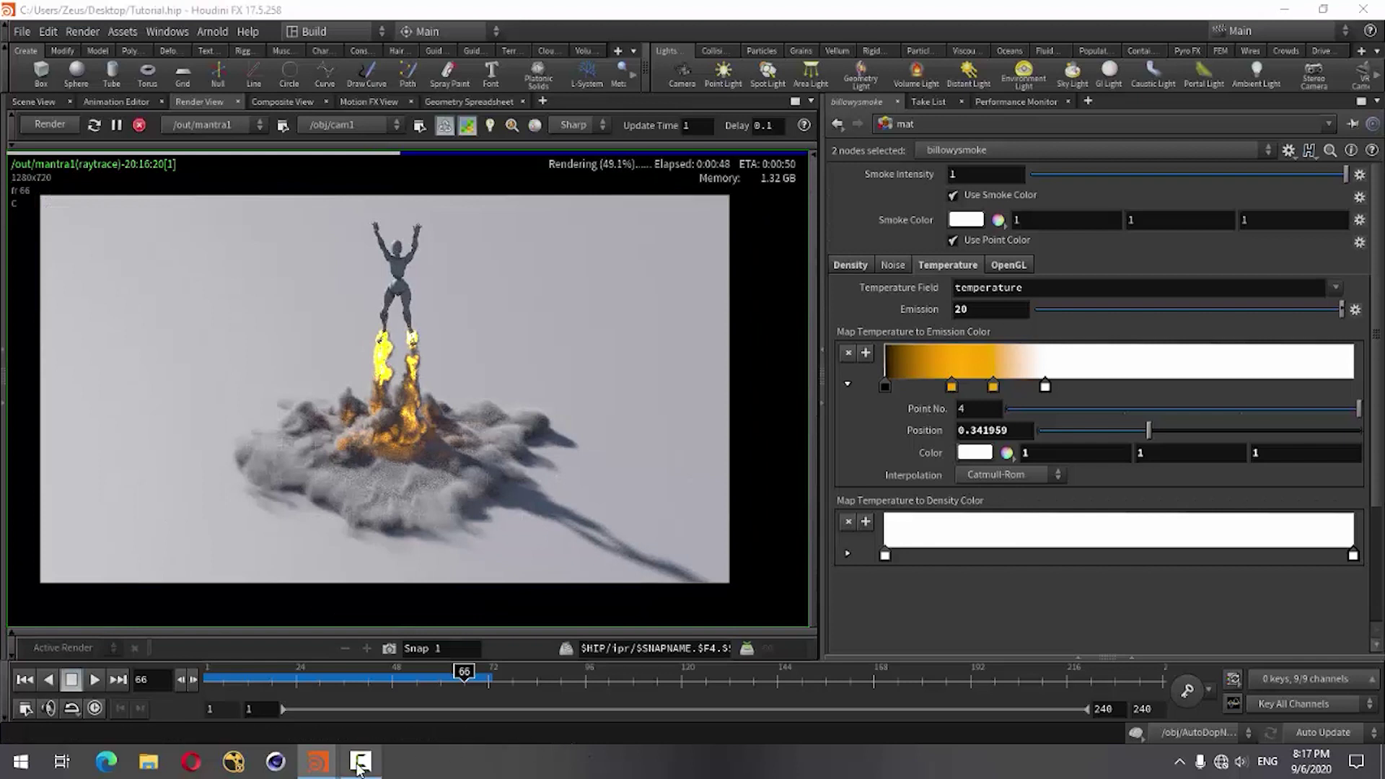